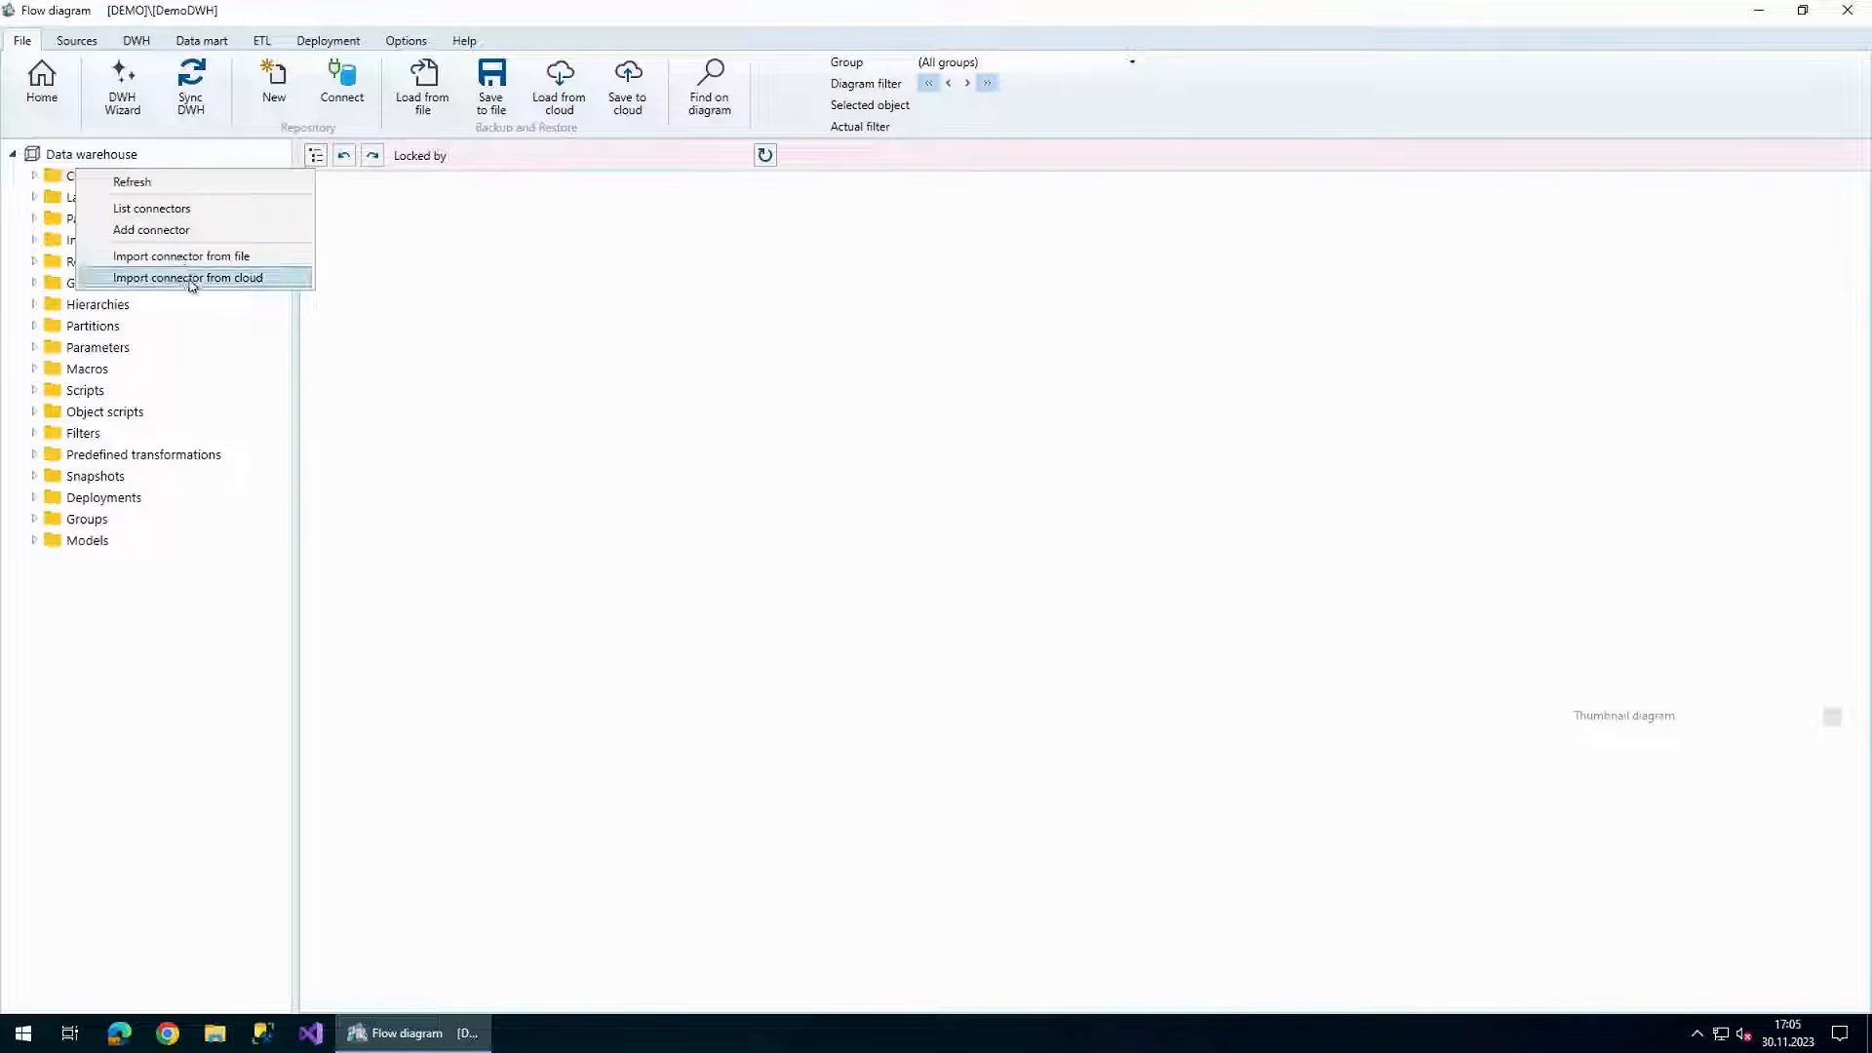
- Import the SAP FI connector from the cloud and expand its complete list of sources in a widened navigation tree
click(824, 377)
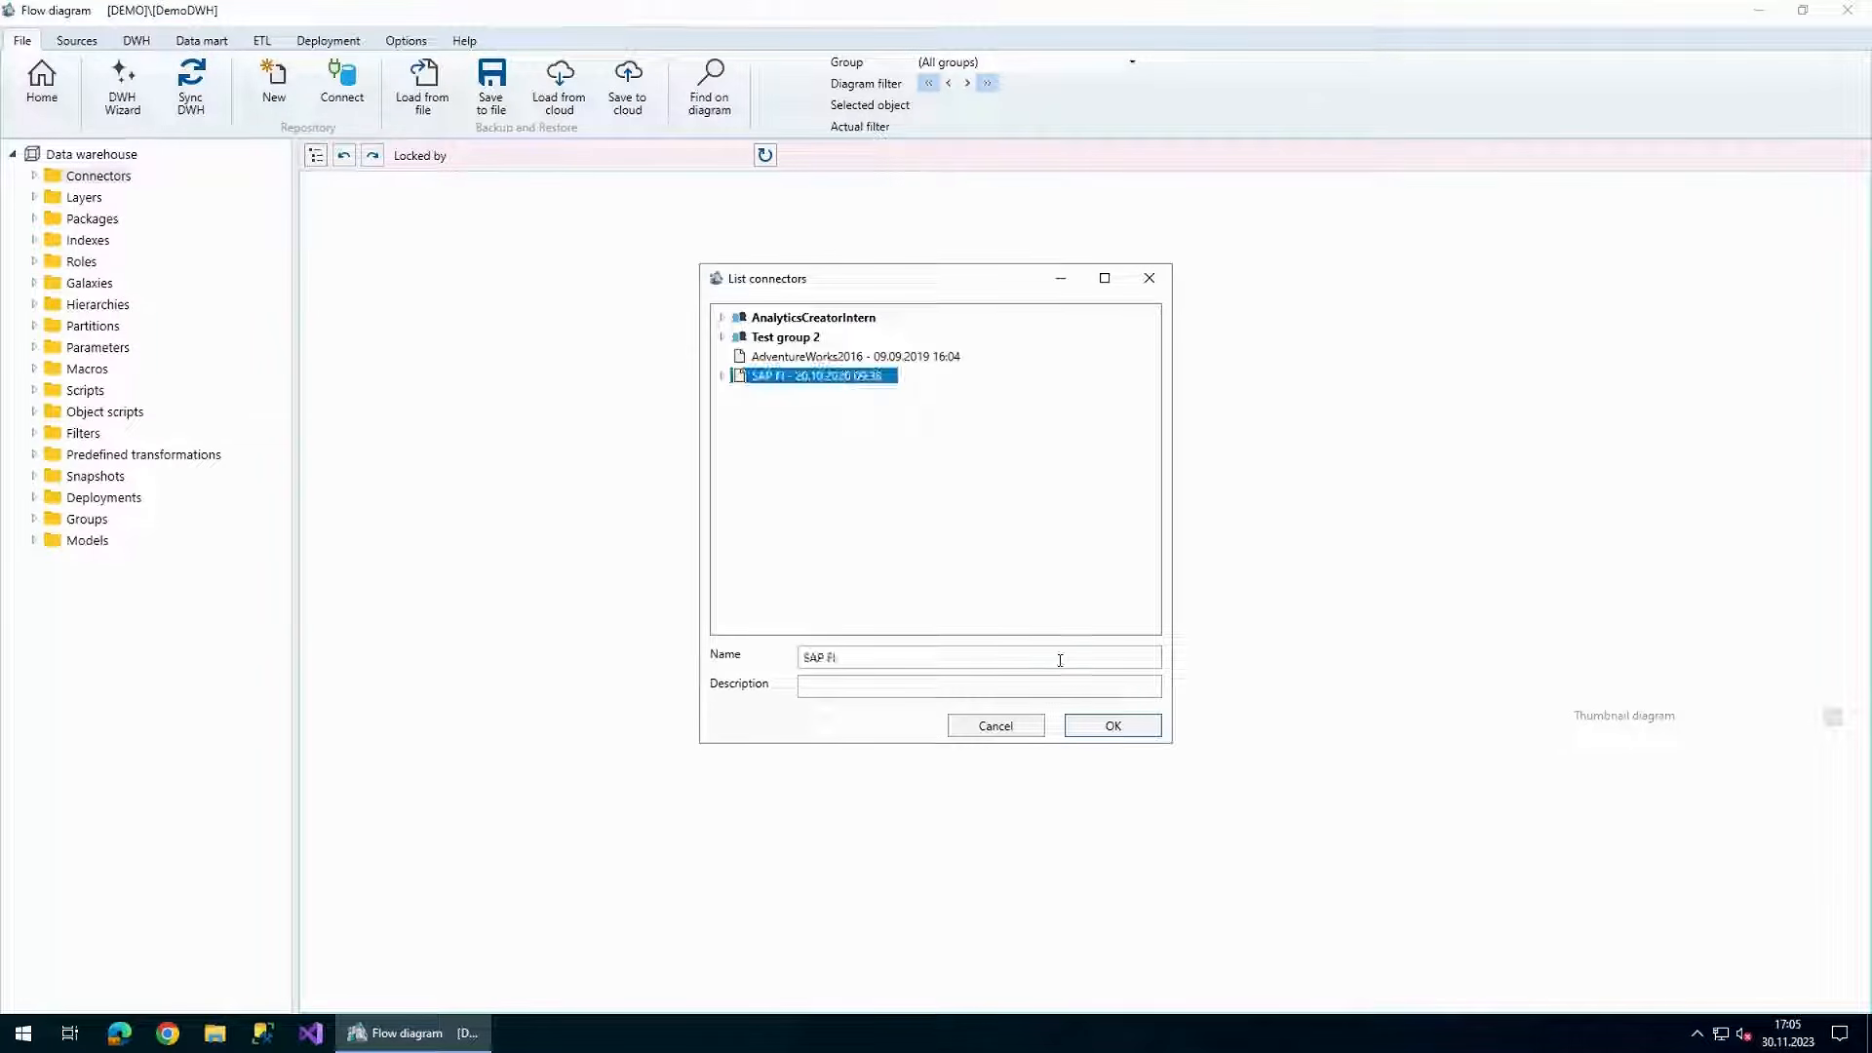
click(1112, 725)
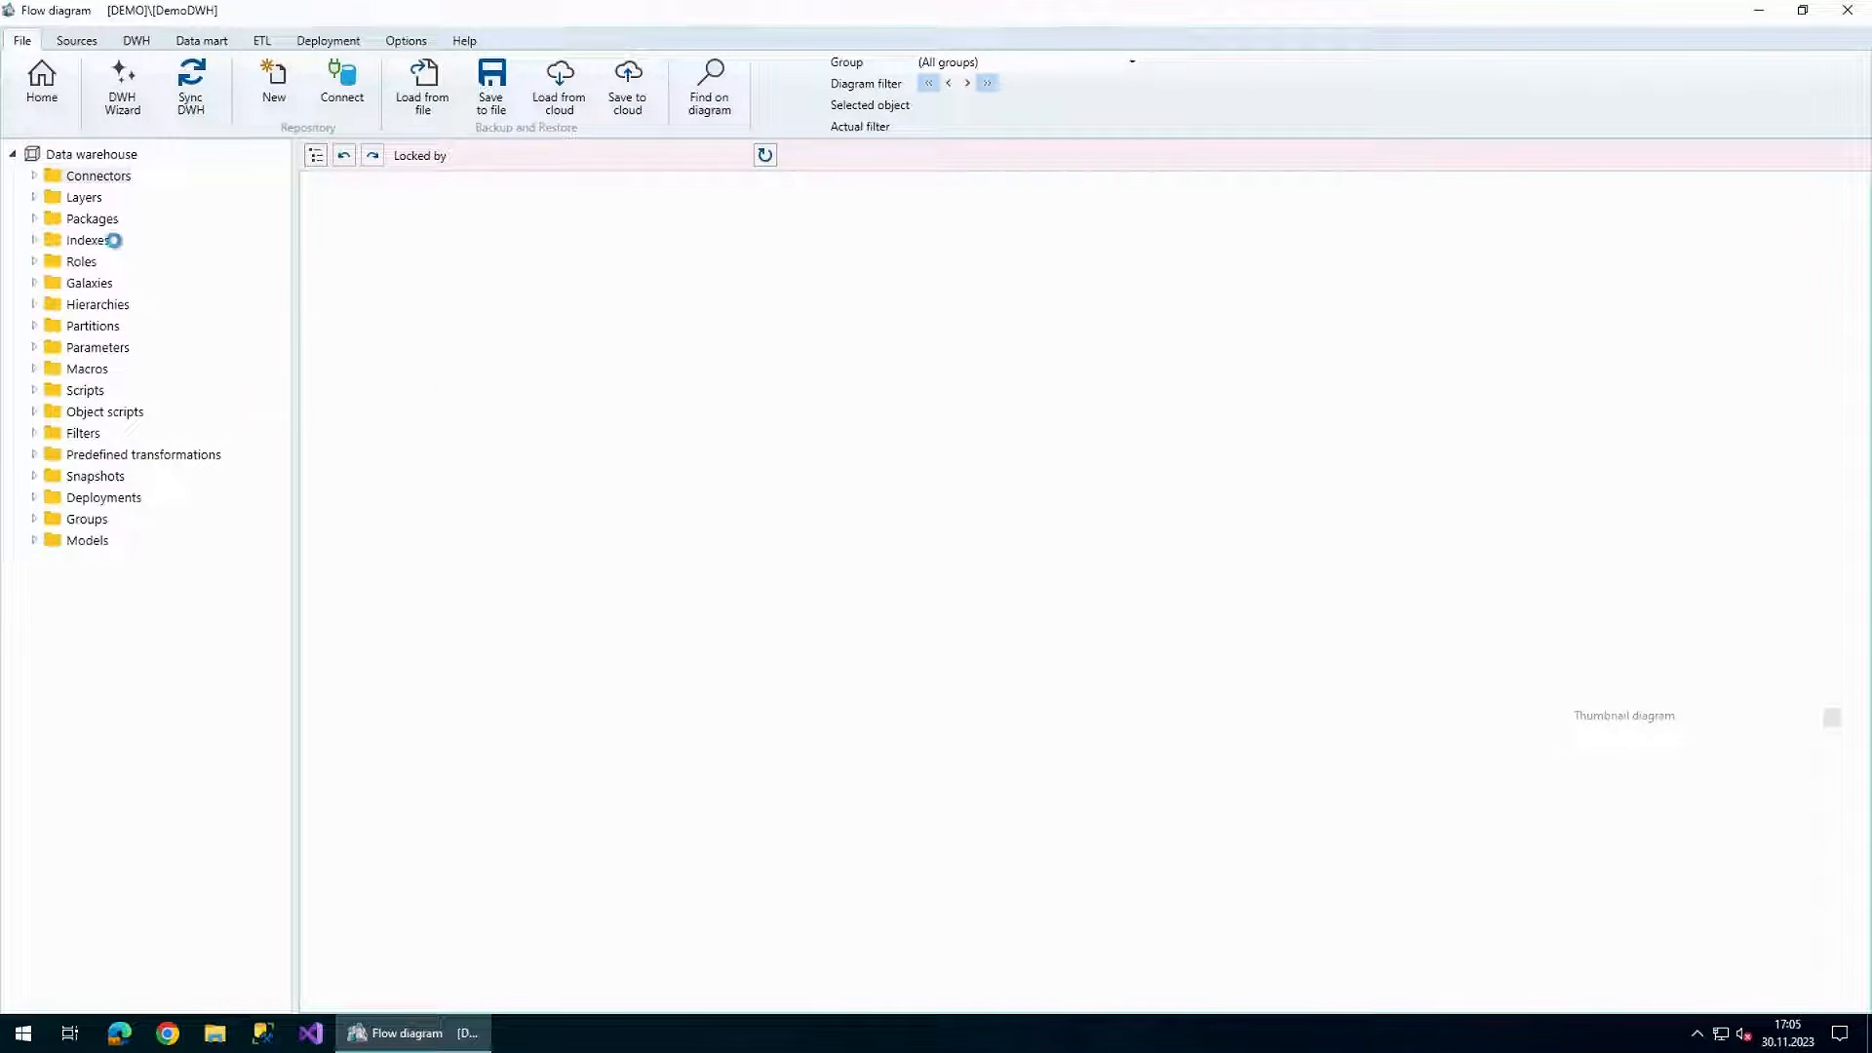
click(33, 176)
click(54, 197)
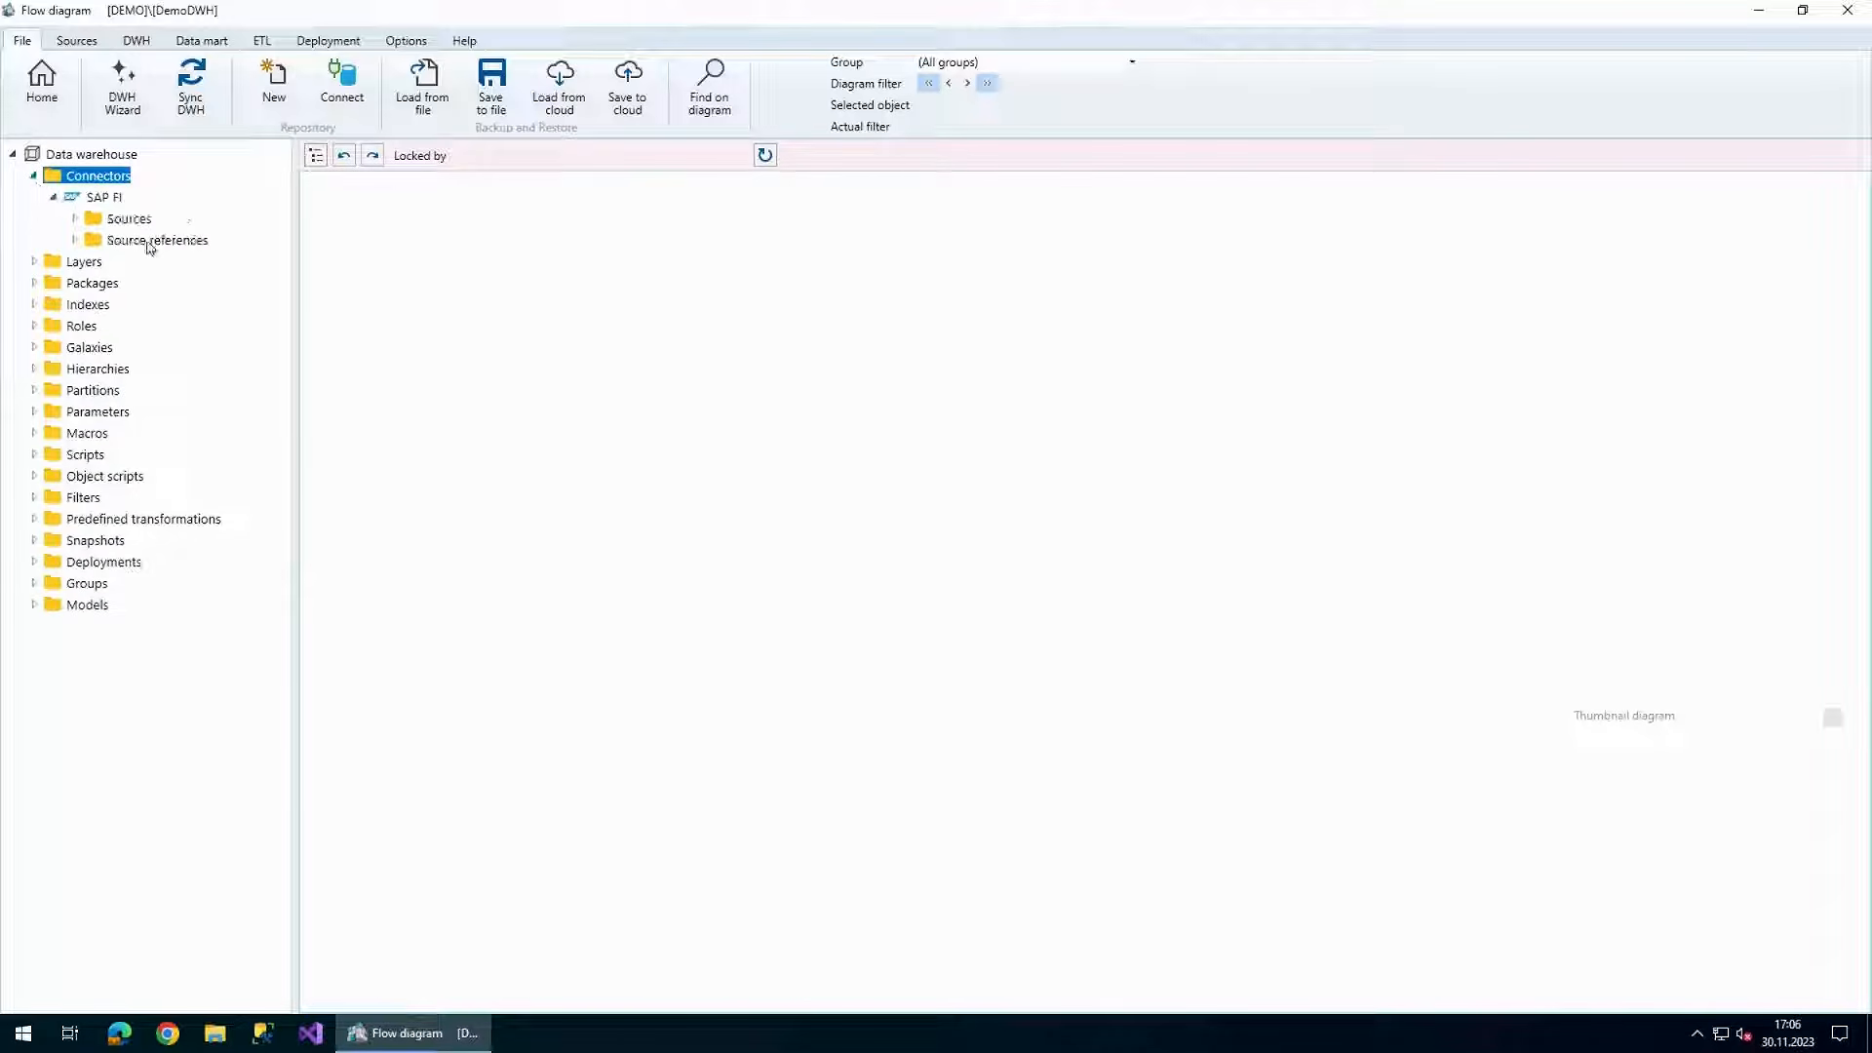
click(75, 219)
drag(305, 256, 362, 254)
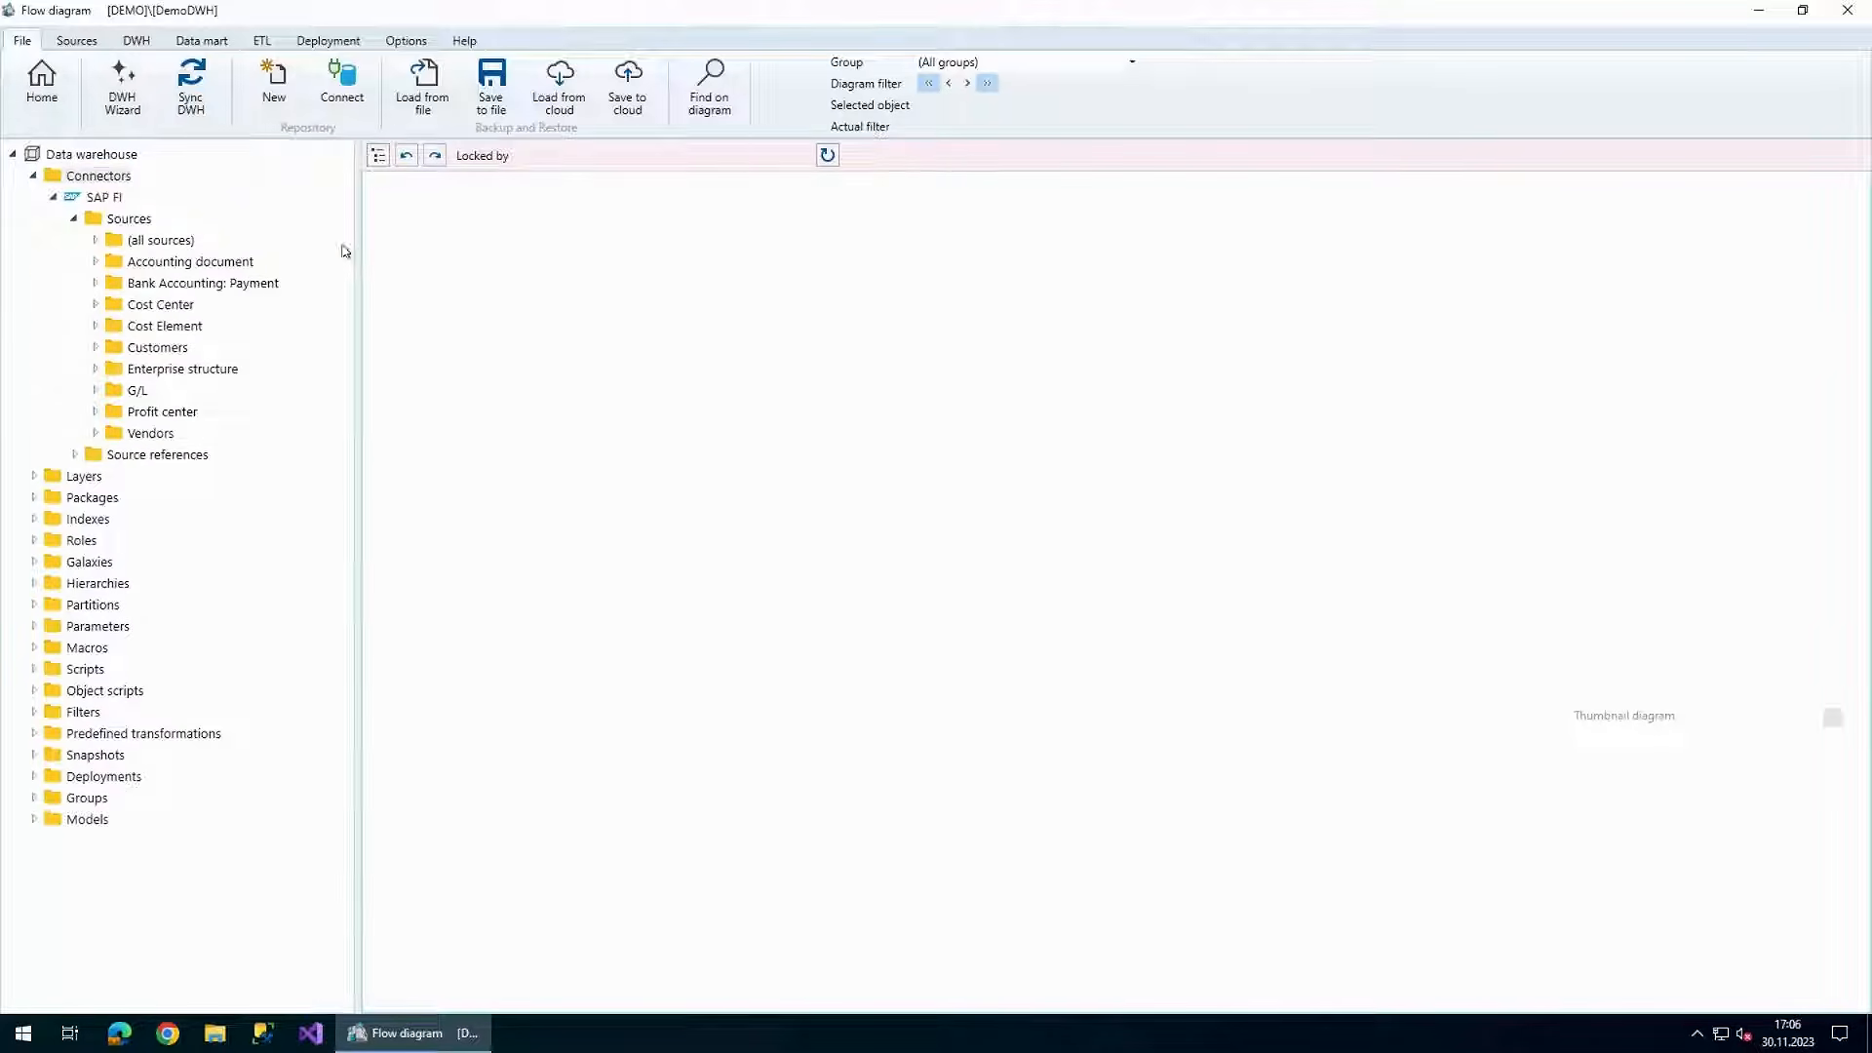
click(94, 240)
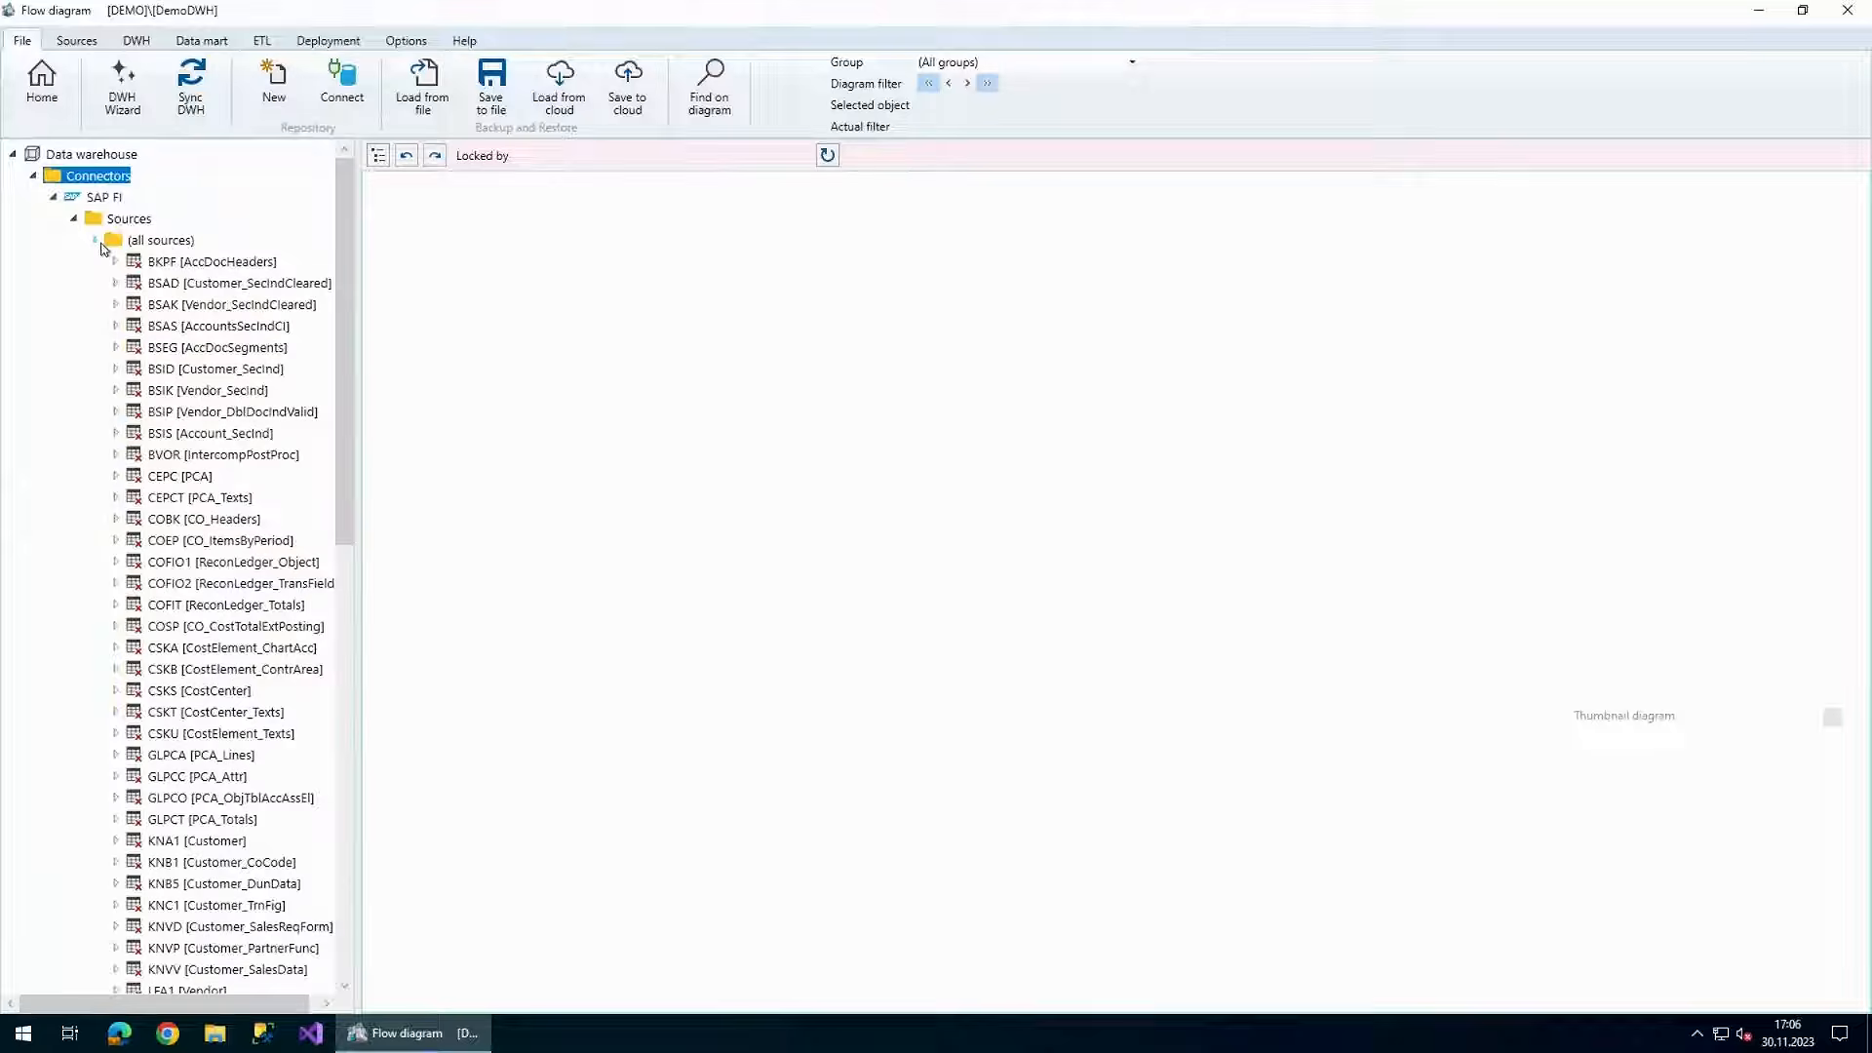
- Start the DWH Wizard for the SAP FI connector
right_click(107, 181)
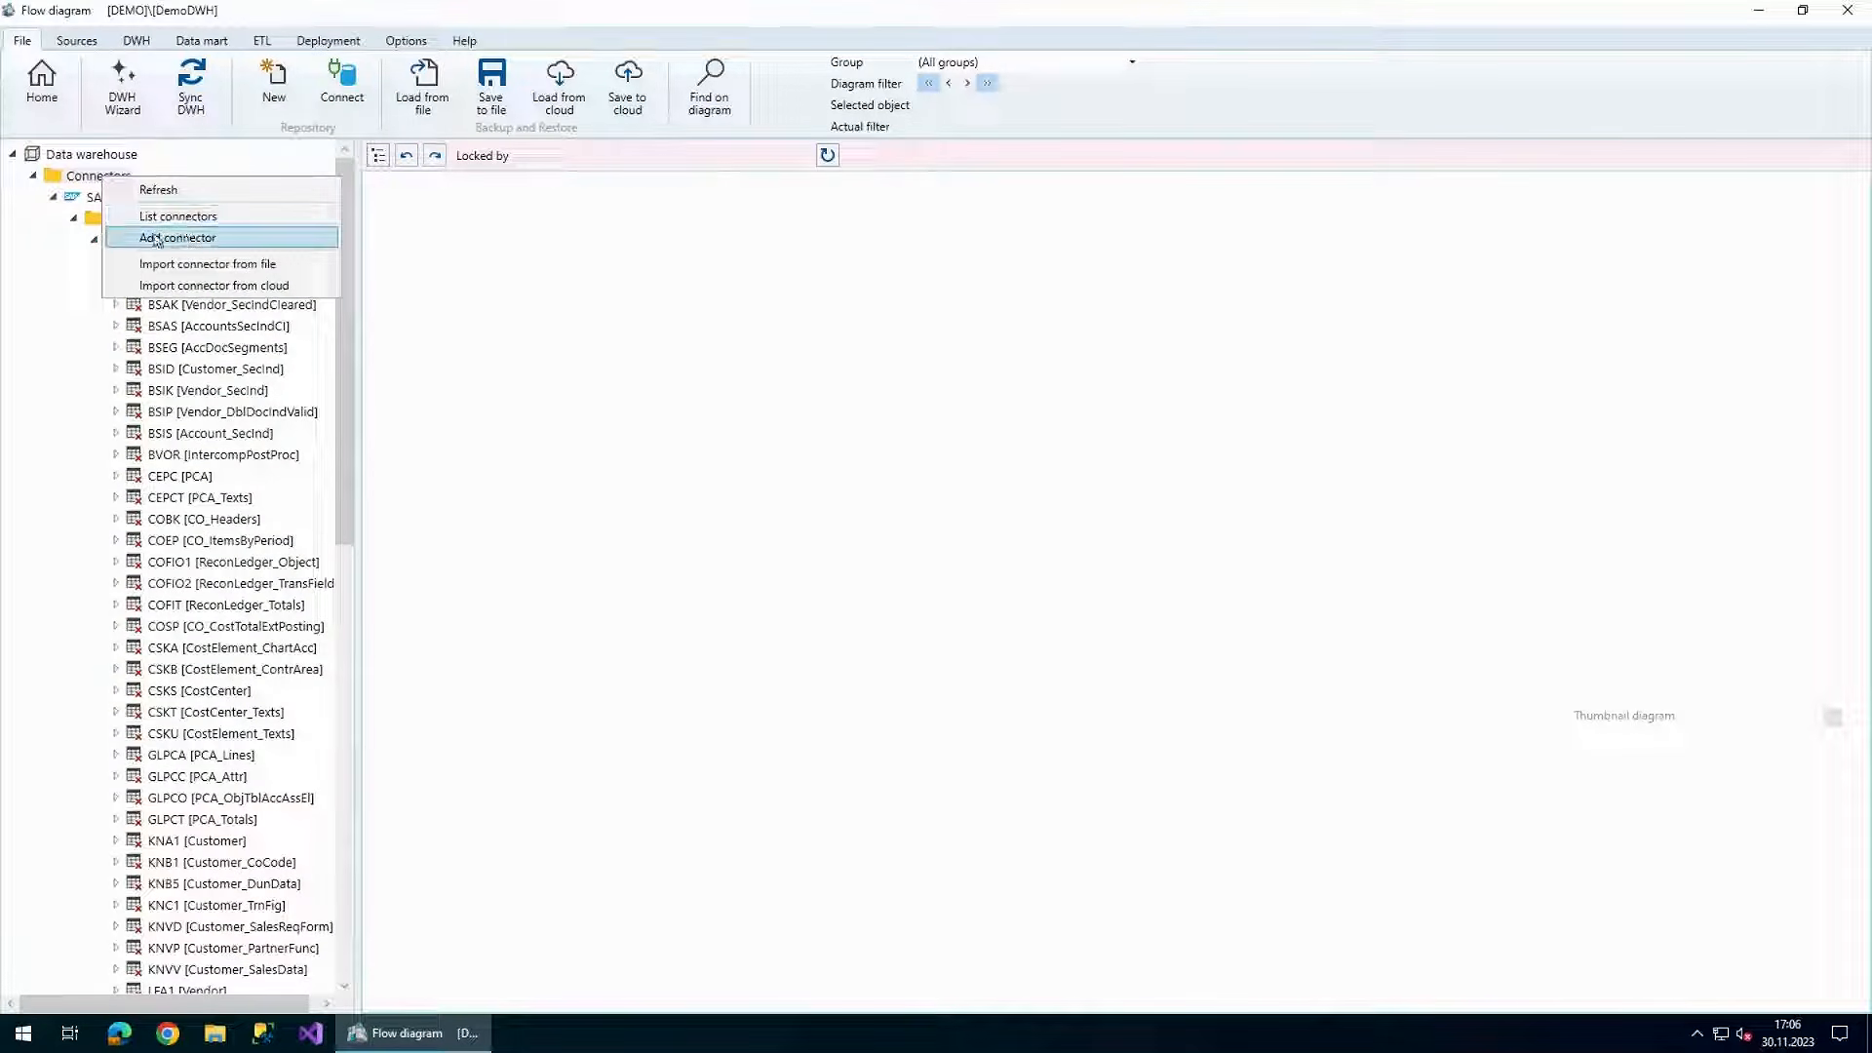
click(101, 198)
right_click(94, 202)
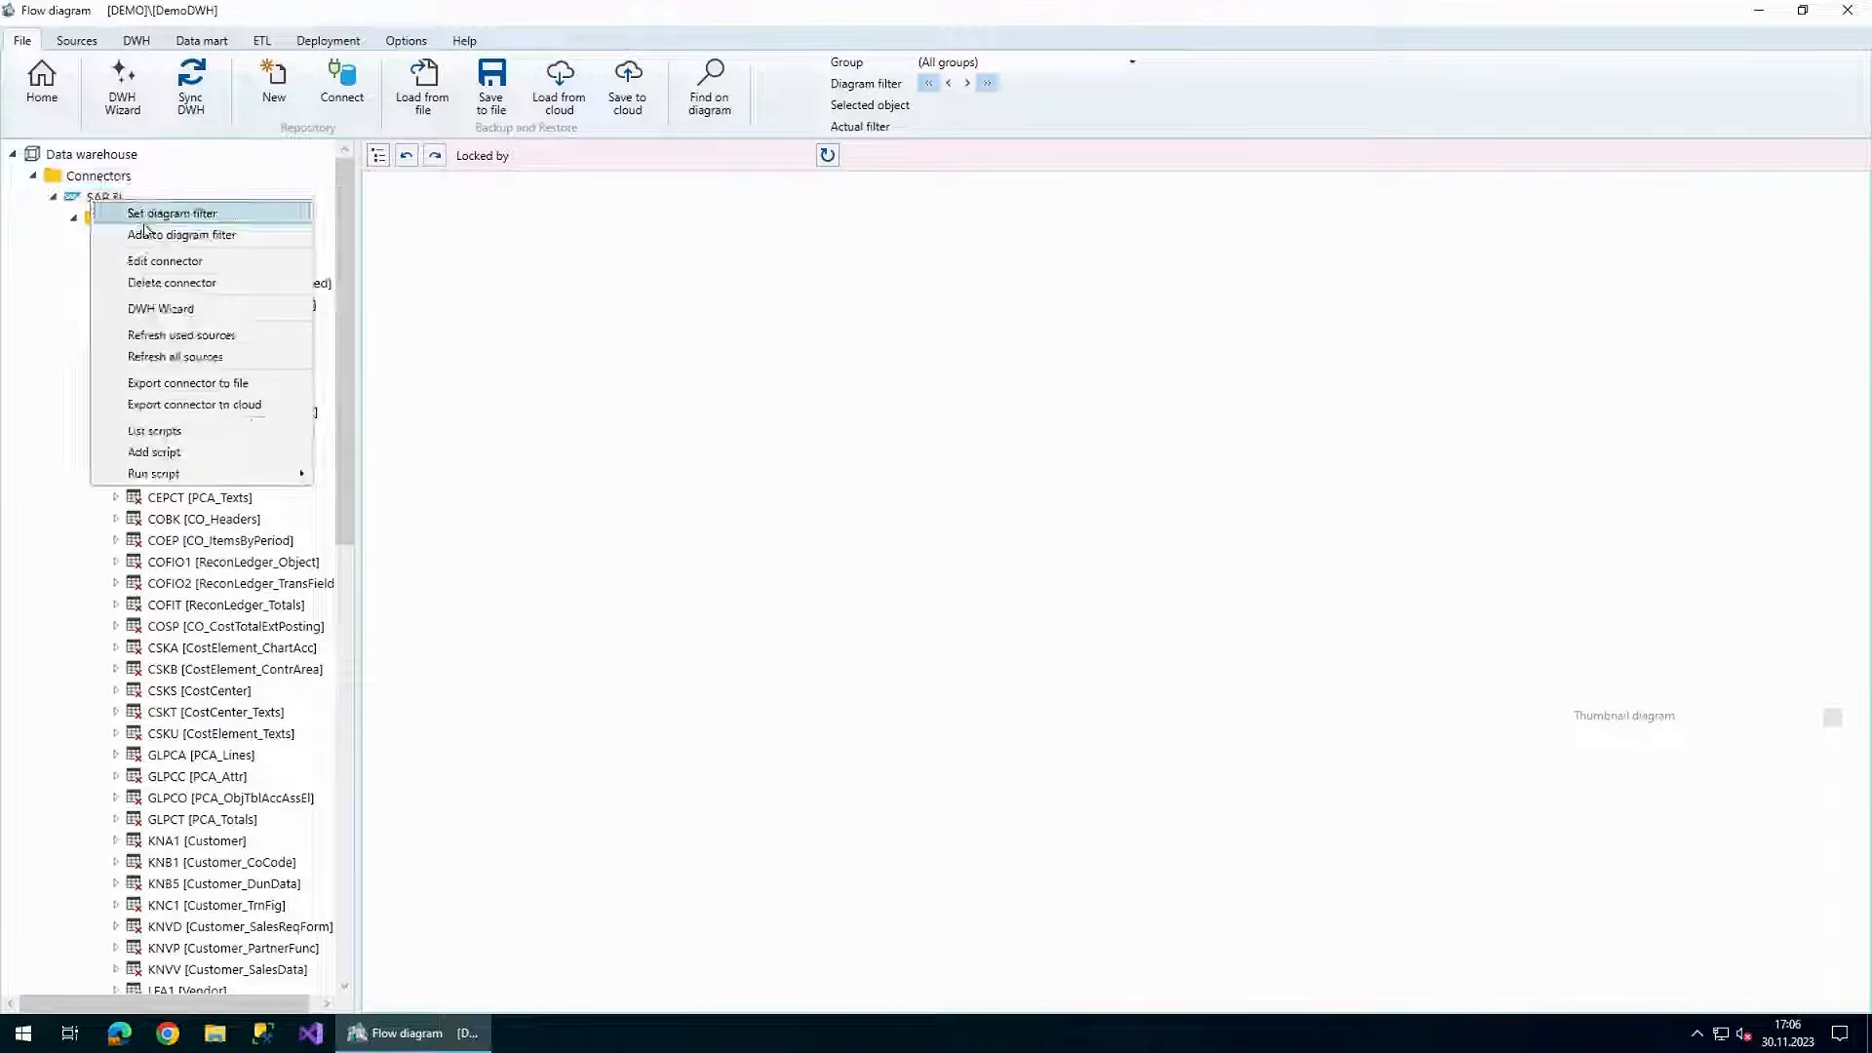
click(177, 308)
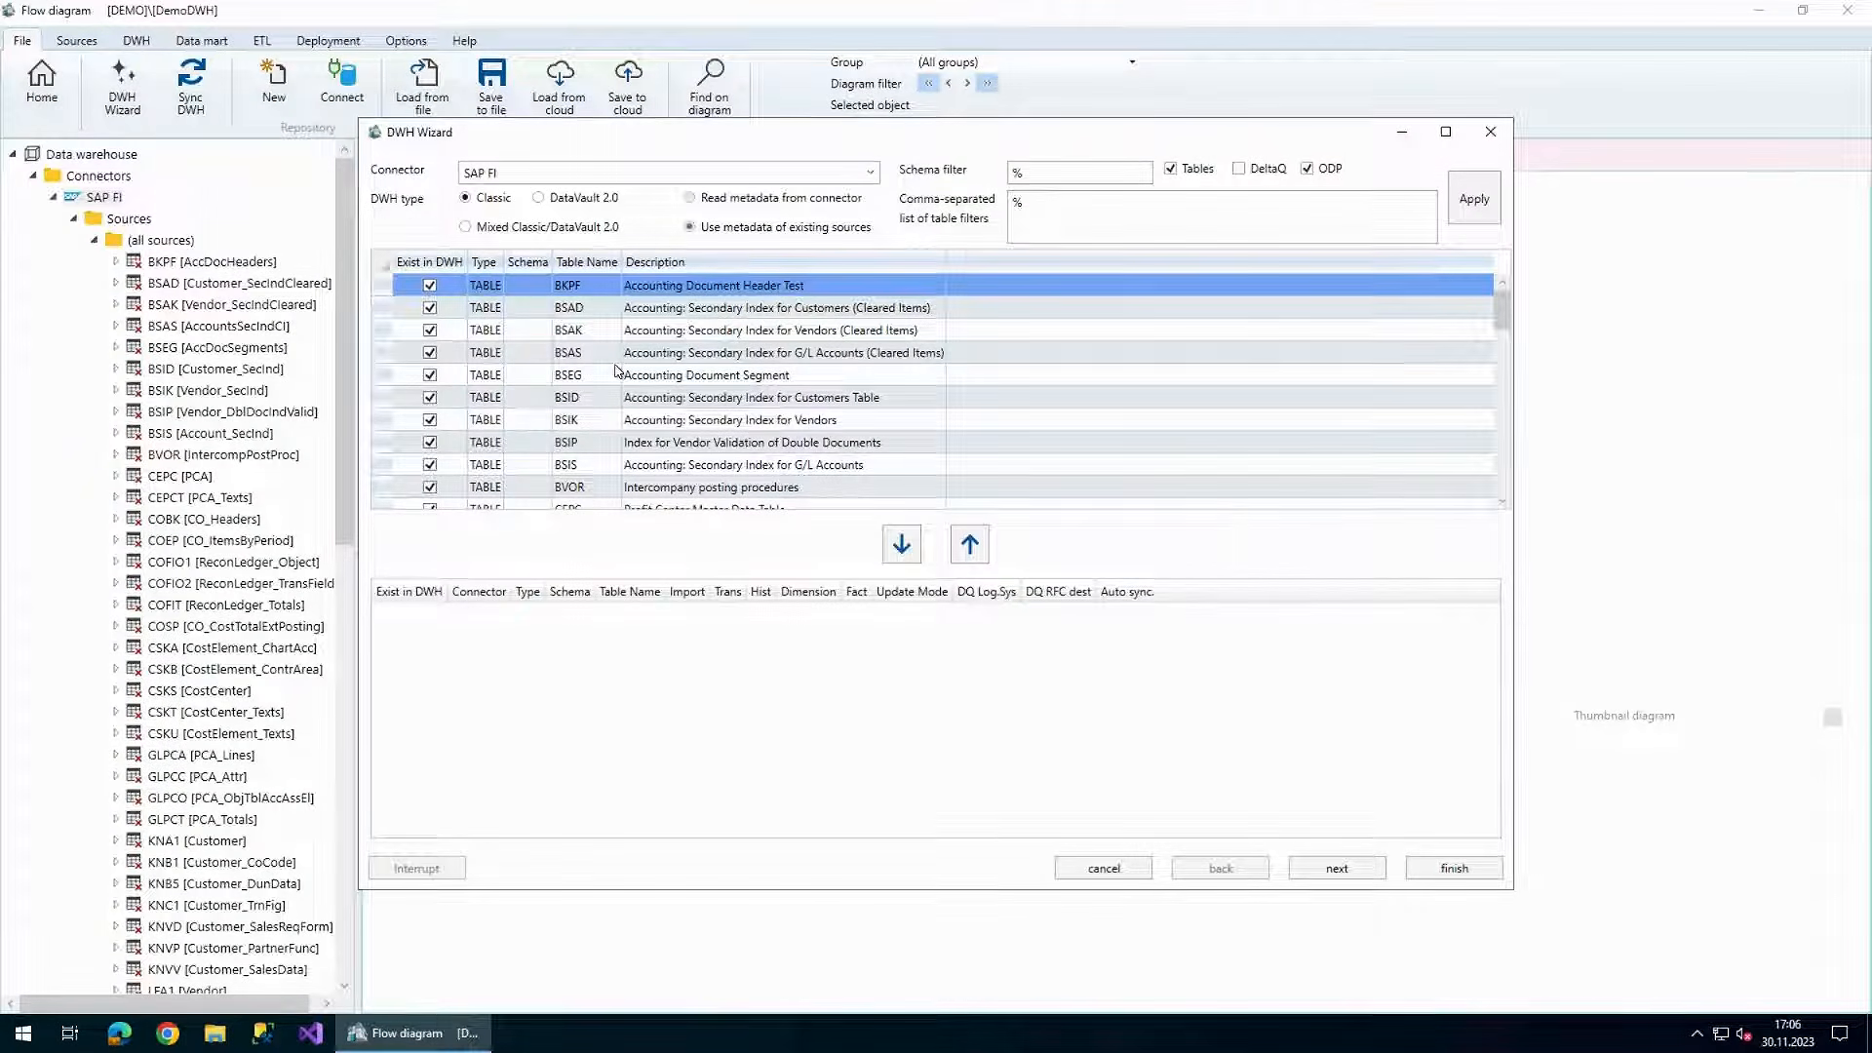
- Add the tables BKPF, BSEG, KNA1, LFA1, SKB1 and T001 to the wizard's selection of tables for the warehouse
scroll(653, 400, down, 2)
scroll(657, 400, down, 6)
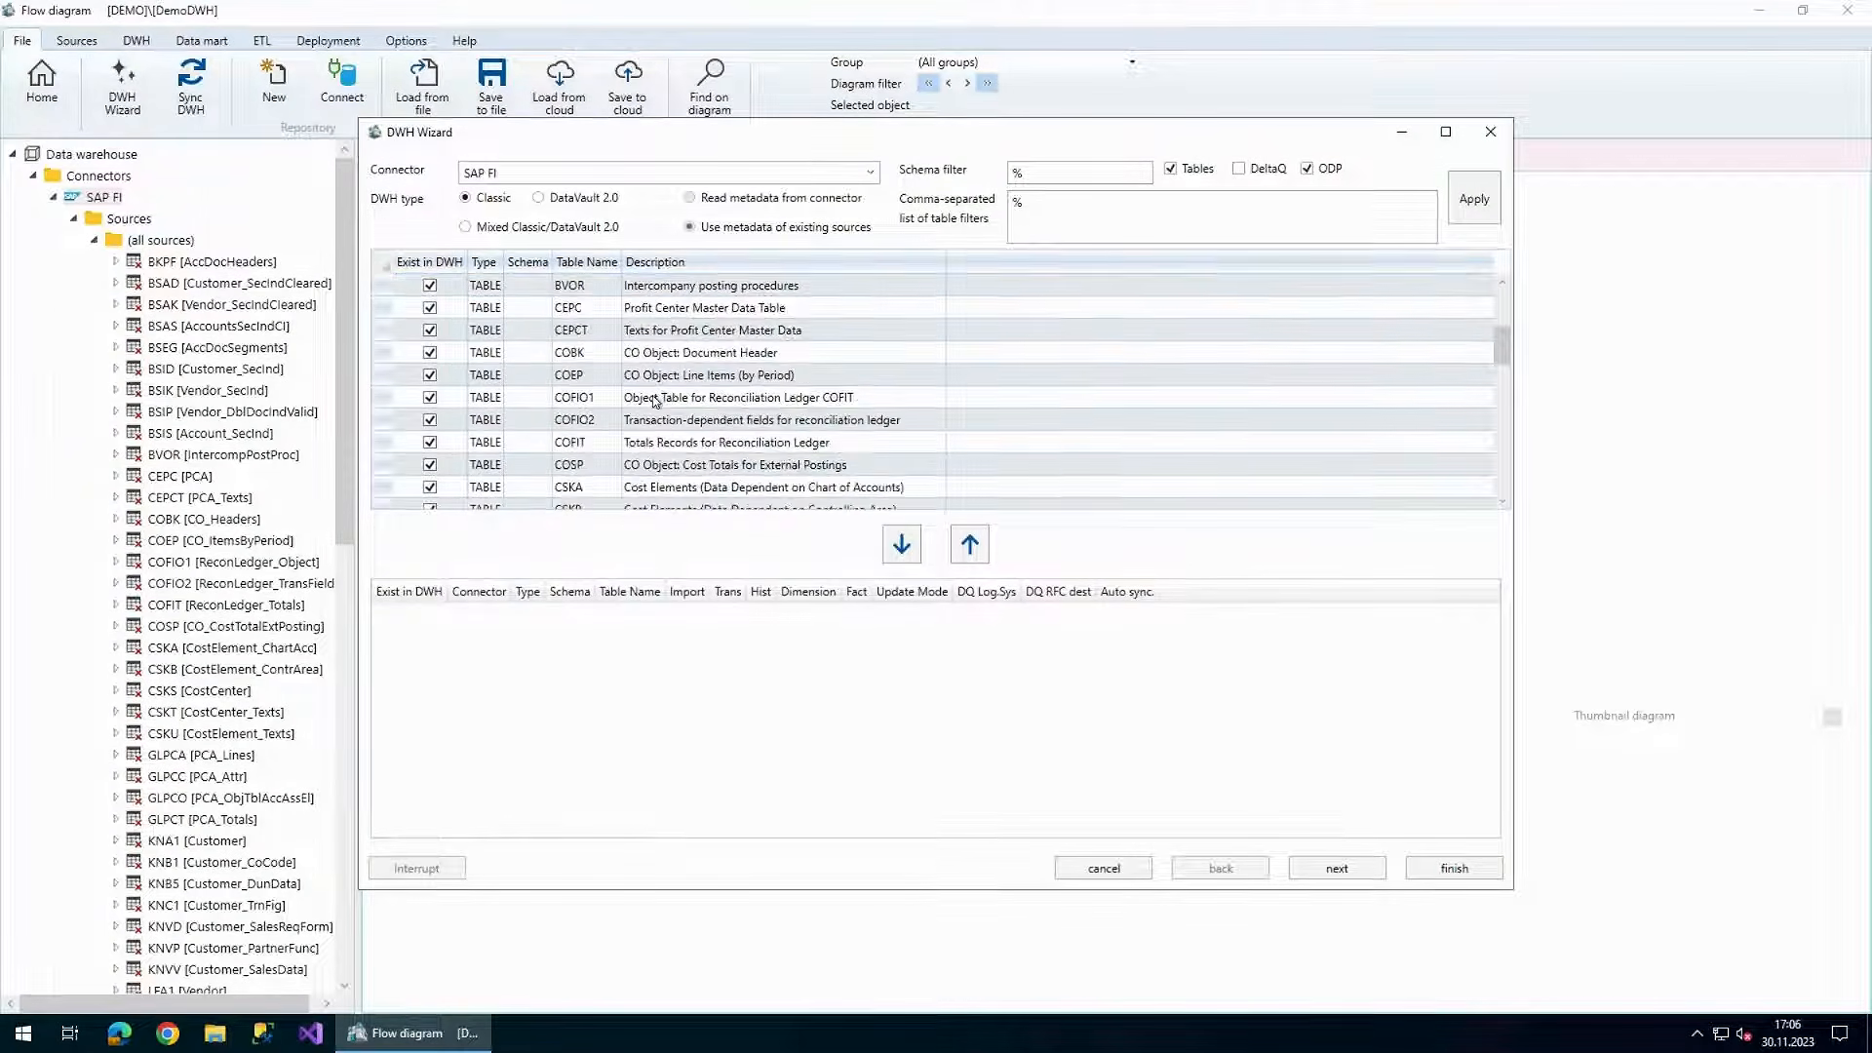
click(600, 359)
scroll(634, 379, down, 2)
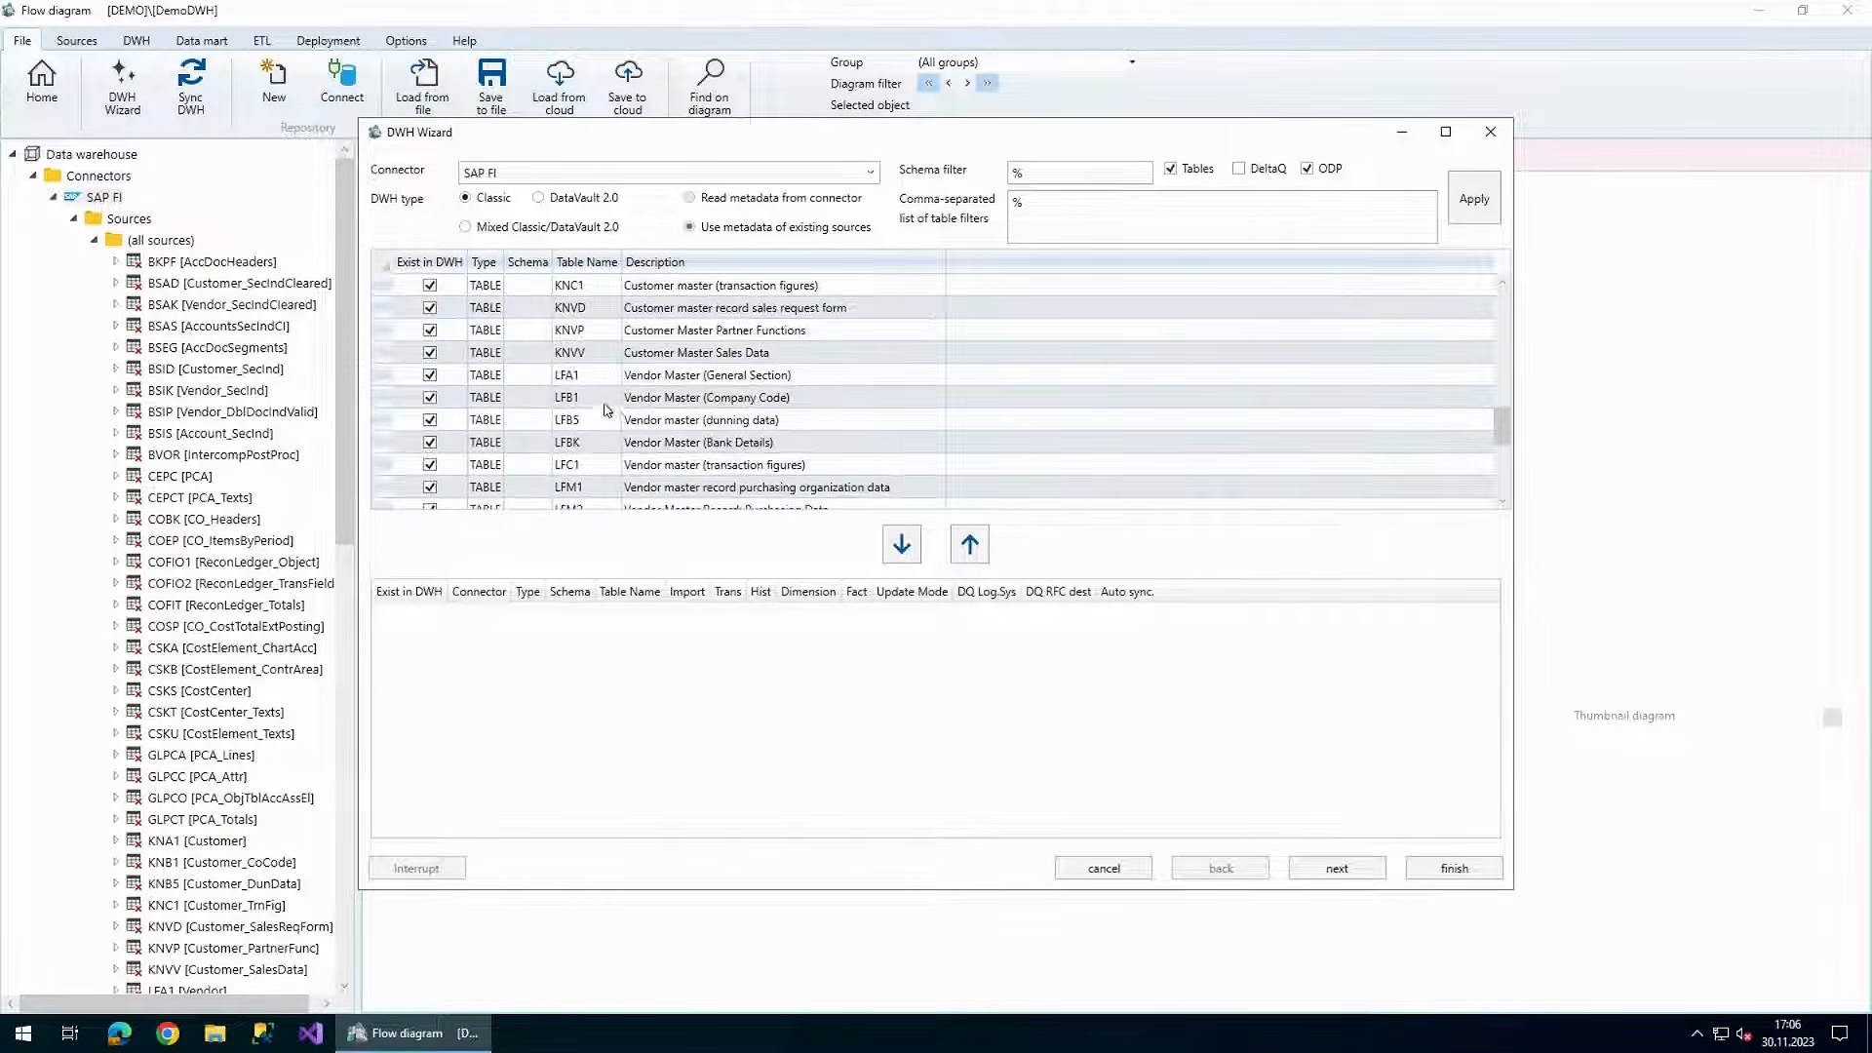
click(613, 382)
scroll(619, 384, down, 4)
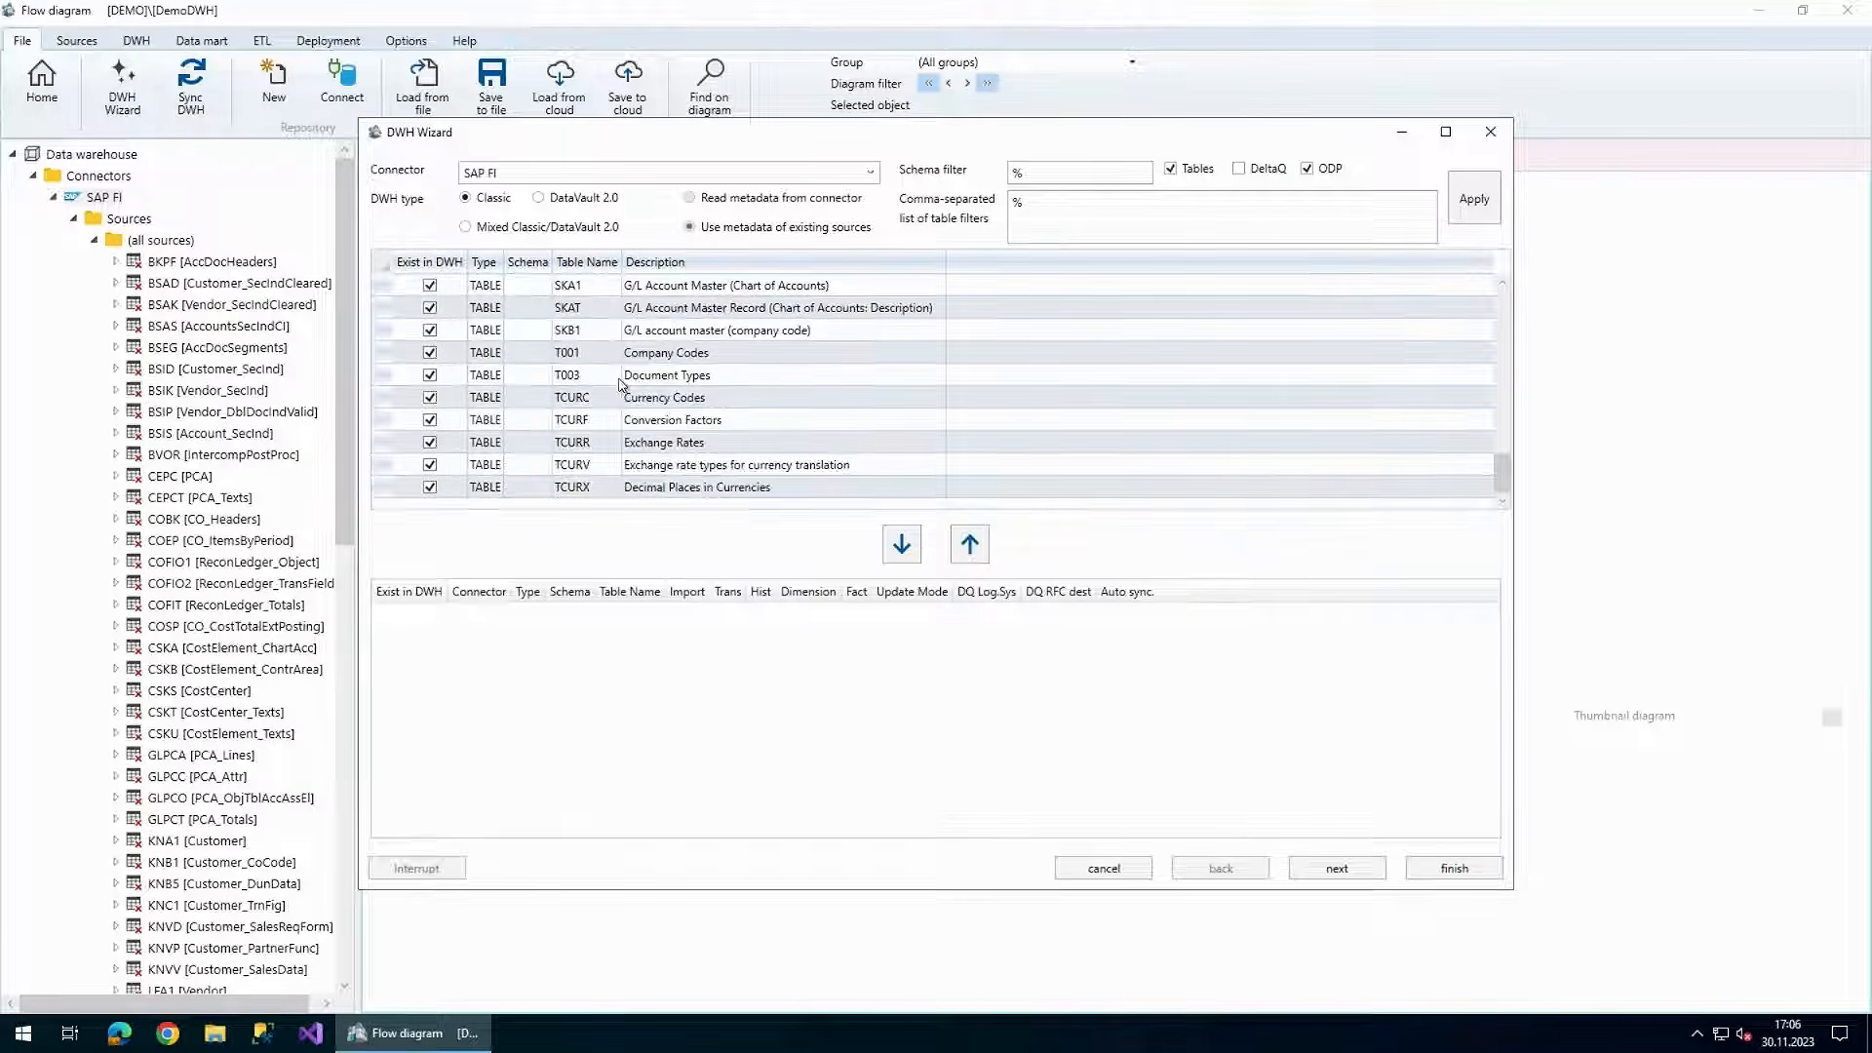
click(601, 330)
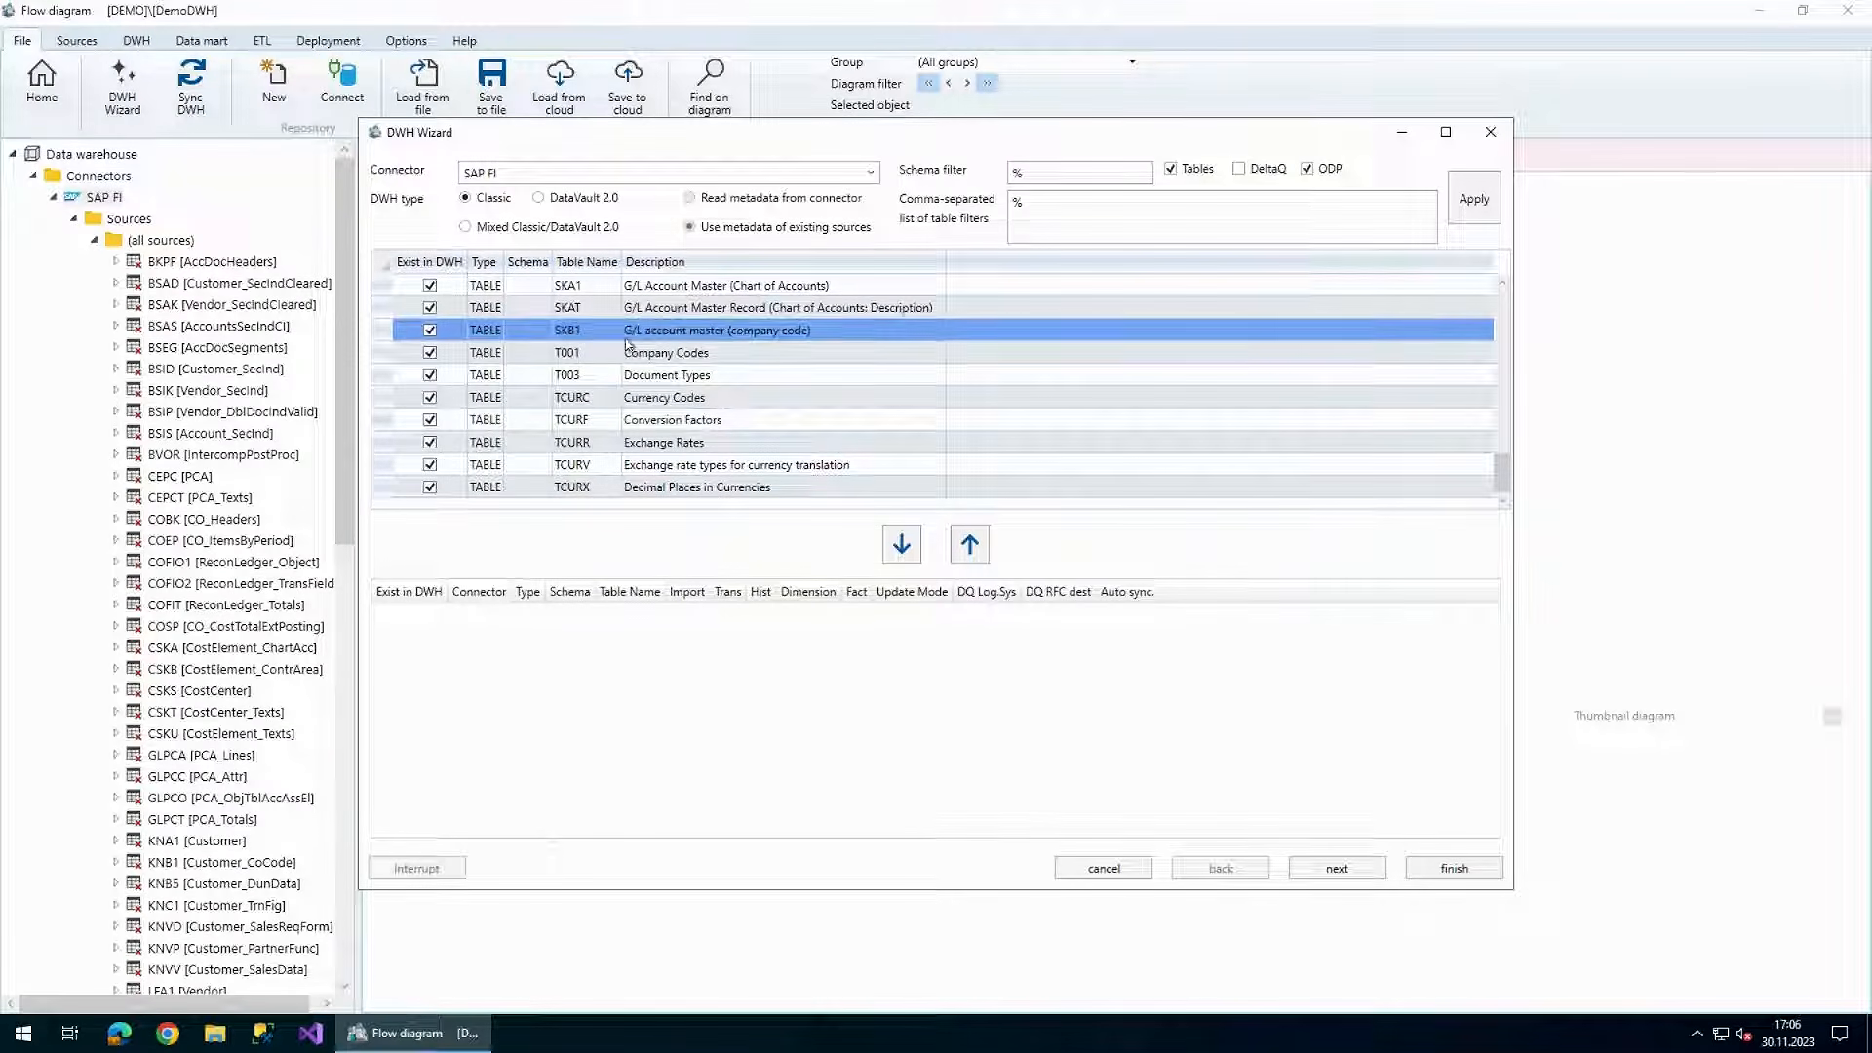
ctrl+click(627, 353)
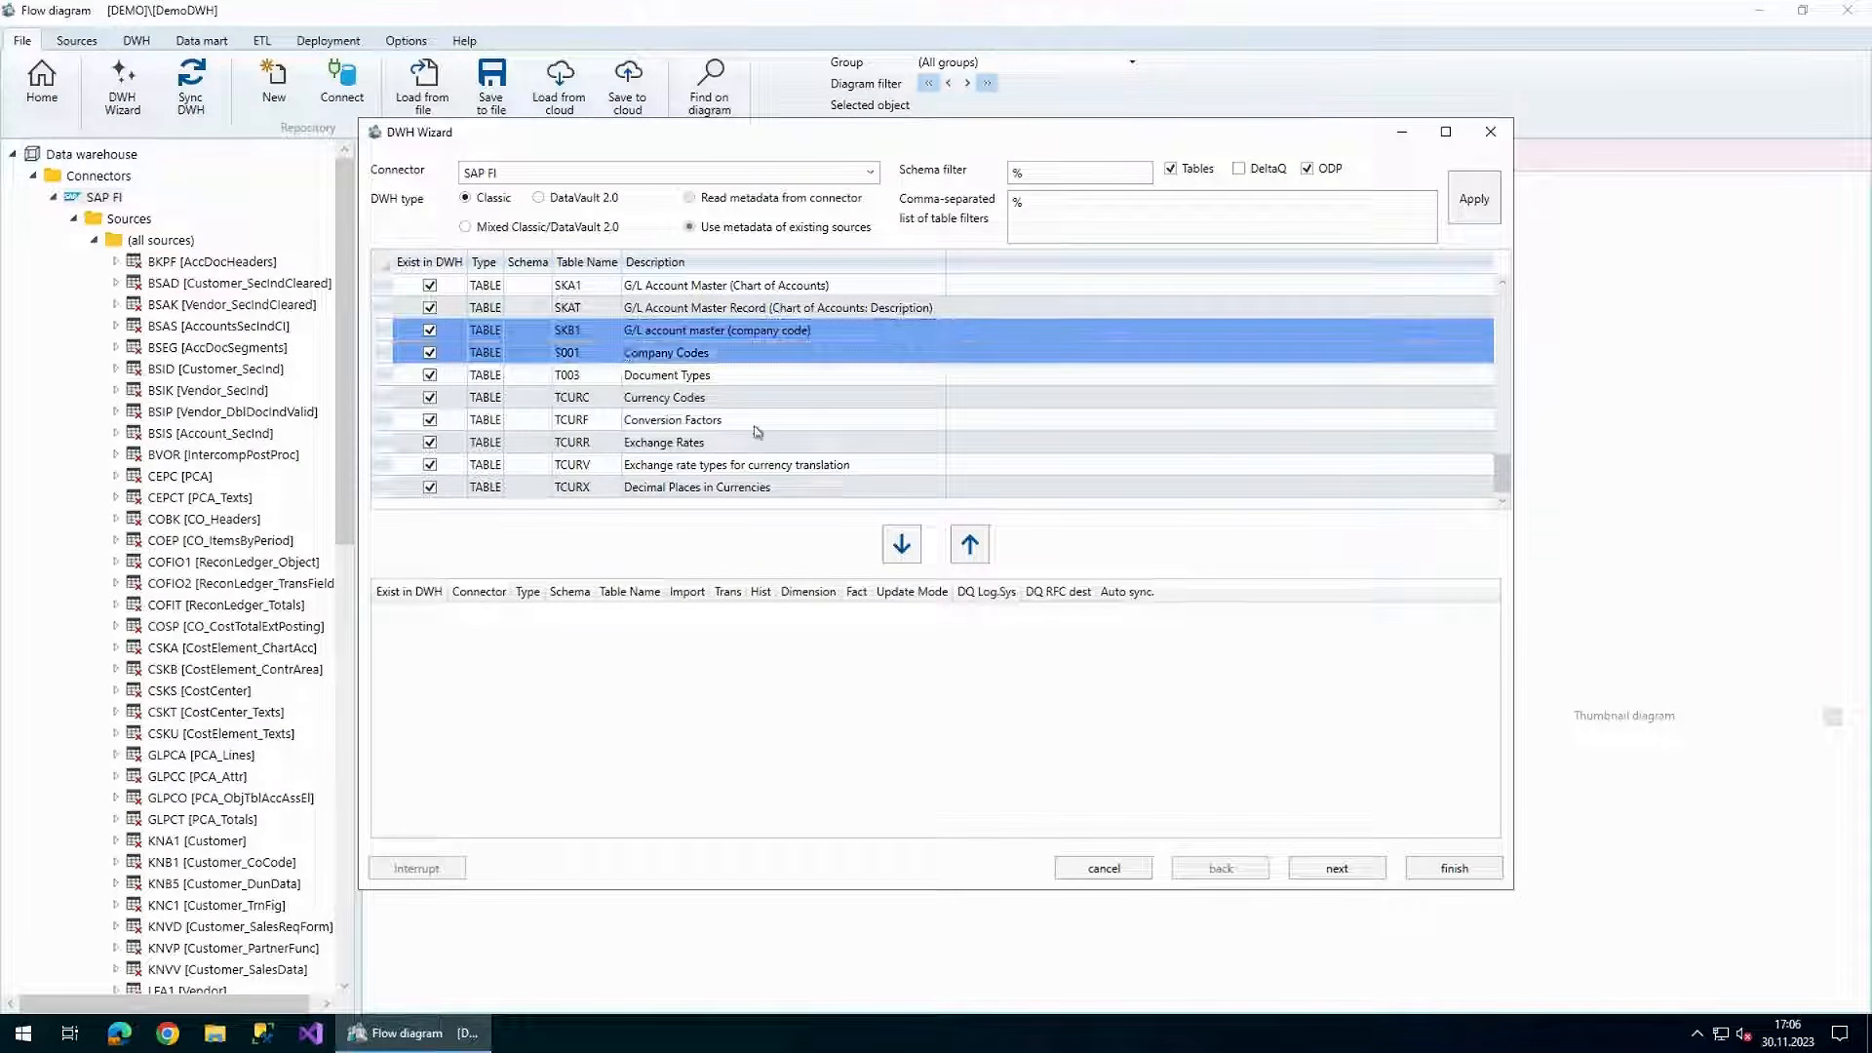
click(902, 549)
- Mark BSEG as a fact table and generate the warehouse with the wizard's default settings
click(879, 637)
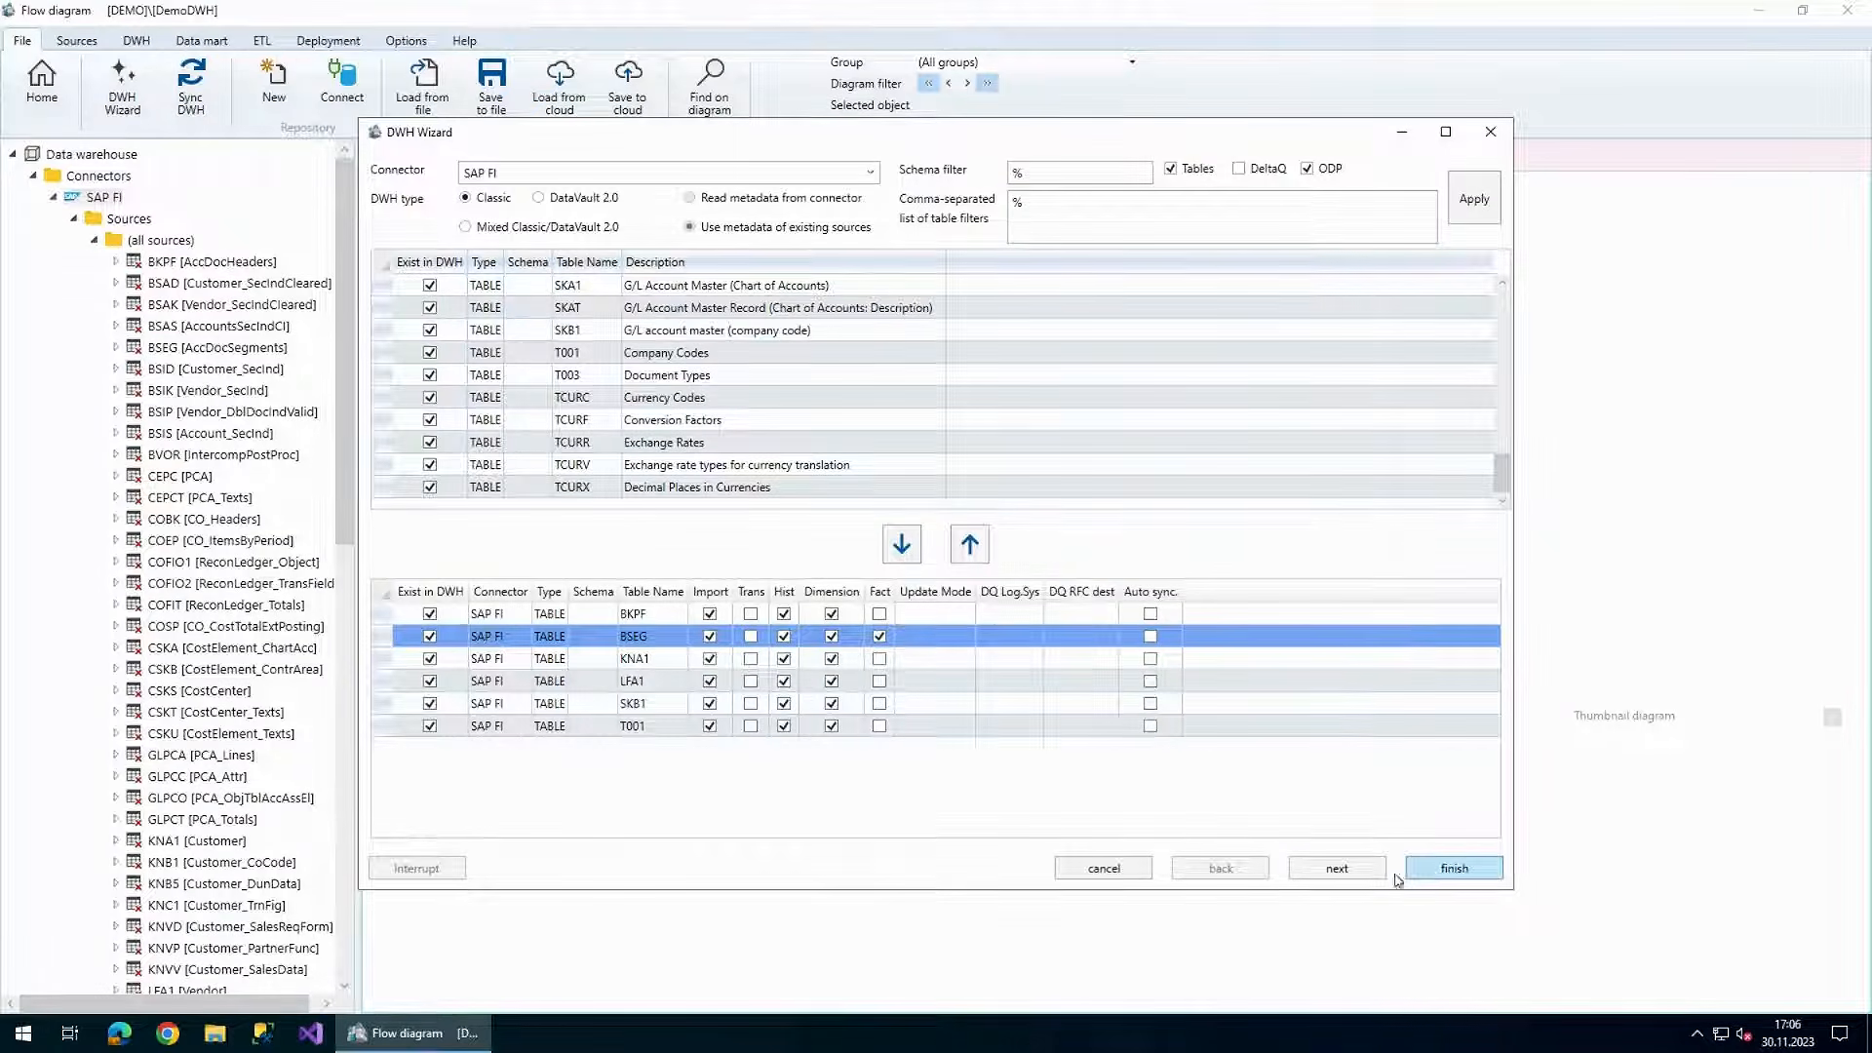
click(1365, 877)
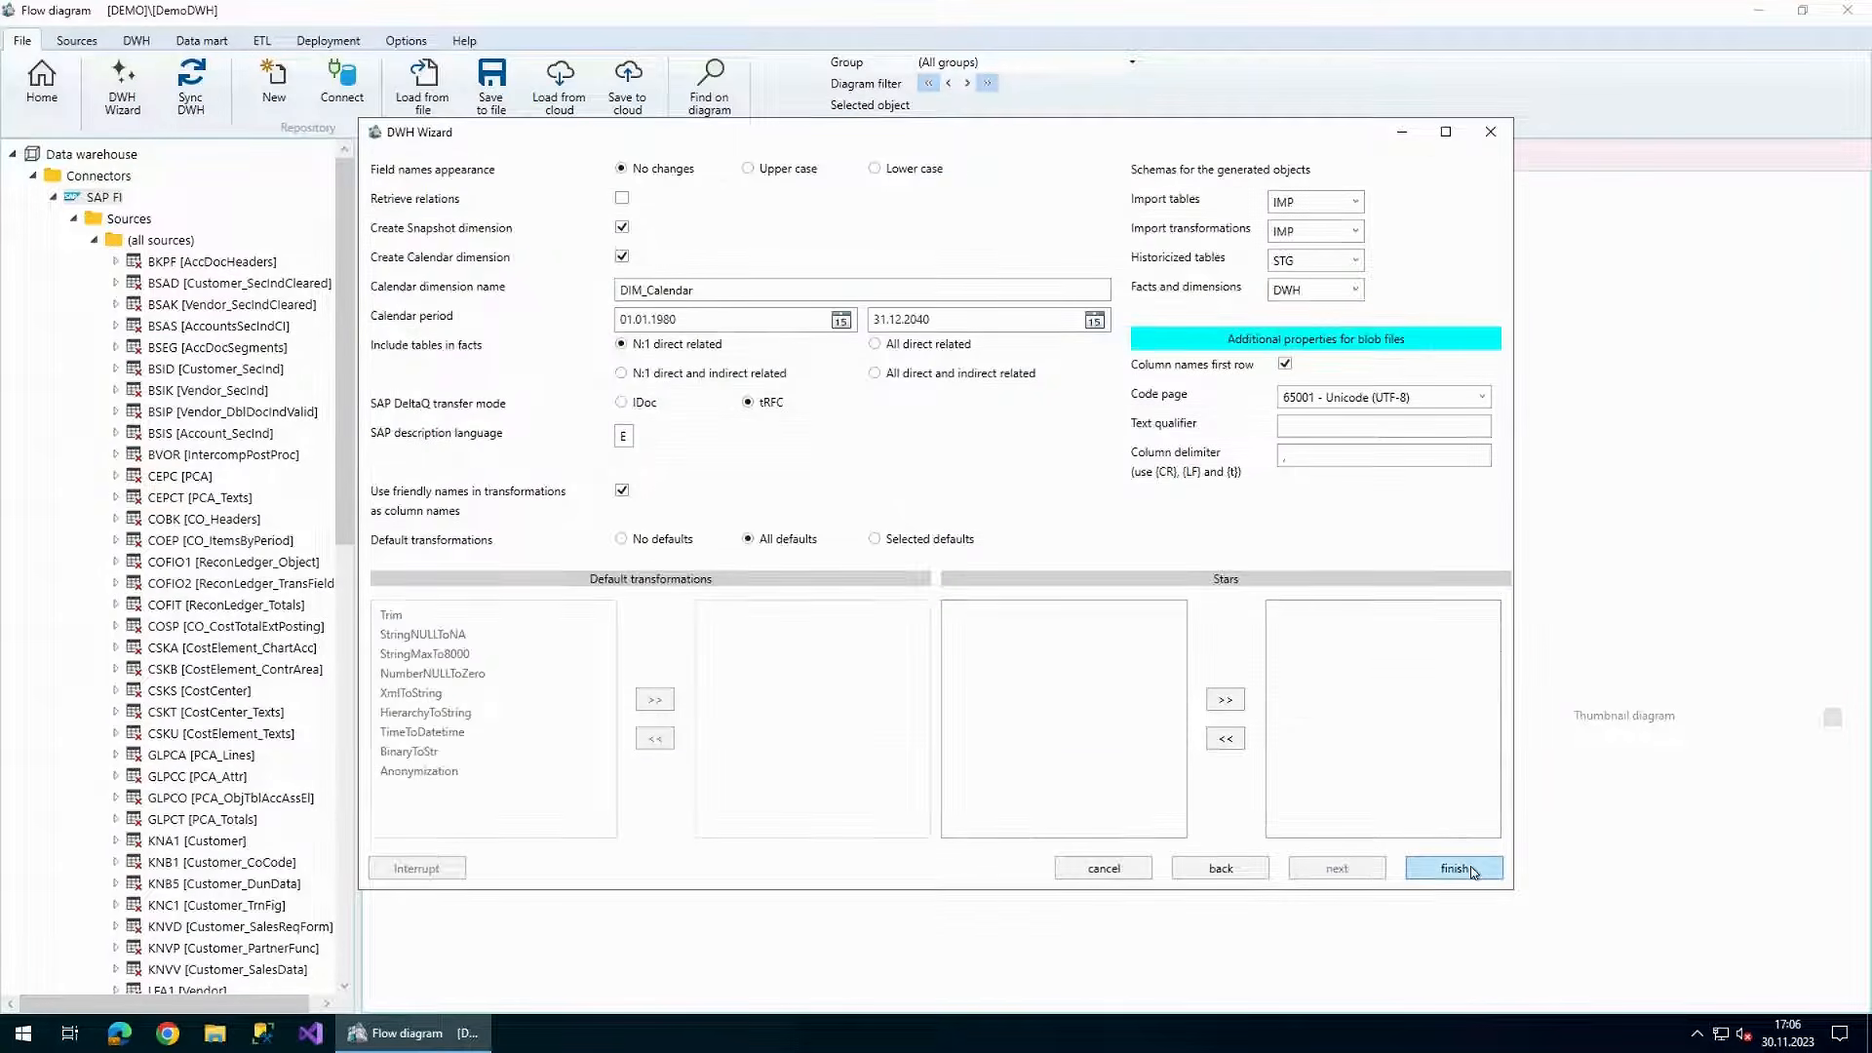
click(1454, 867)
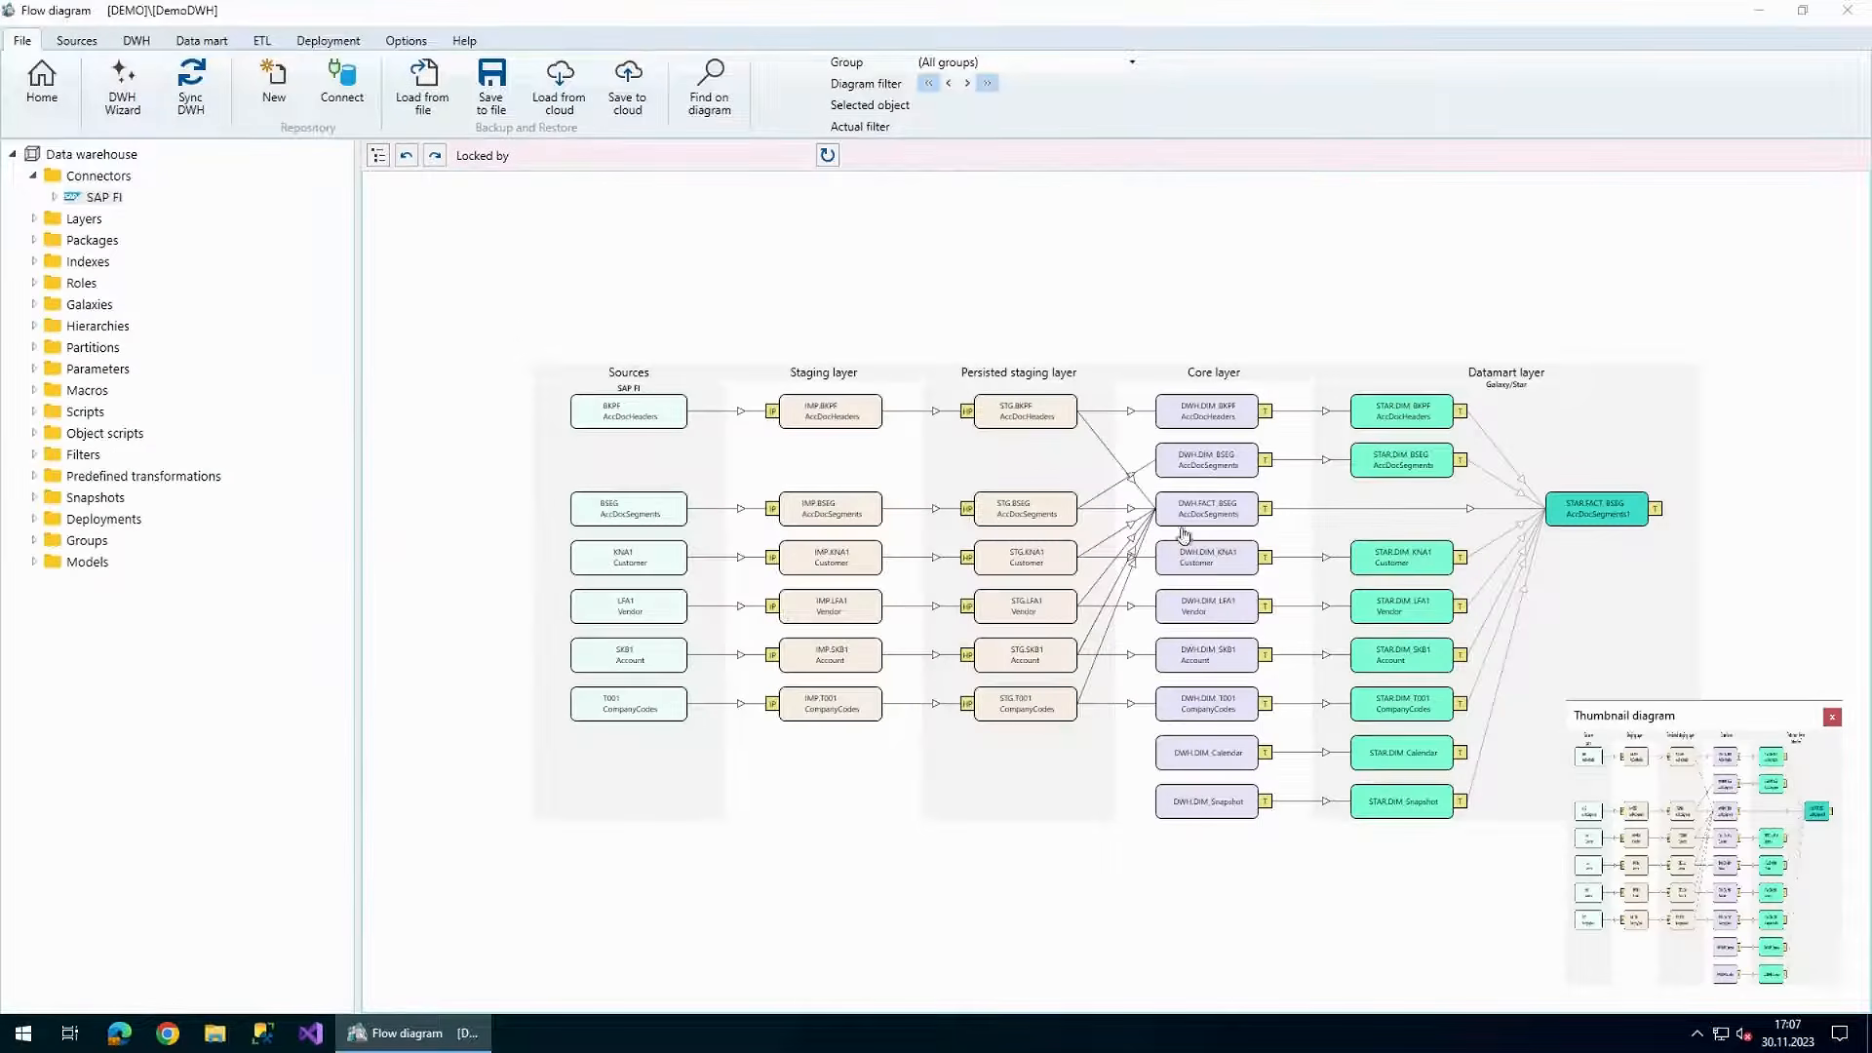
- Close the thumbnail diagram, and save the filter GJAHR > 2013 on the BKPF import package
click(1830, 717)
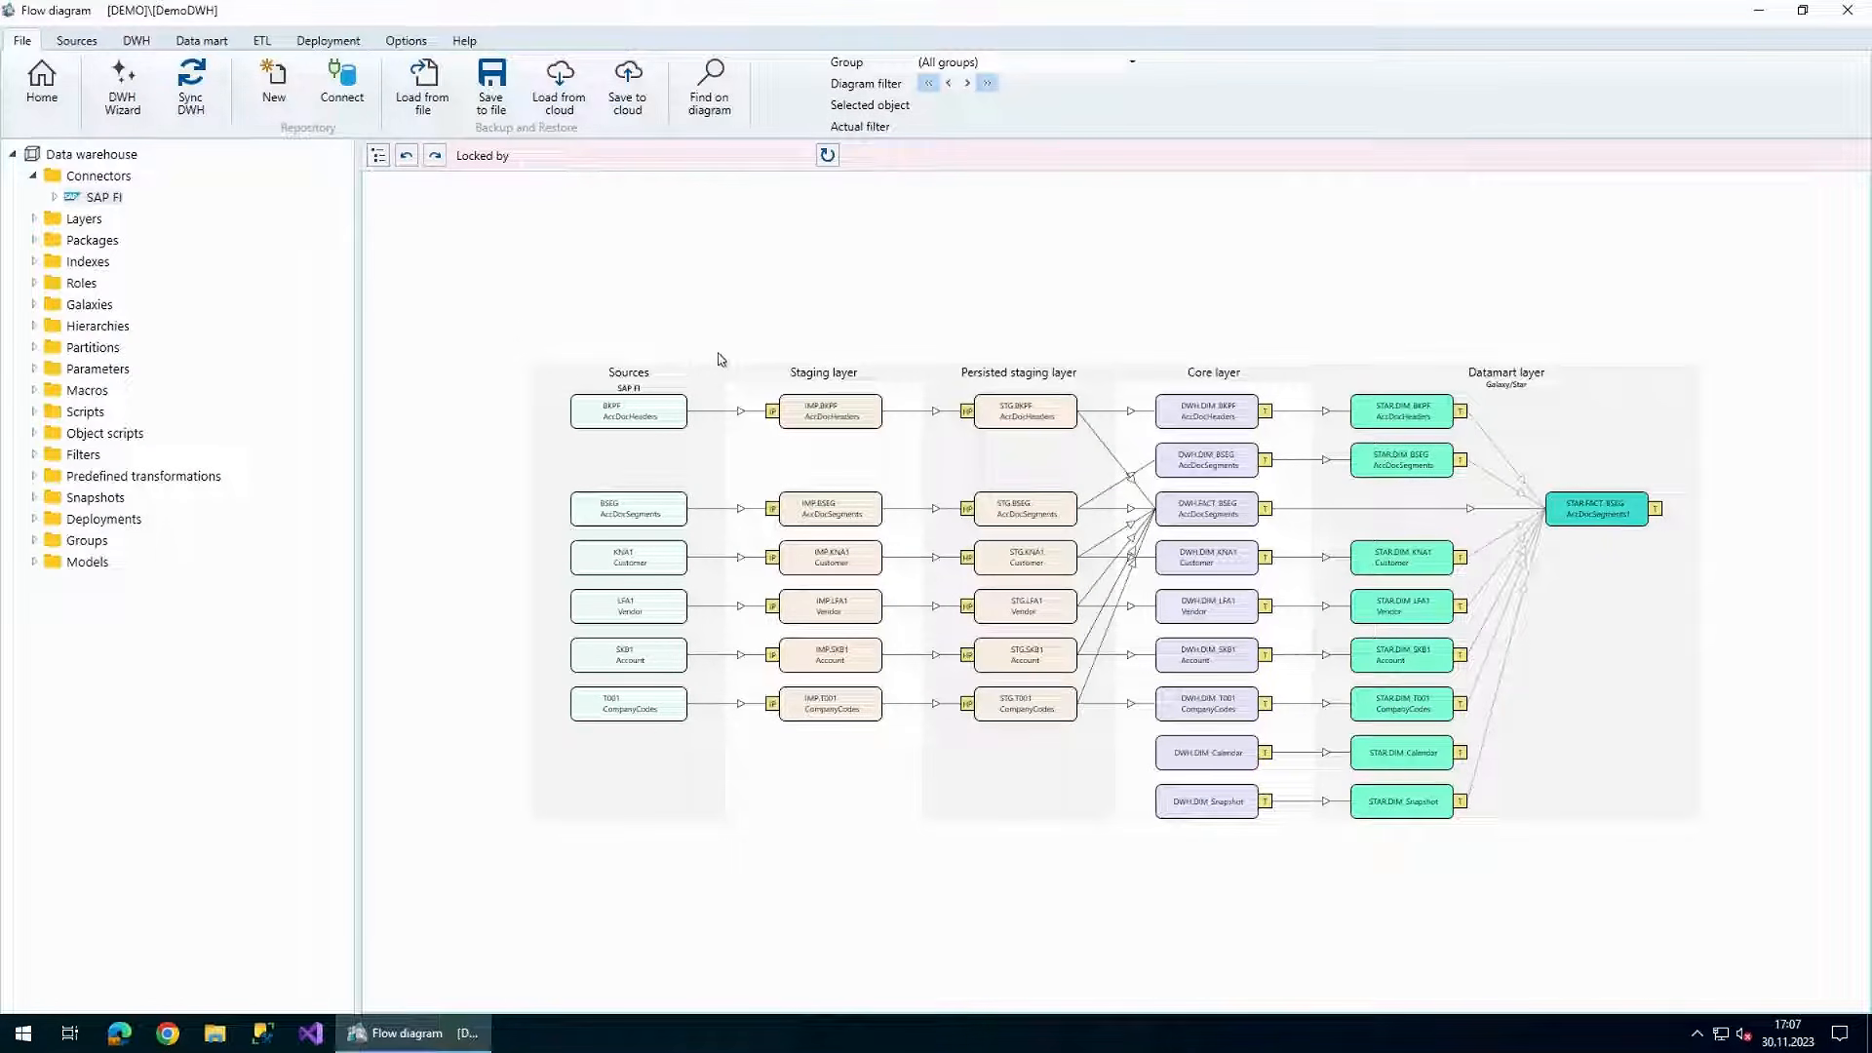
scroll(757, 389, up, 4)
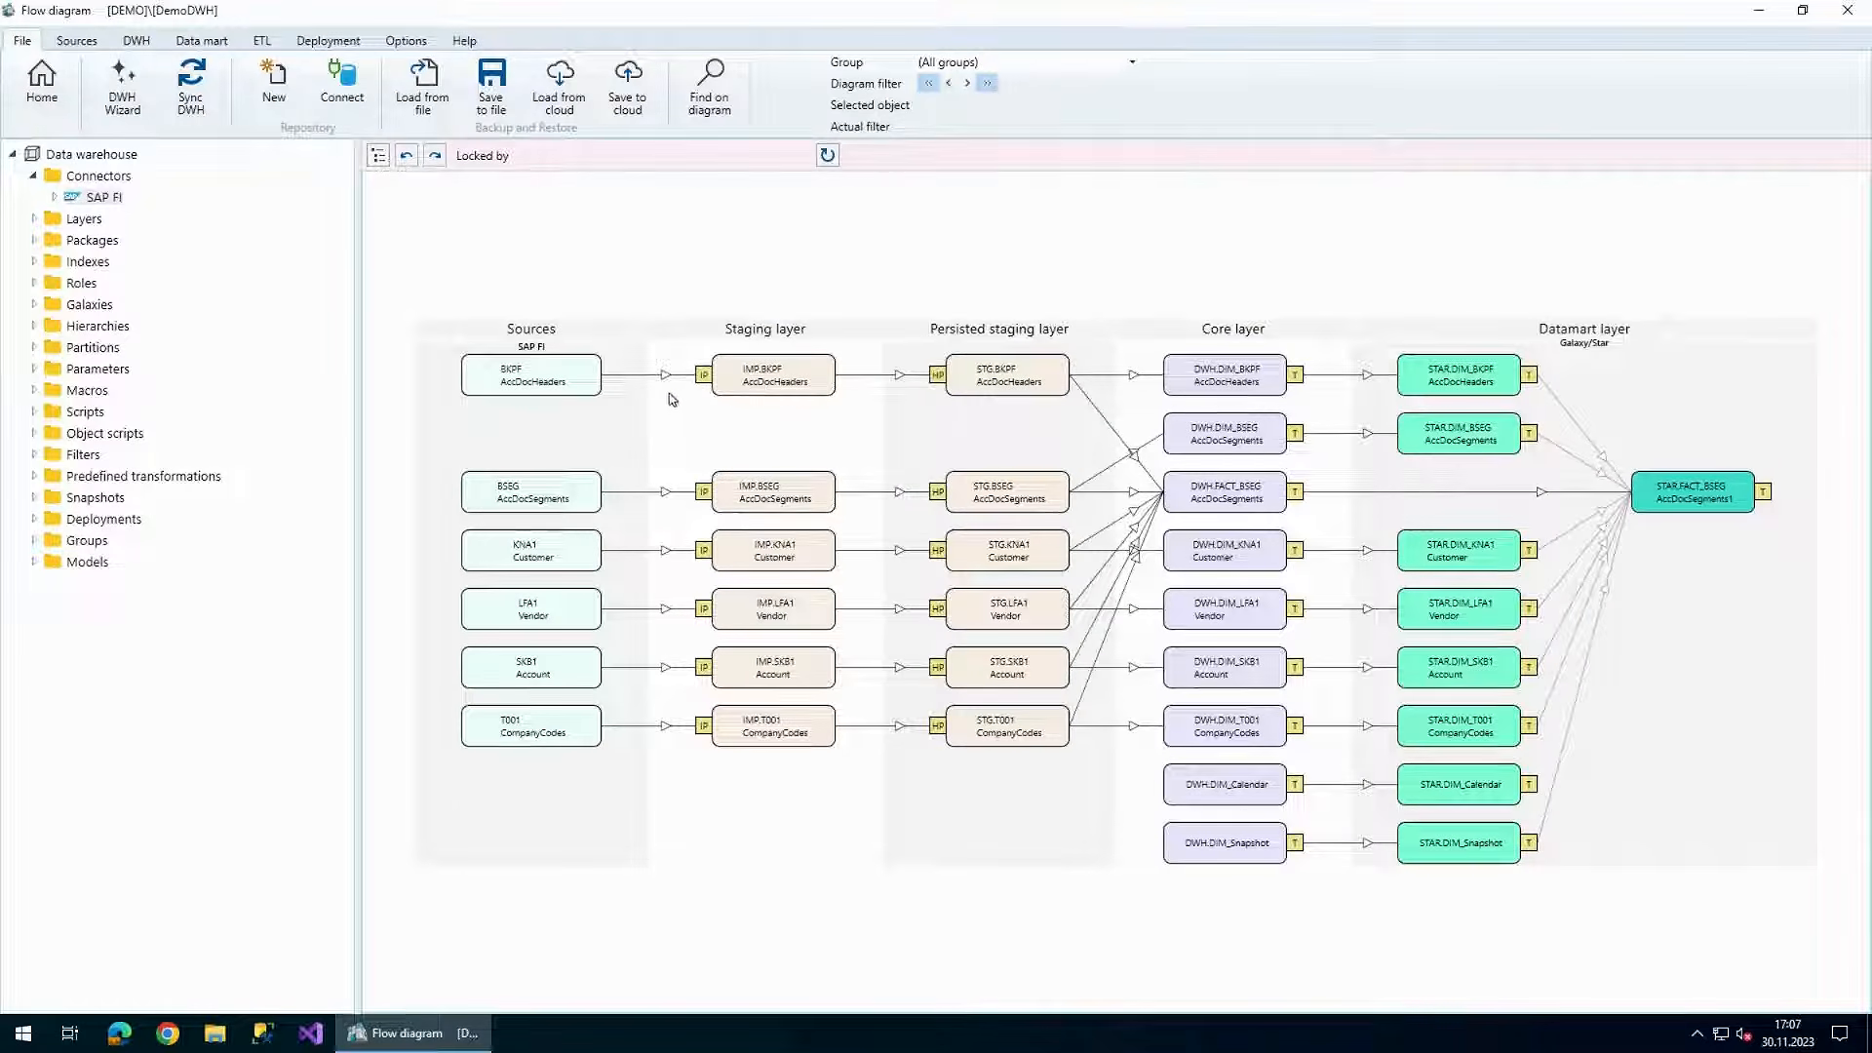
double_click(703, 375)
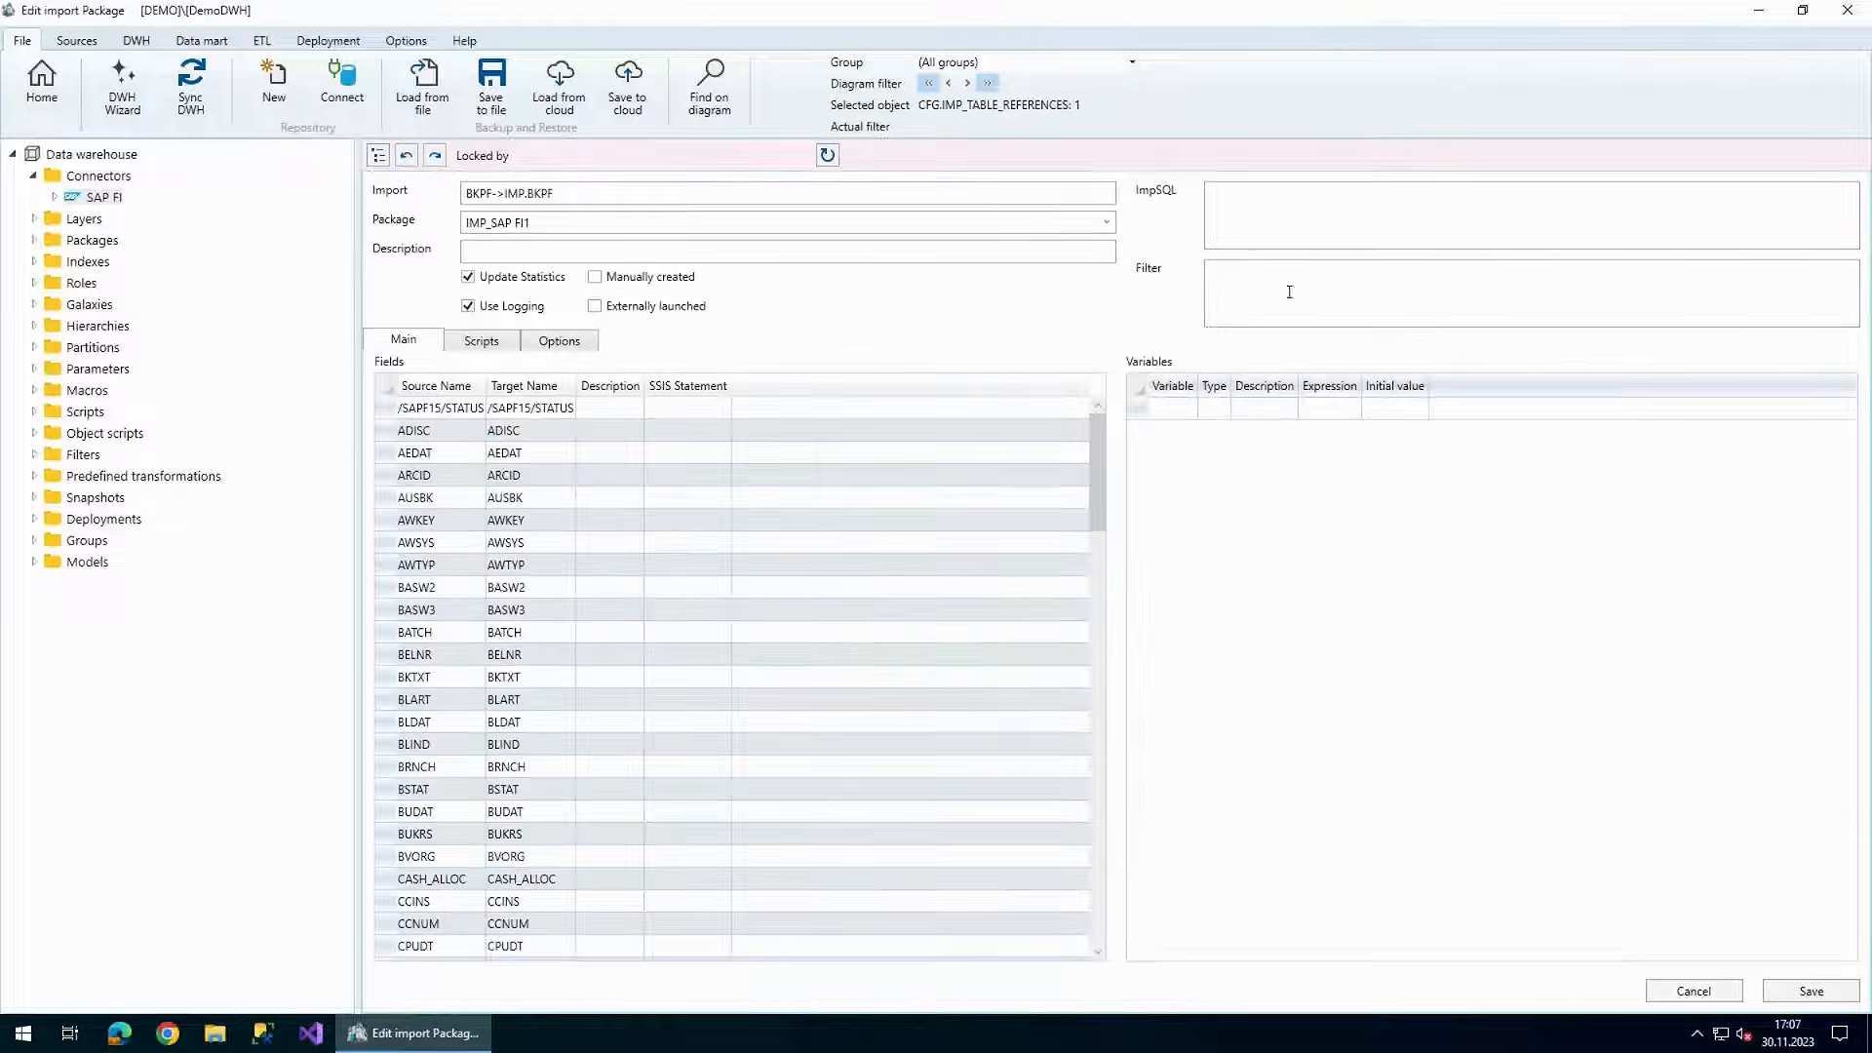
click(1298, 288)
text(GJAHR > )
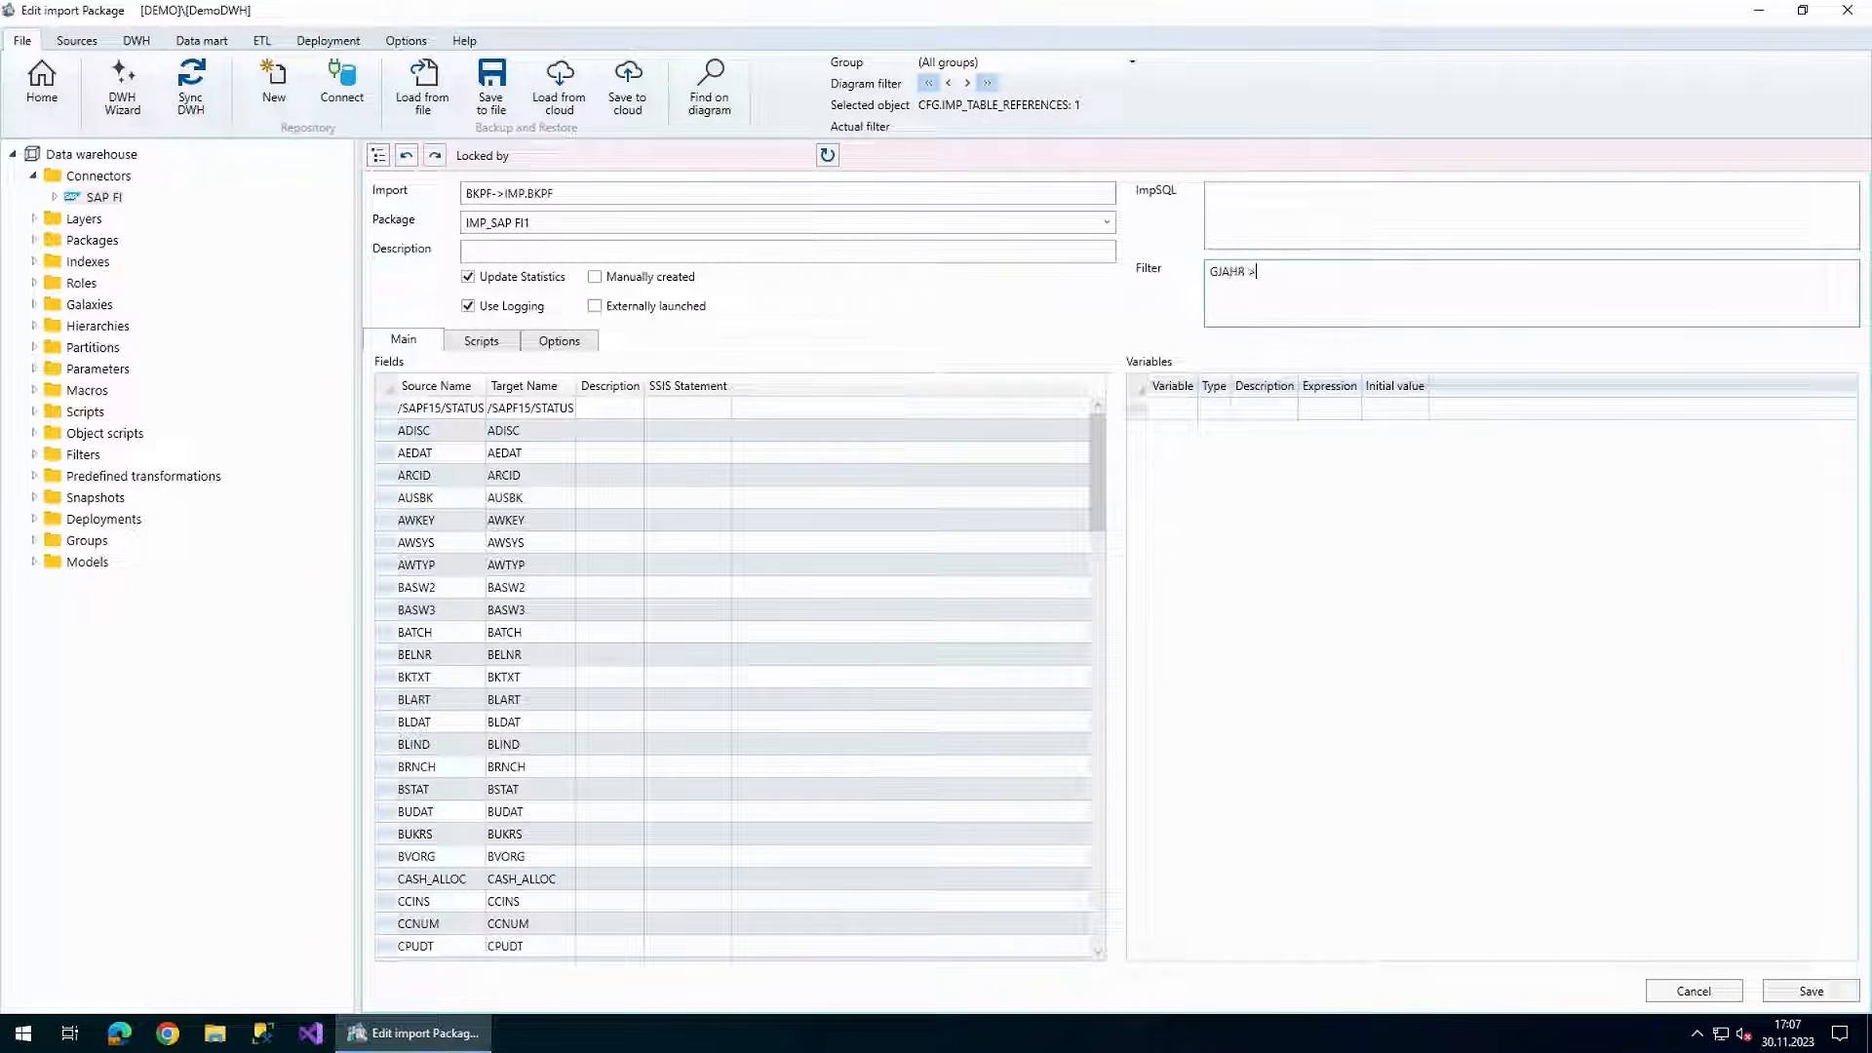
text(2013)
click(1826, 1000)
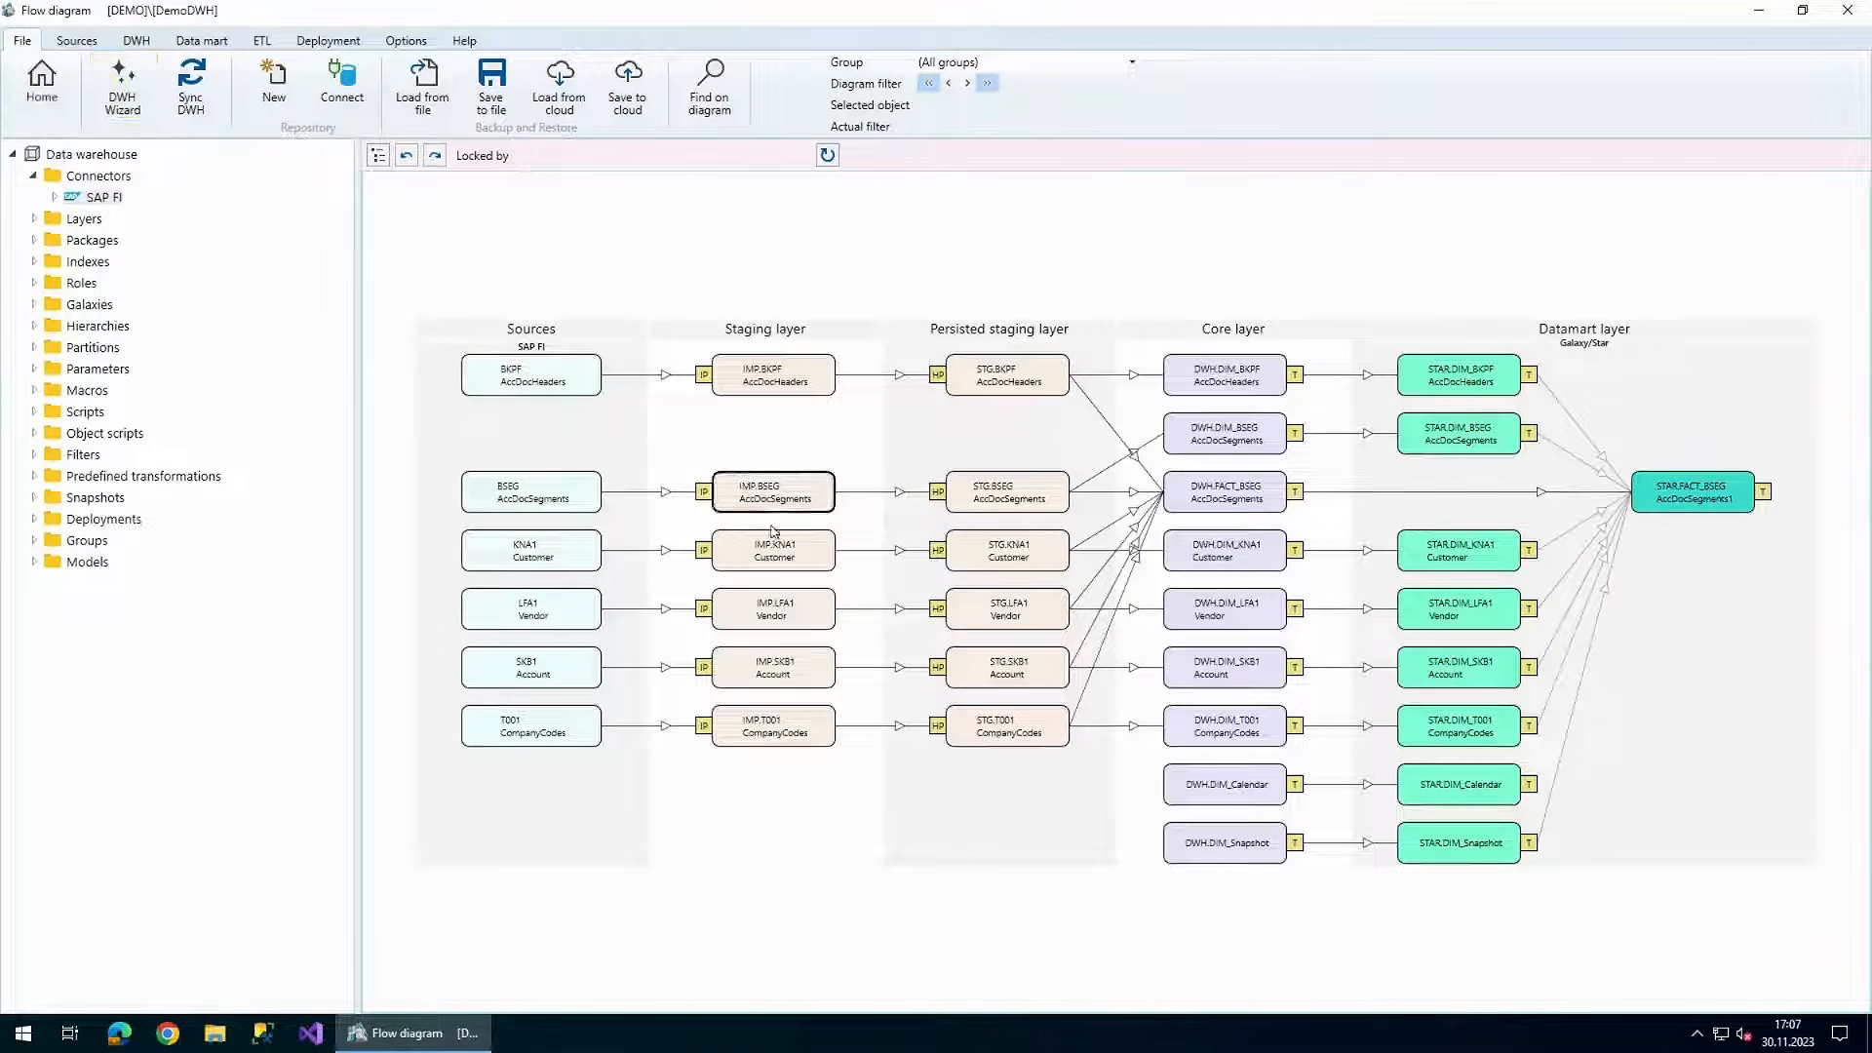
- Set the BSEG import package's filter to GJAHR > 2013, save it and return to the flow diagram
double_click(704, 493)
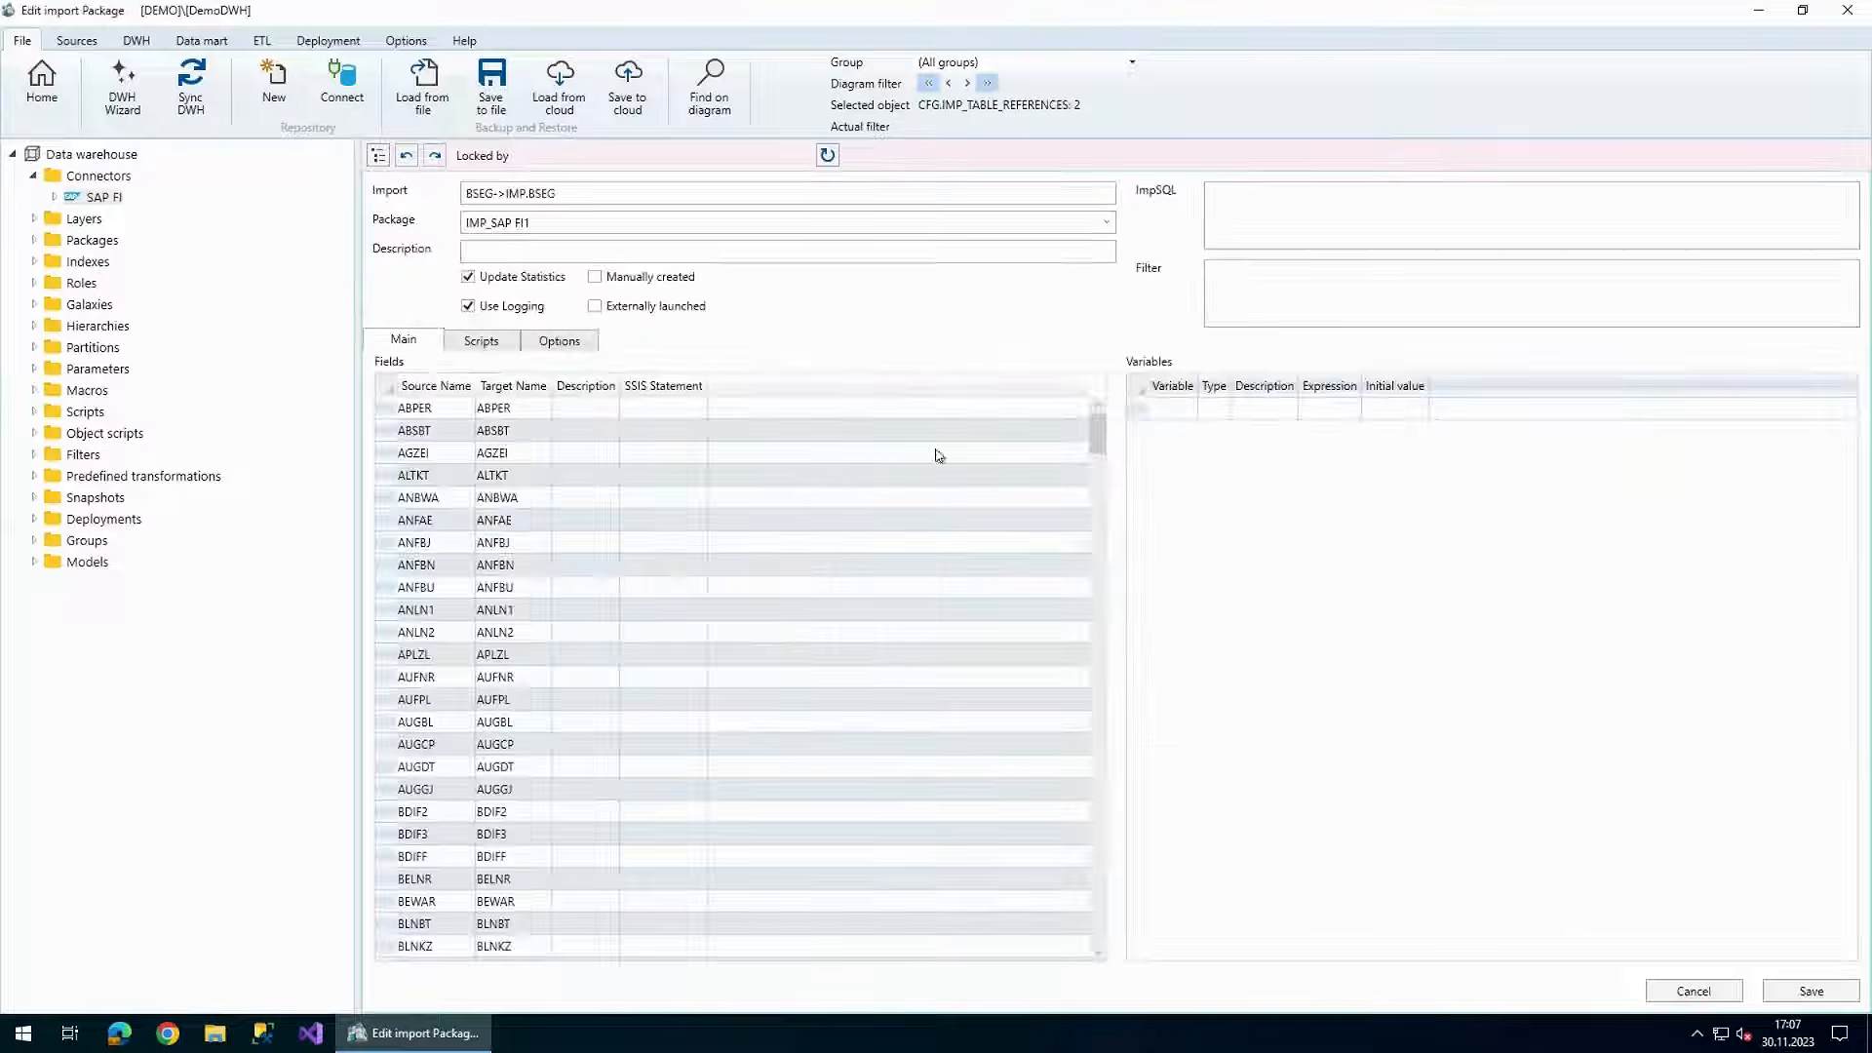
click(1428, 285)
text(GJAHR > 2013)
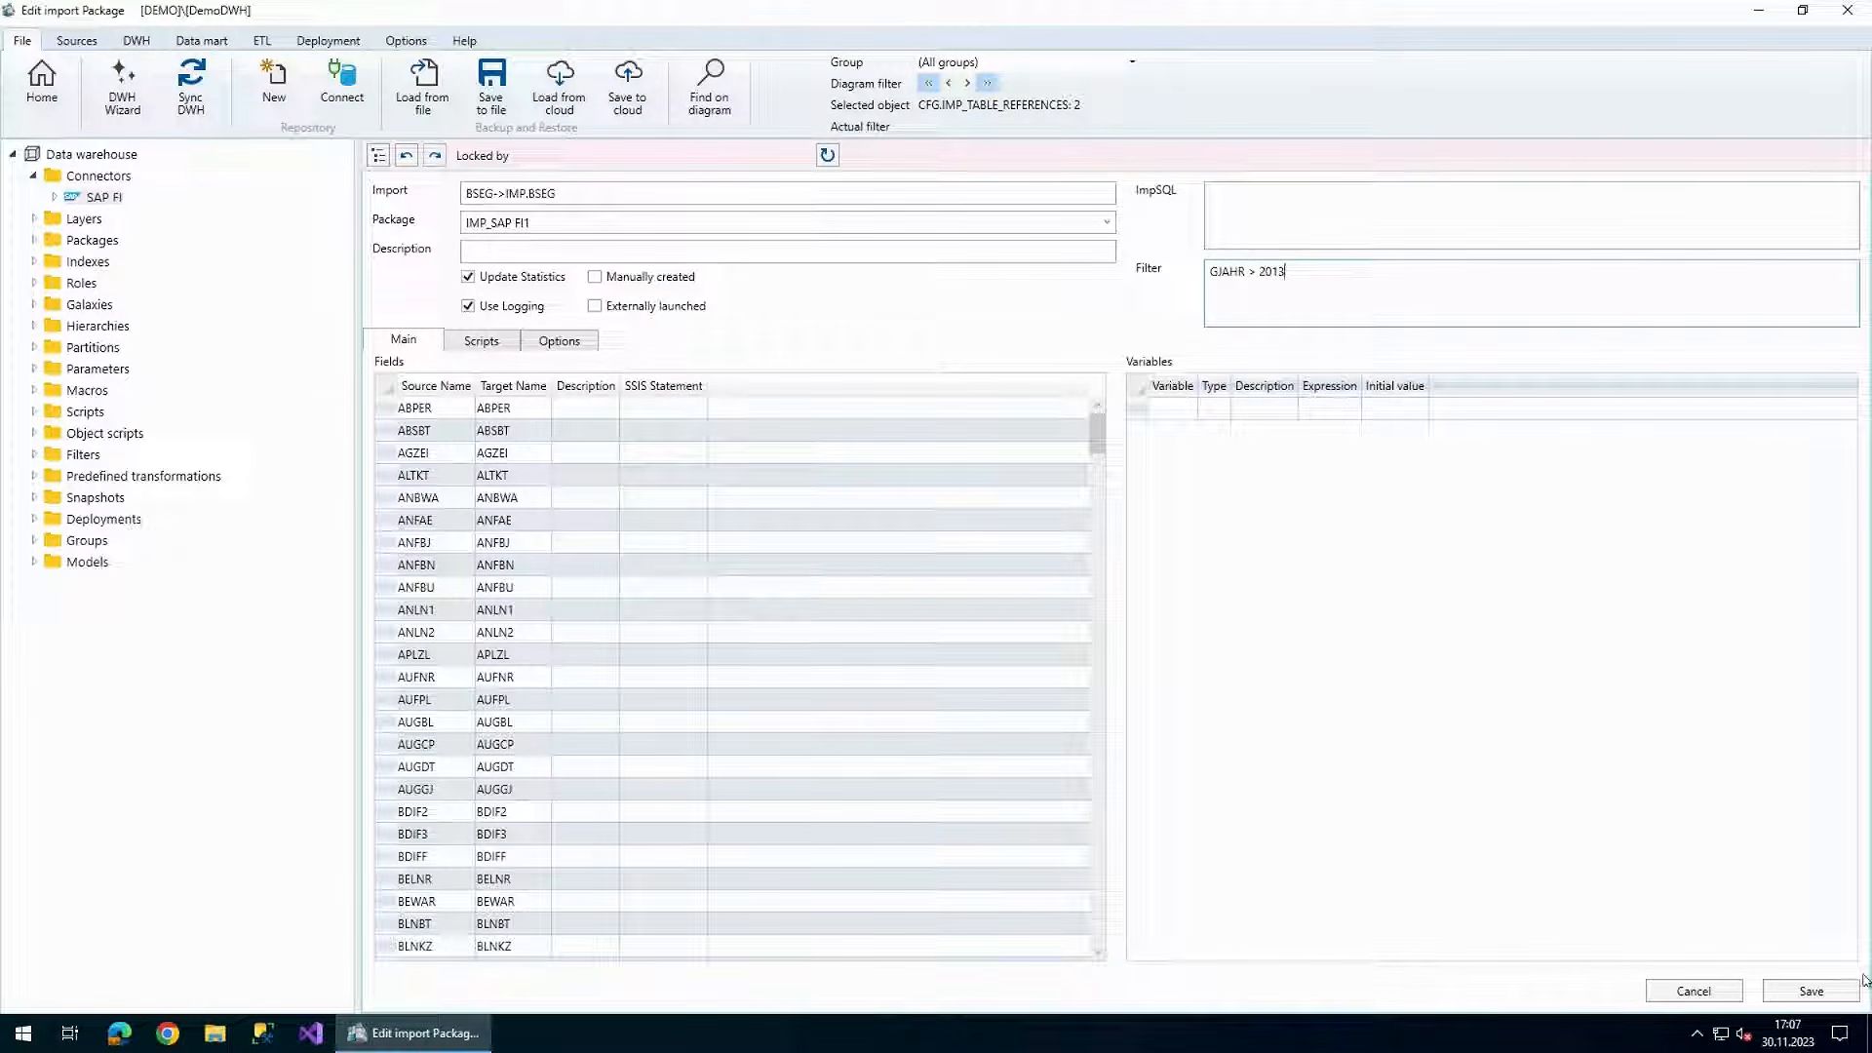
click(1811, 991)
click(41, 84)
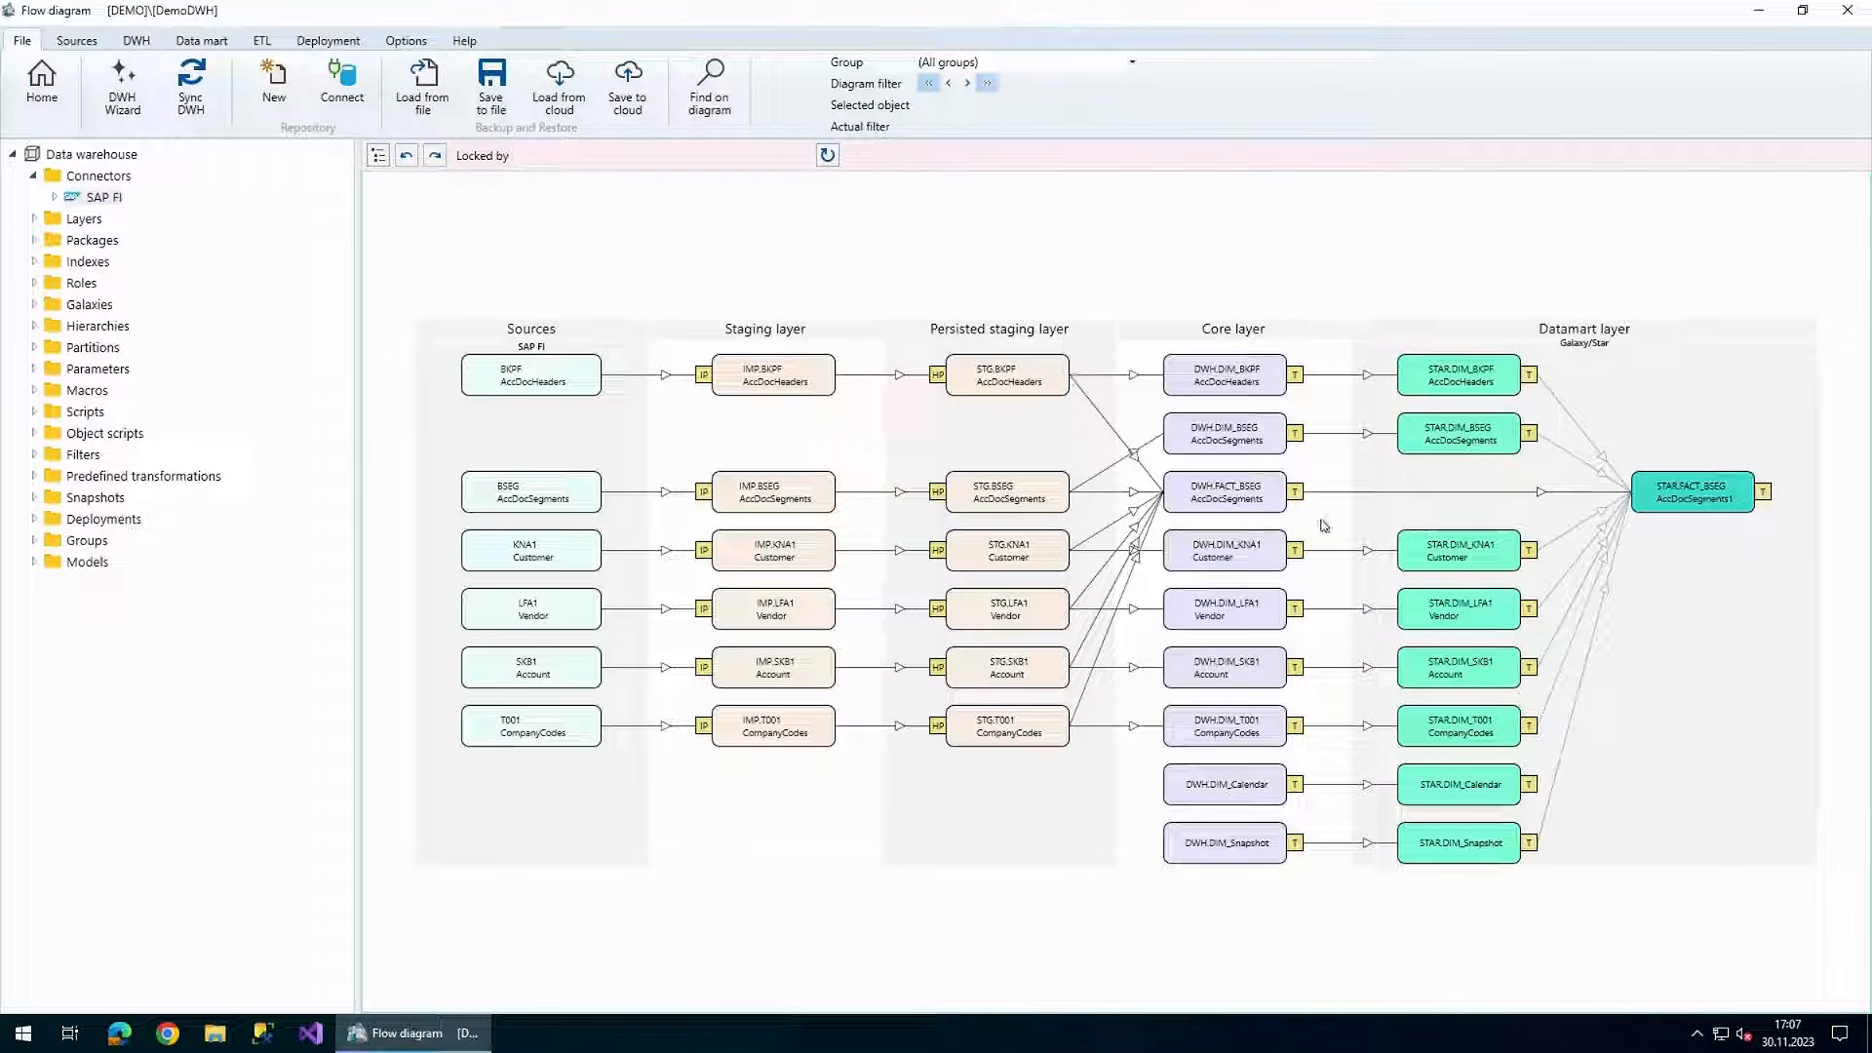
- In the DWH.FACT_BSEG transformation, add a column from table 2 that references STG.BKPF.BUDAT [Pstng_Date]
double_click(1249, 509)
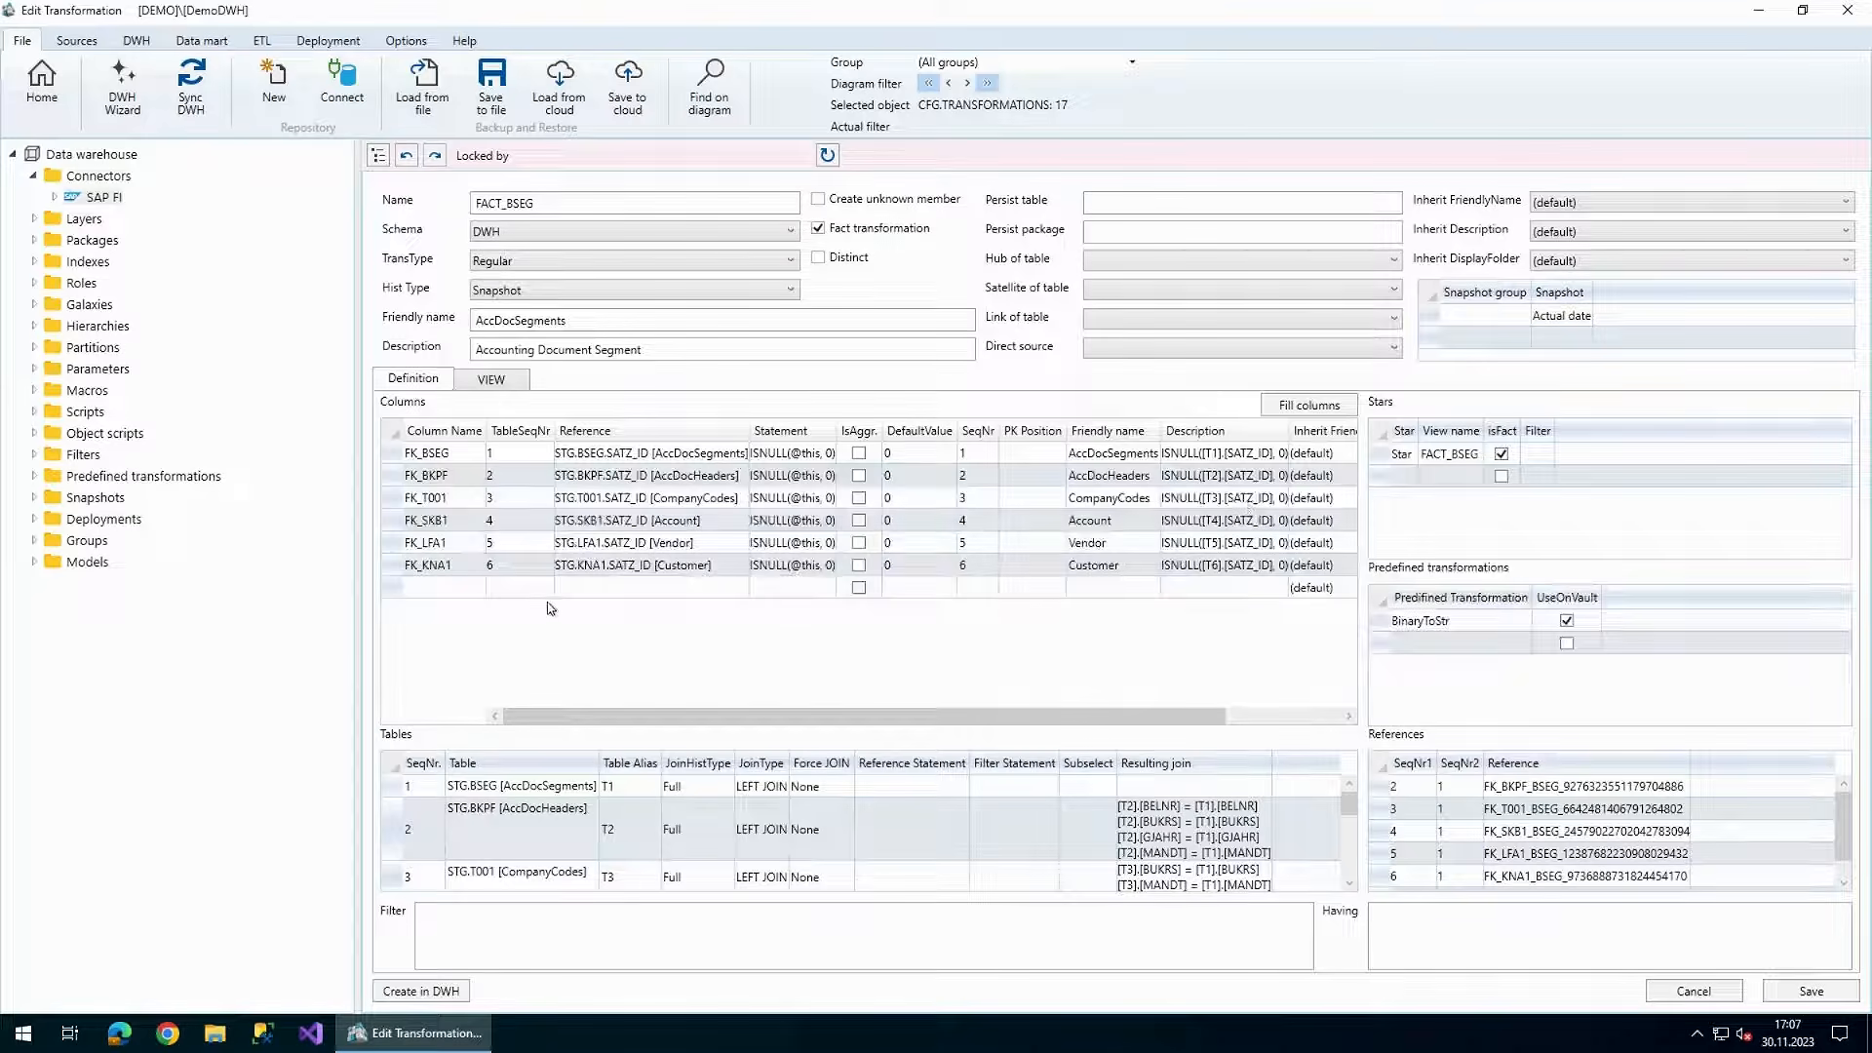
click(542, 588)
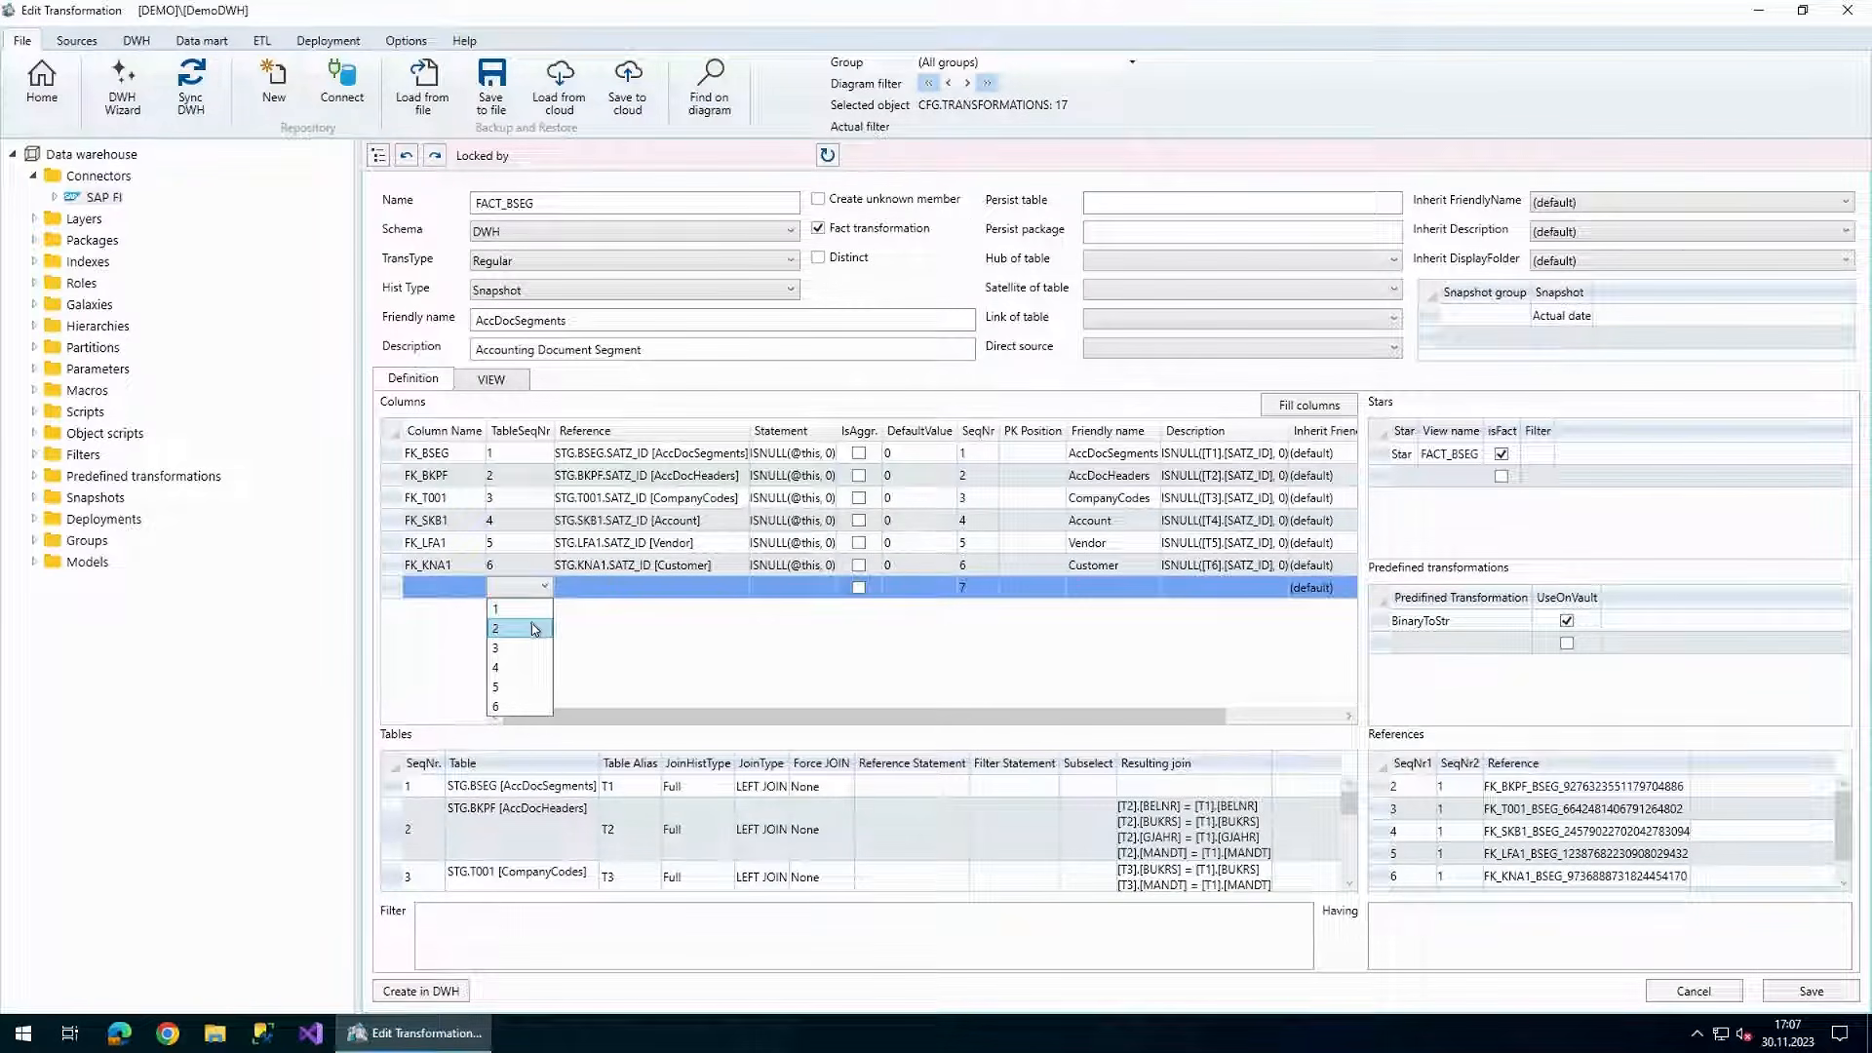
click(534, 629)
click(627, 596)
click(627, 597)
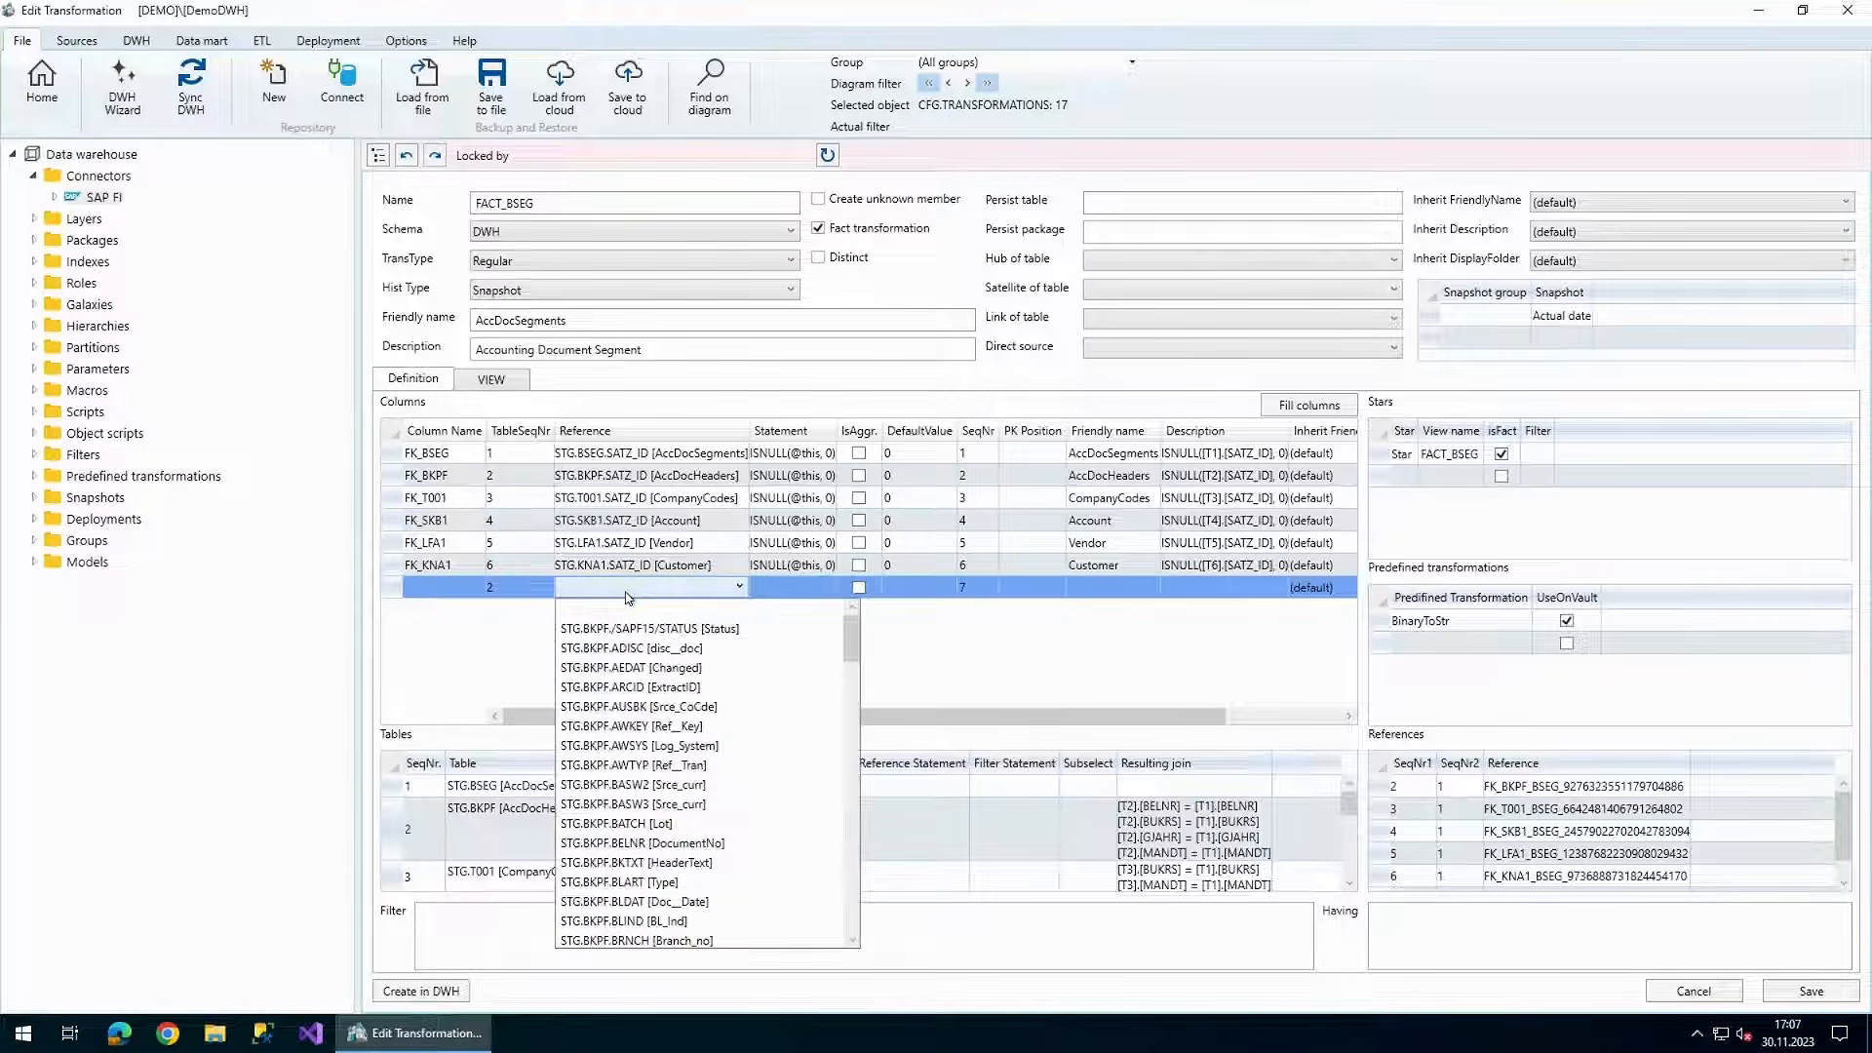
text(bu)
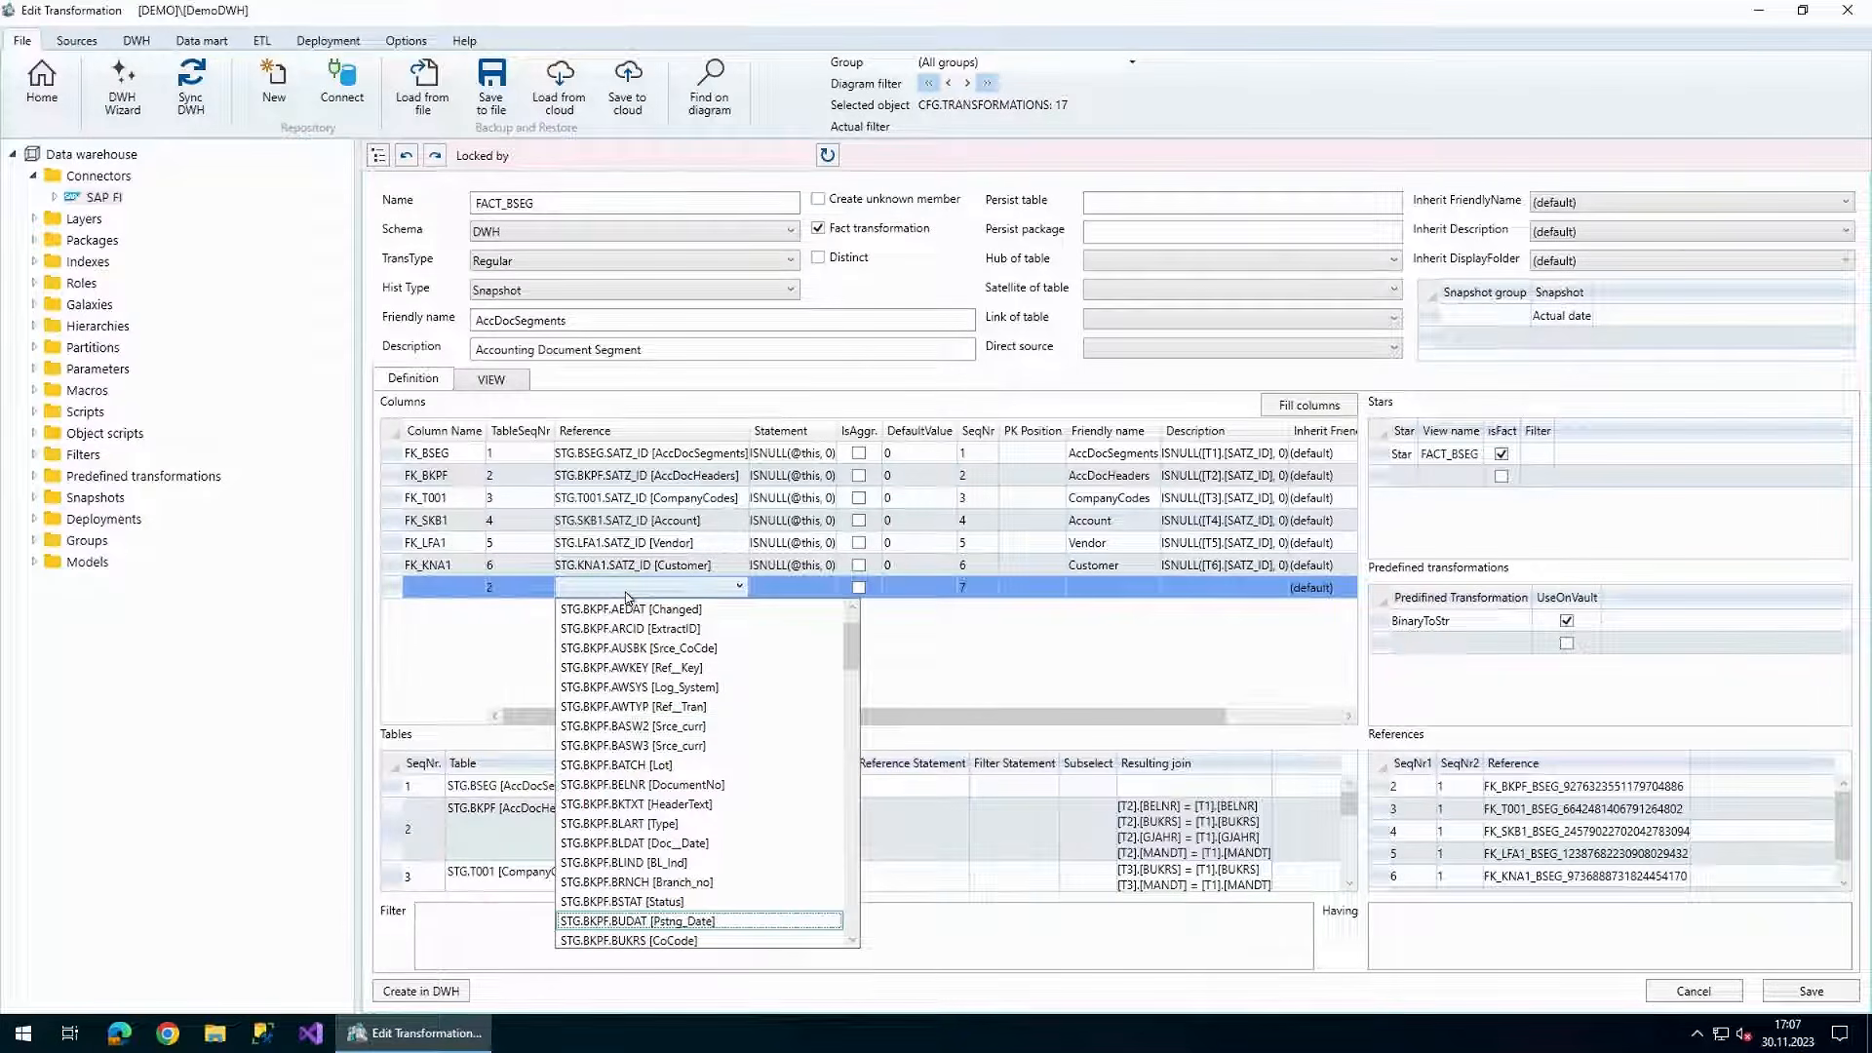
key(Return)
click(453, 593)
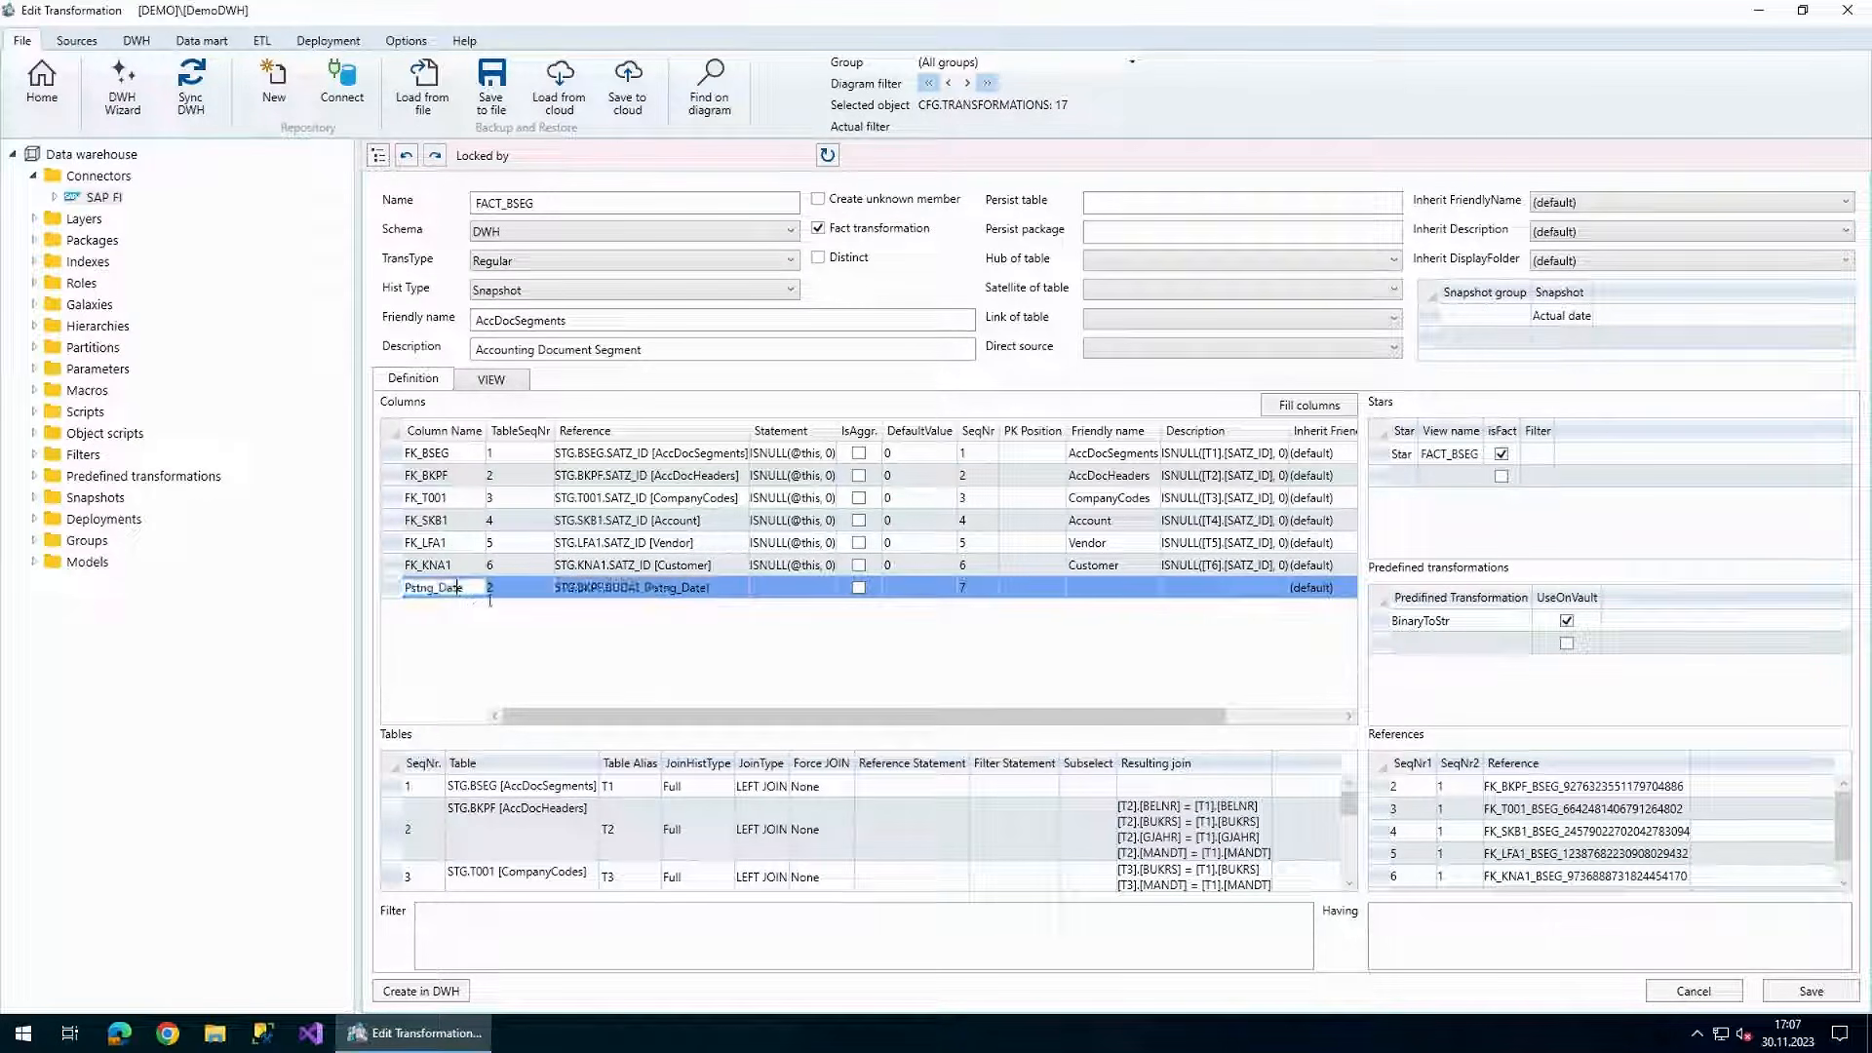
key(ctrl+a)
text(FK_BUD)
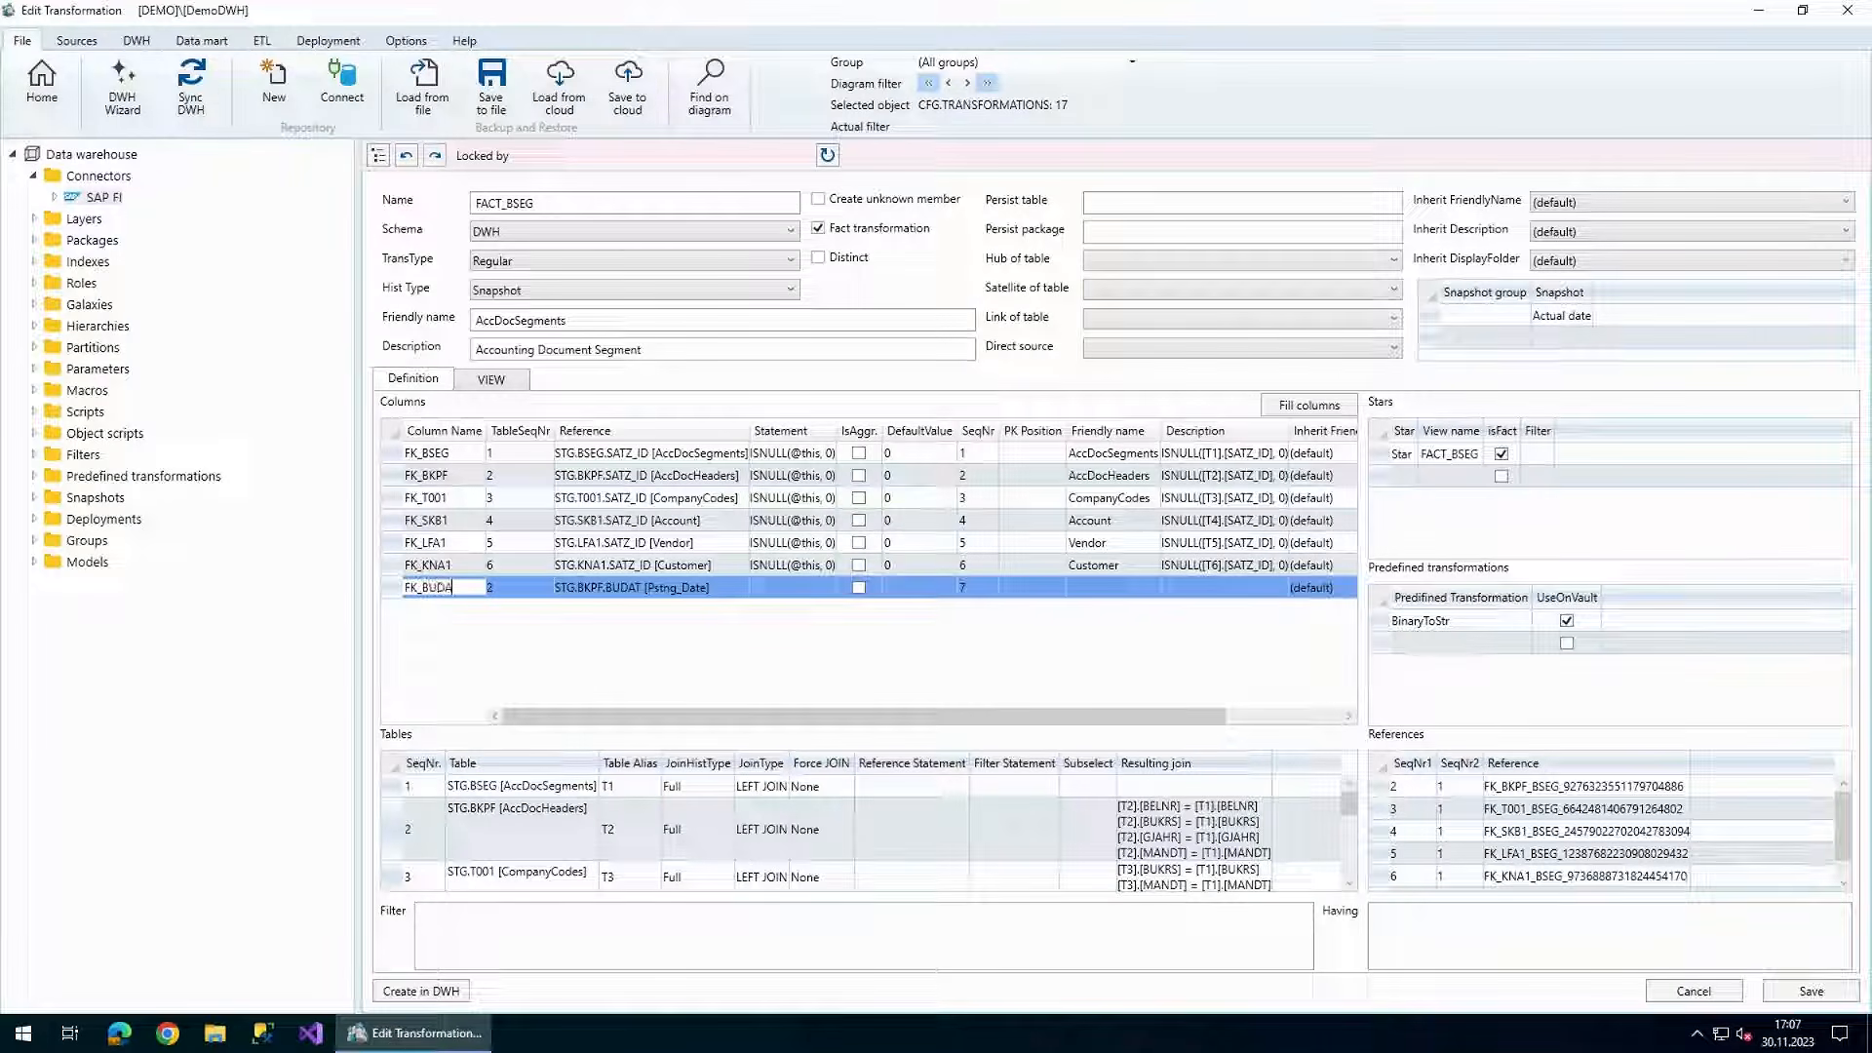
click(818, 597)
text(@SAPDa)
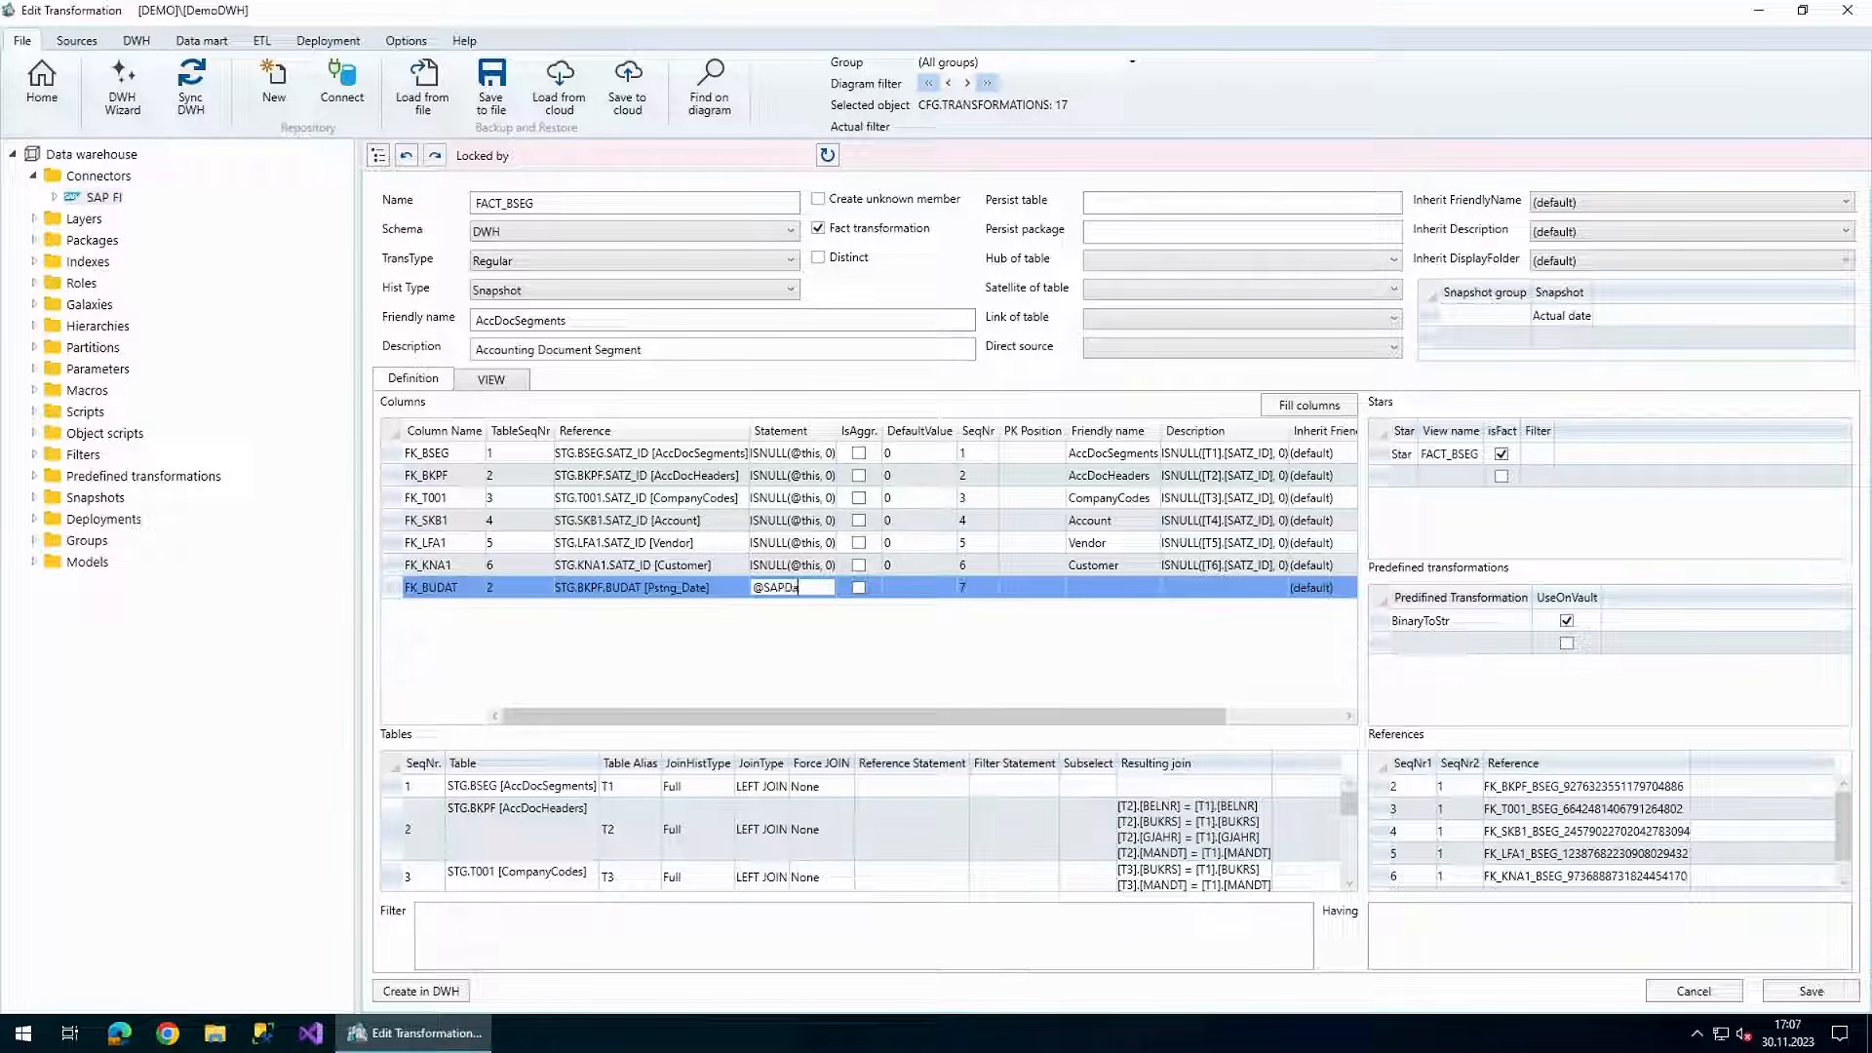
text(te2ID(@this))
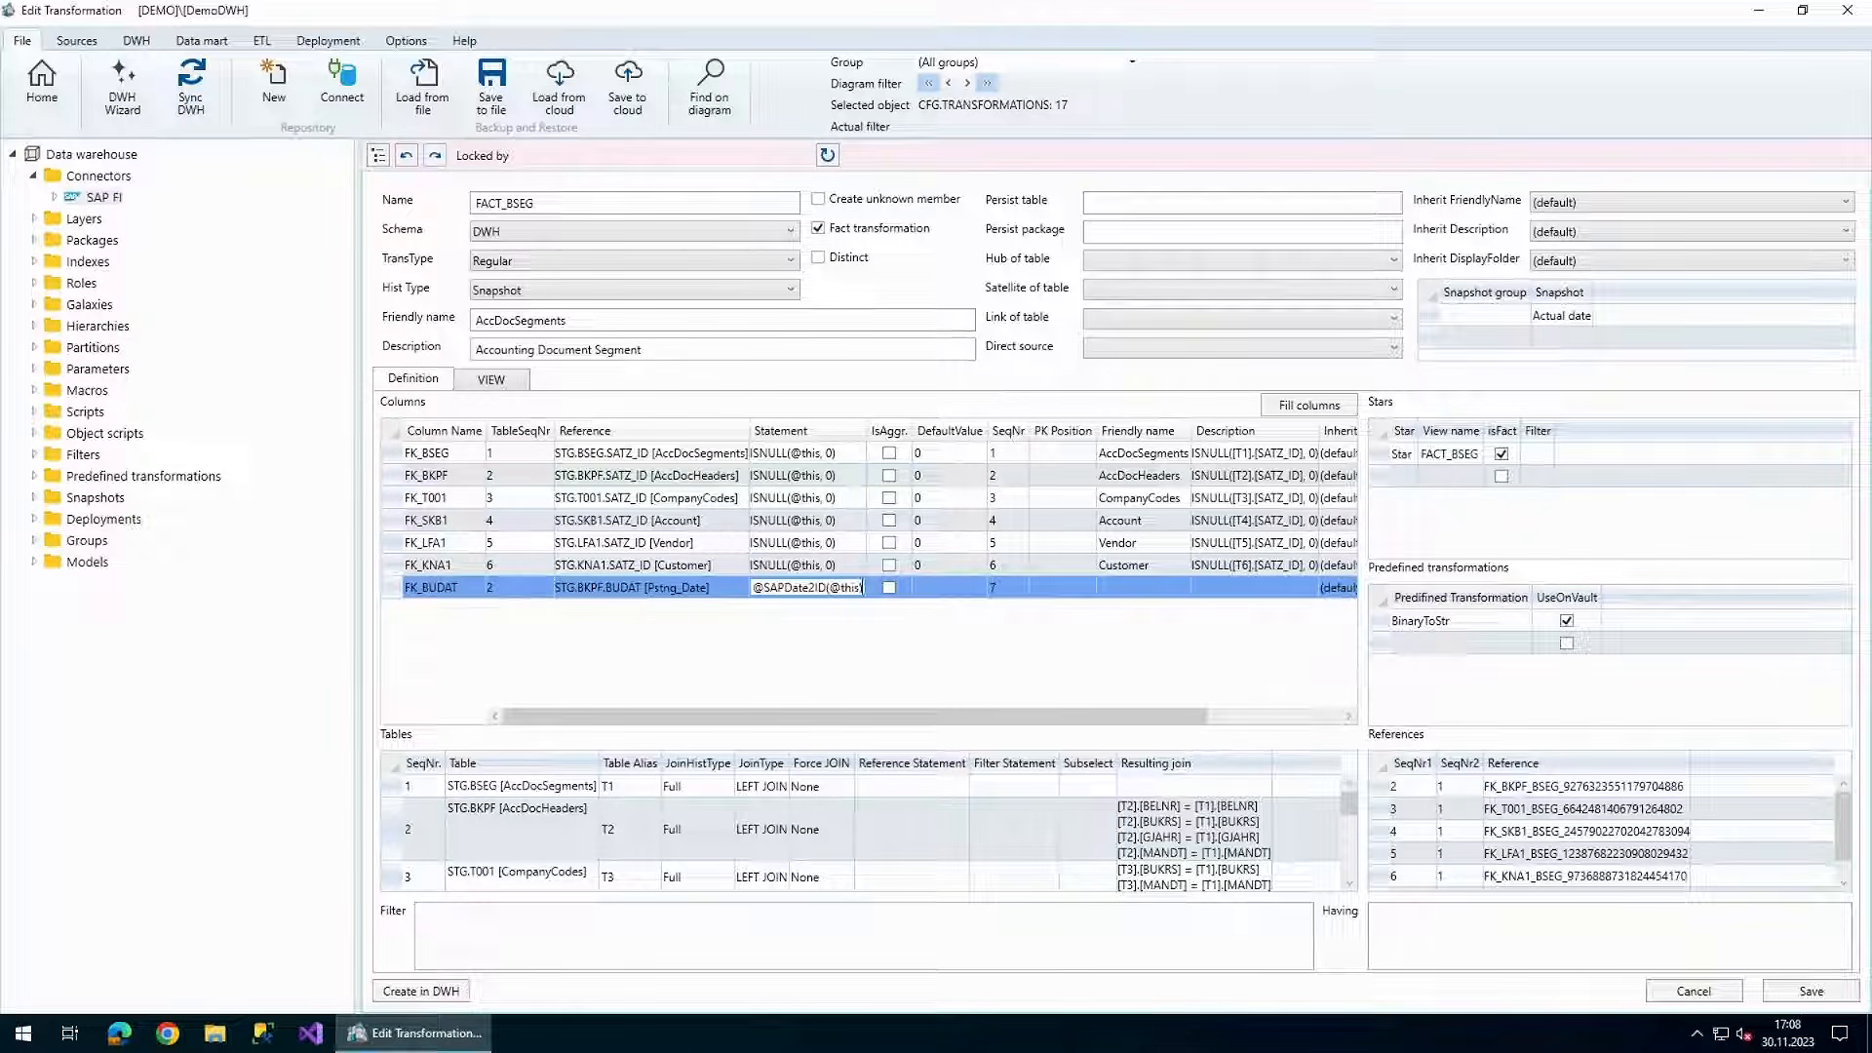
click(398, 597)
key(Return)
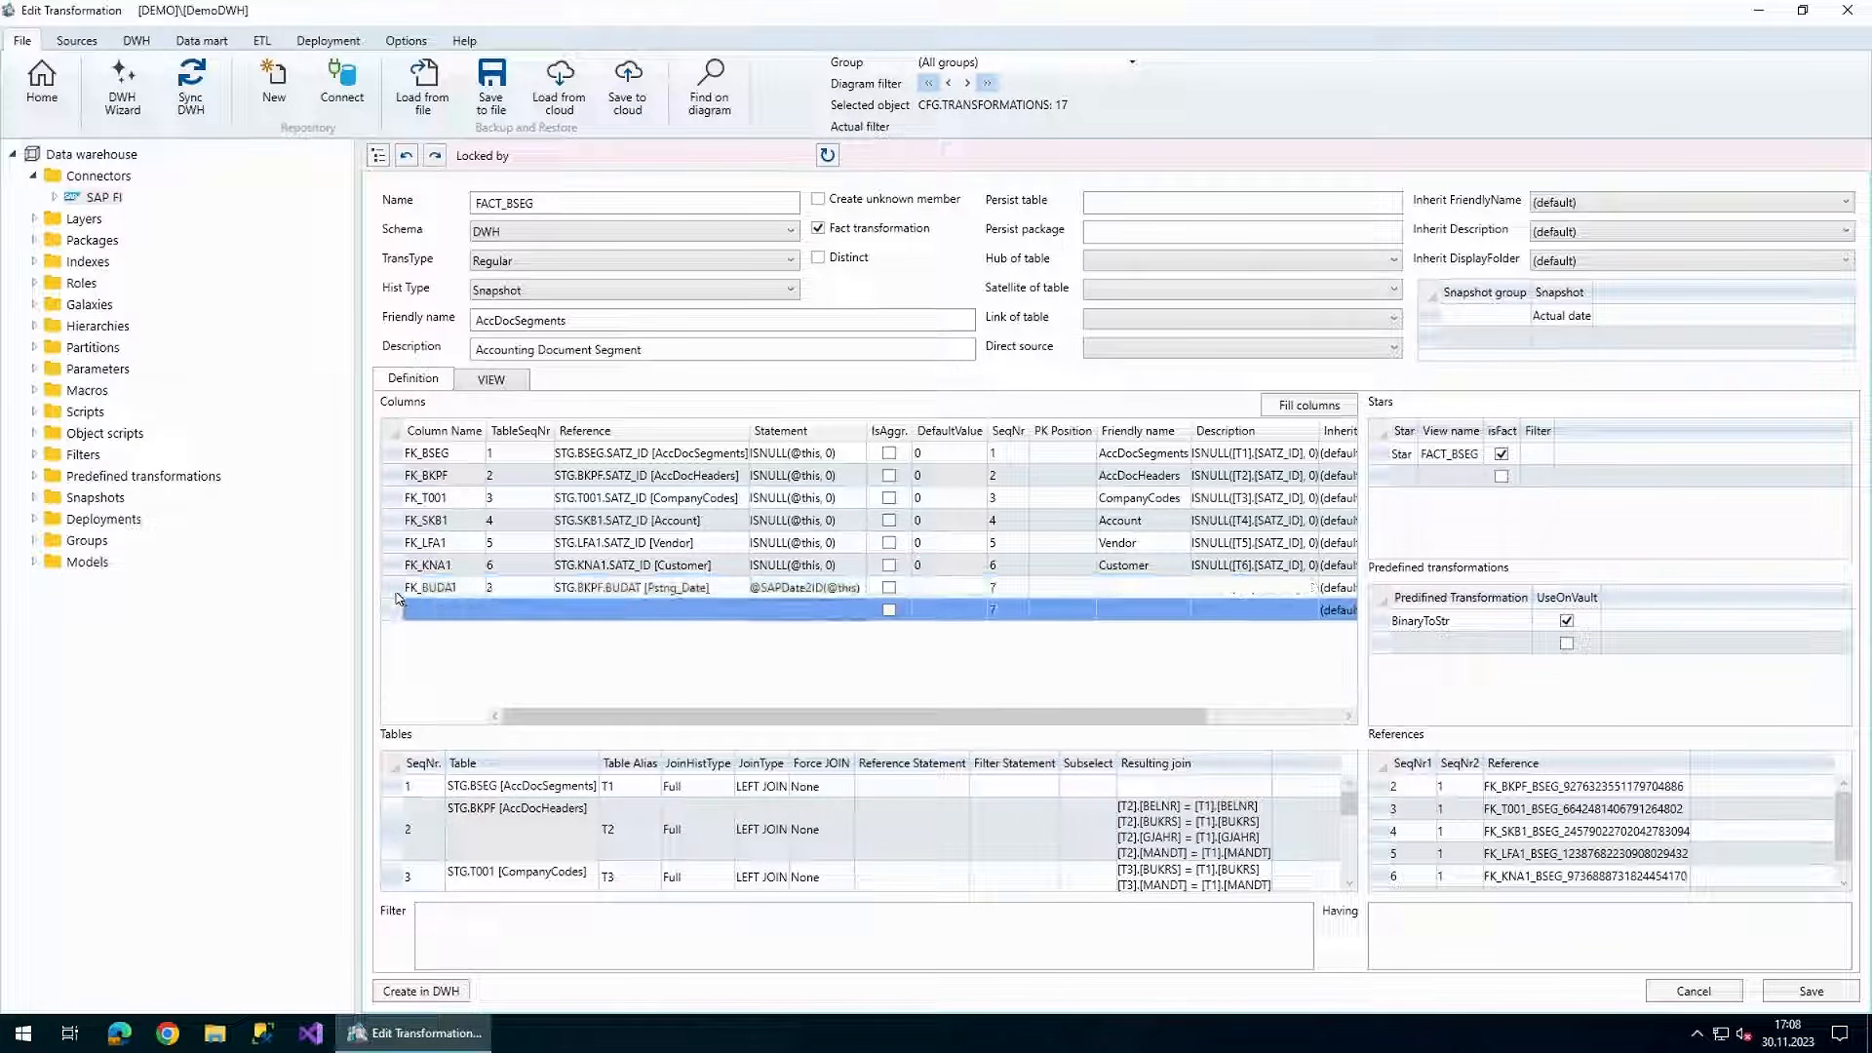
- Add a column from table 1 to the FACT_BSEG transformation that references STG.BSEG.DMBTR [Amount_LC]
click(490, 610)
click(517, 609)
click(517, 630)
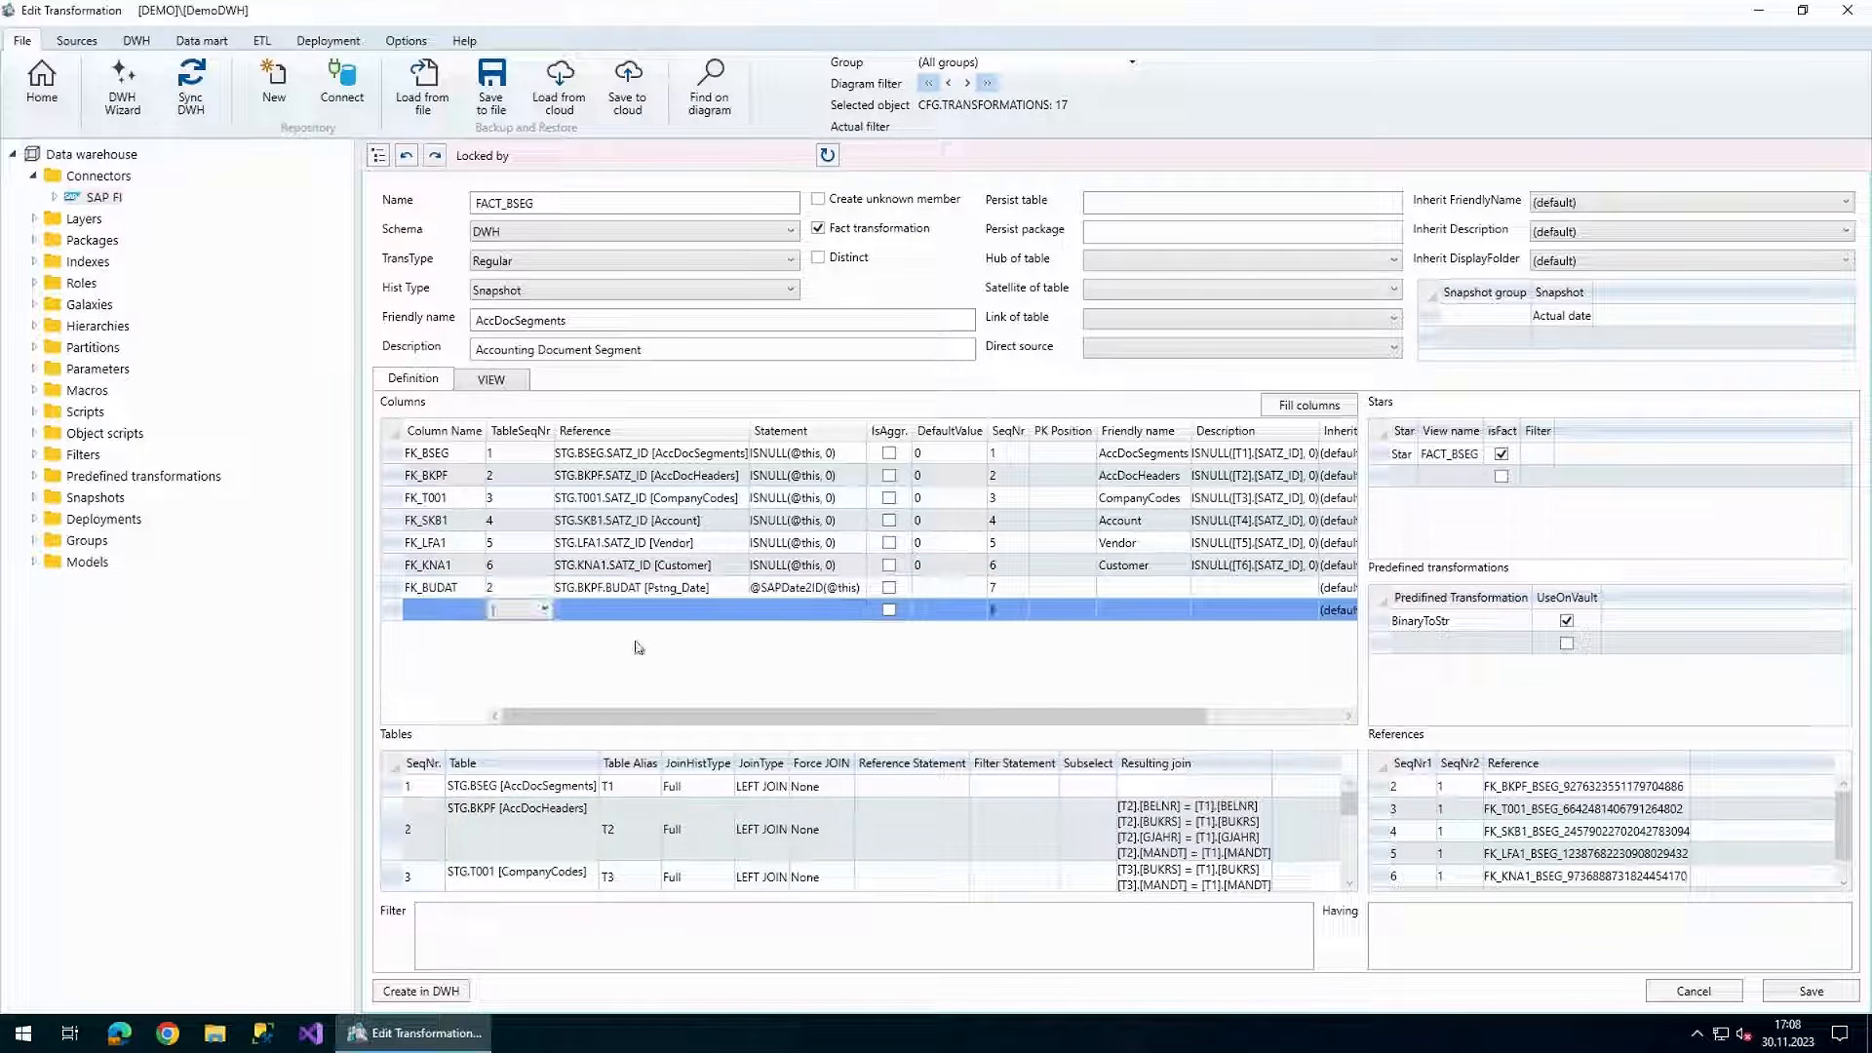
click(652, 621)
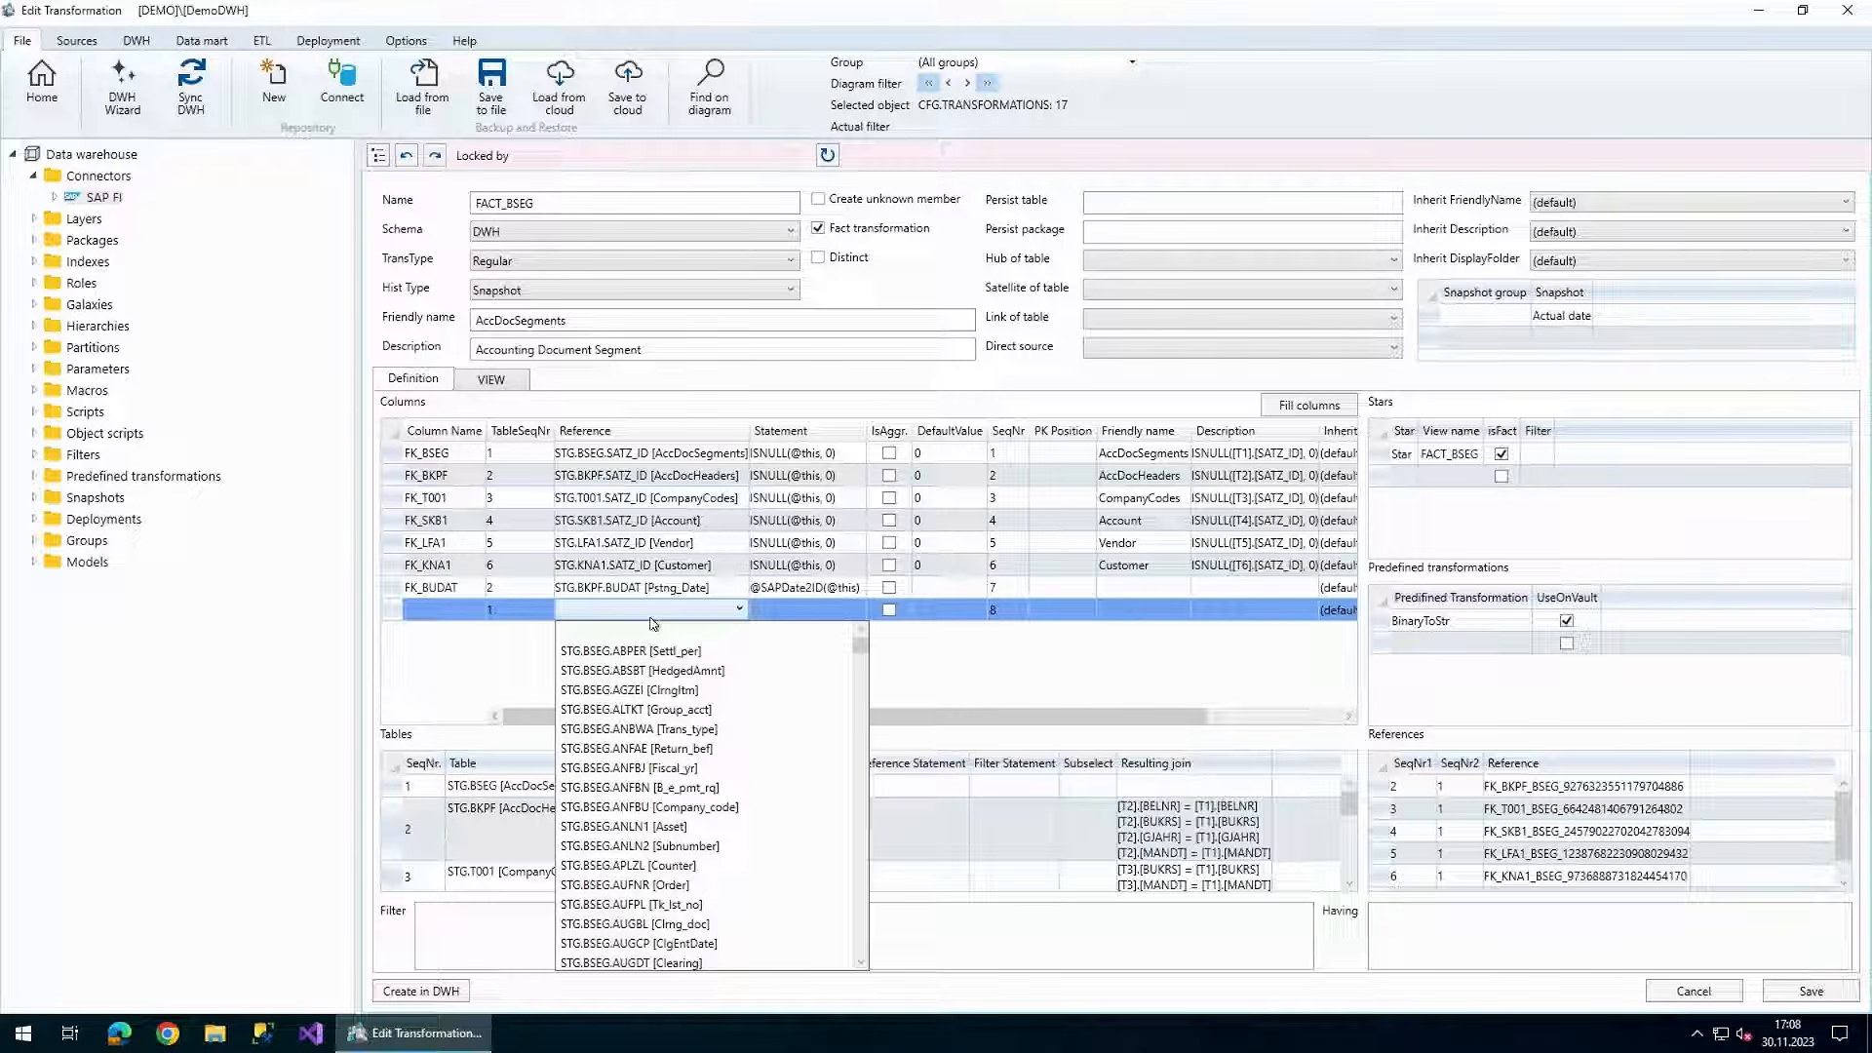
text(dmbtr)
key(Return)
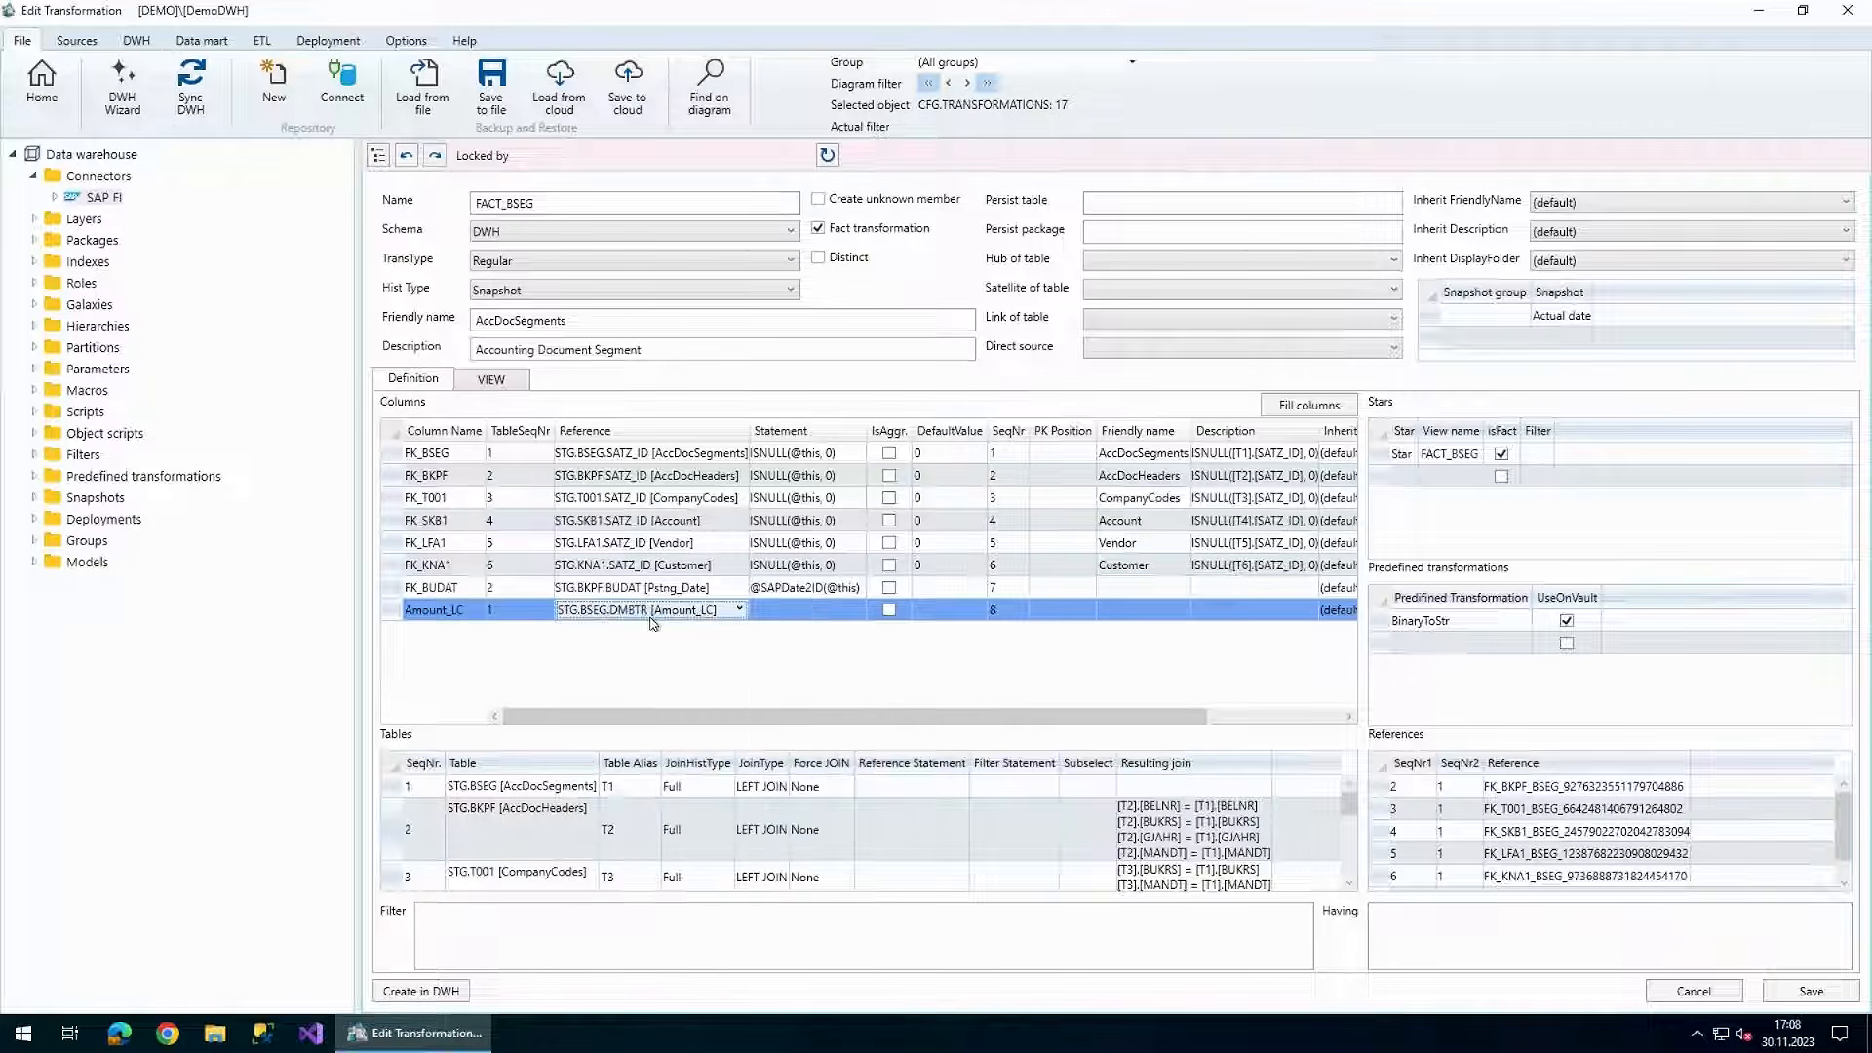
key(Return)
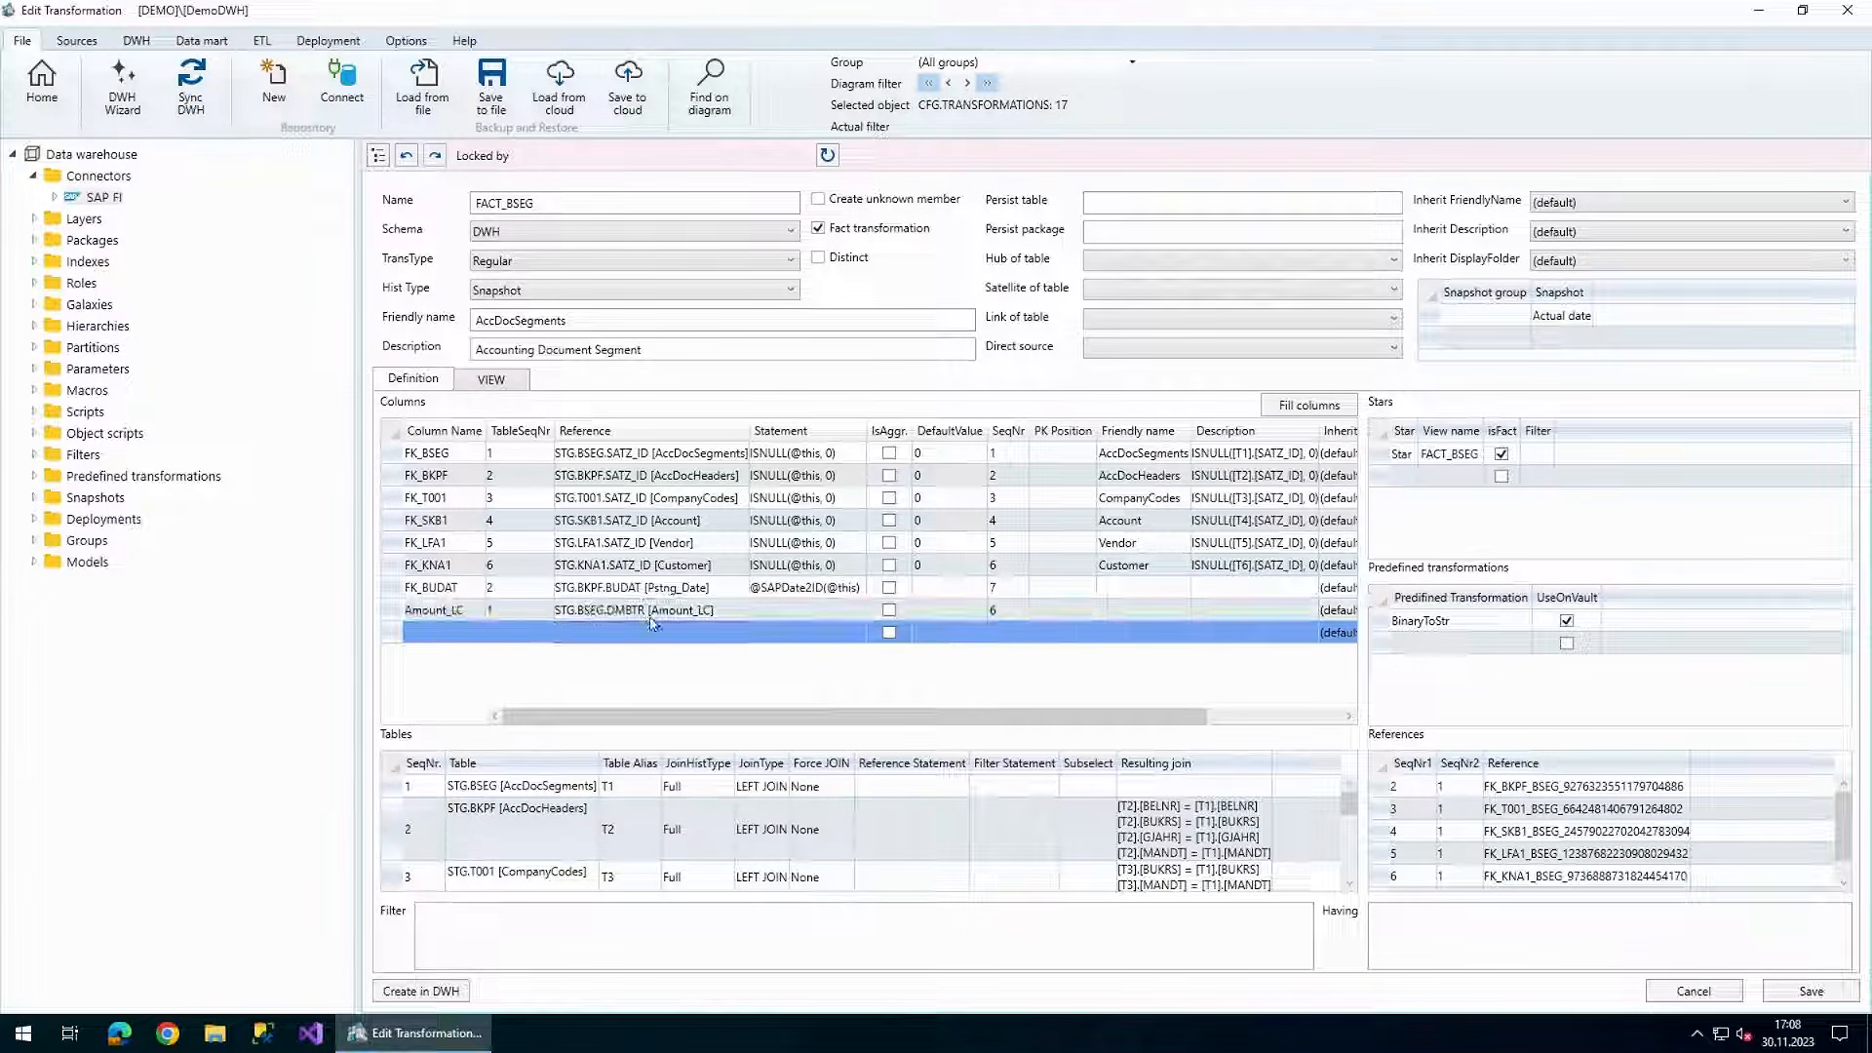
- Add another column from table 1 that references STG.BSEG.MENGE [Quantity], and save the FACT_BSEG transformation
click(519, 634)
click(509, 653)
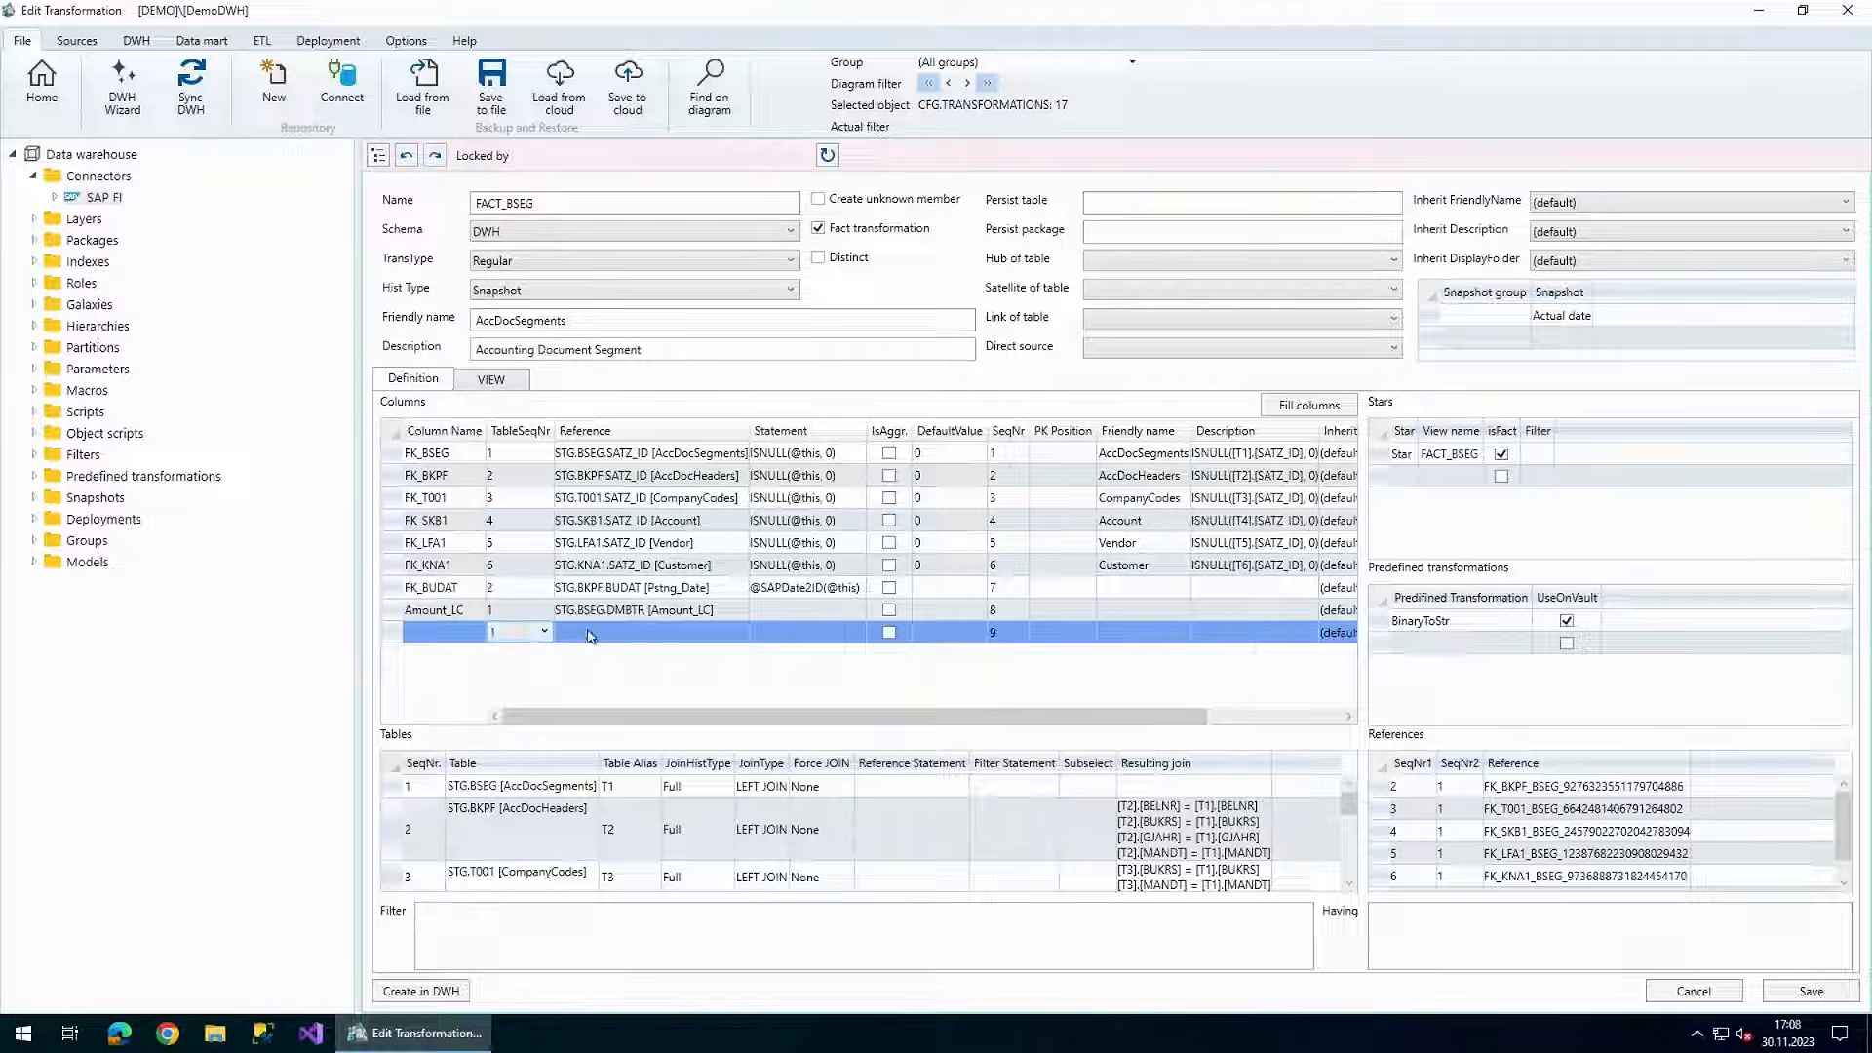
click(590, 636)
click(590, 636)
text(men)
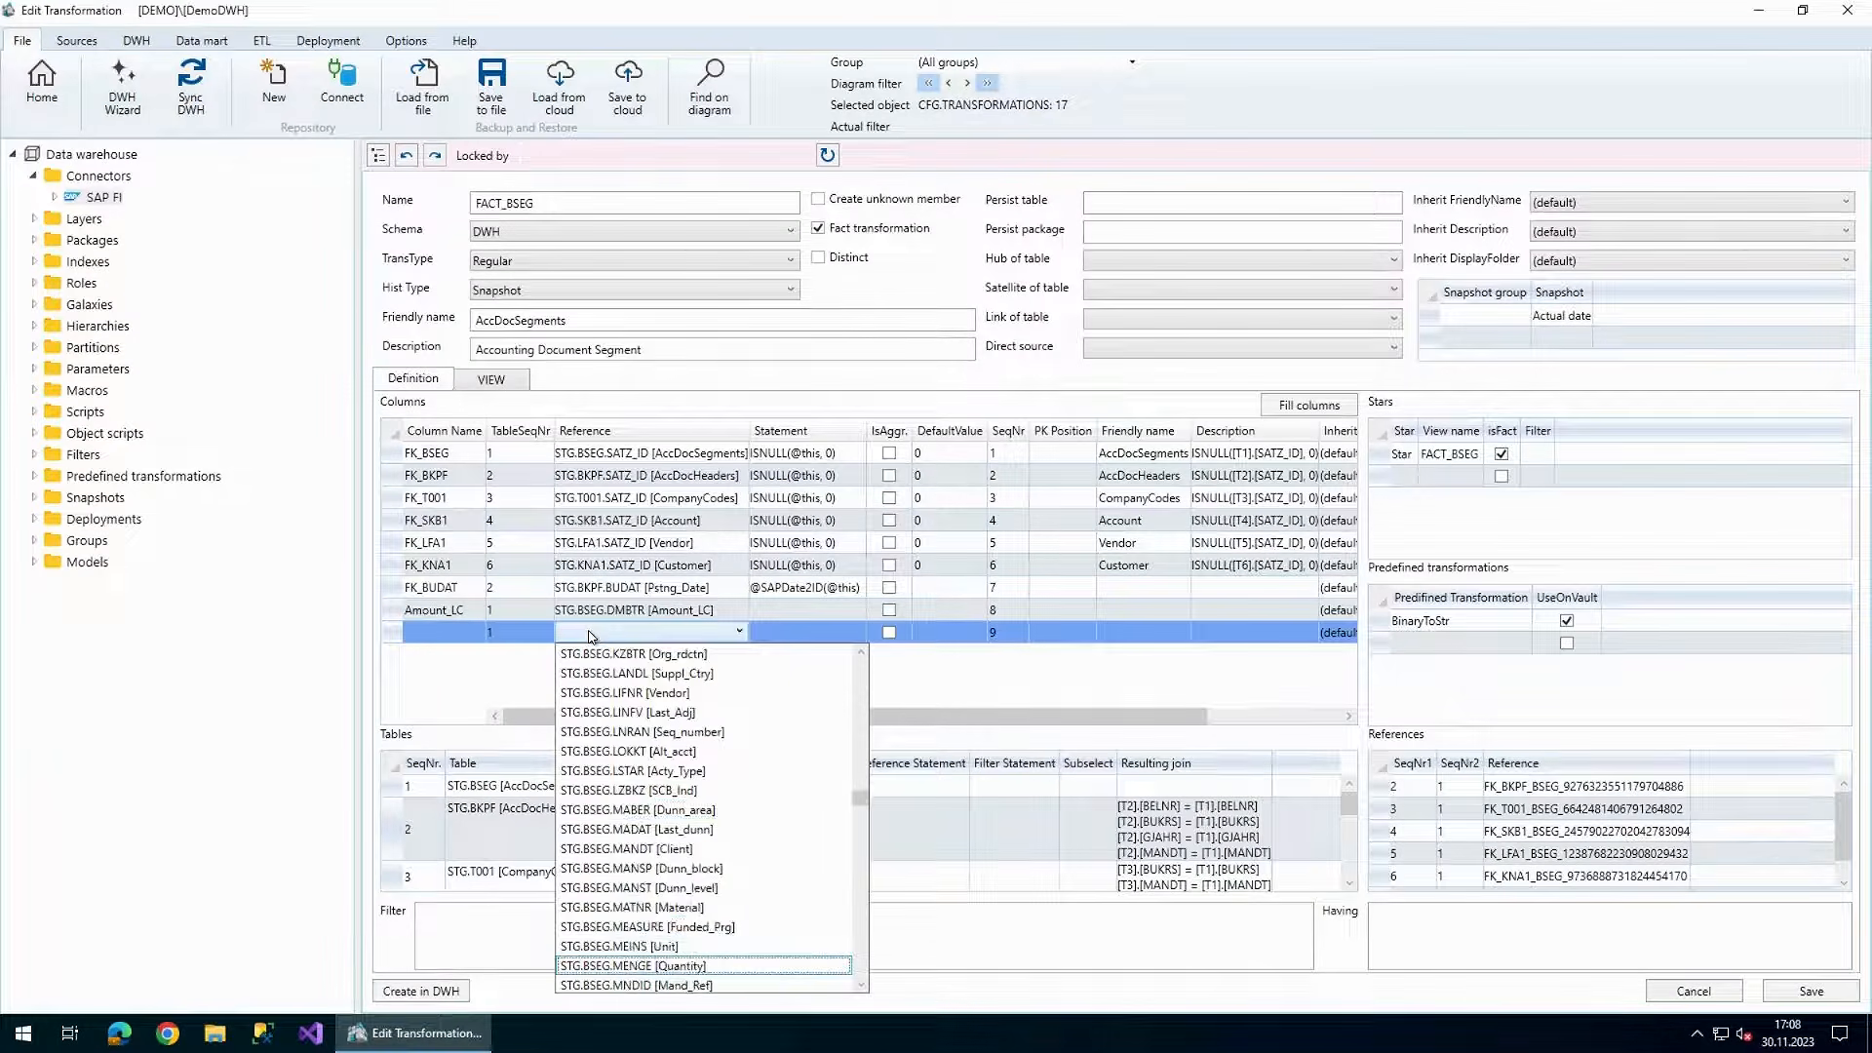
key(Return)
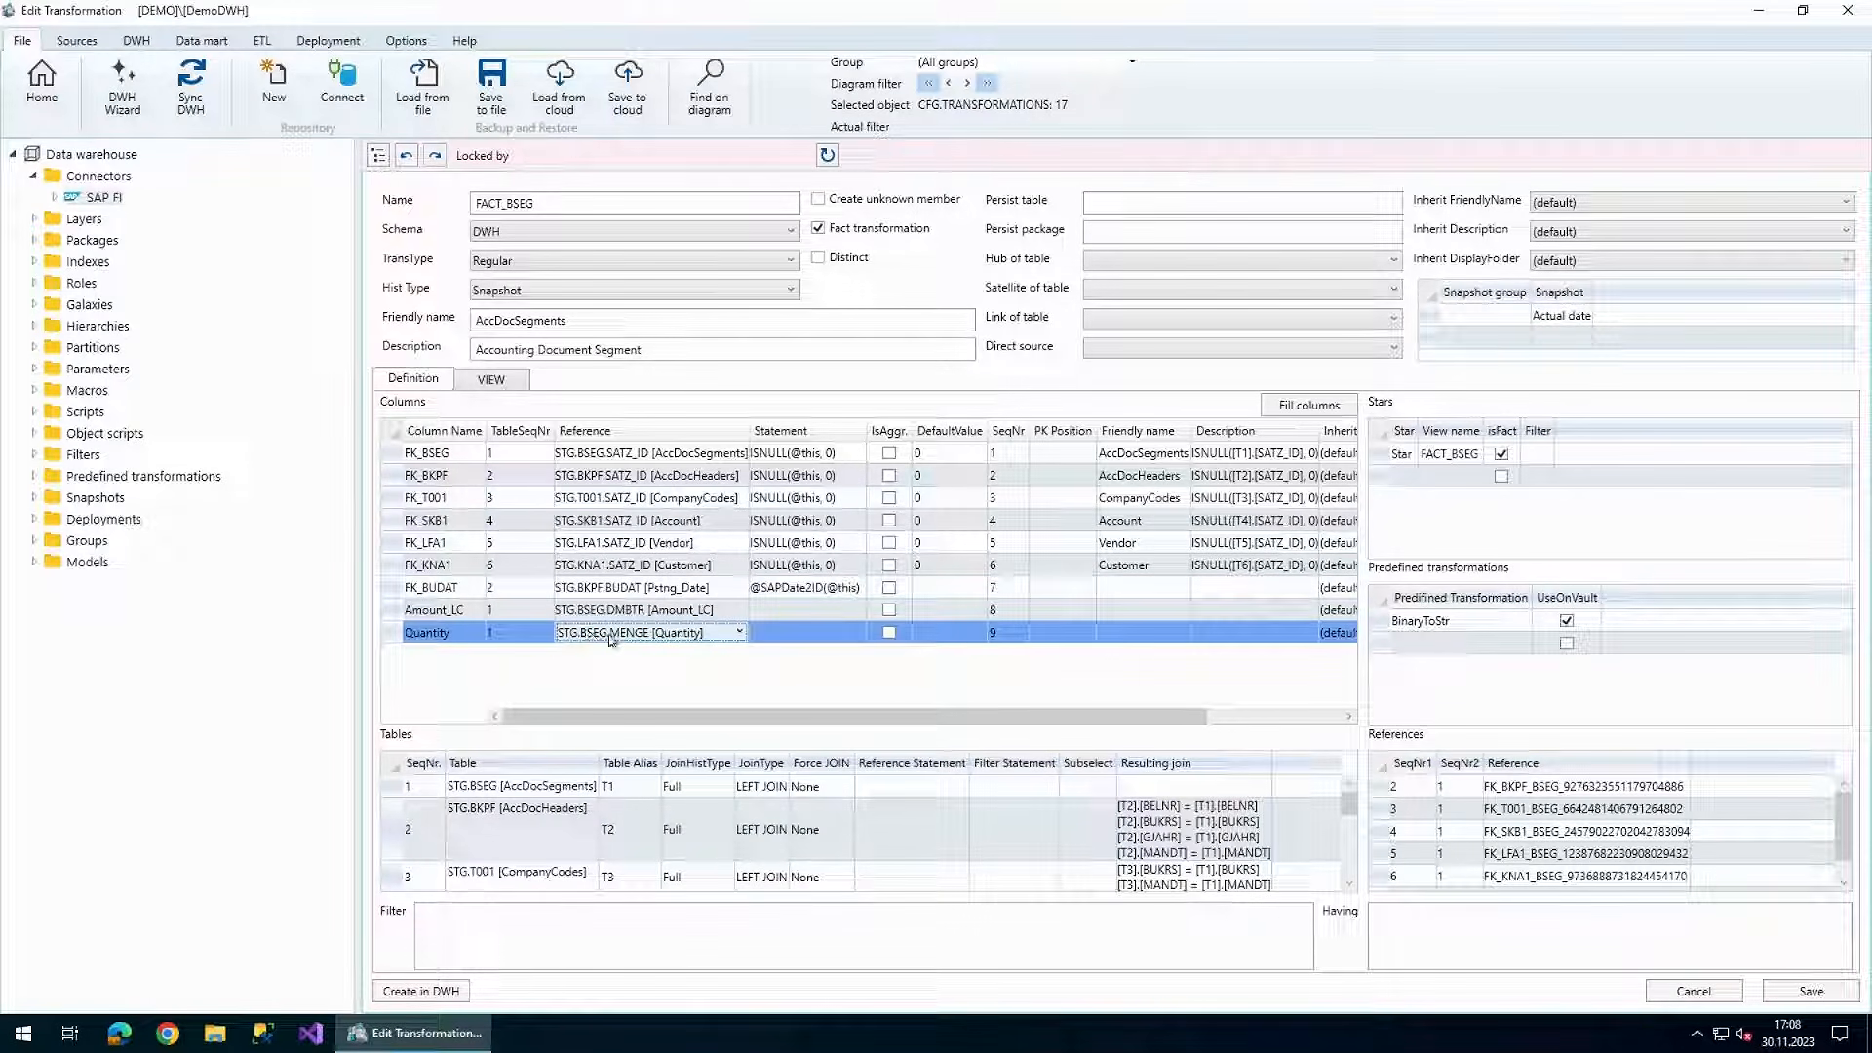
click(1810, 994)
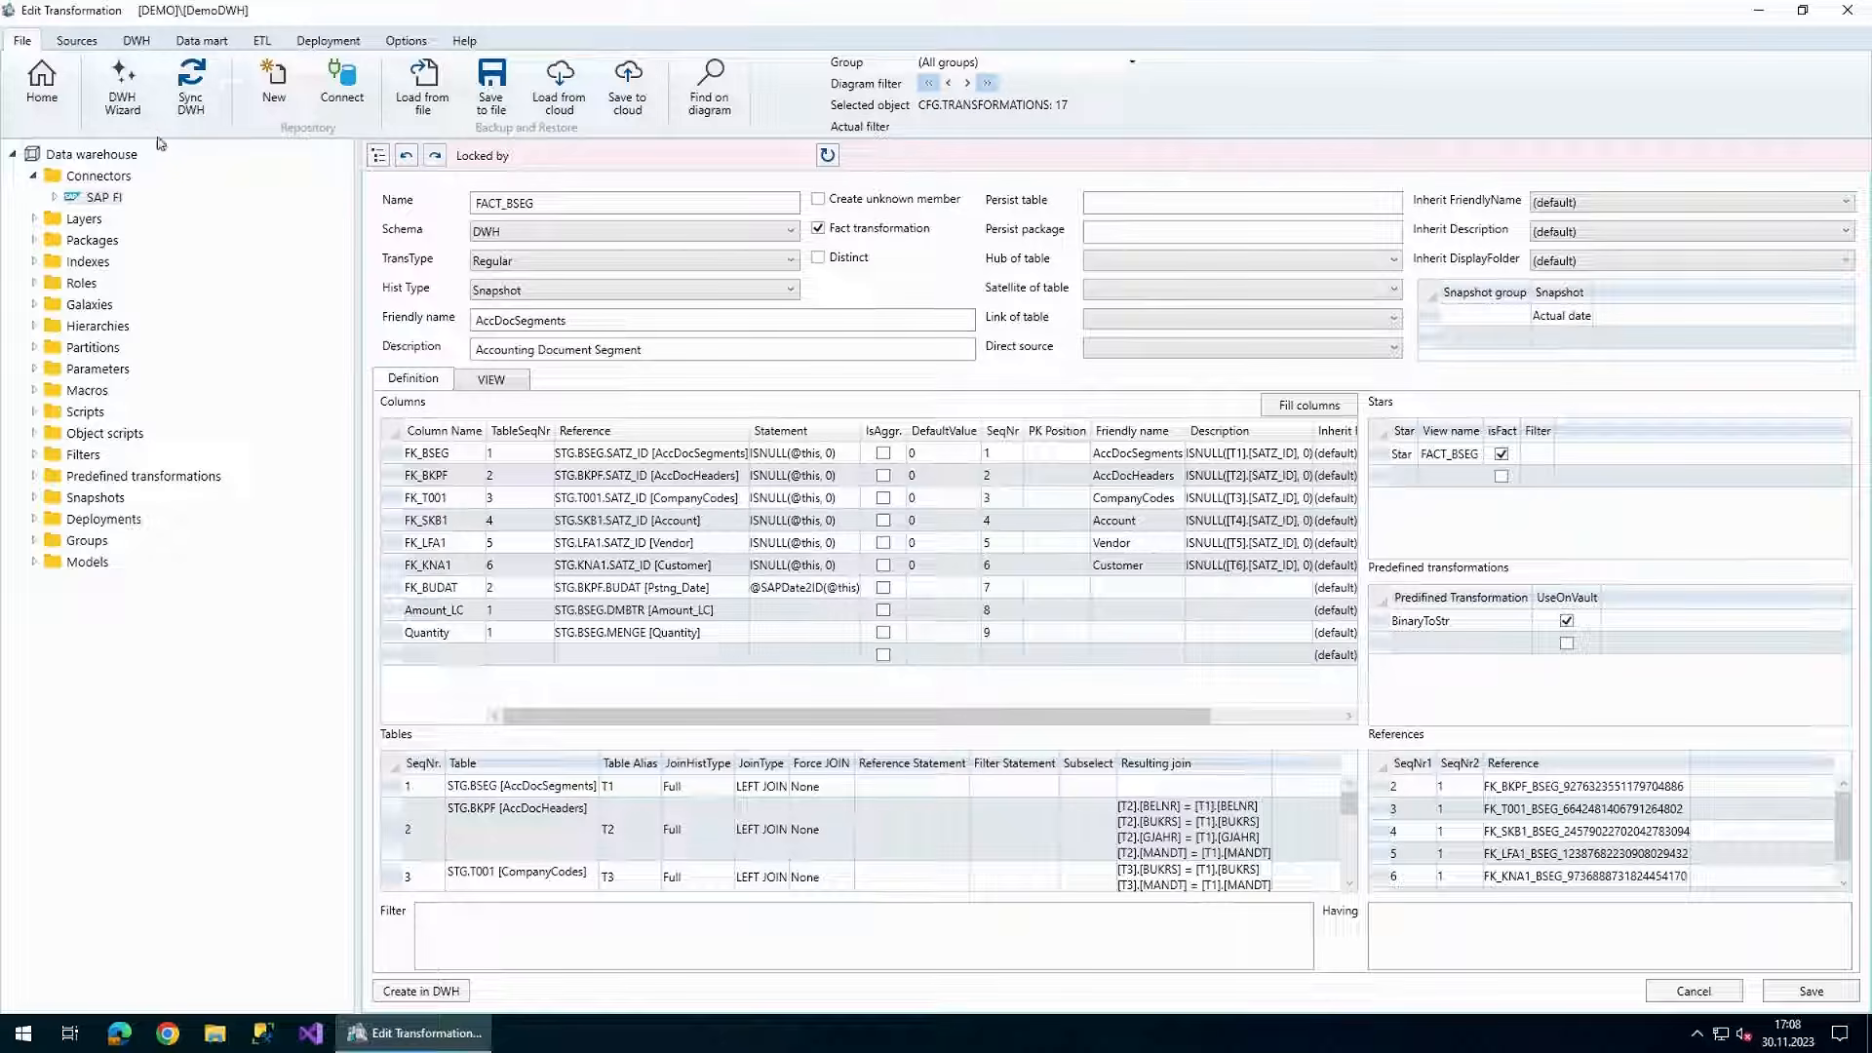
- Return to the flow diagram and synchronize the data warehouse
click(42, 93)
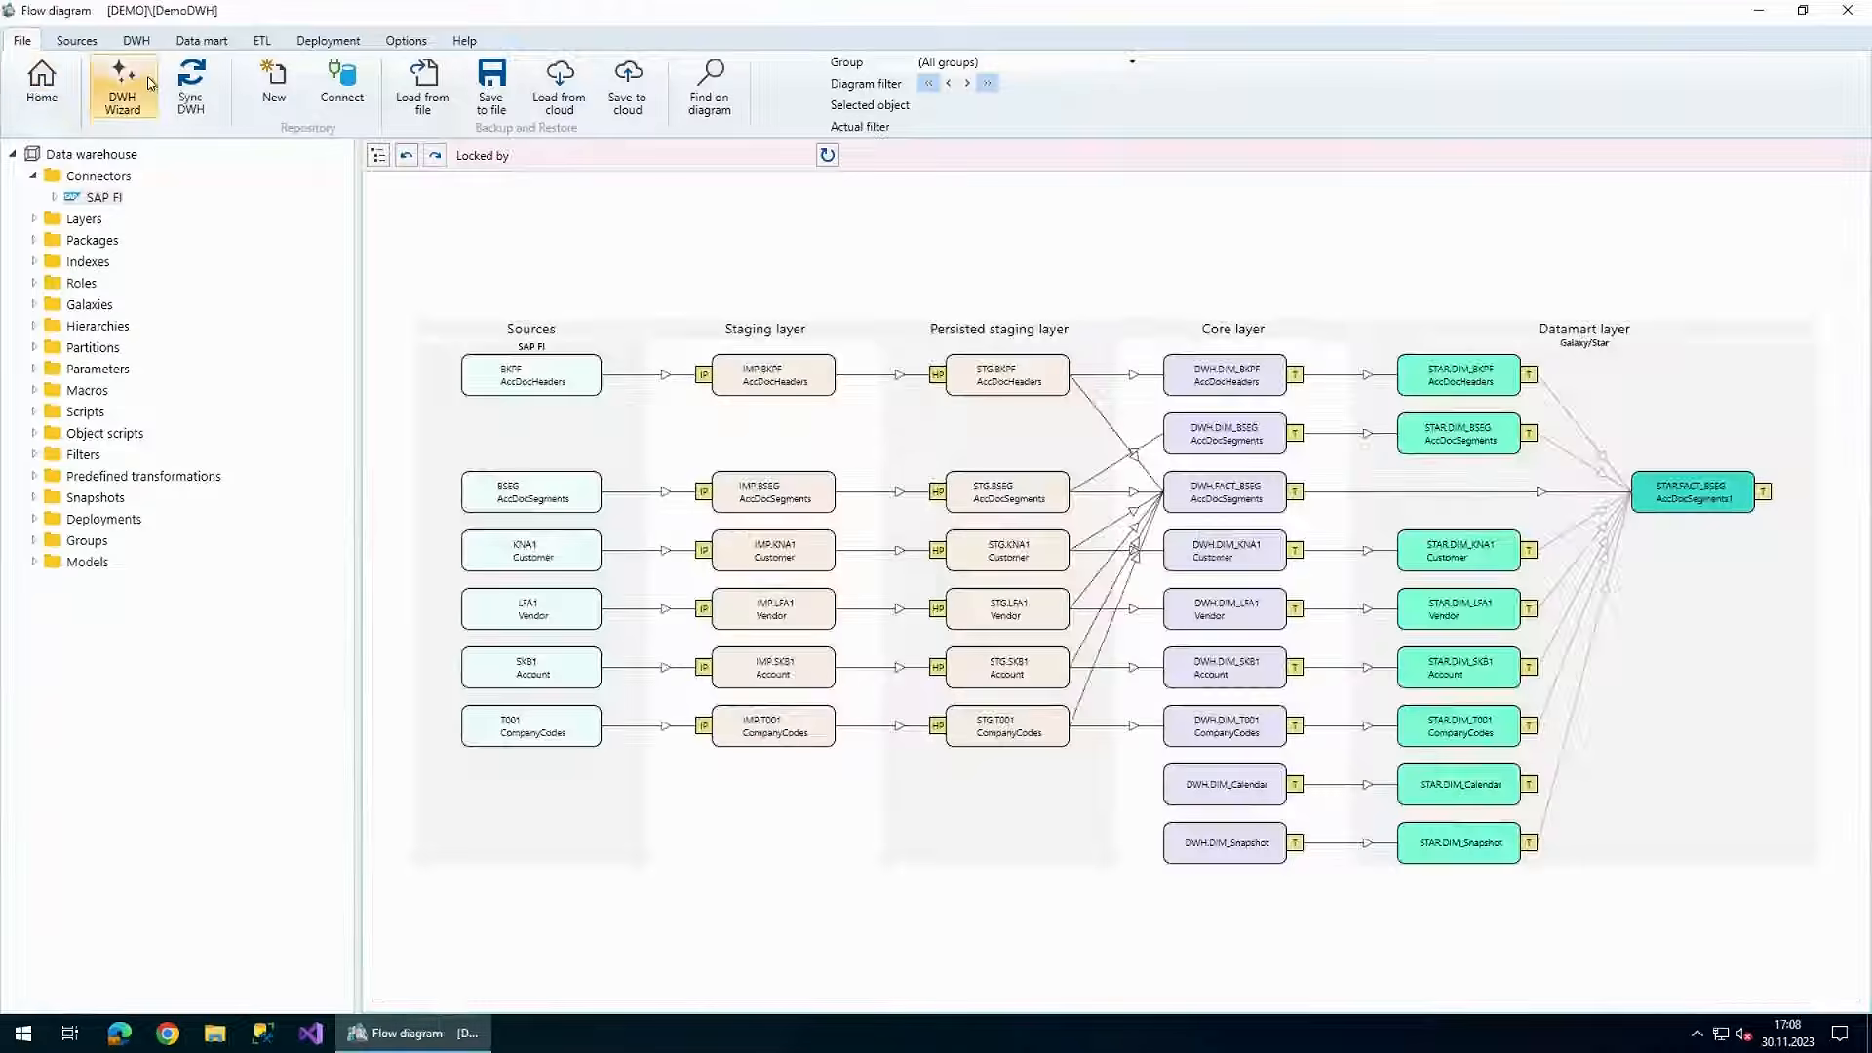
click(192, 93)
click(1250, 695)
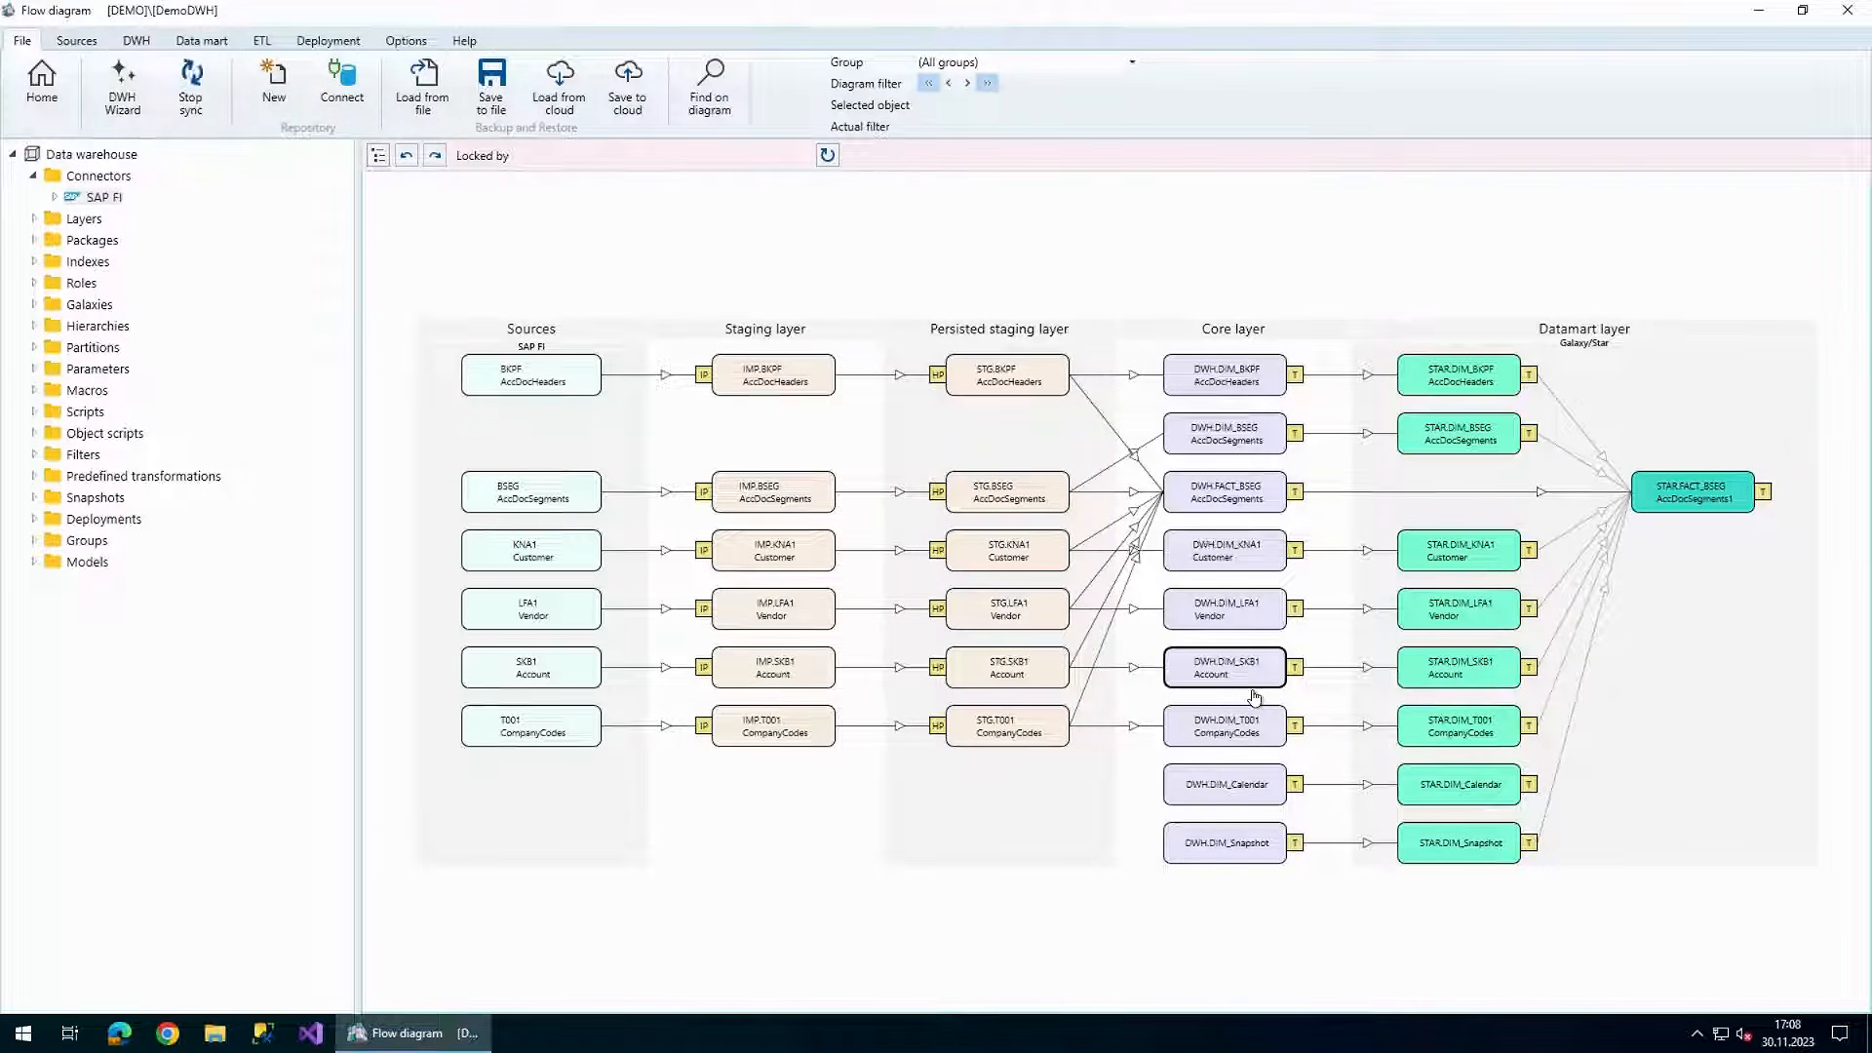
- Set the friendly name of the STAR.FACT_BSEG datamart transformation to FACT_Bookings and save it
double_click(1686, 504)
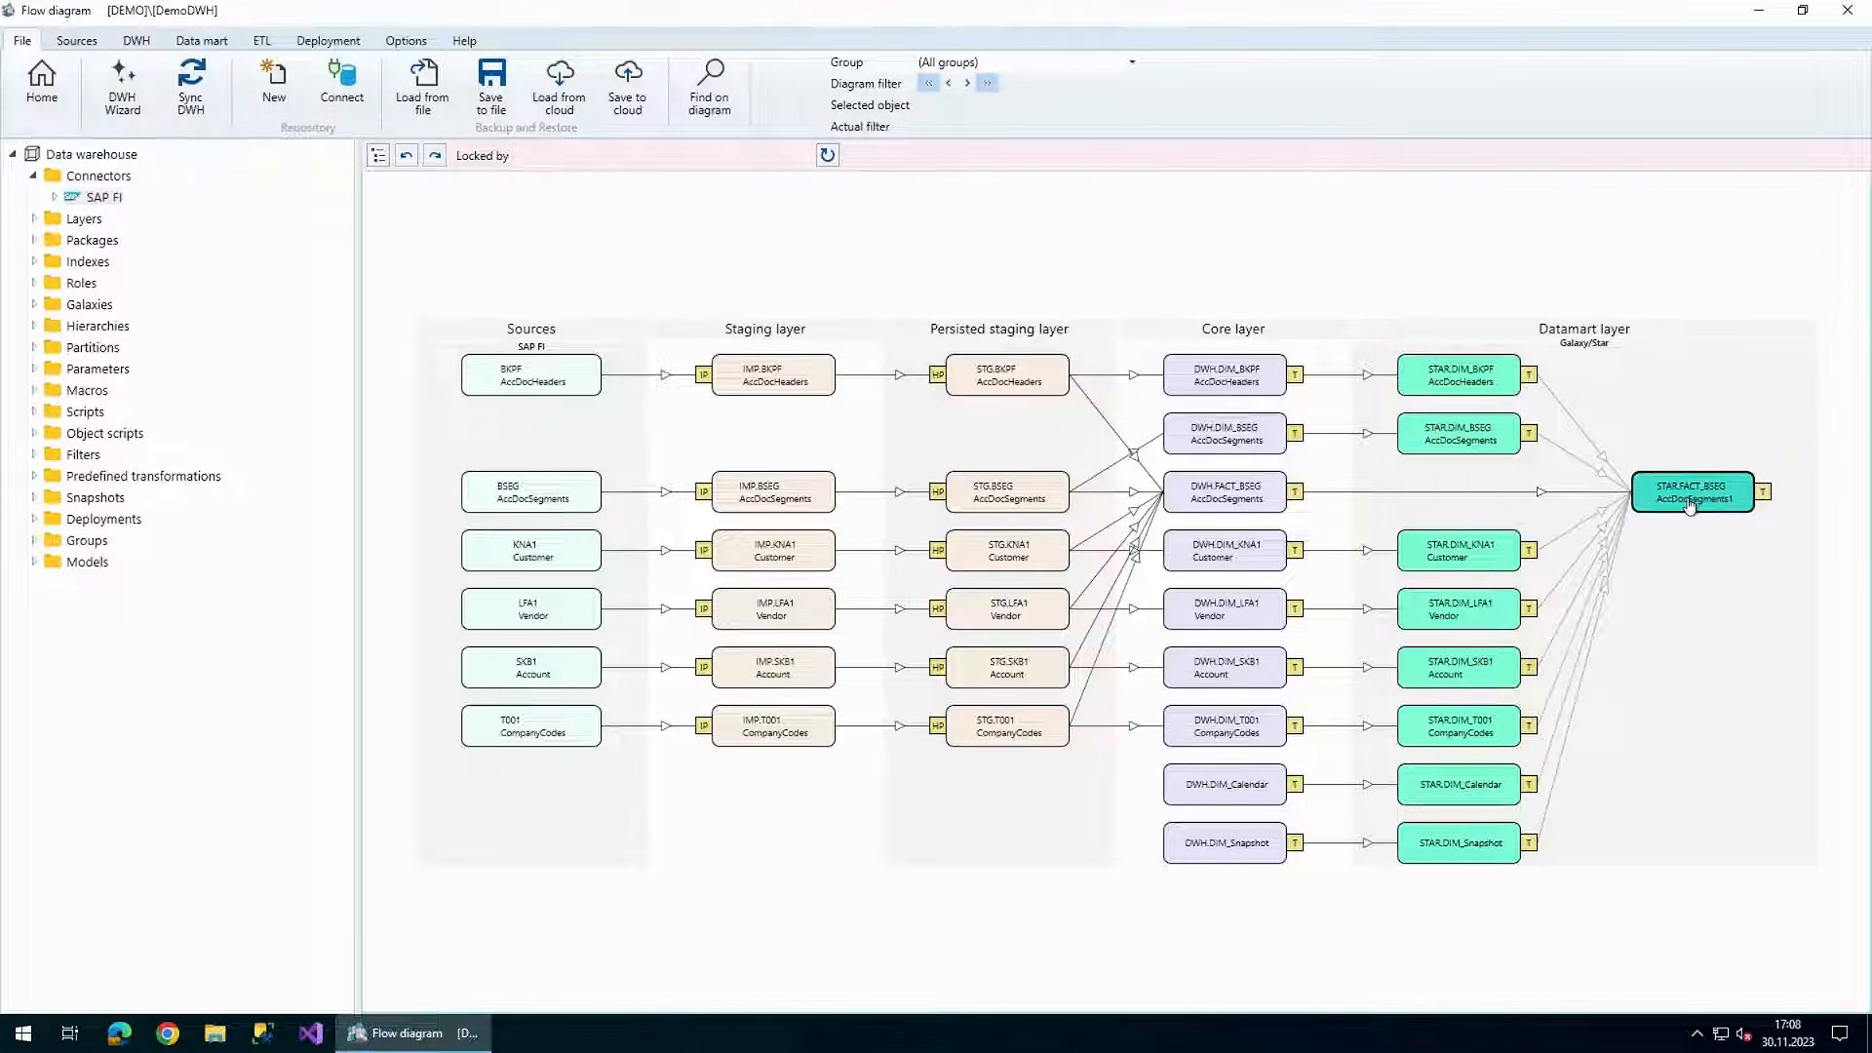
drag(595, 323, 369, 324)
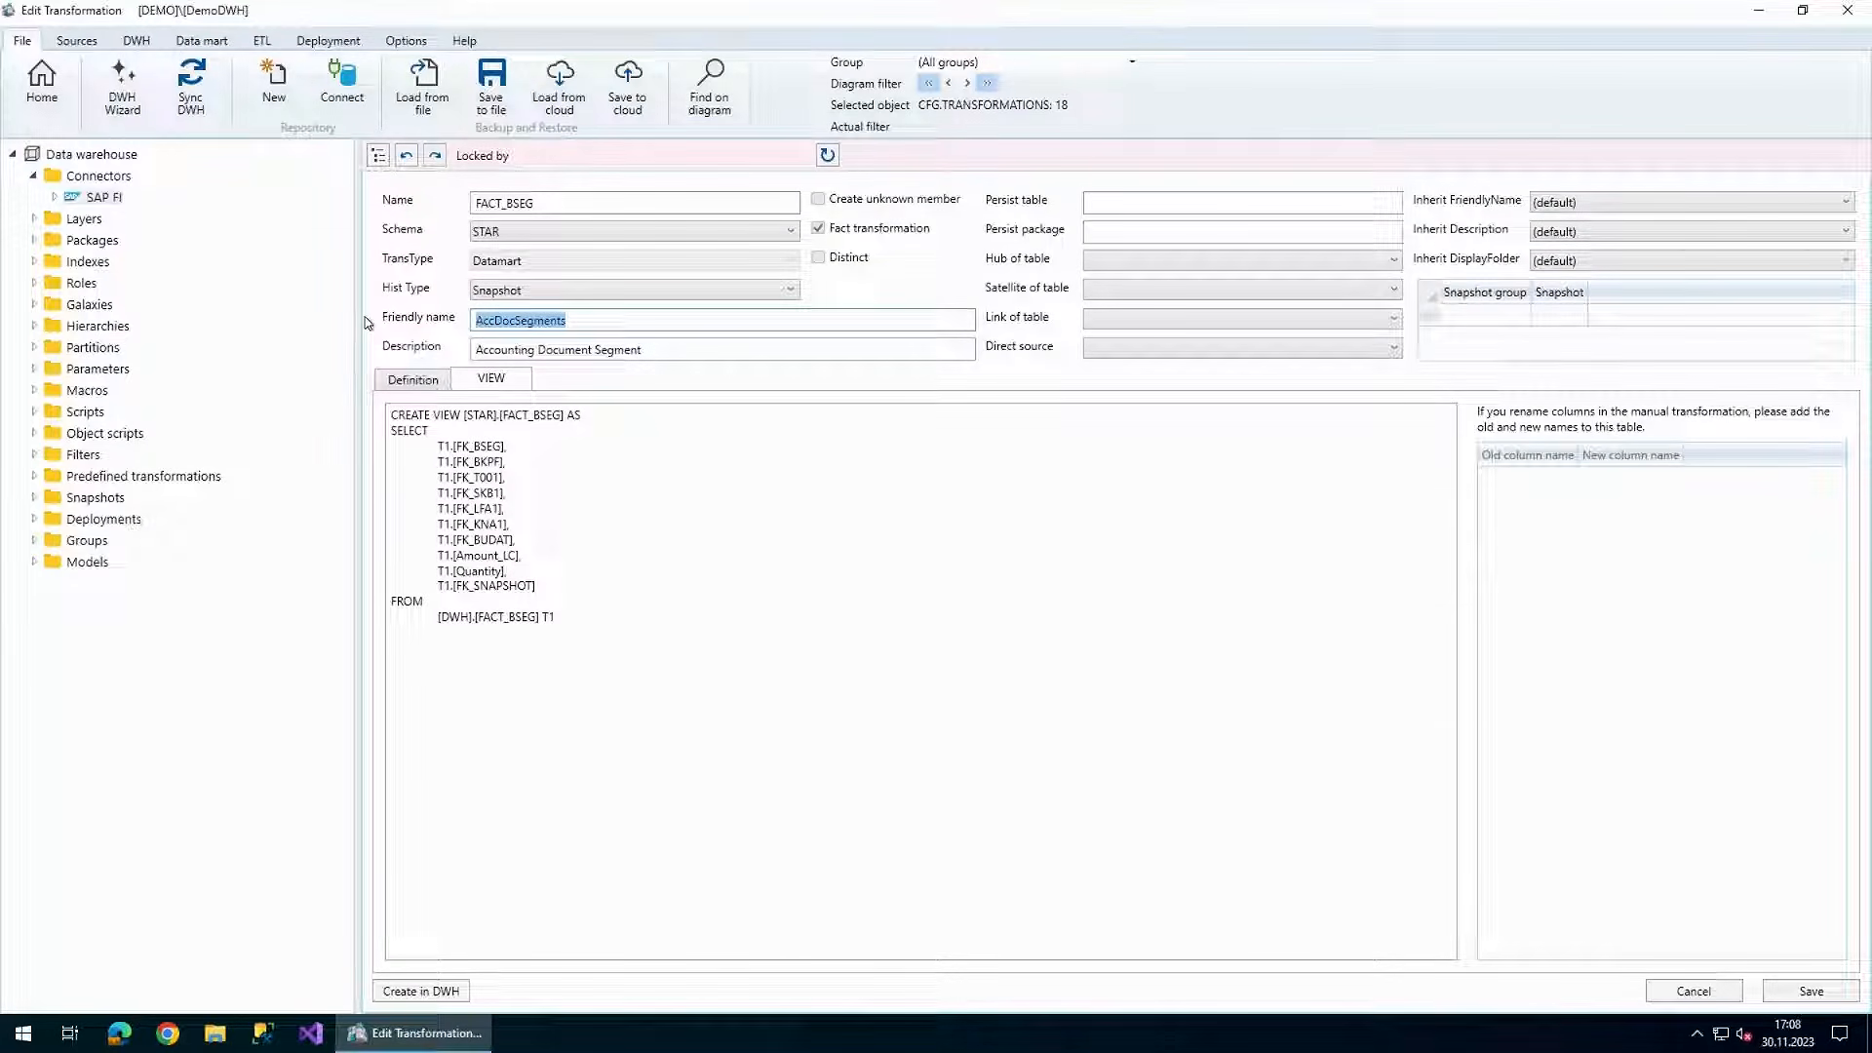
text(FACT_Bookings)
click(1812, 991)
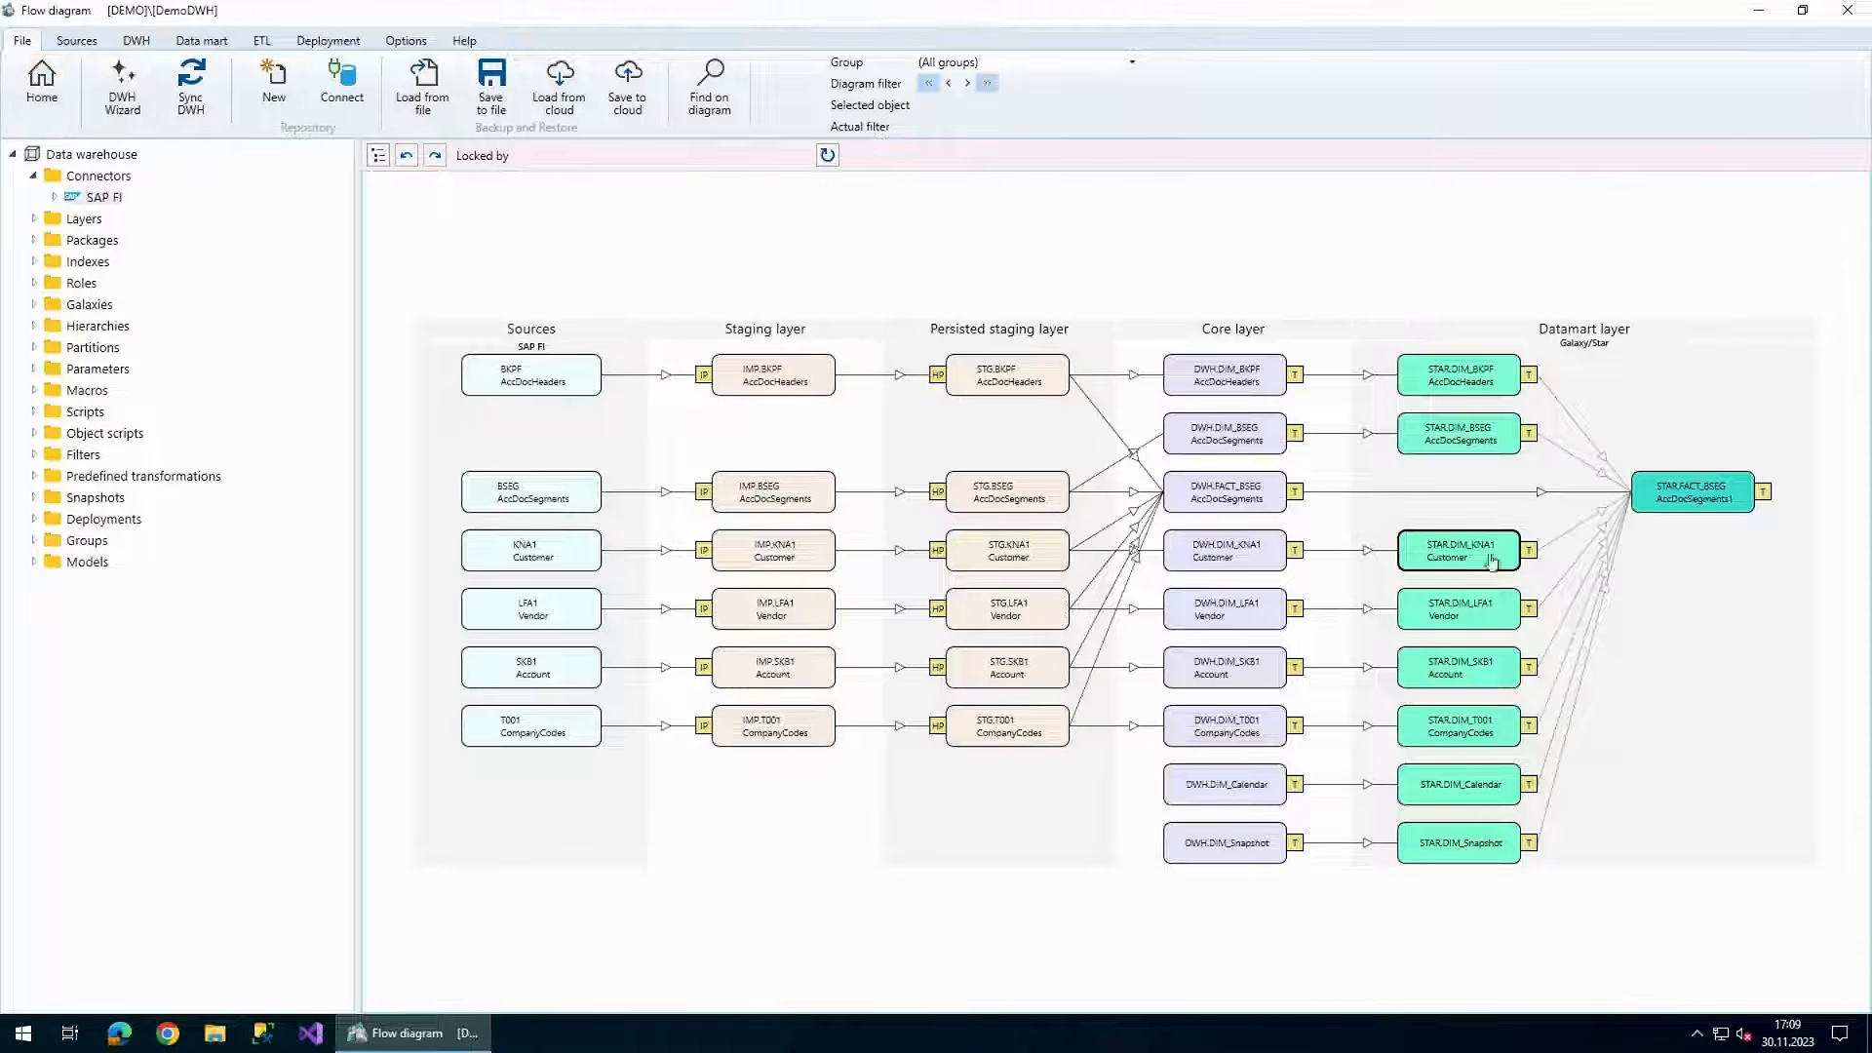
- In the STAR.FACT_BSEG table, add a measure on column FK_KNA1 with the DistinctCount aggregate
click(1763, 491)
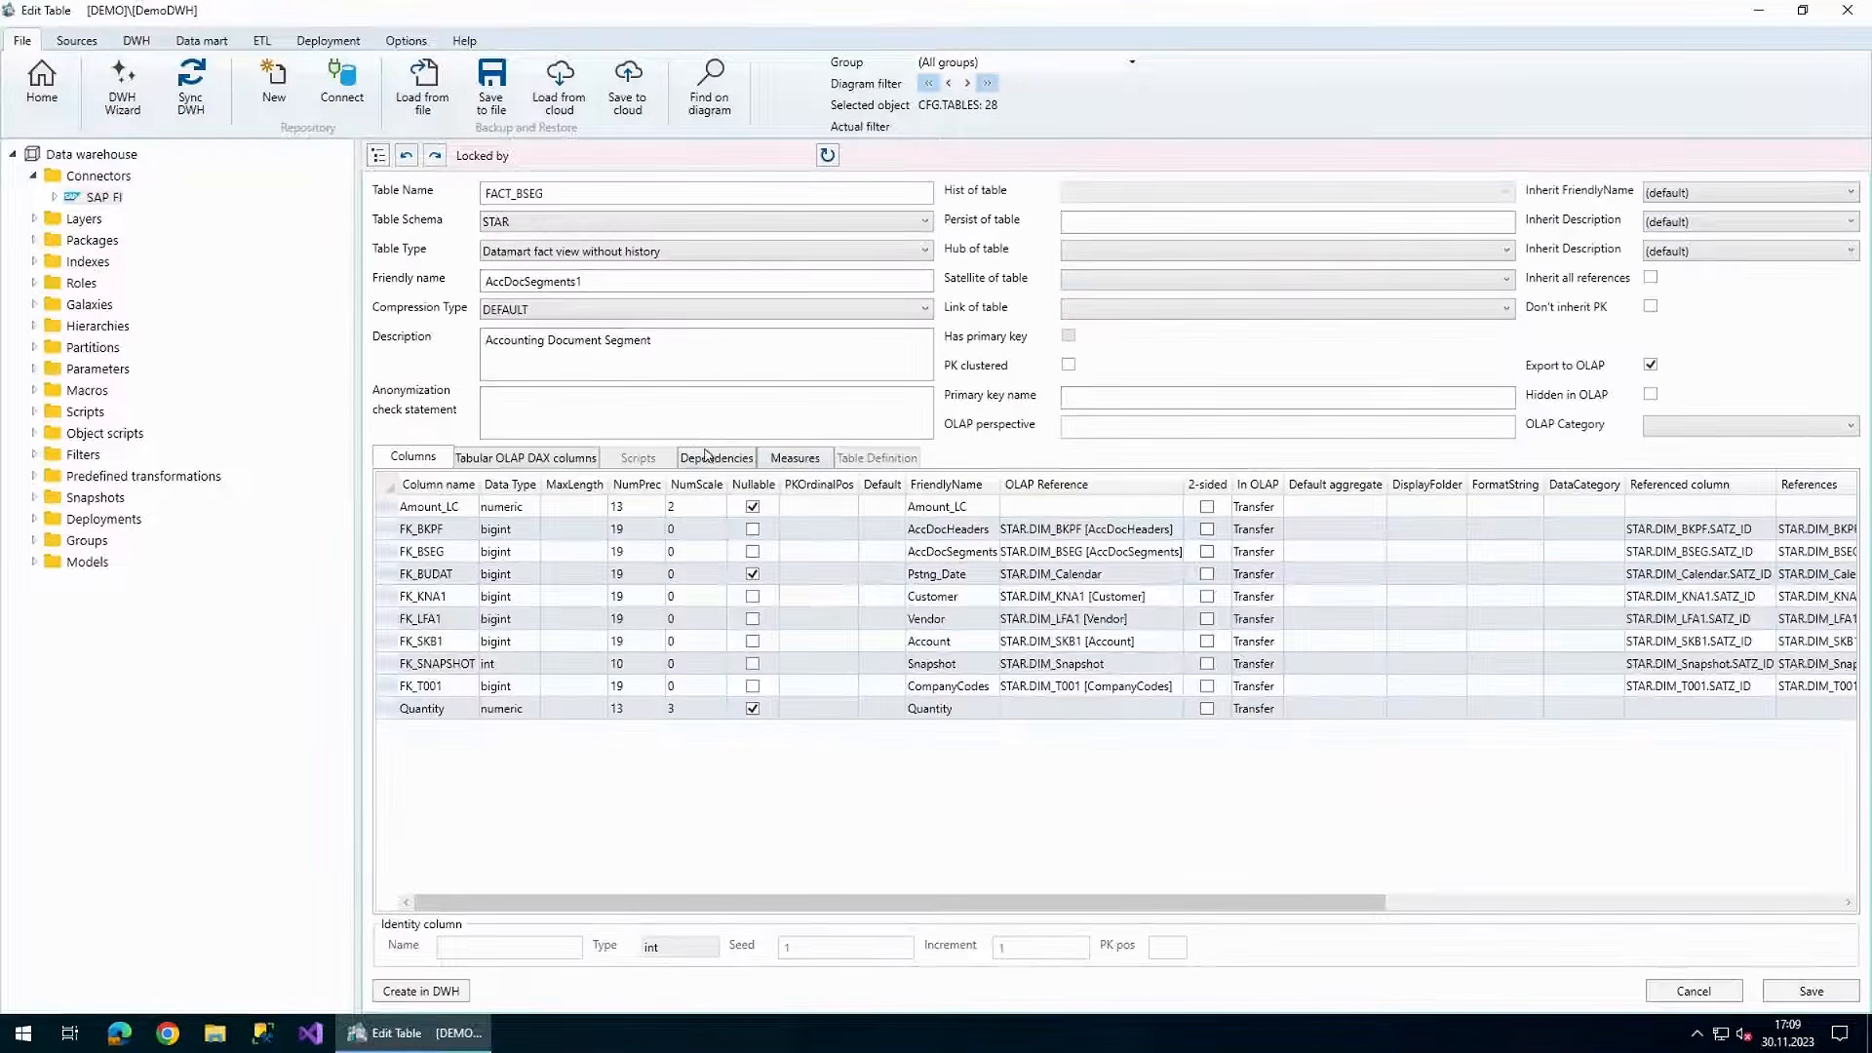
click(810, 462)
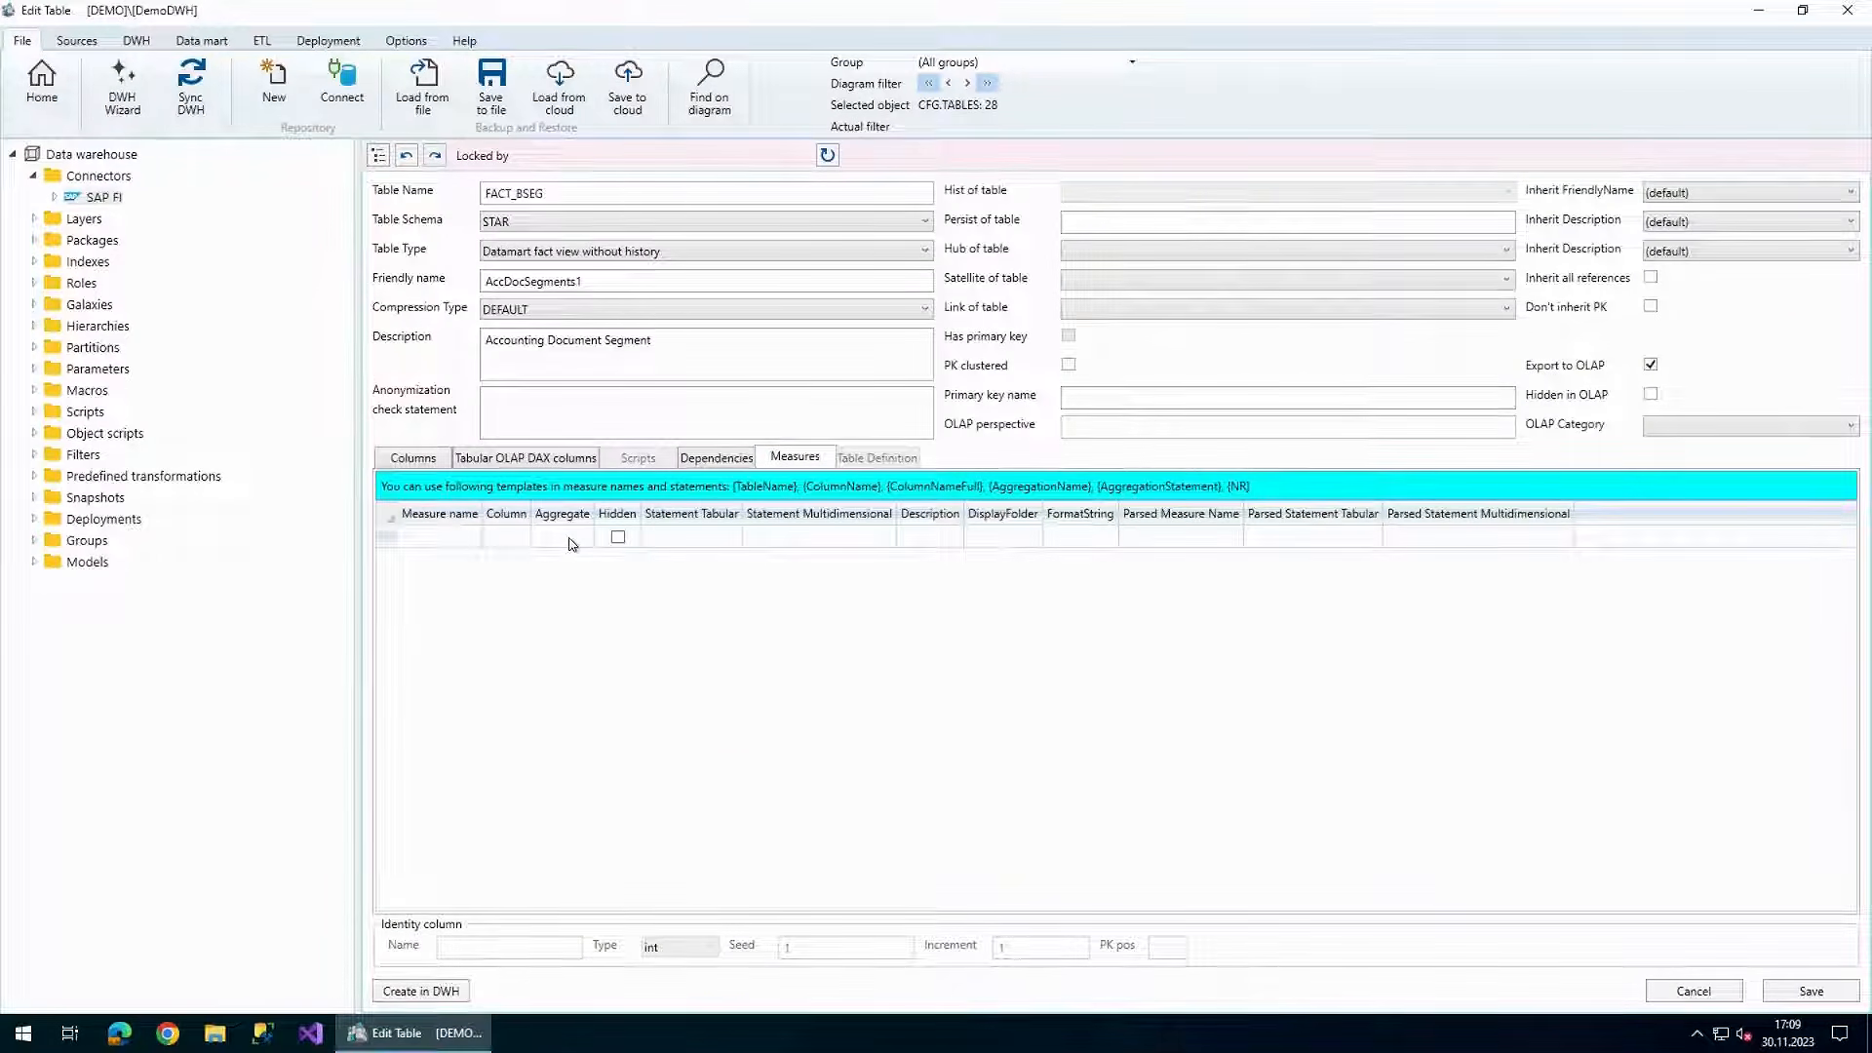
click(536, 537)
click(699, 537)
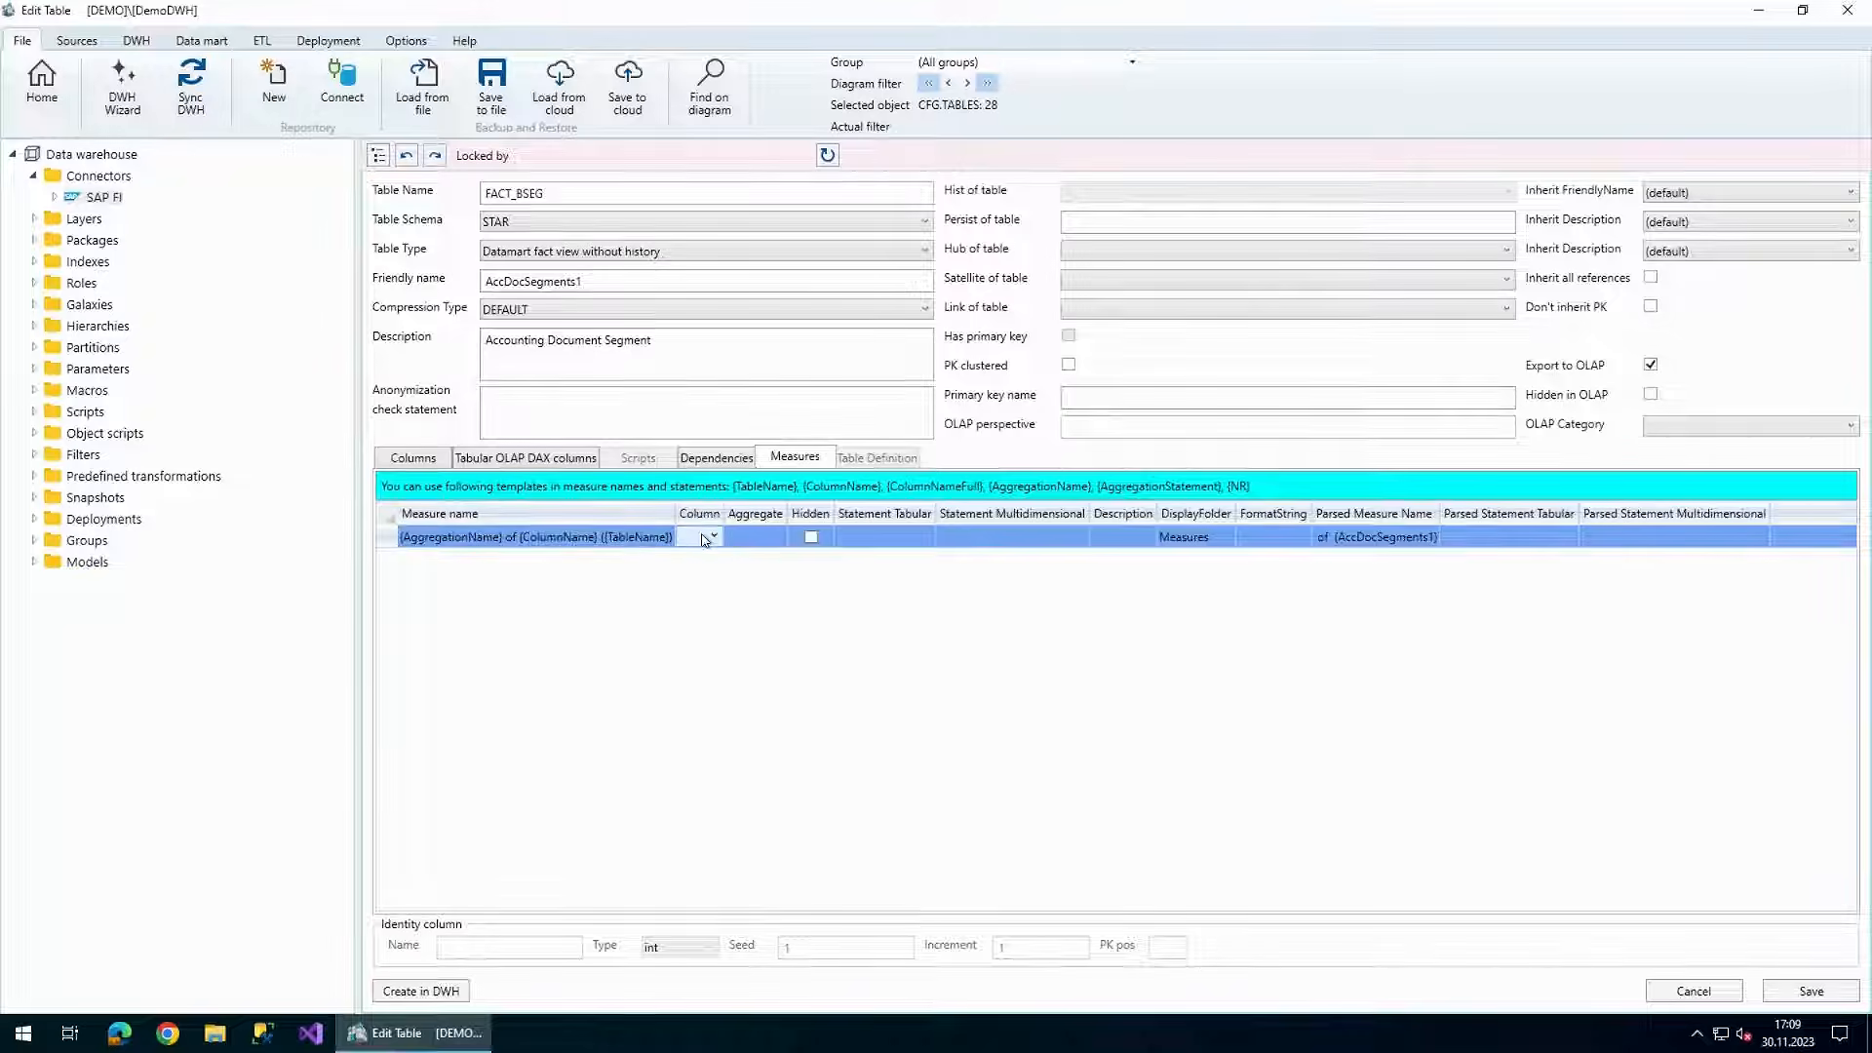
click(714, 537)
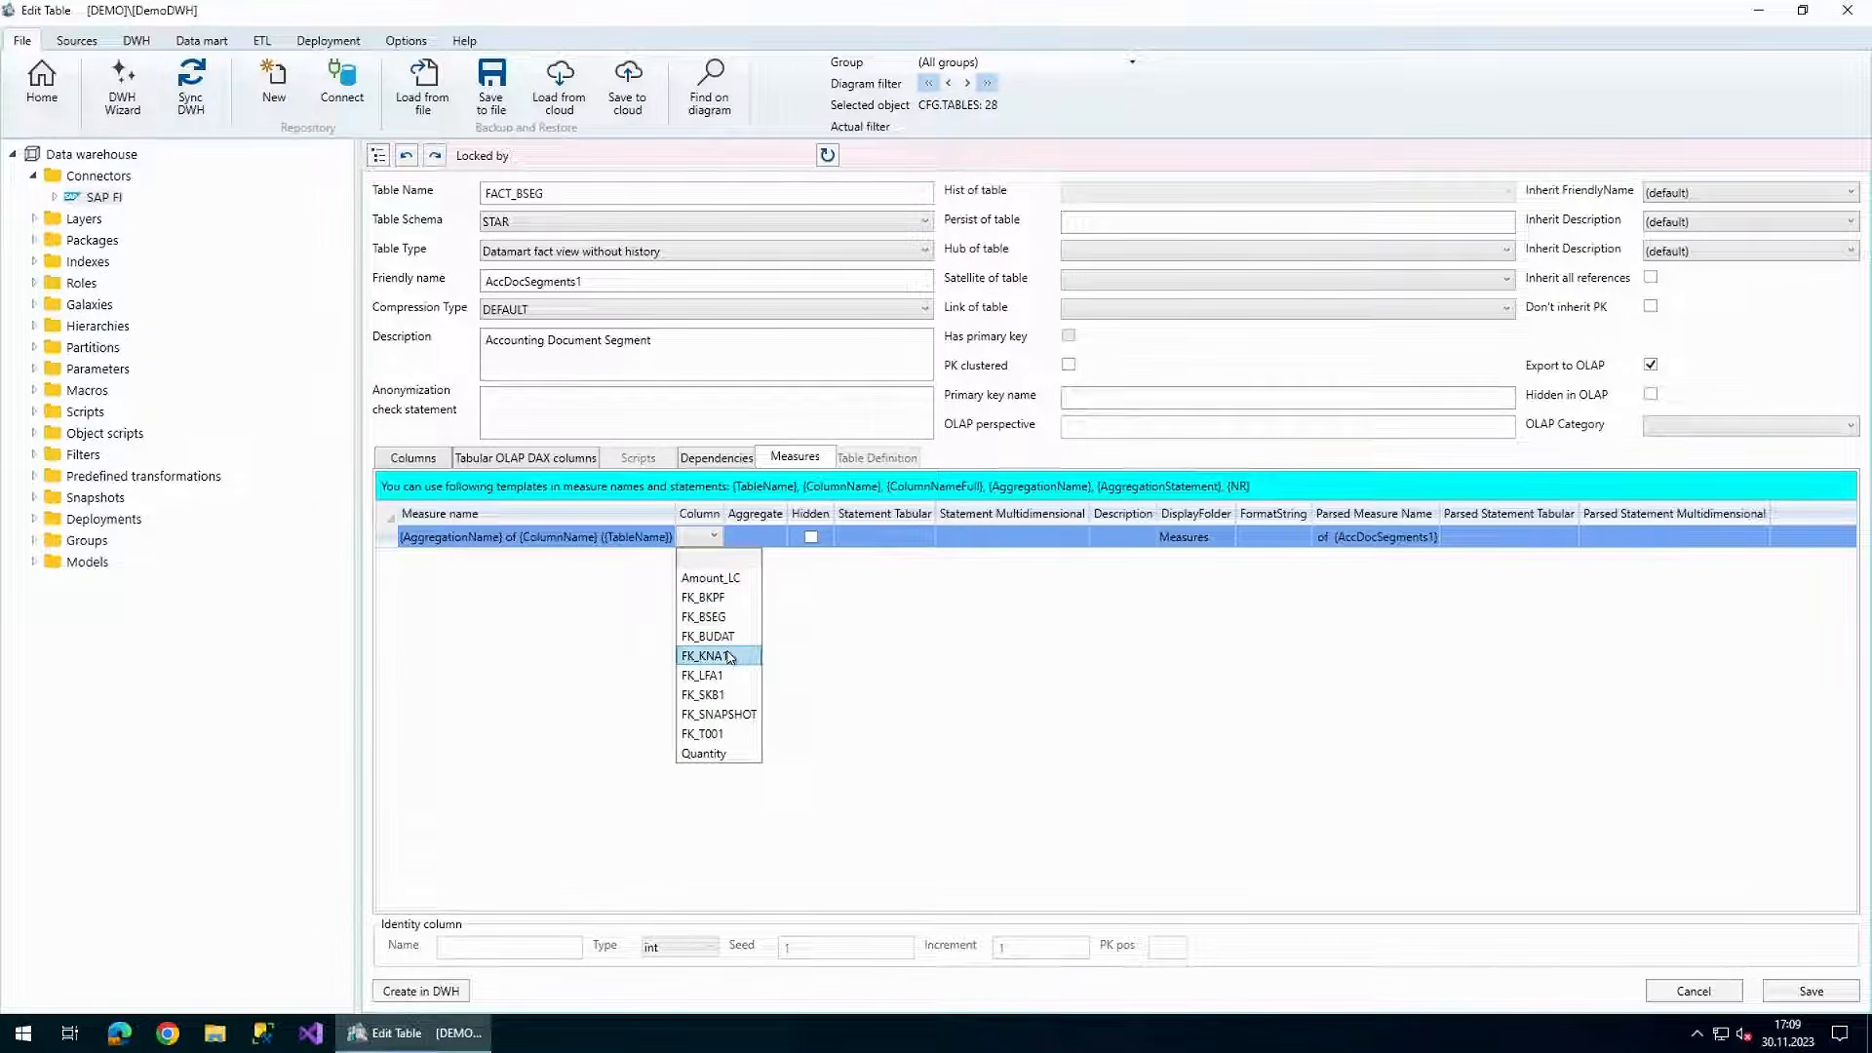
click(730, 656)
click(799, 538)
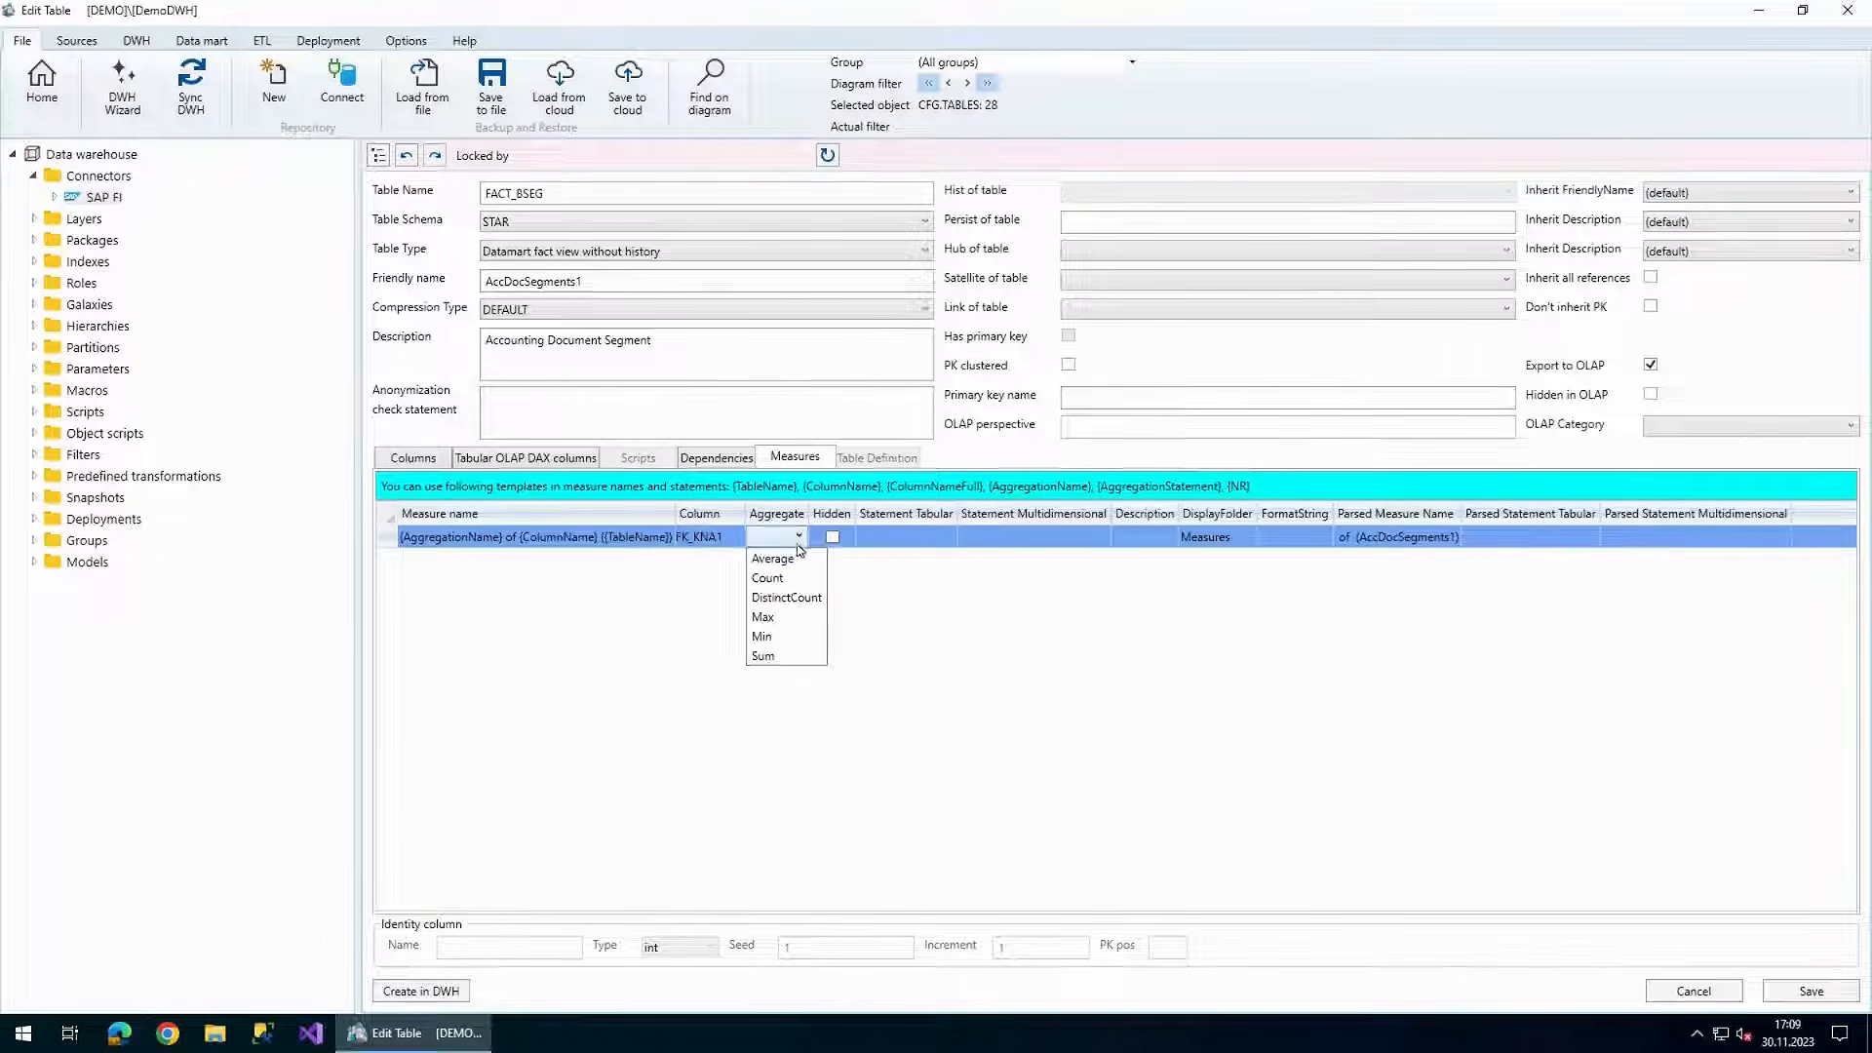
click(786, 597)
- Add a second measure on column FK_LFA1 with the DistinctCount aggregate
click(726, 570)
click(726, 561)
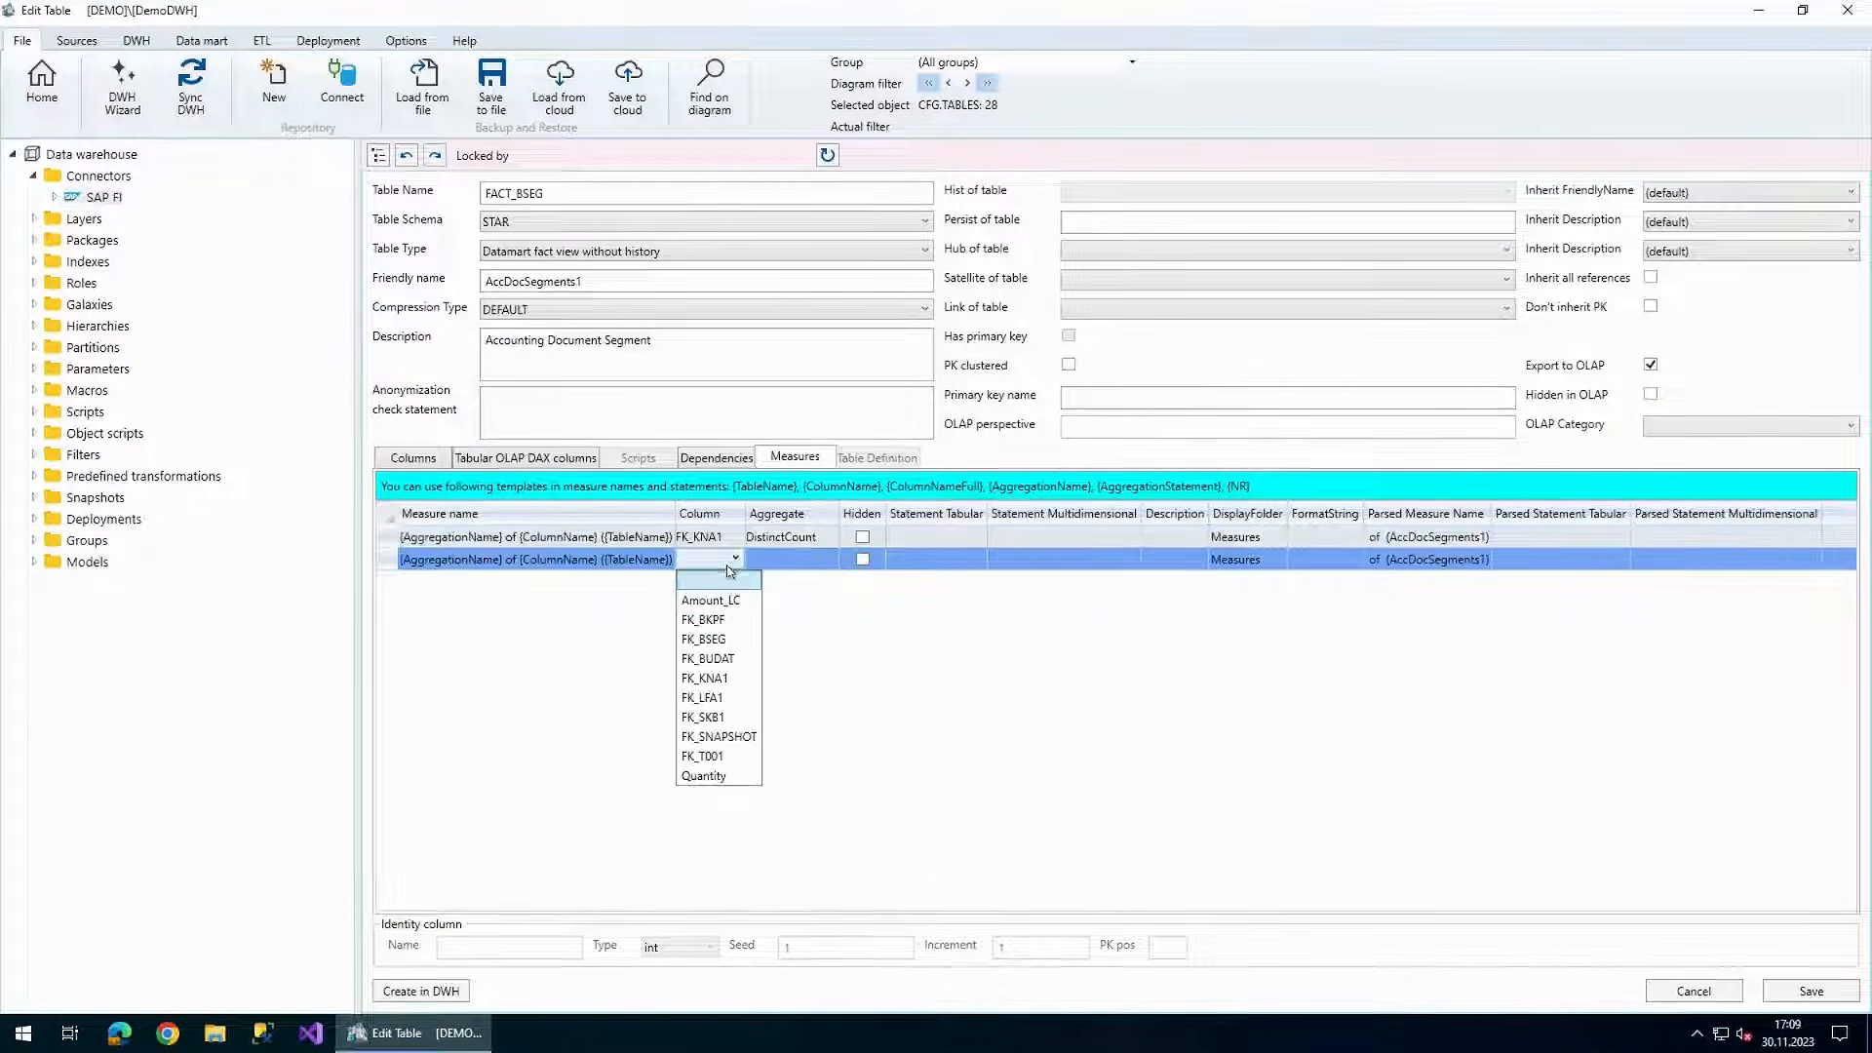
click(726, 702)
click(803, 564)
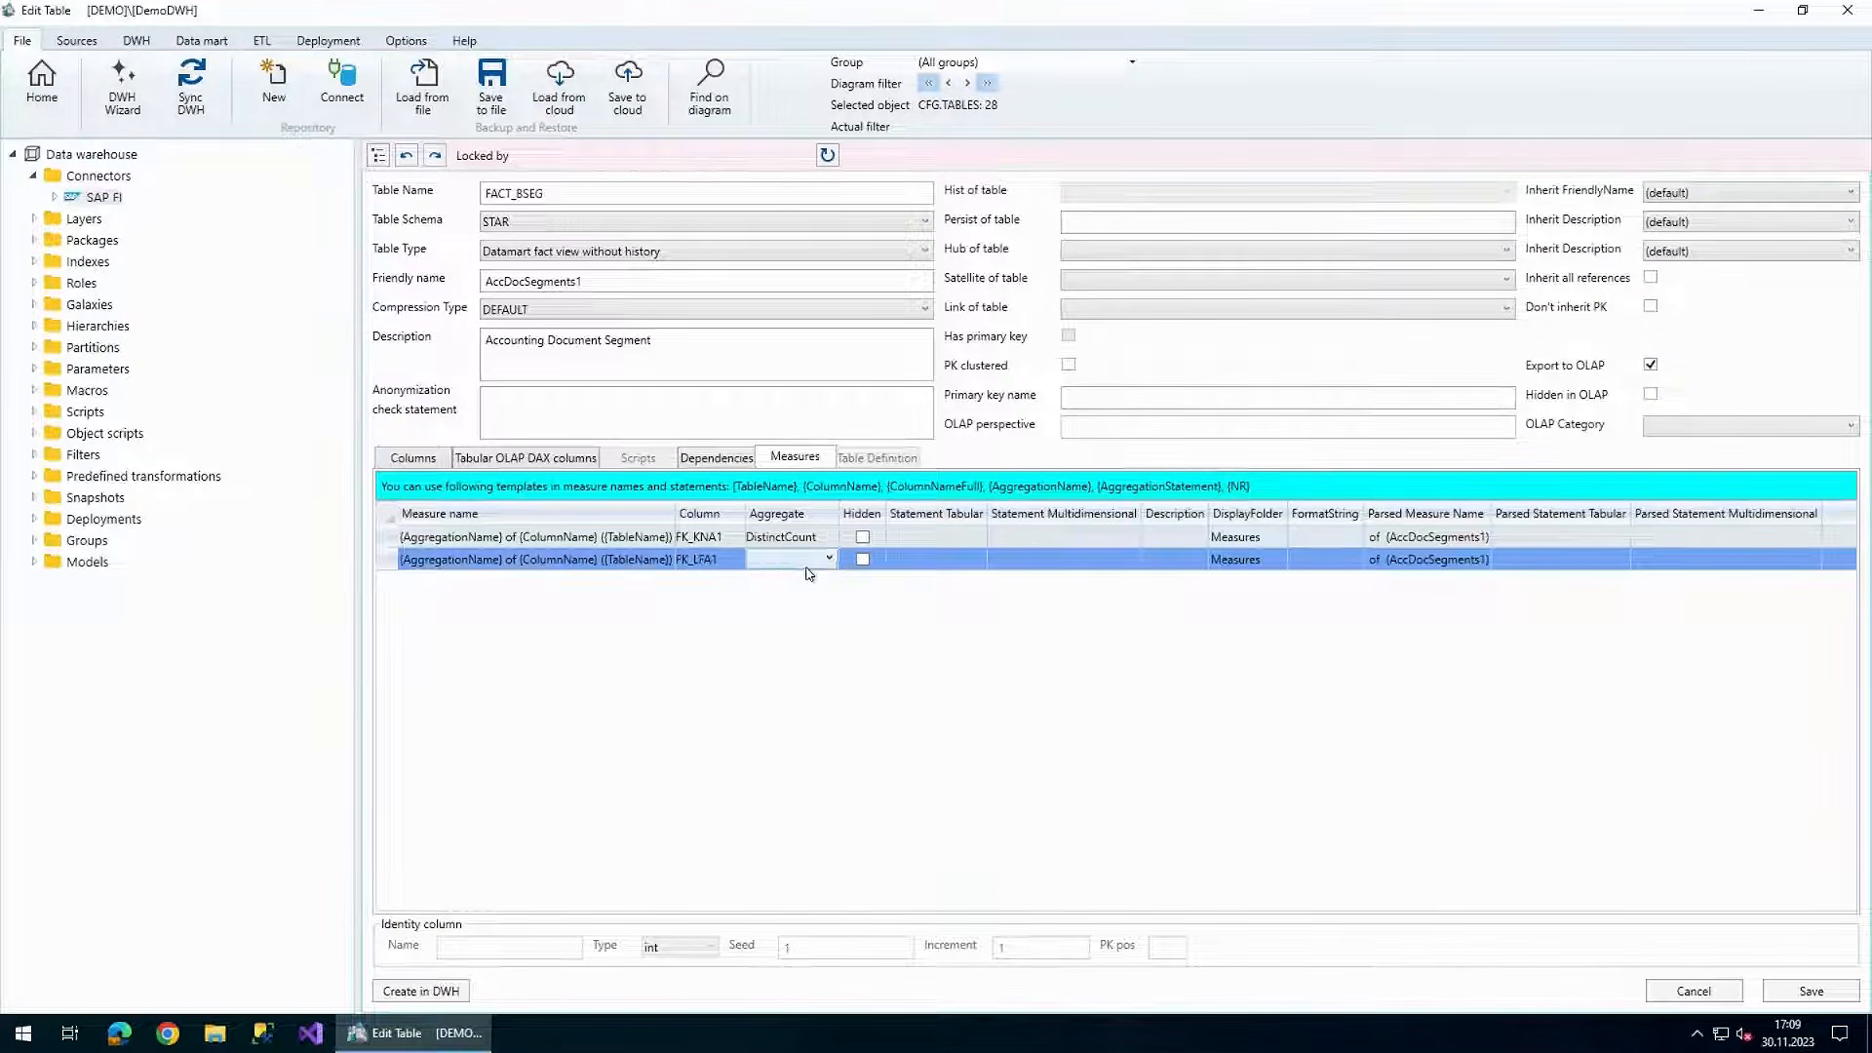
click(798, 619)
- Add a third measure on column Amount_LC with the Sum aggregate
click(733, 582)
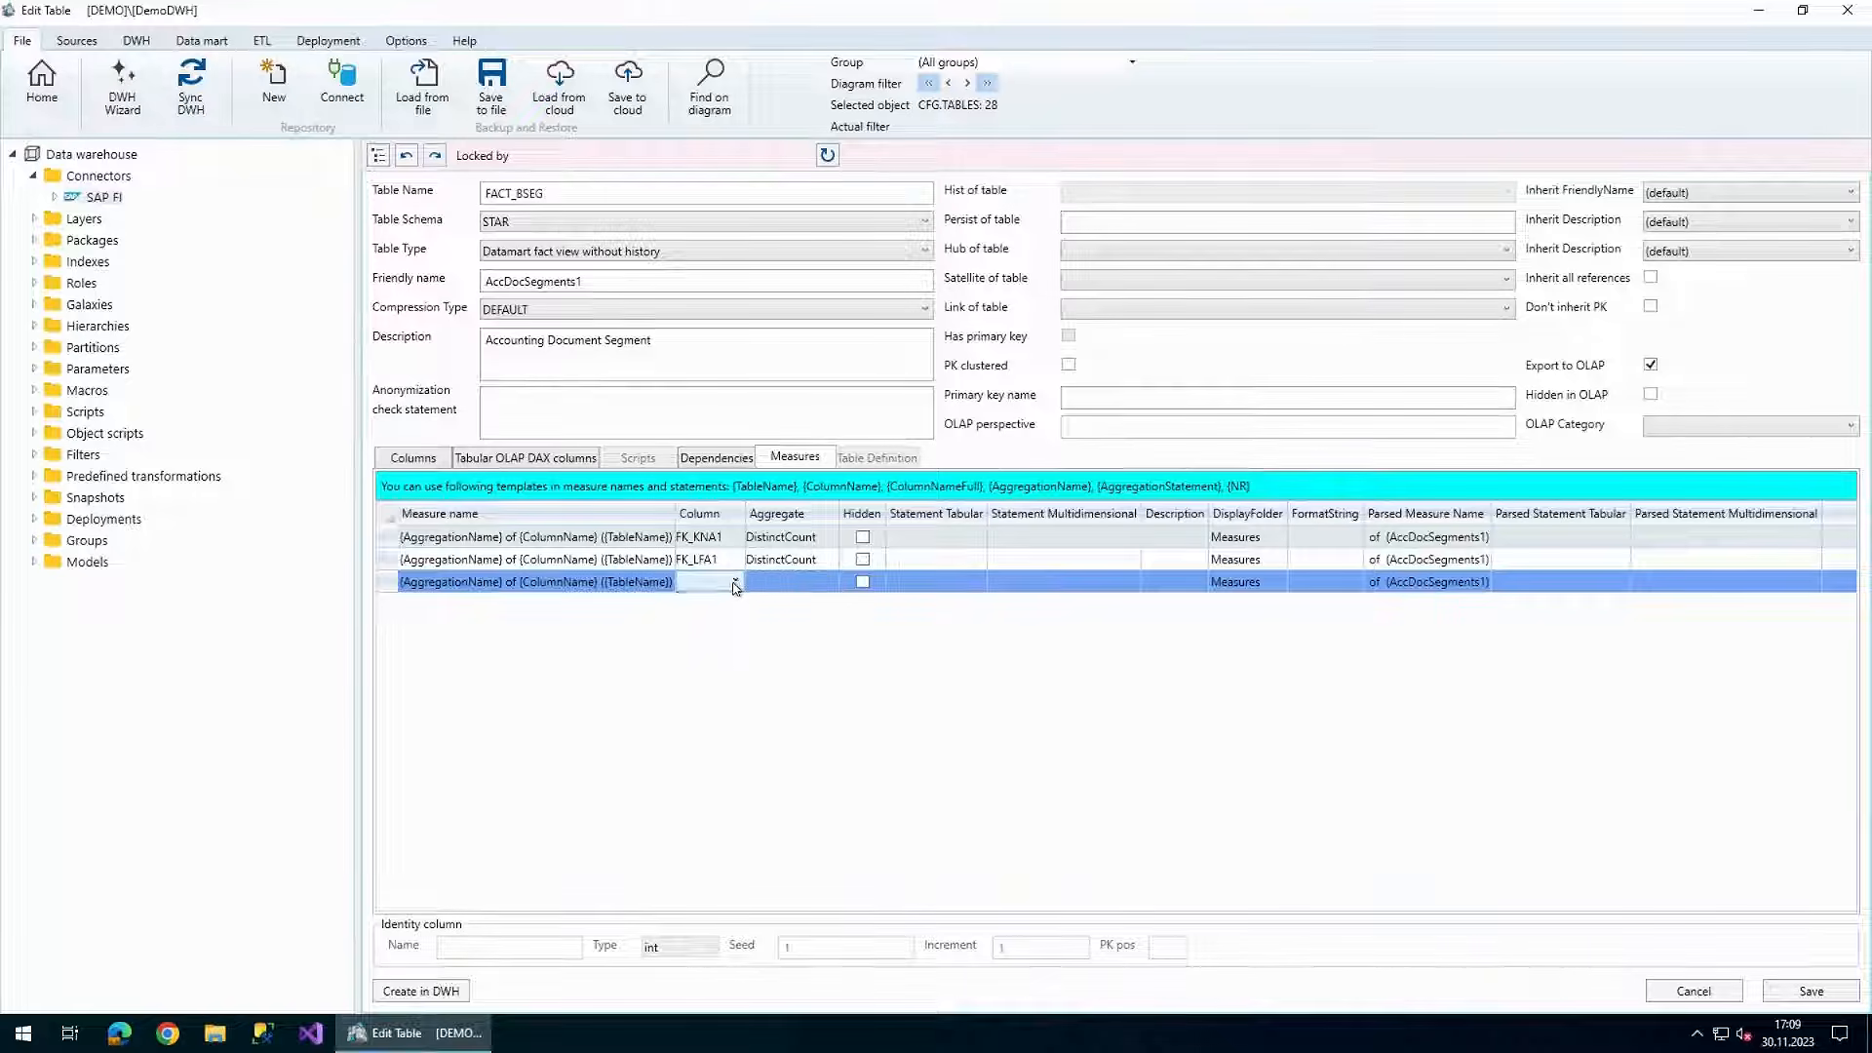
click(723, 624)
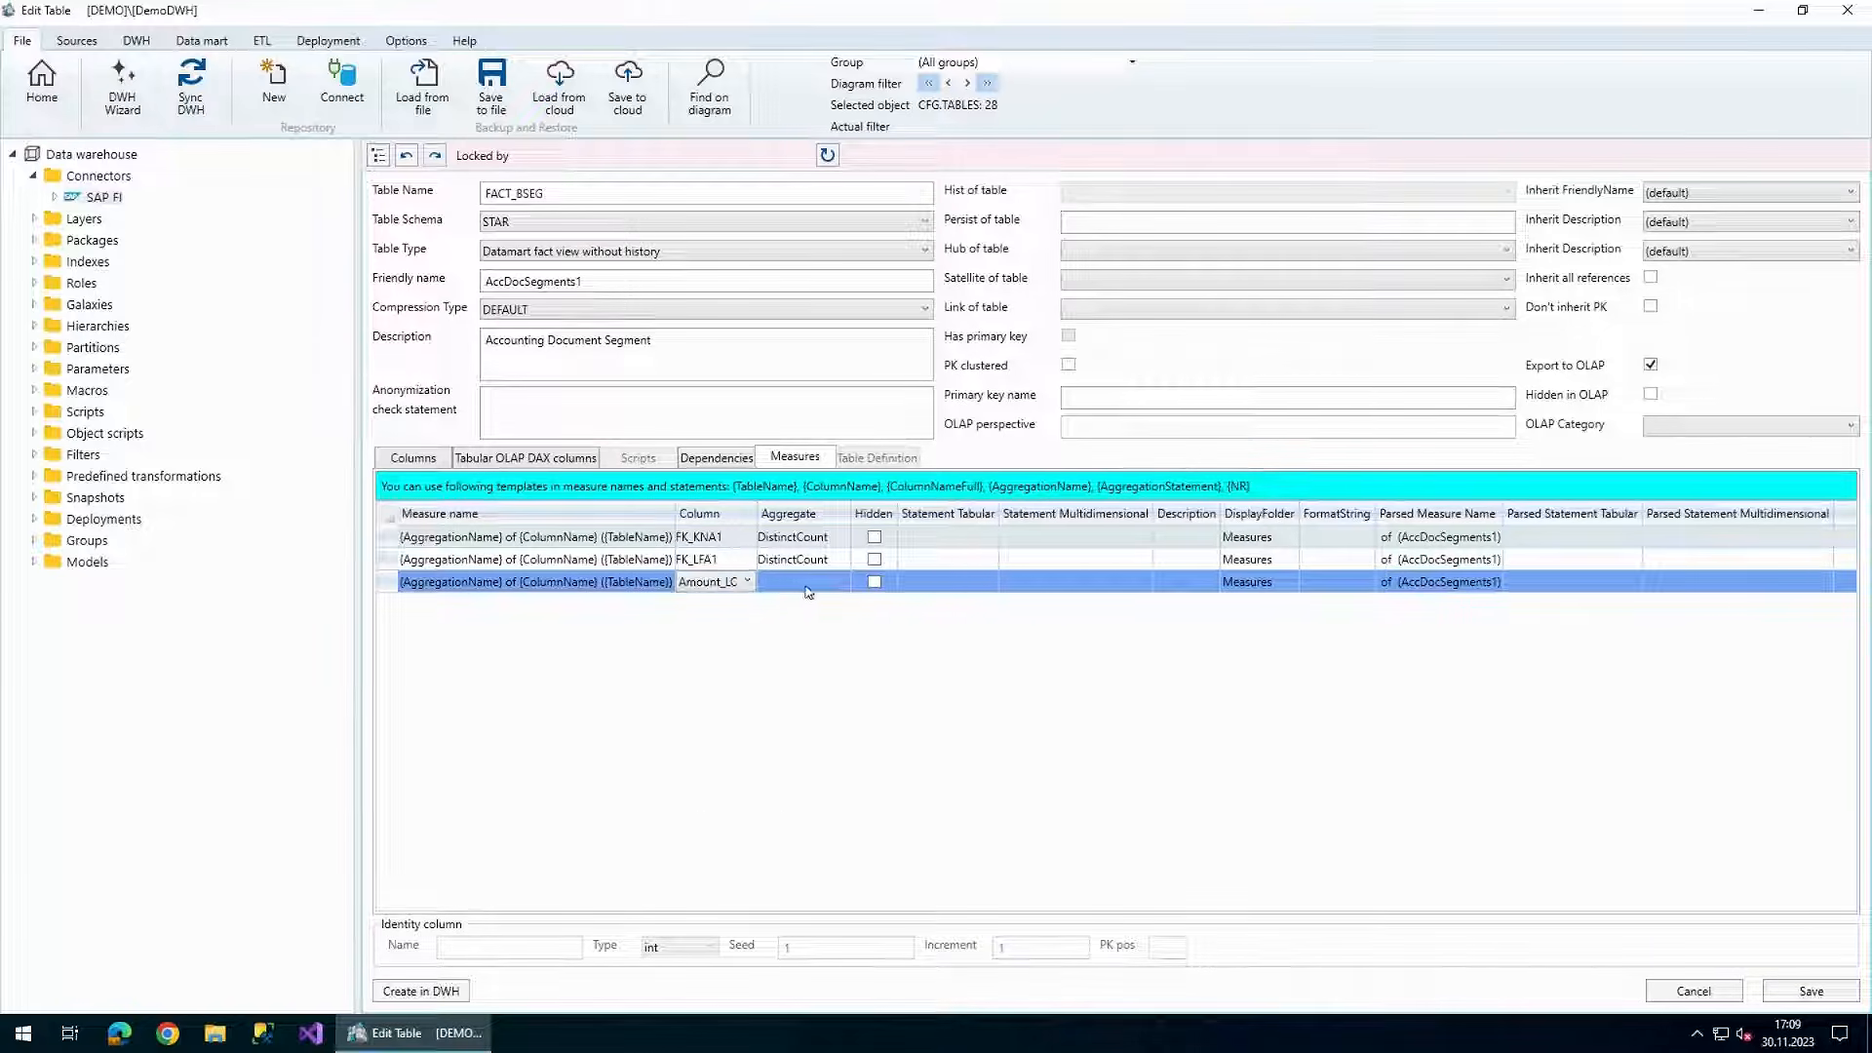
click(802, 581)
click(775, 701)
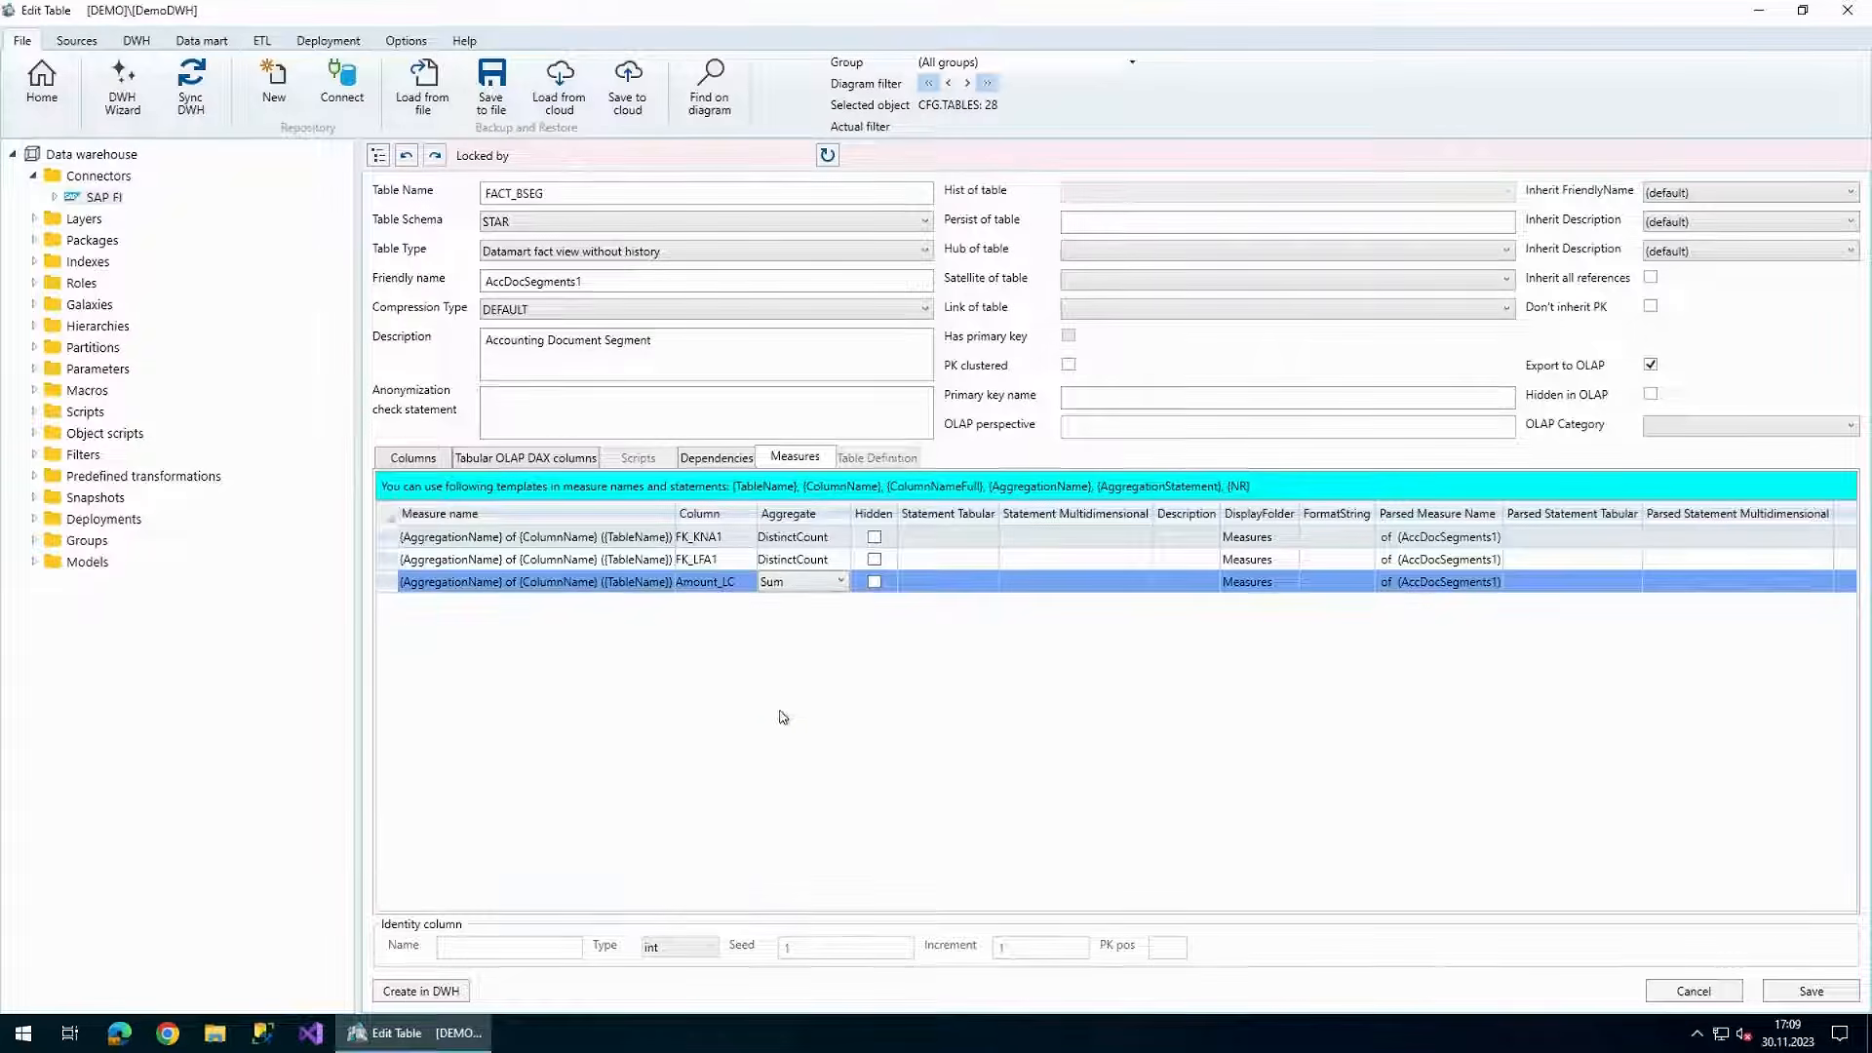
- Add a fourth measure on column Quantity with the Sum aggregate, save the table and return to the flow diagram
click(727, 605)
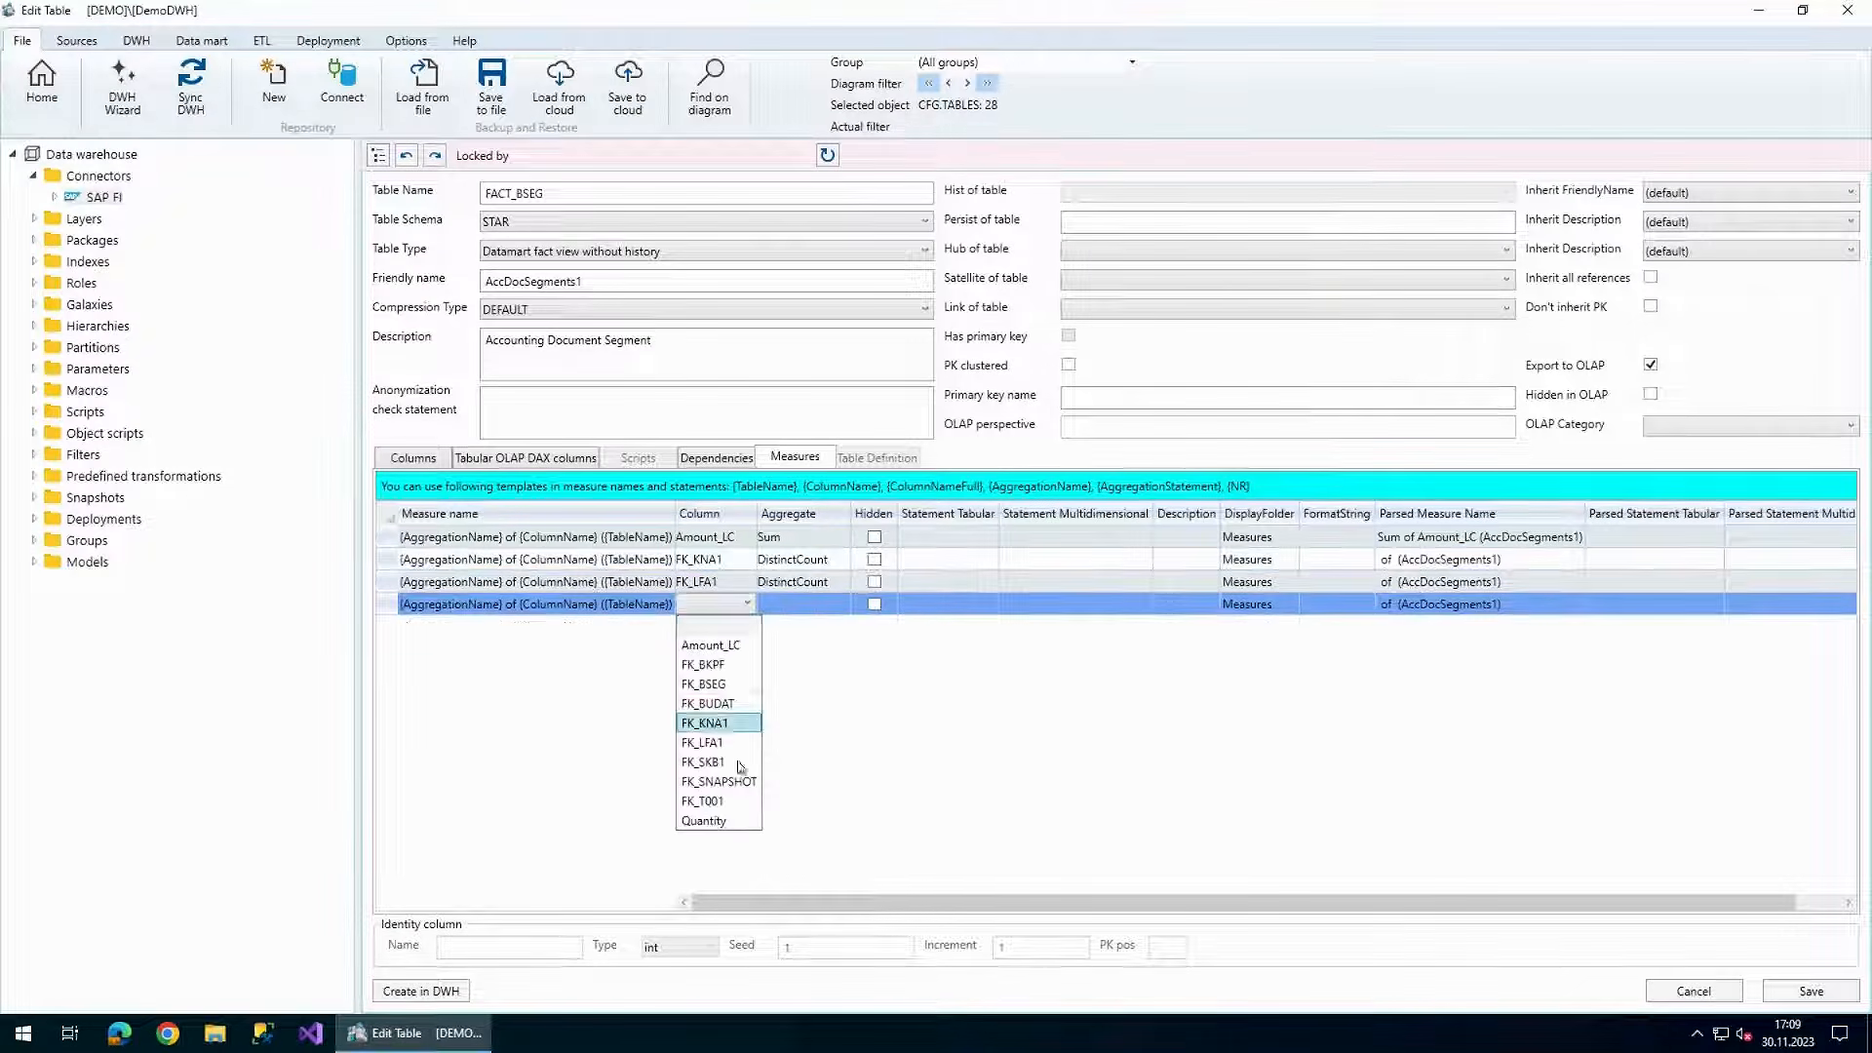
click(704, 821)
click(815, 617)
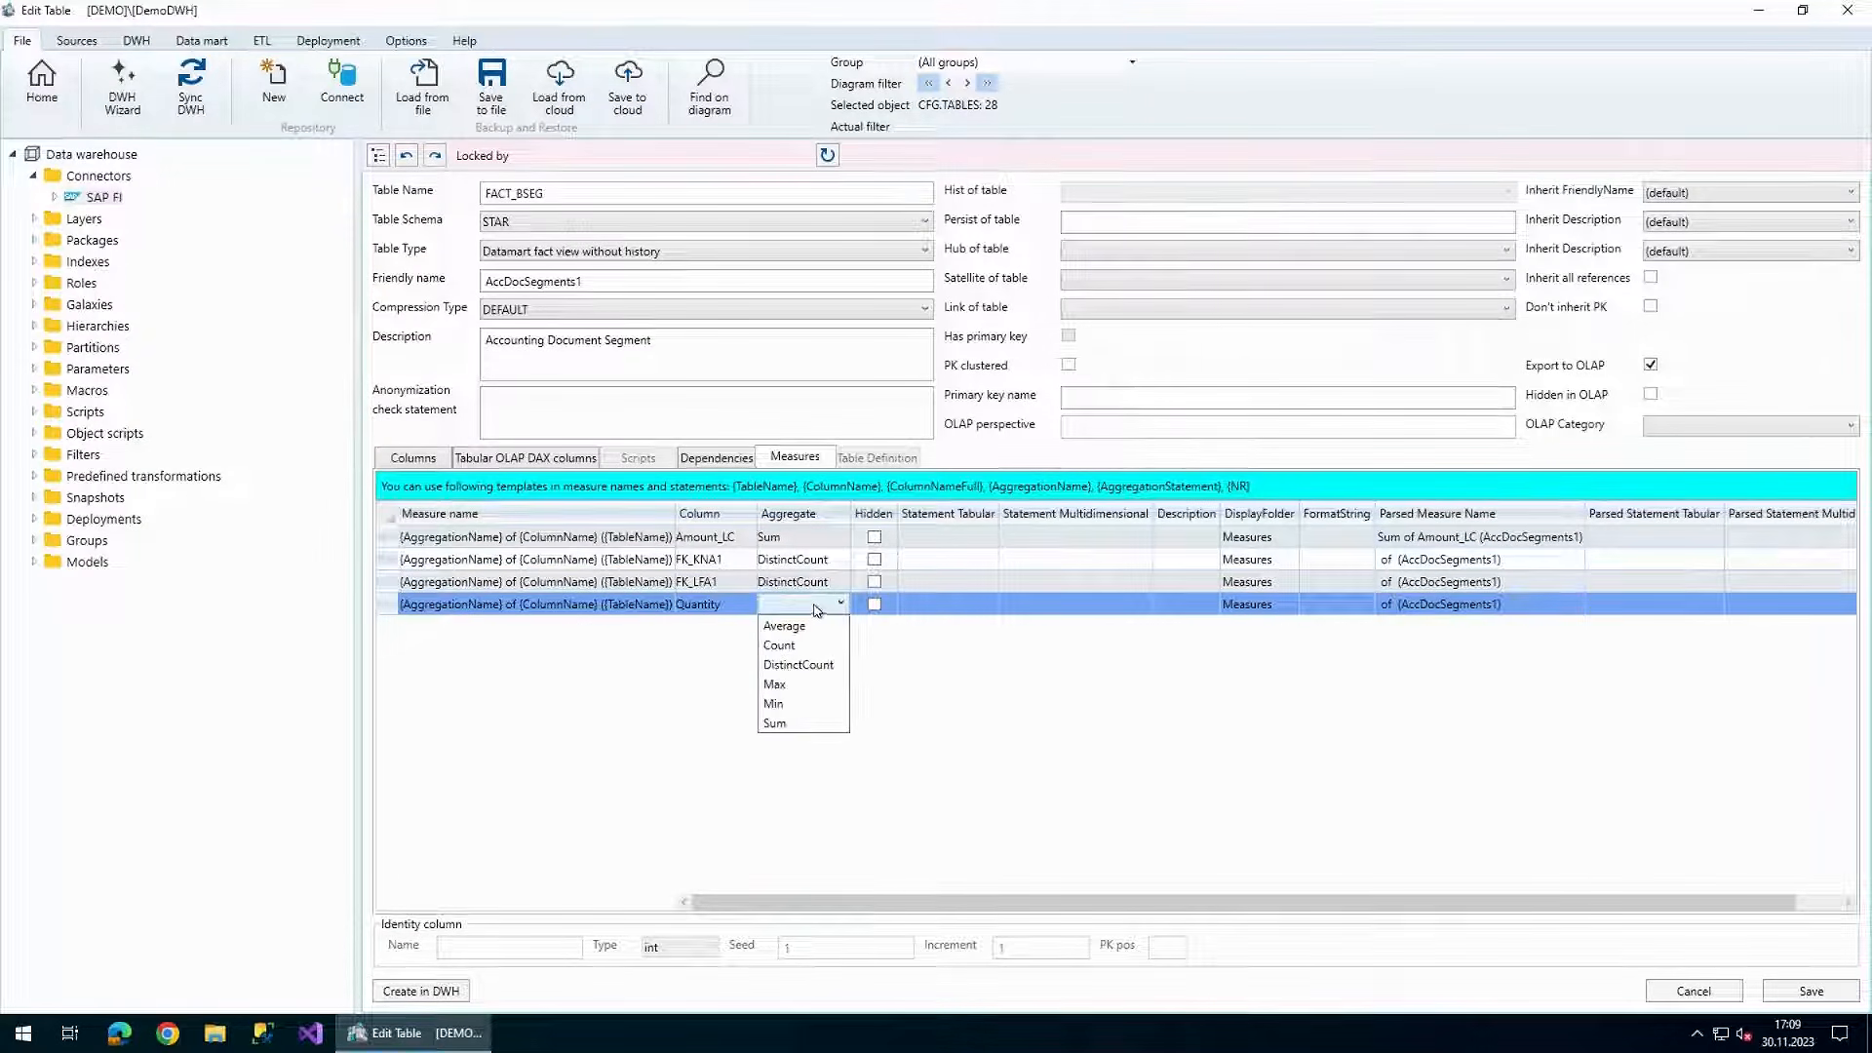
click(812, 733)
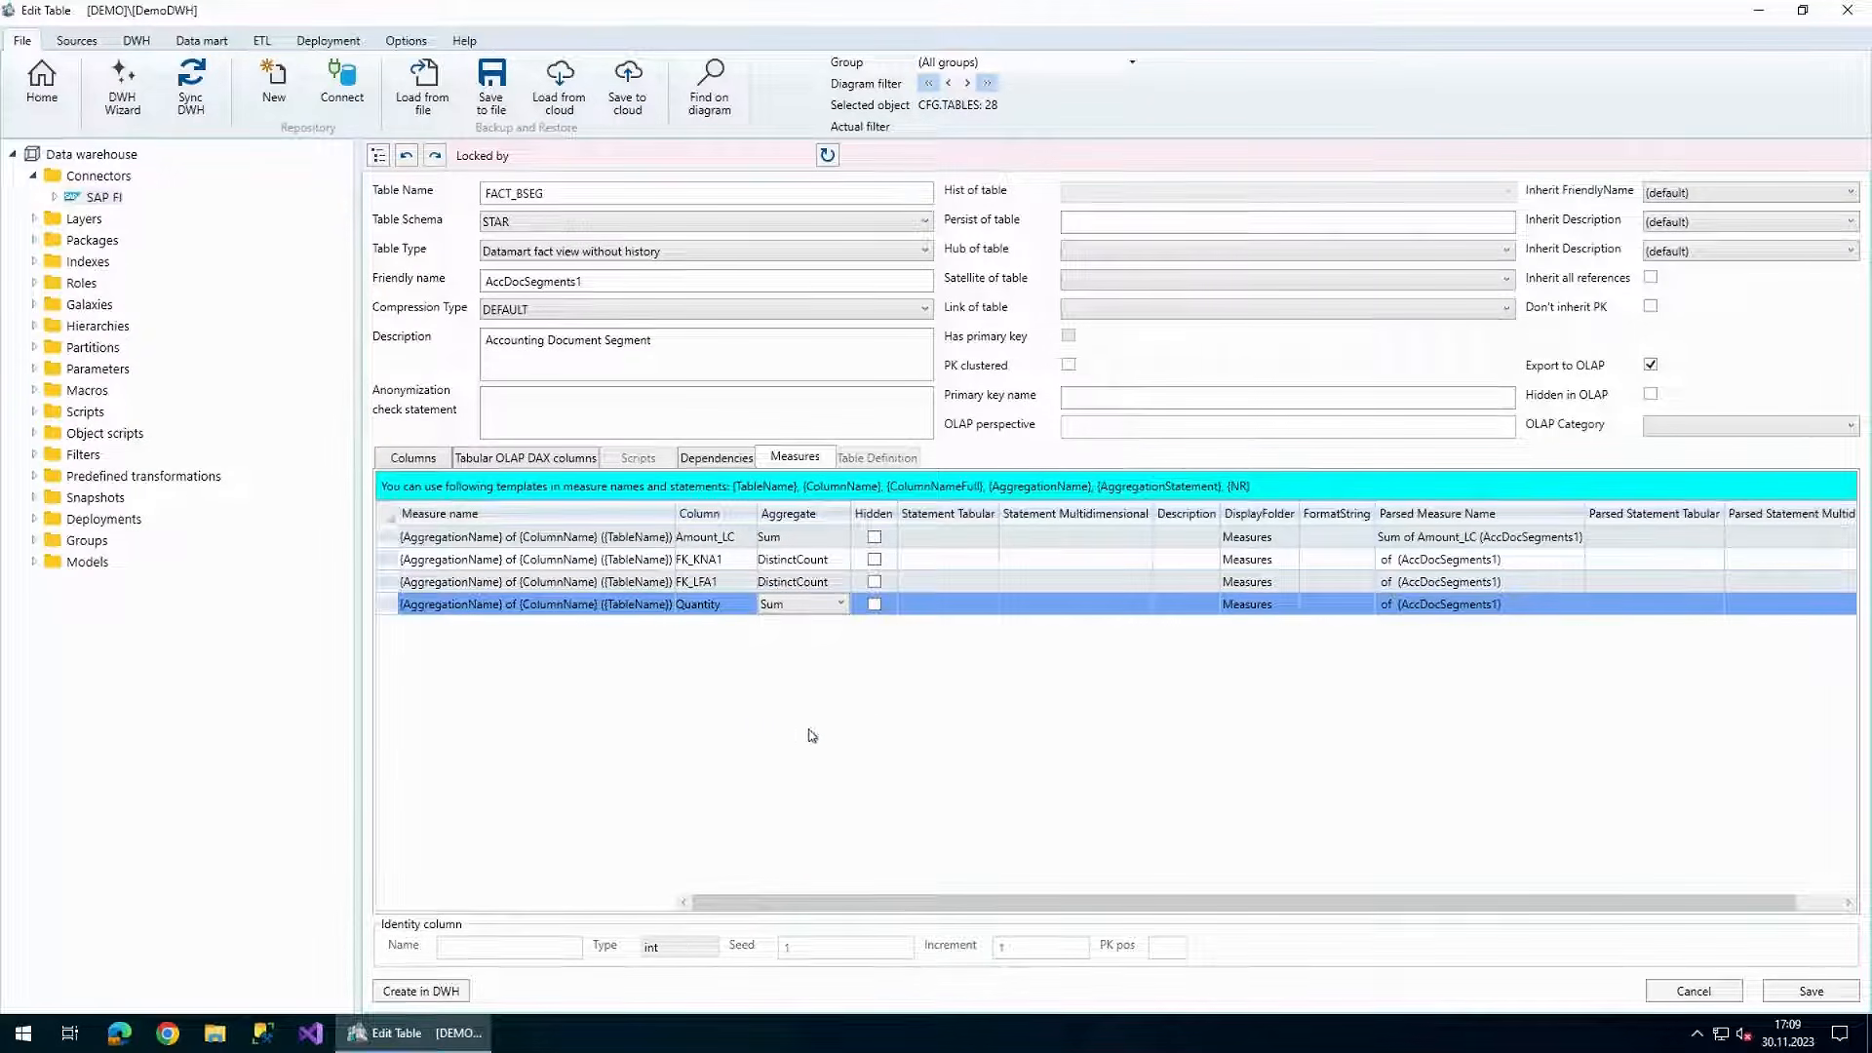
click(1810, 991)
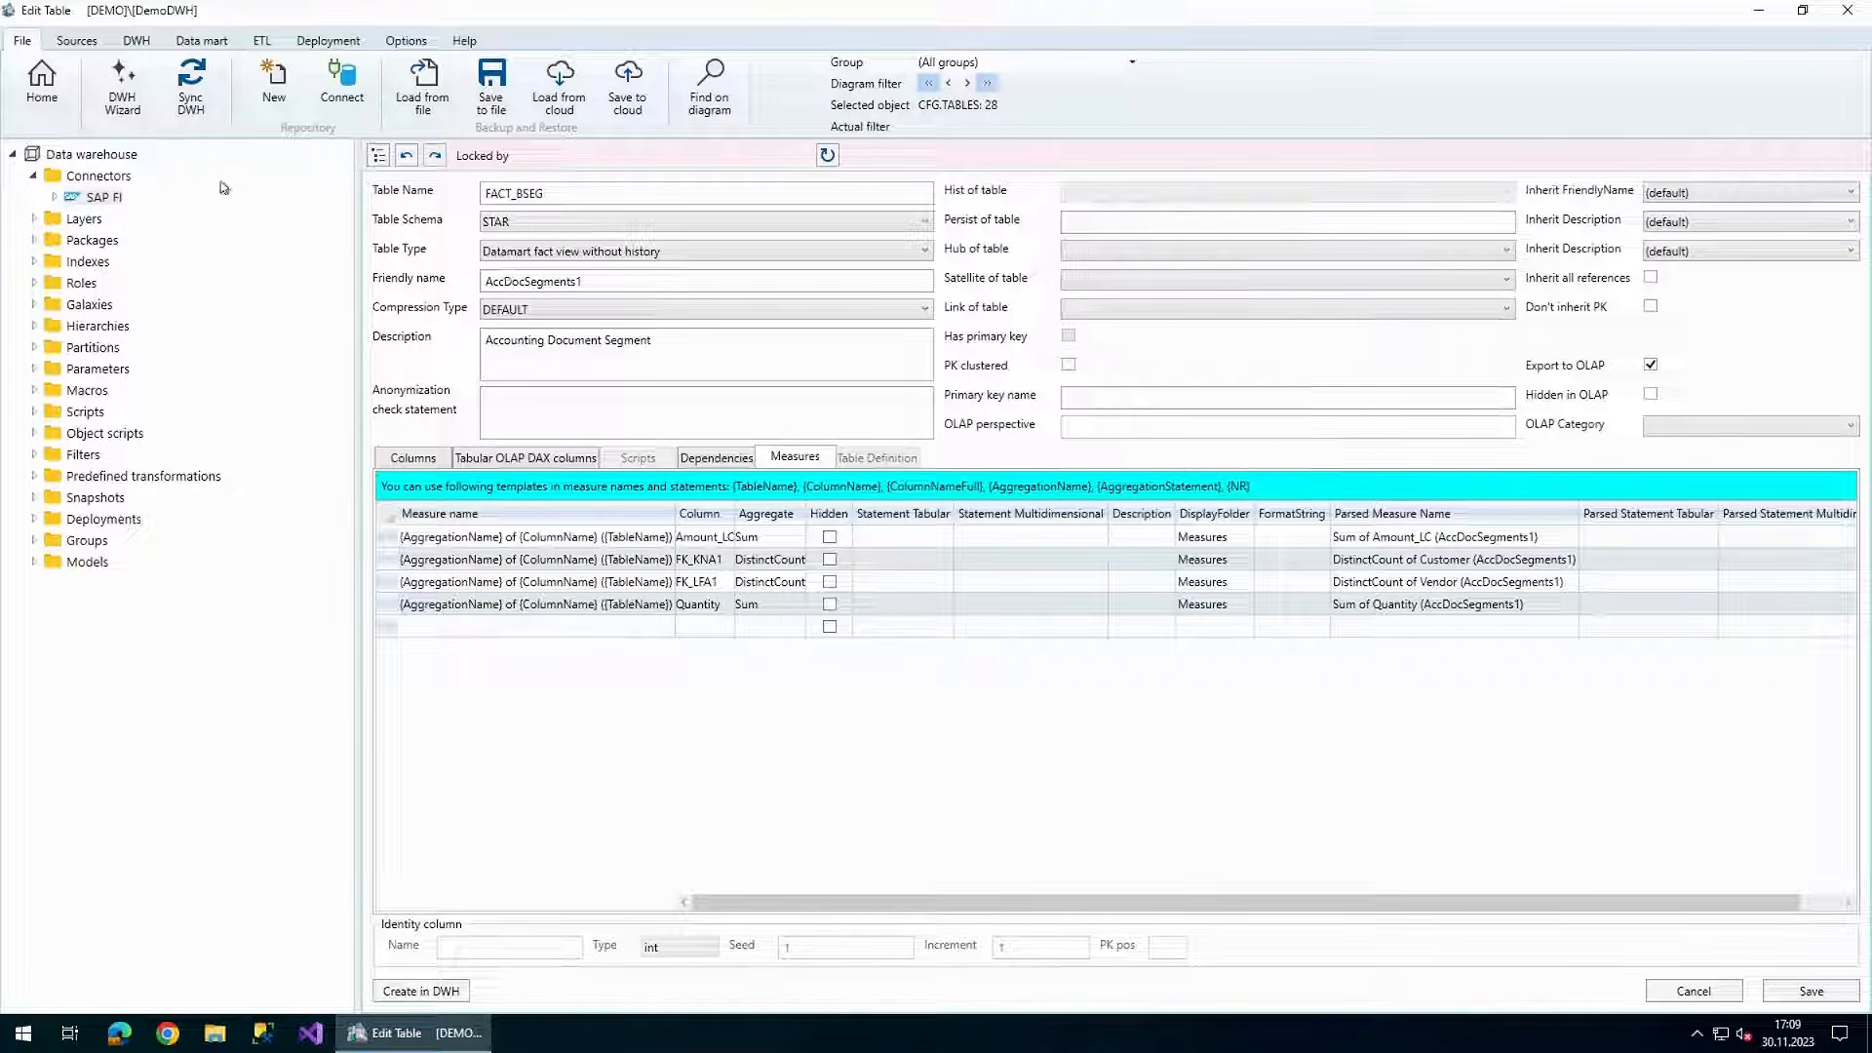
click(42, 83)
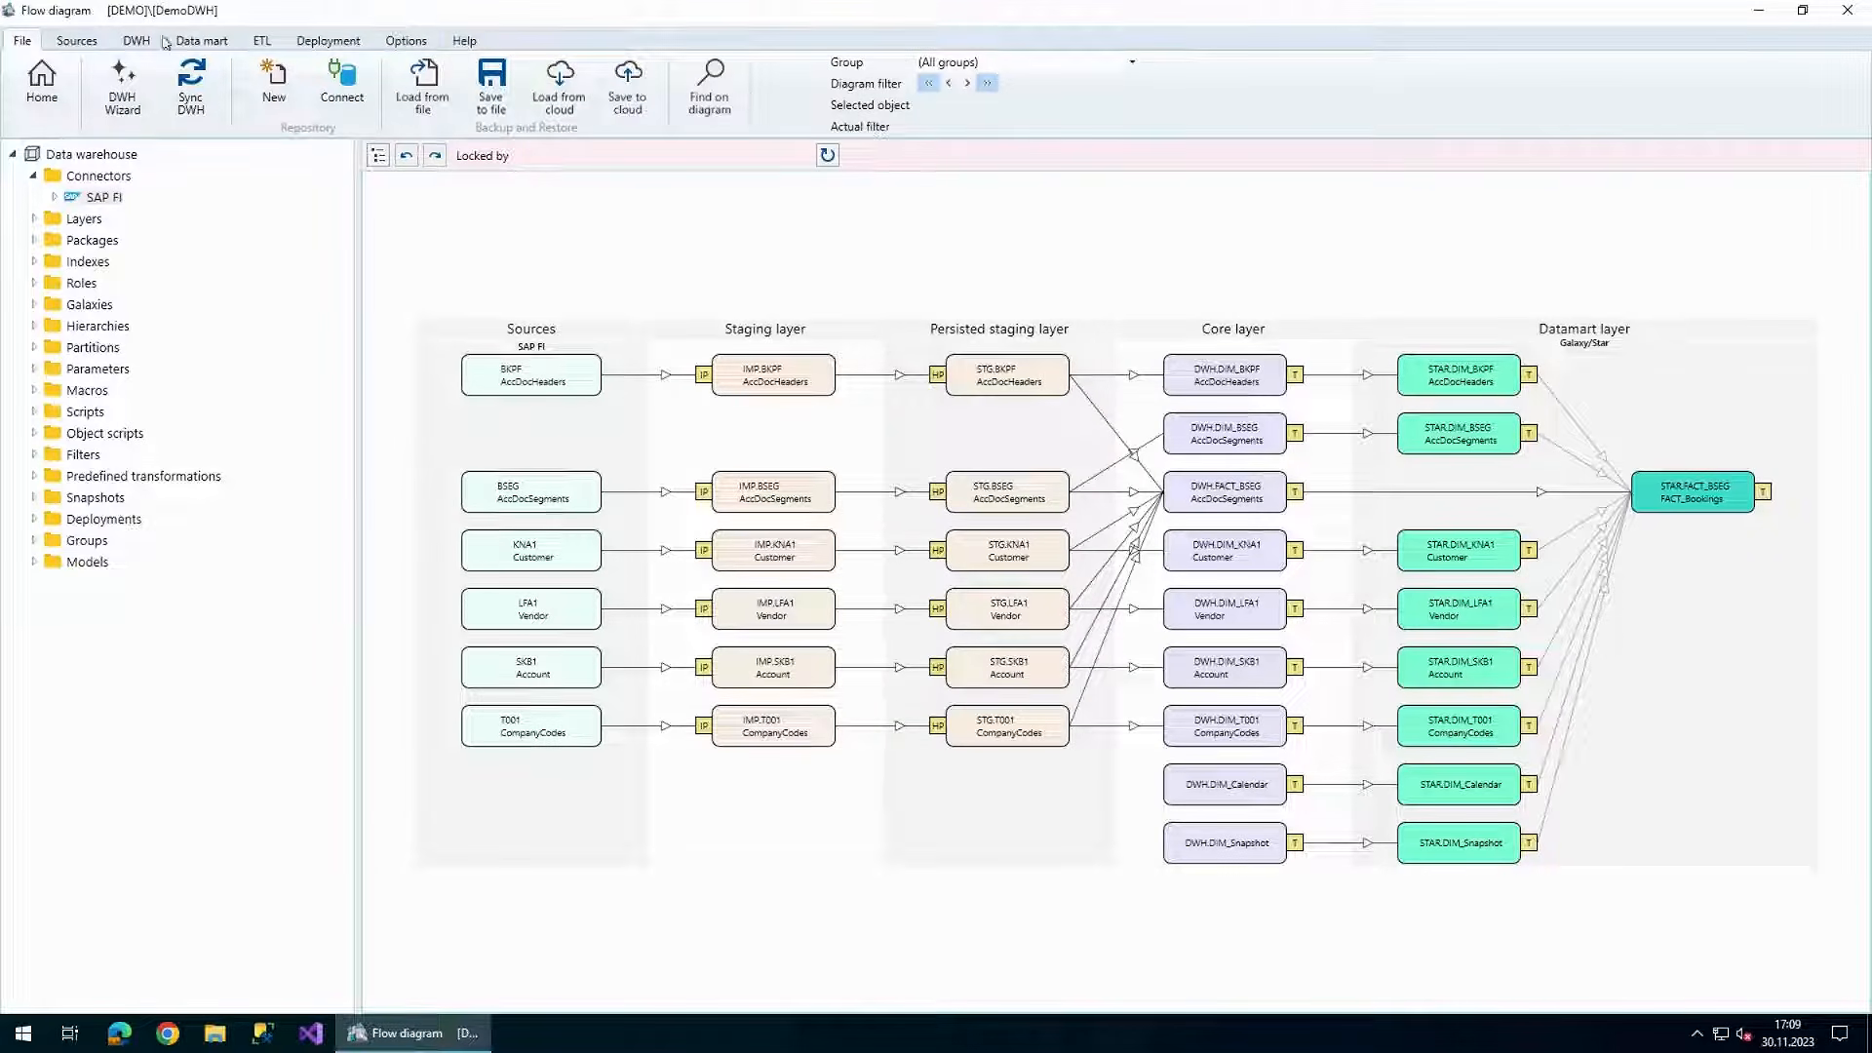
- Create a new deployment package named DeployAzure and set its DACPAC compatibility to 2019
click(328, 40)
click(123, 88)
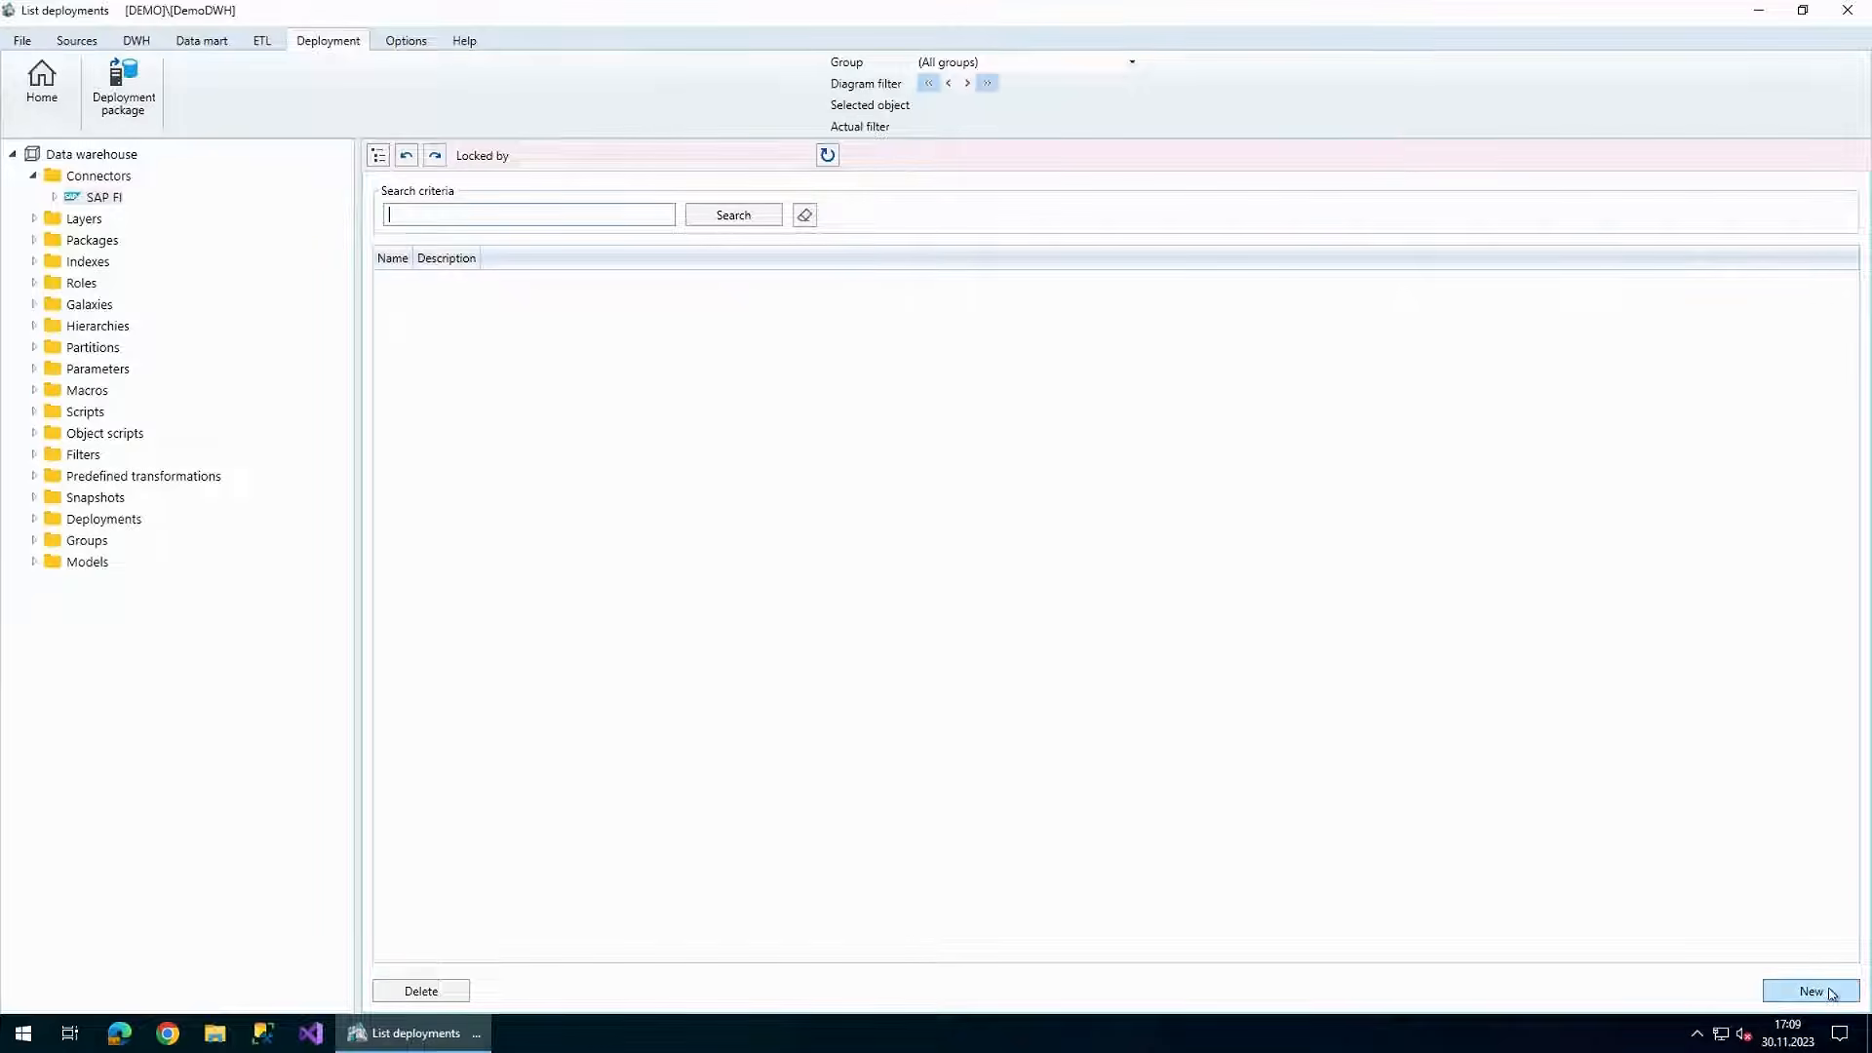
text(DeployAzure)
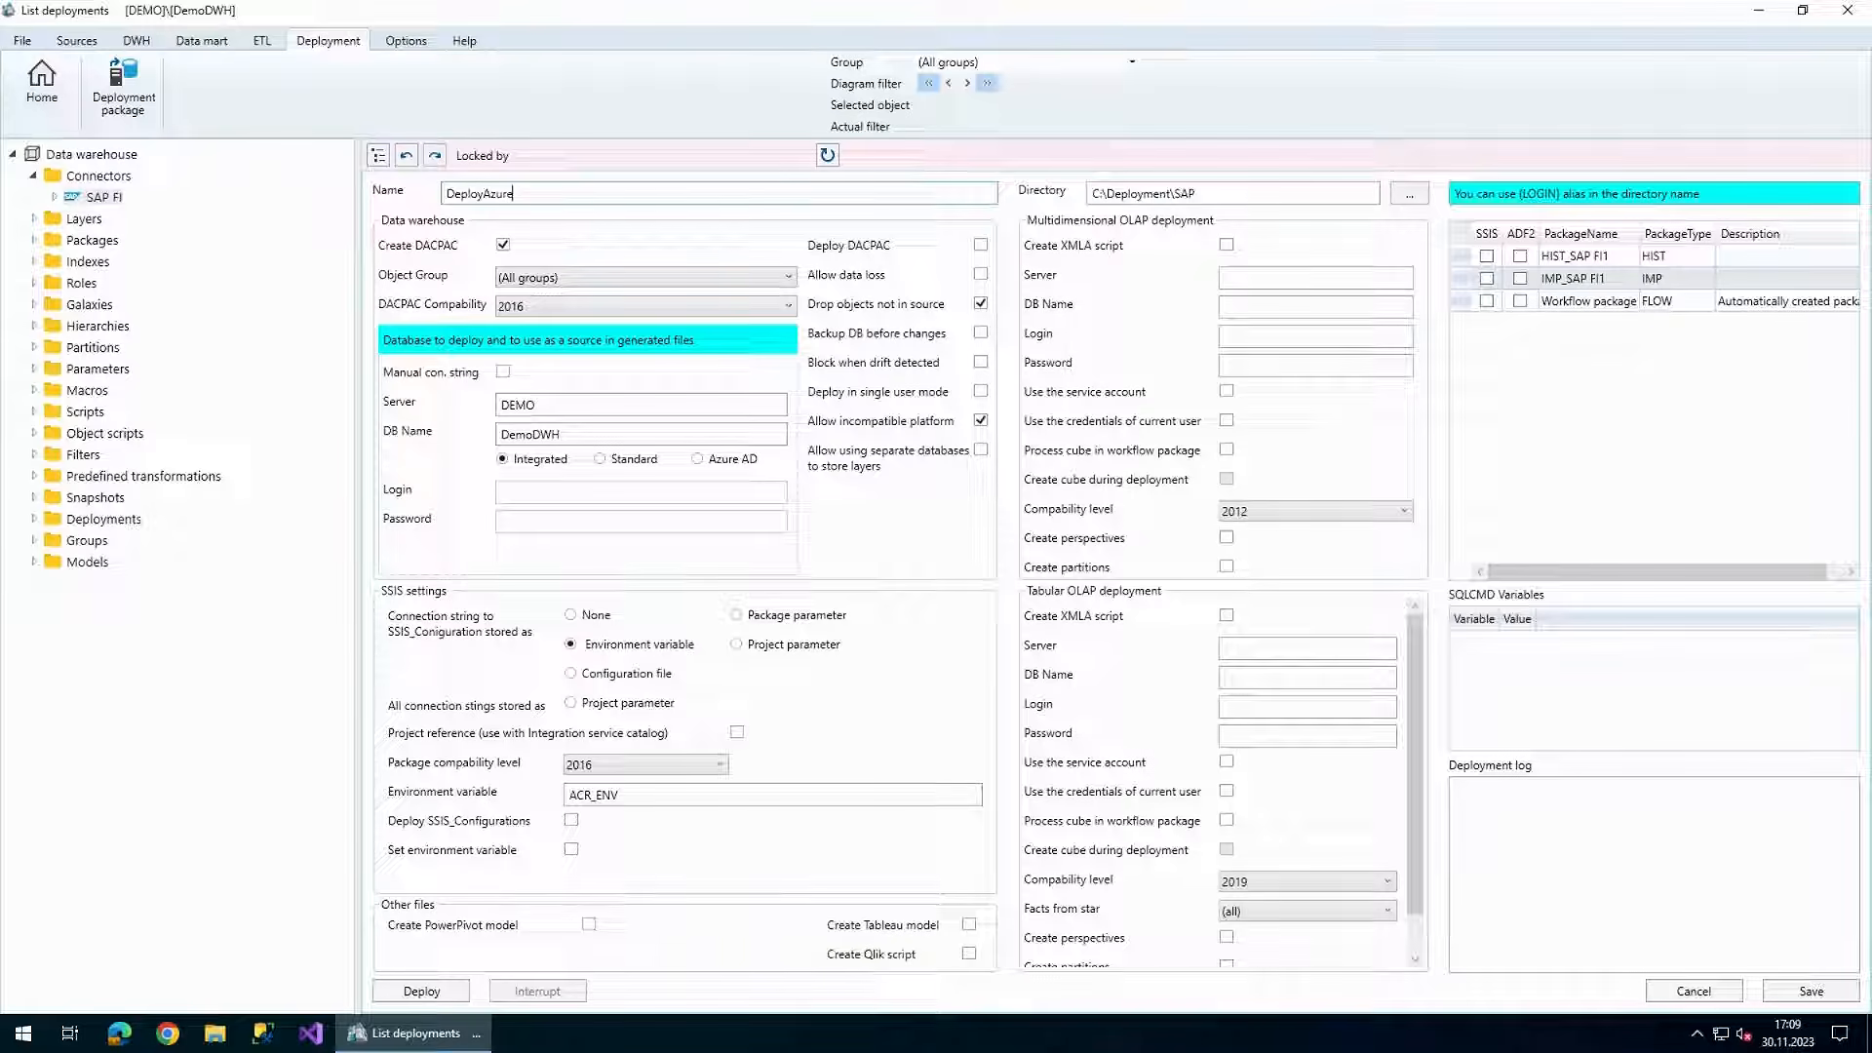
click(536, 306)
click(530, 405)
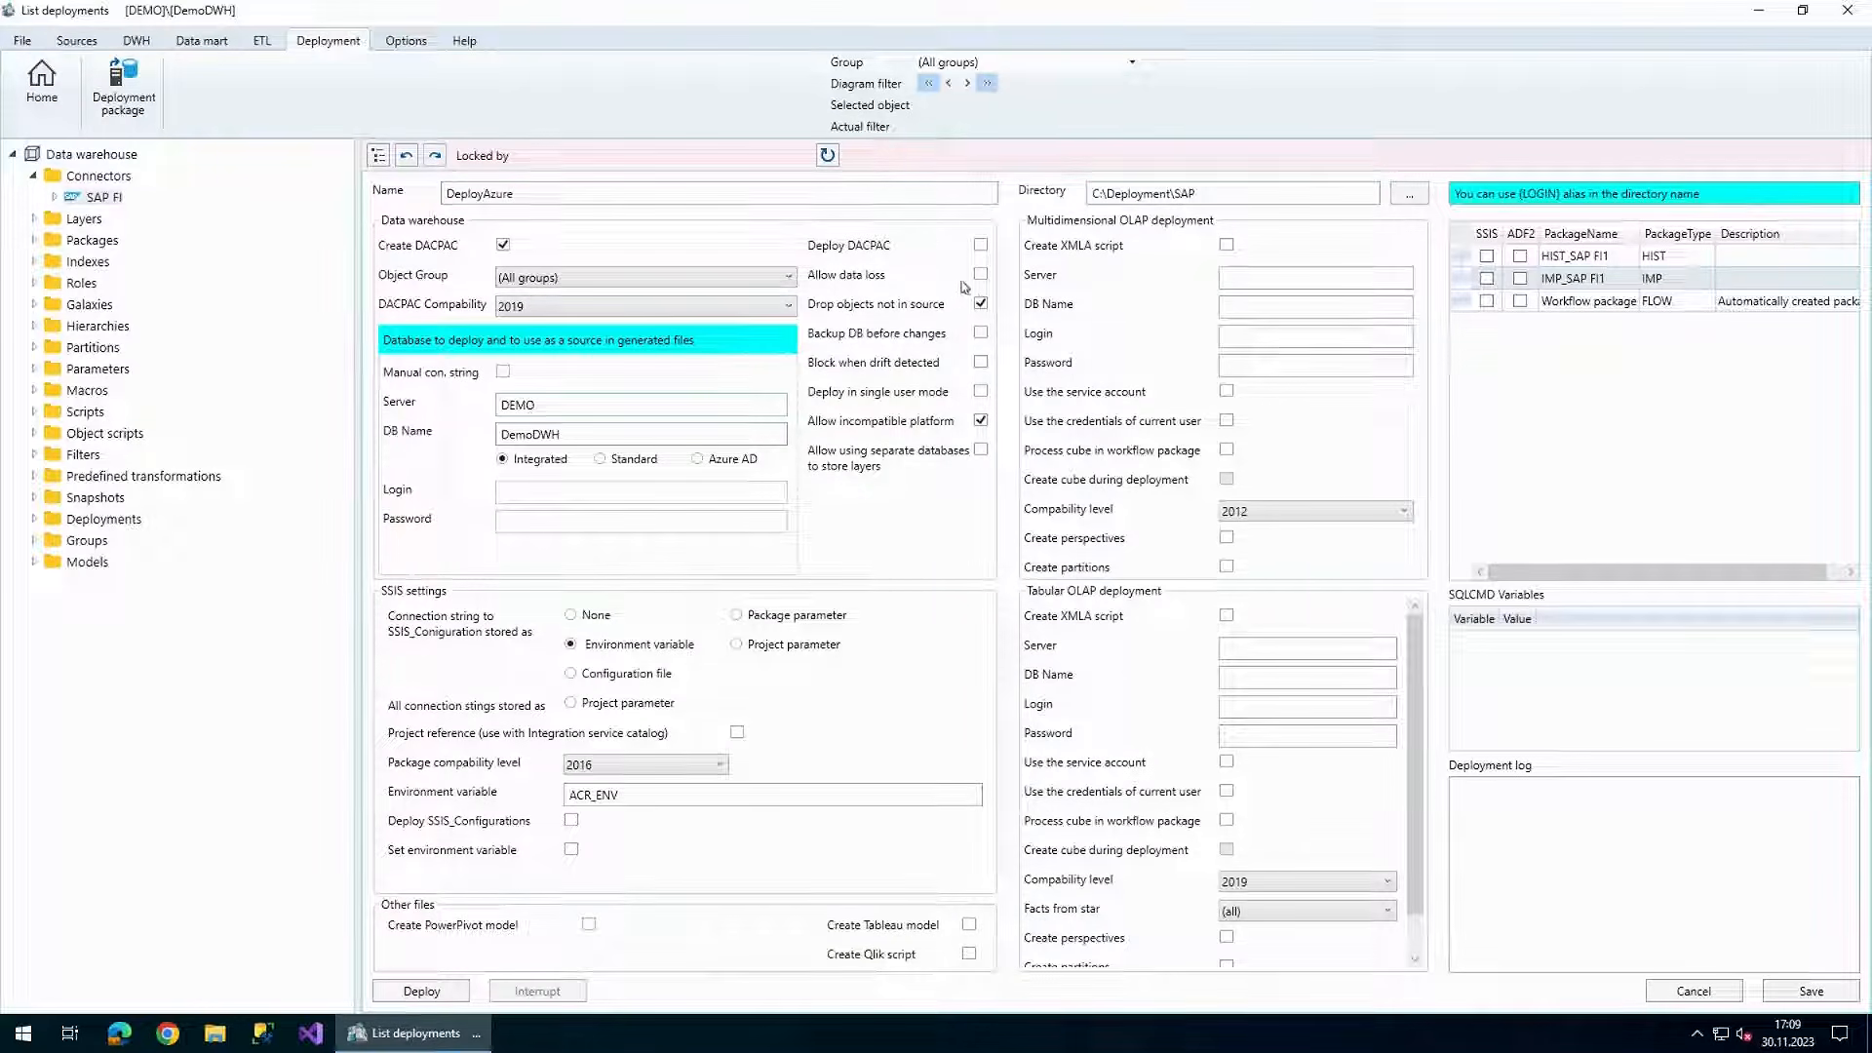
- Set the deployment server to analyticscreator.database.windows.net and database to AV with Standard authentication, and enter the login and password
double_click(582, 414)
text(analyticscreator.database.windows.net)
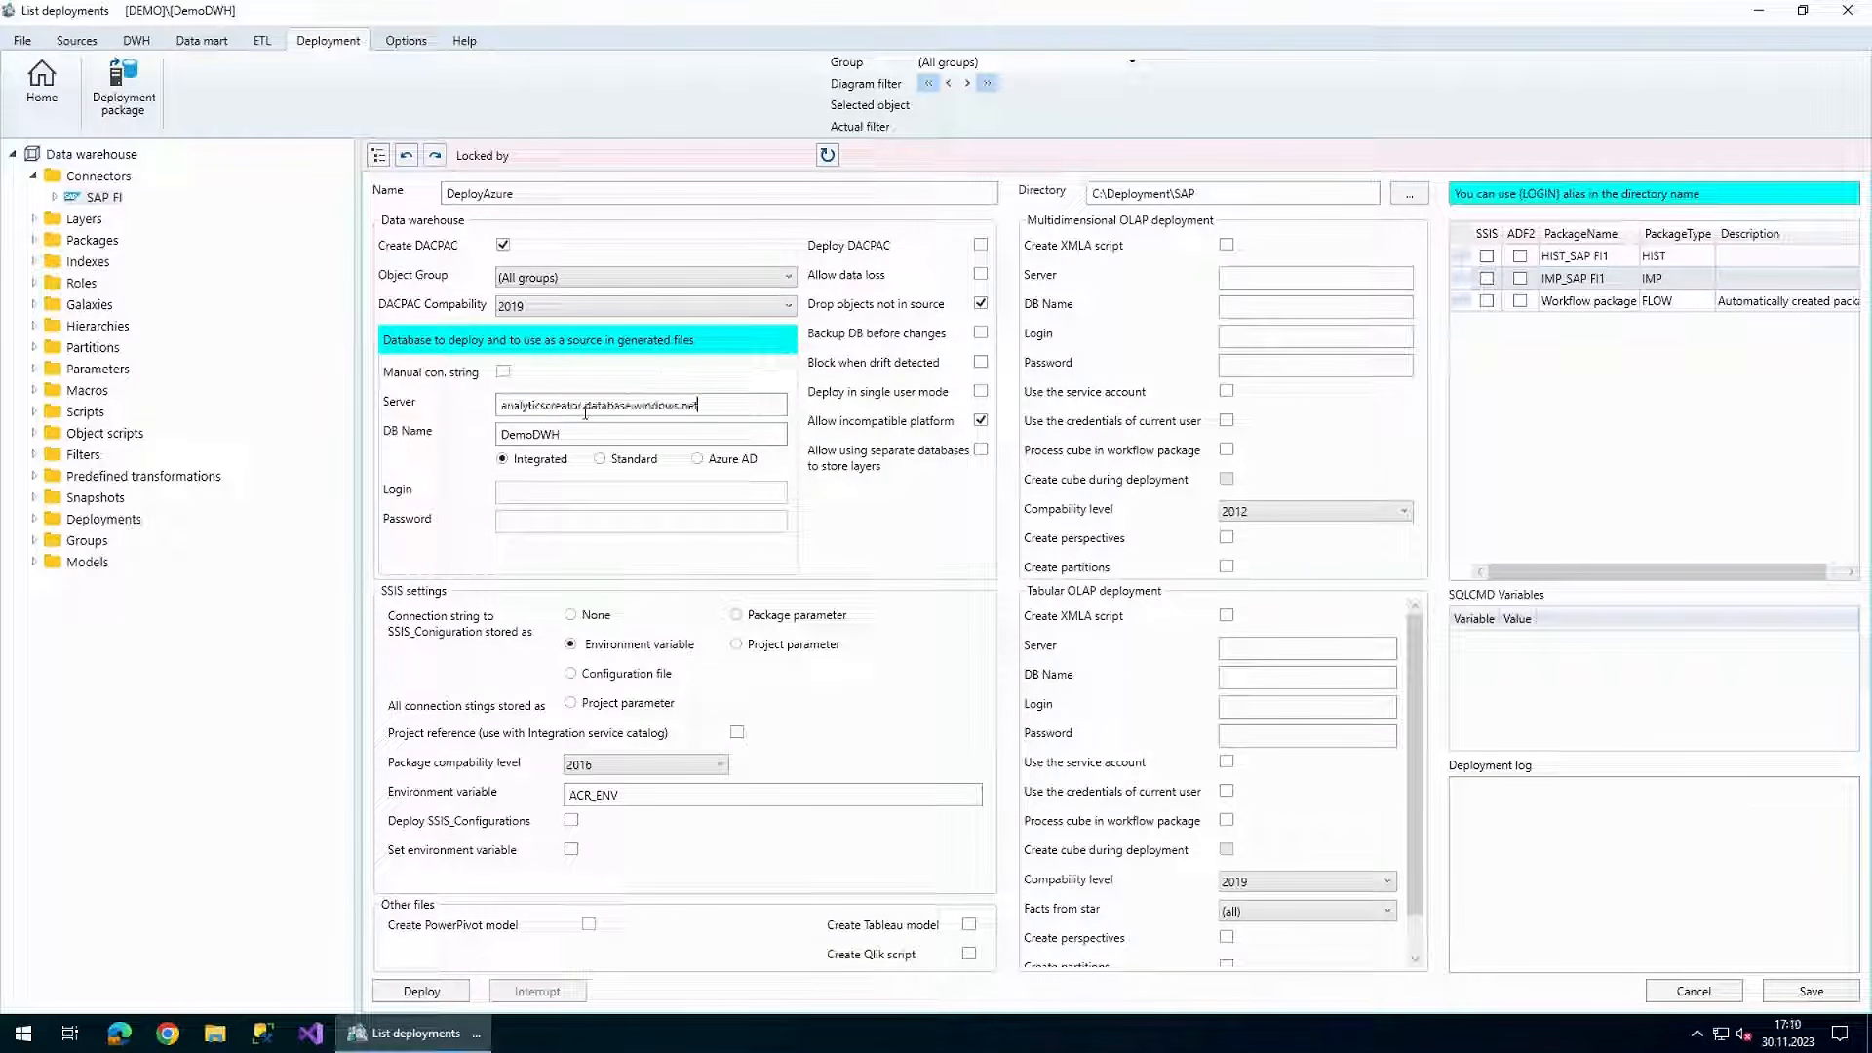
click(599, 459)
double_click(615, 435)
text(AV)
click(536, 503)
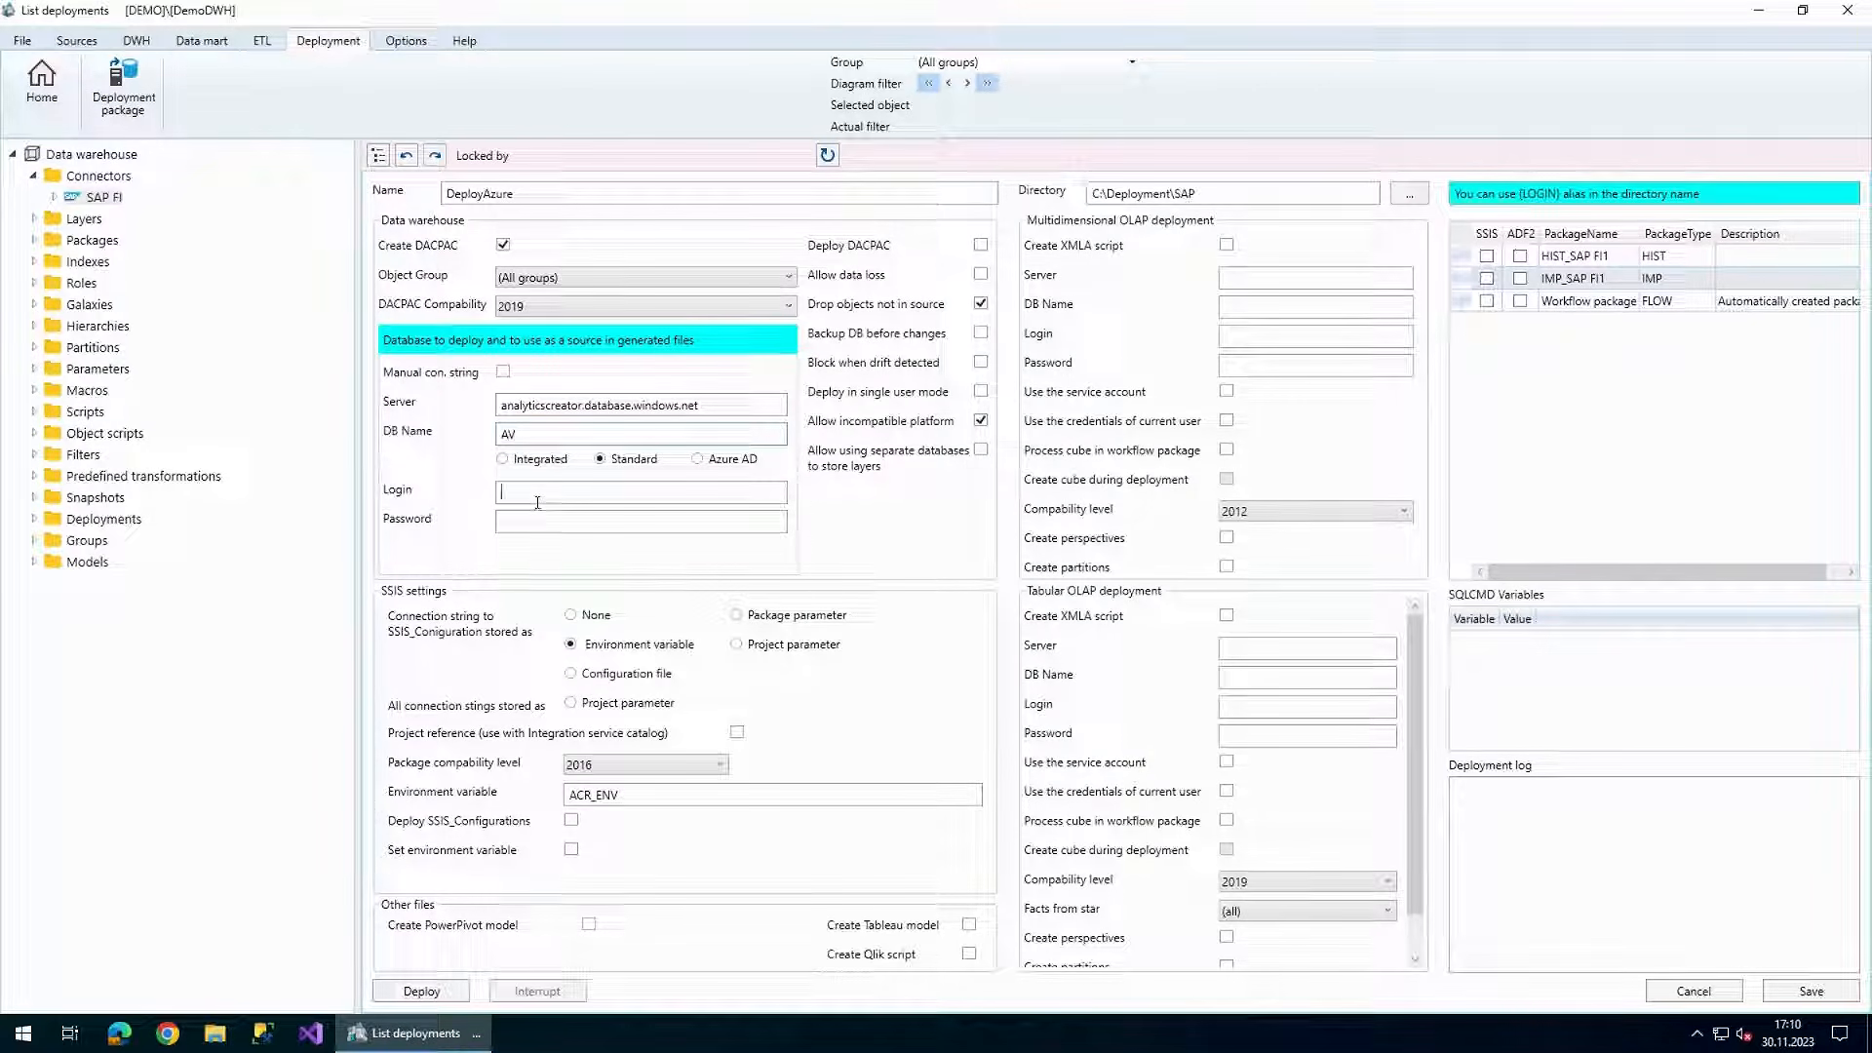
text(dso•••••••)
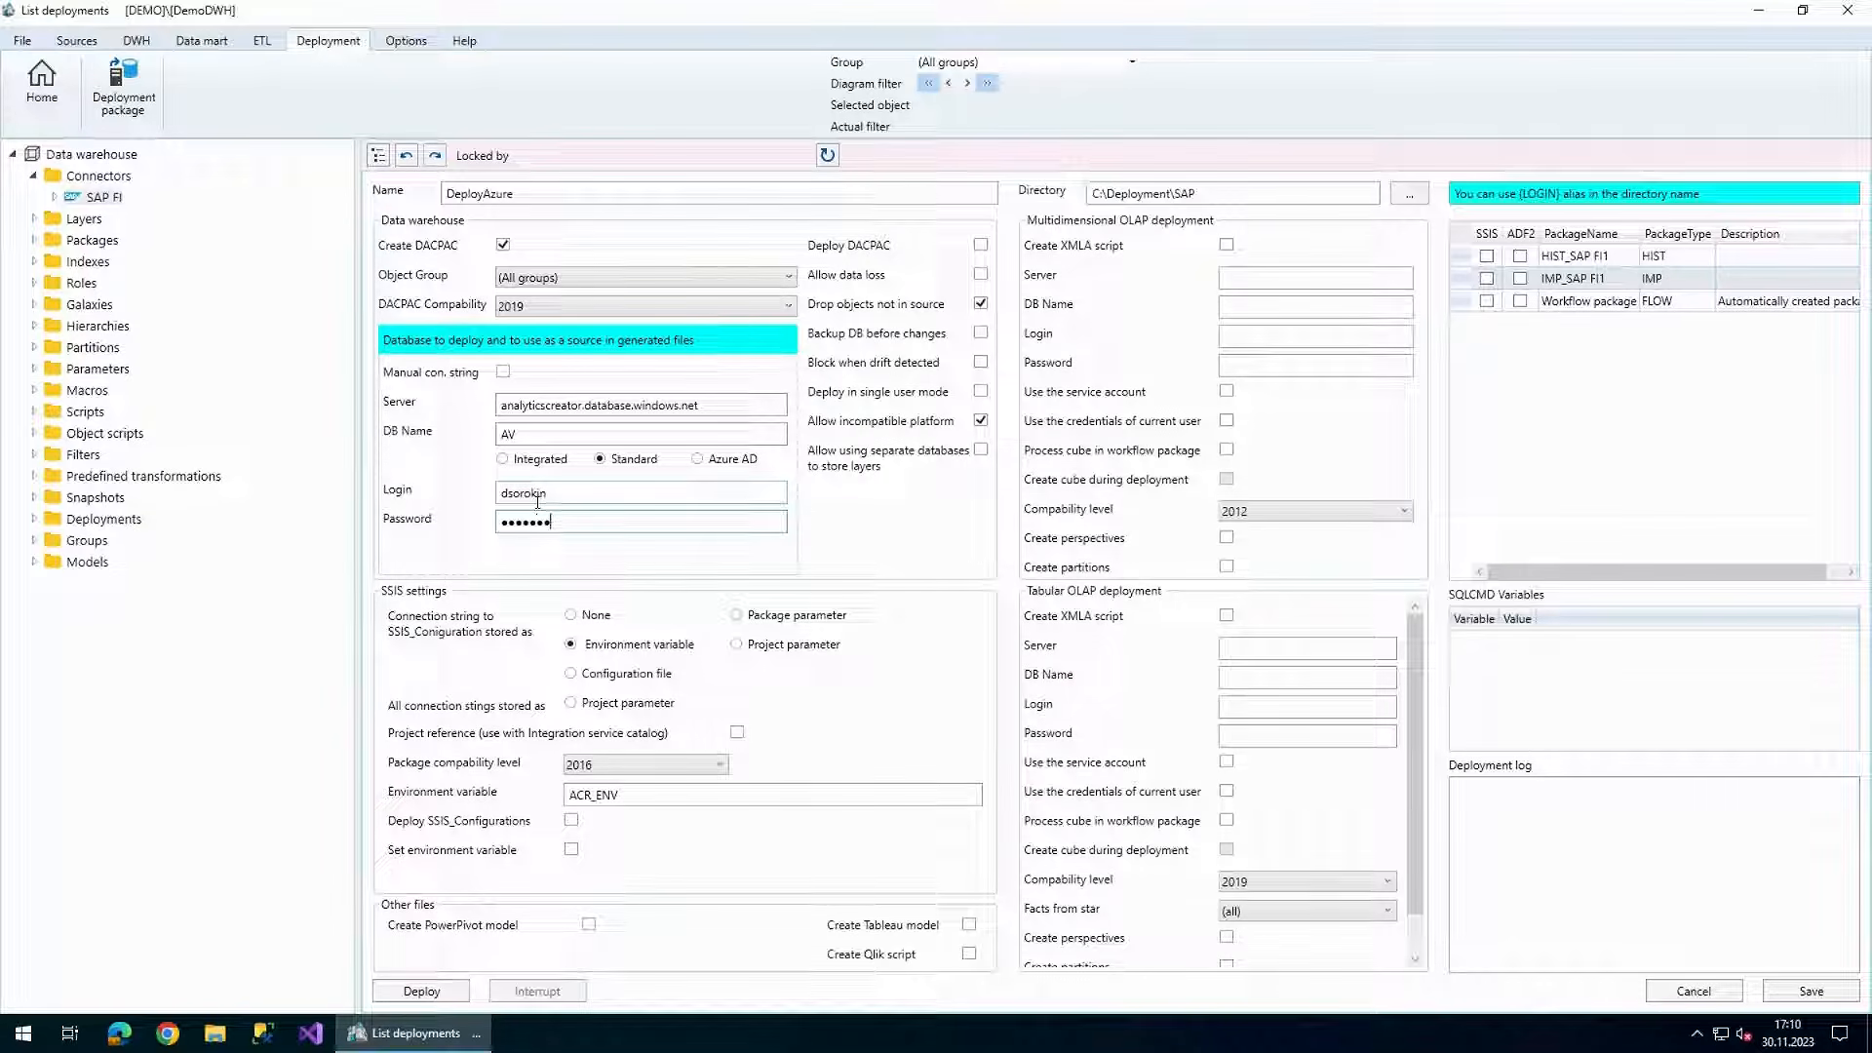
- Set the package compatibility level in the SSIS settings to 2019
click(585, 763)
click(595, 876)
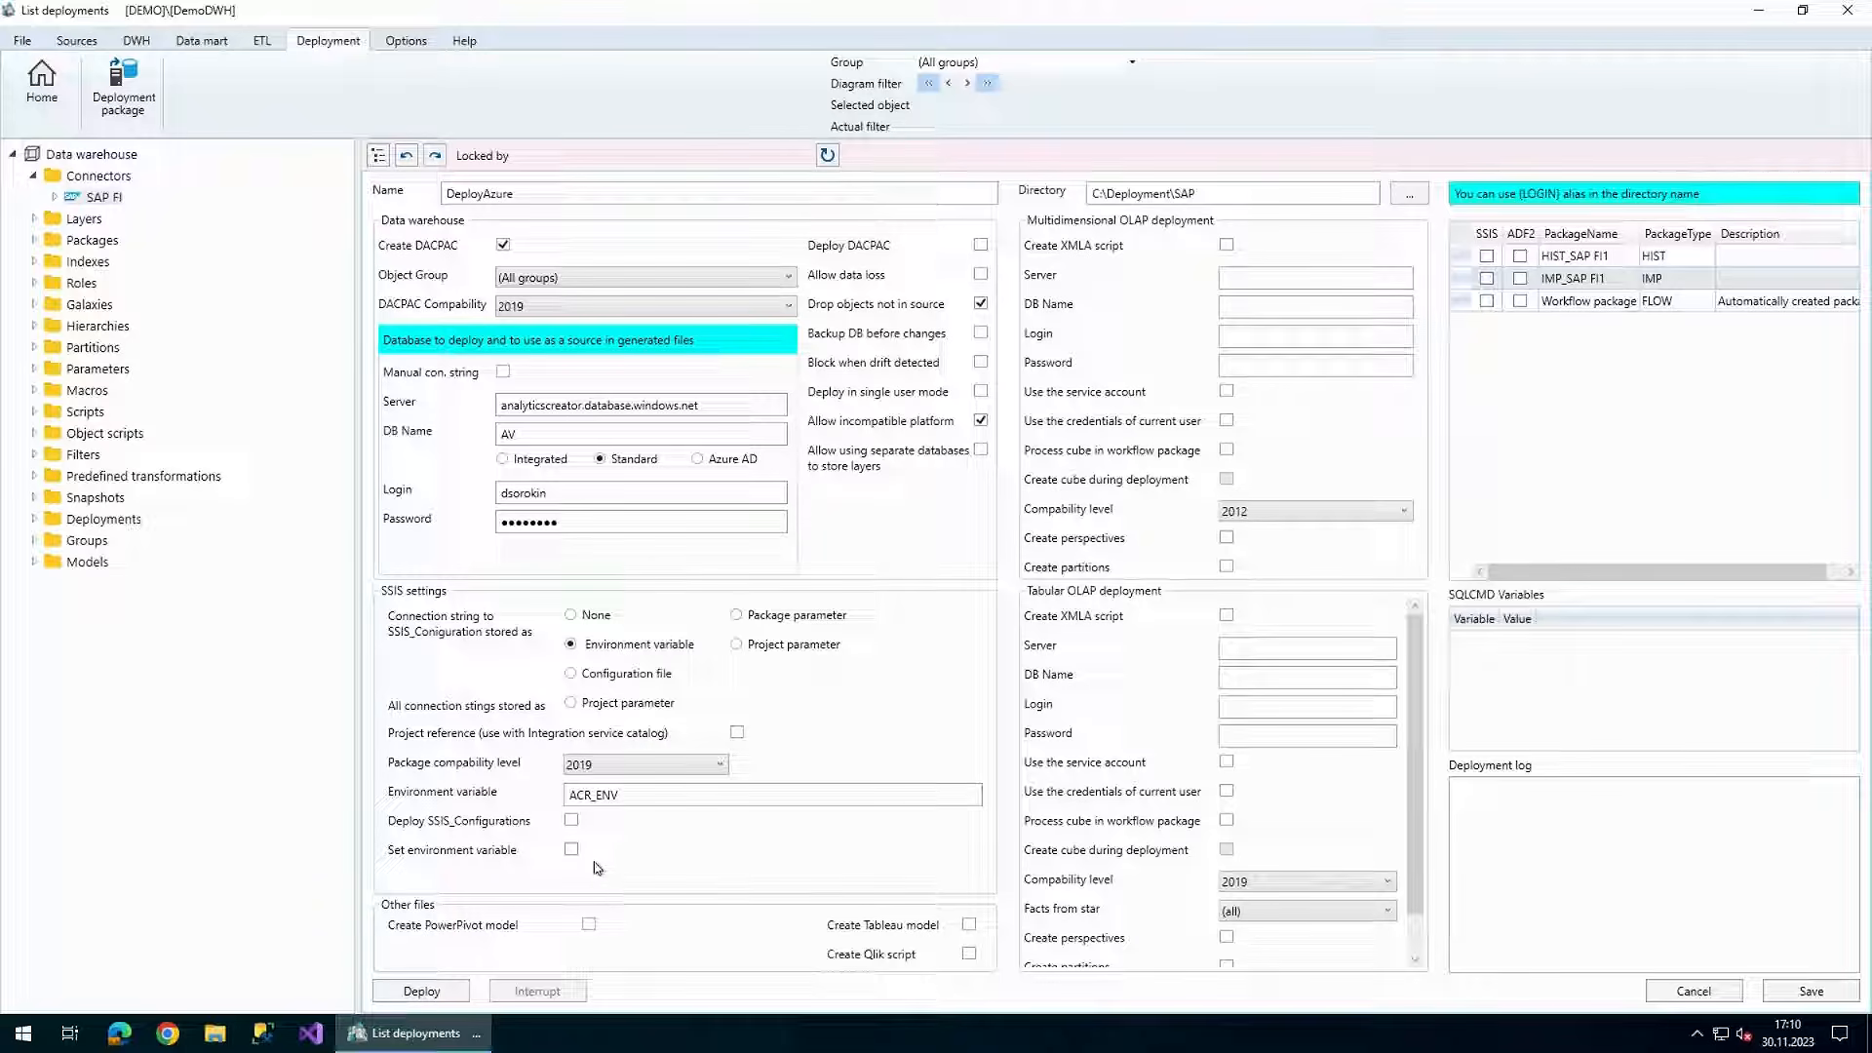
- Enable deploying SSIS_Configurations and setting the environment variable, and include all listed packages as SSIS packages
click(572, 820)
click(572, 852)
click(1489, 238)
- Enable the tabular XMLA script with server powerbi://api.powerbi.com/v1.0/myorg/AV and database SAPDWH, and enter the login and password
click(1226, 615)
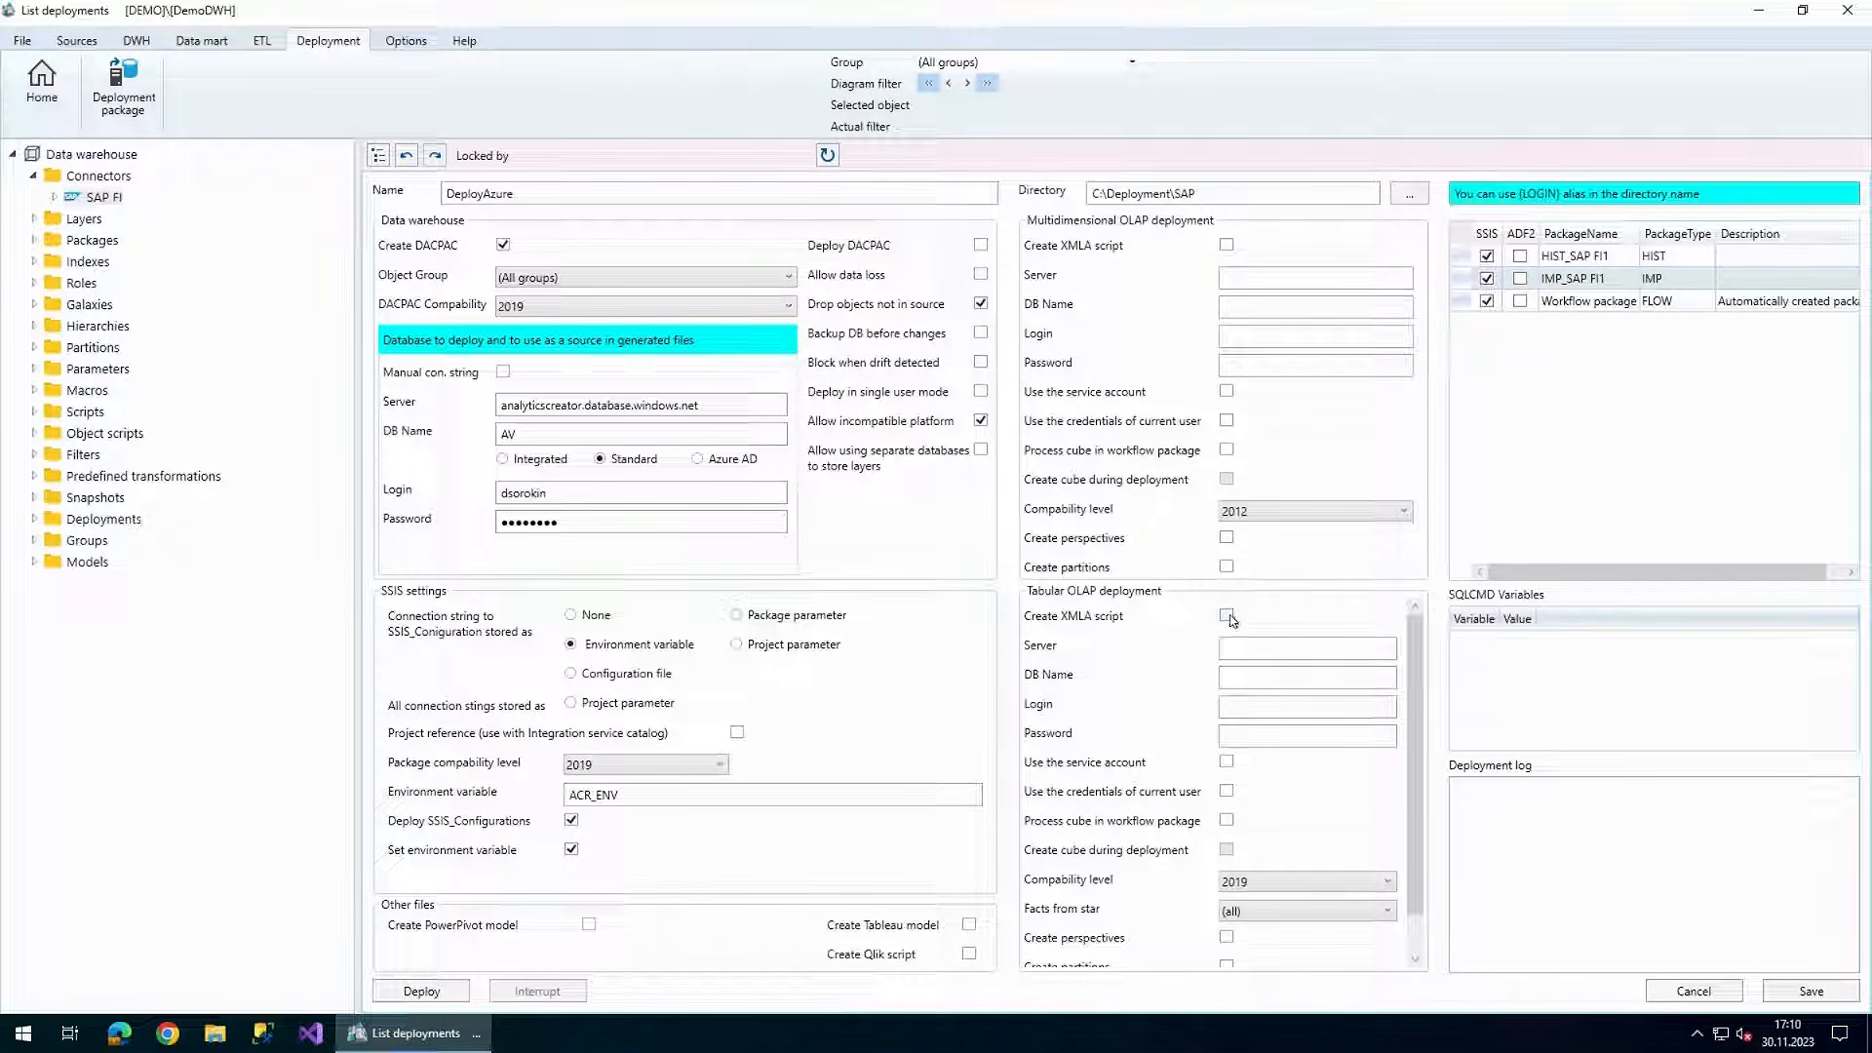
click(1271, 655)
text(powerbi://api.powerbi.com/v1.0/myorg/AV)
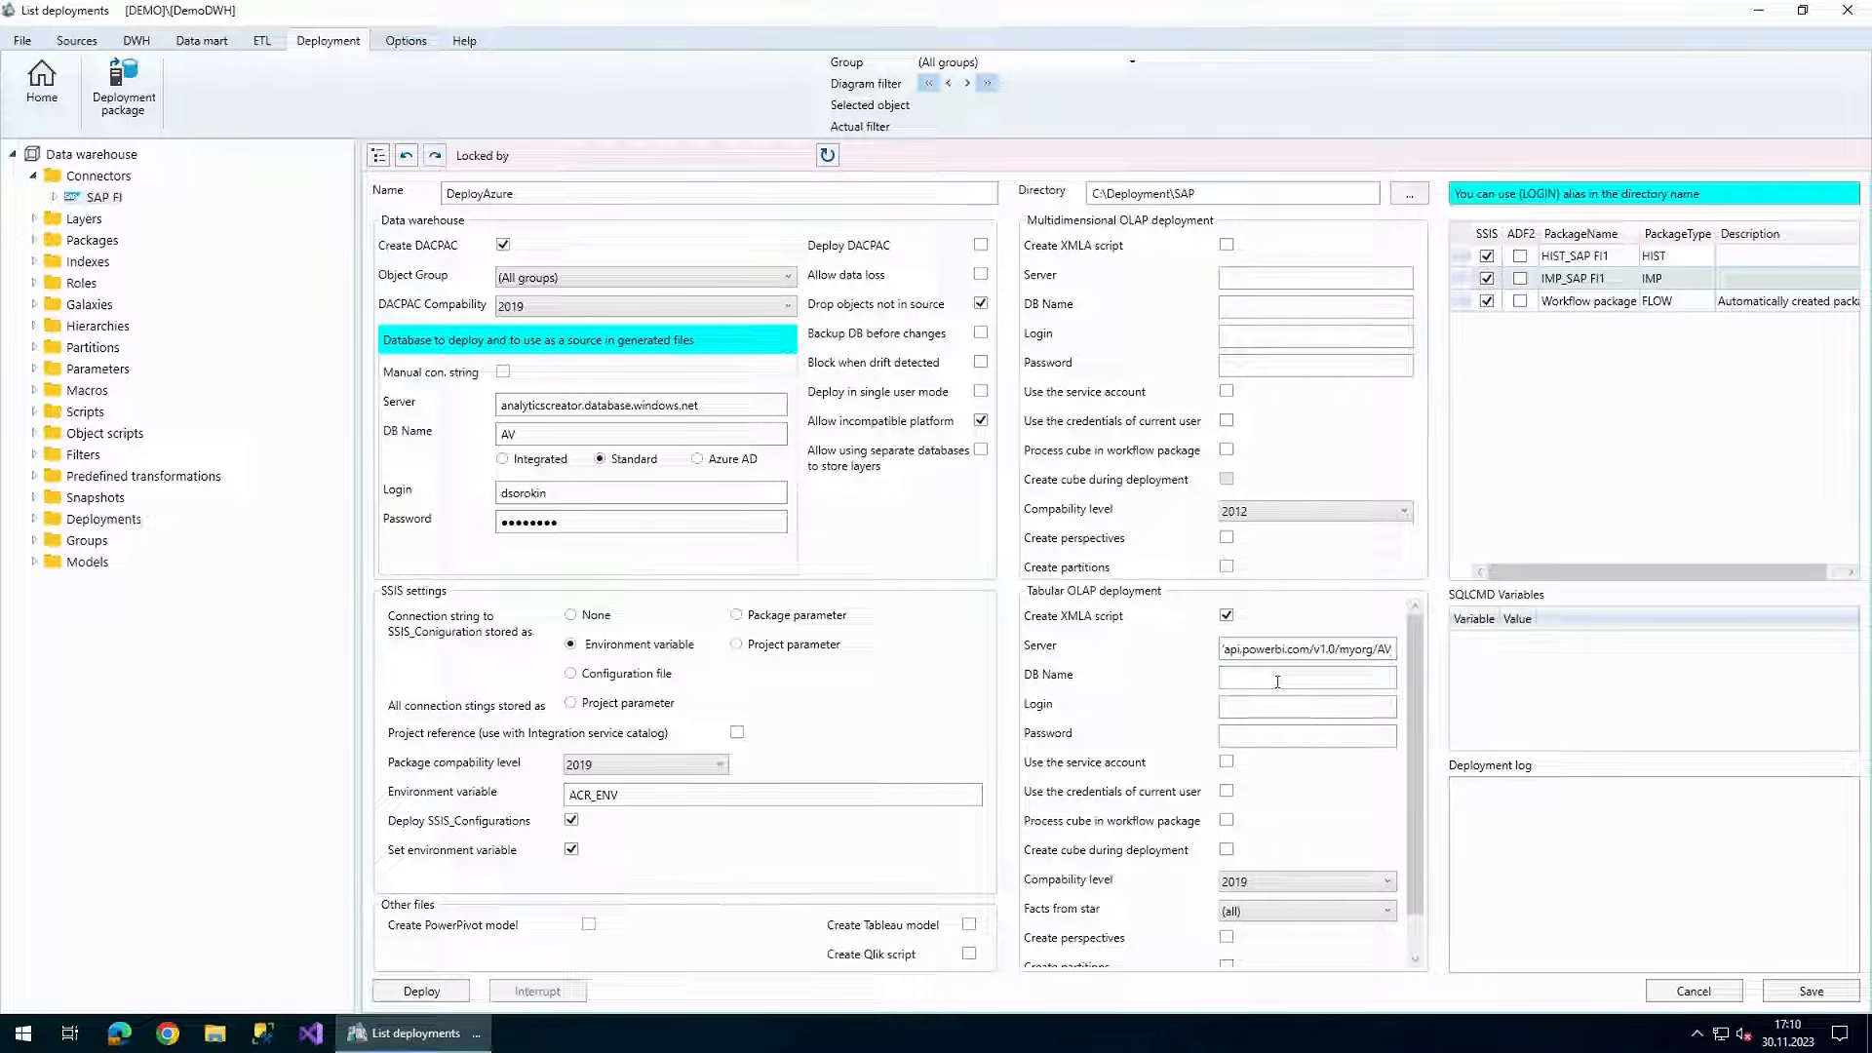
click(1292, 683)
text(SAPDWH)
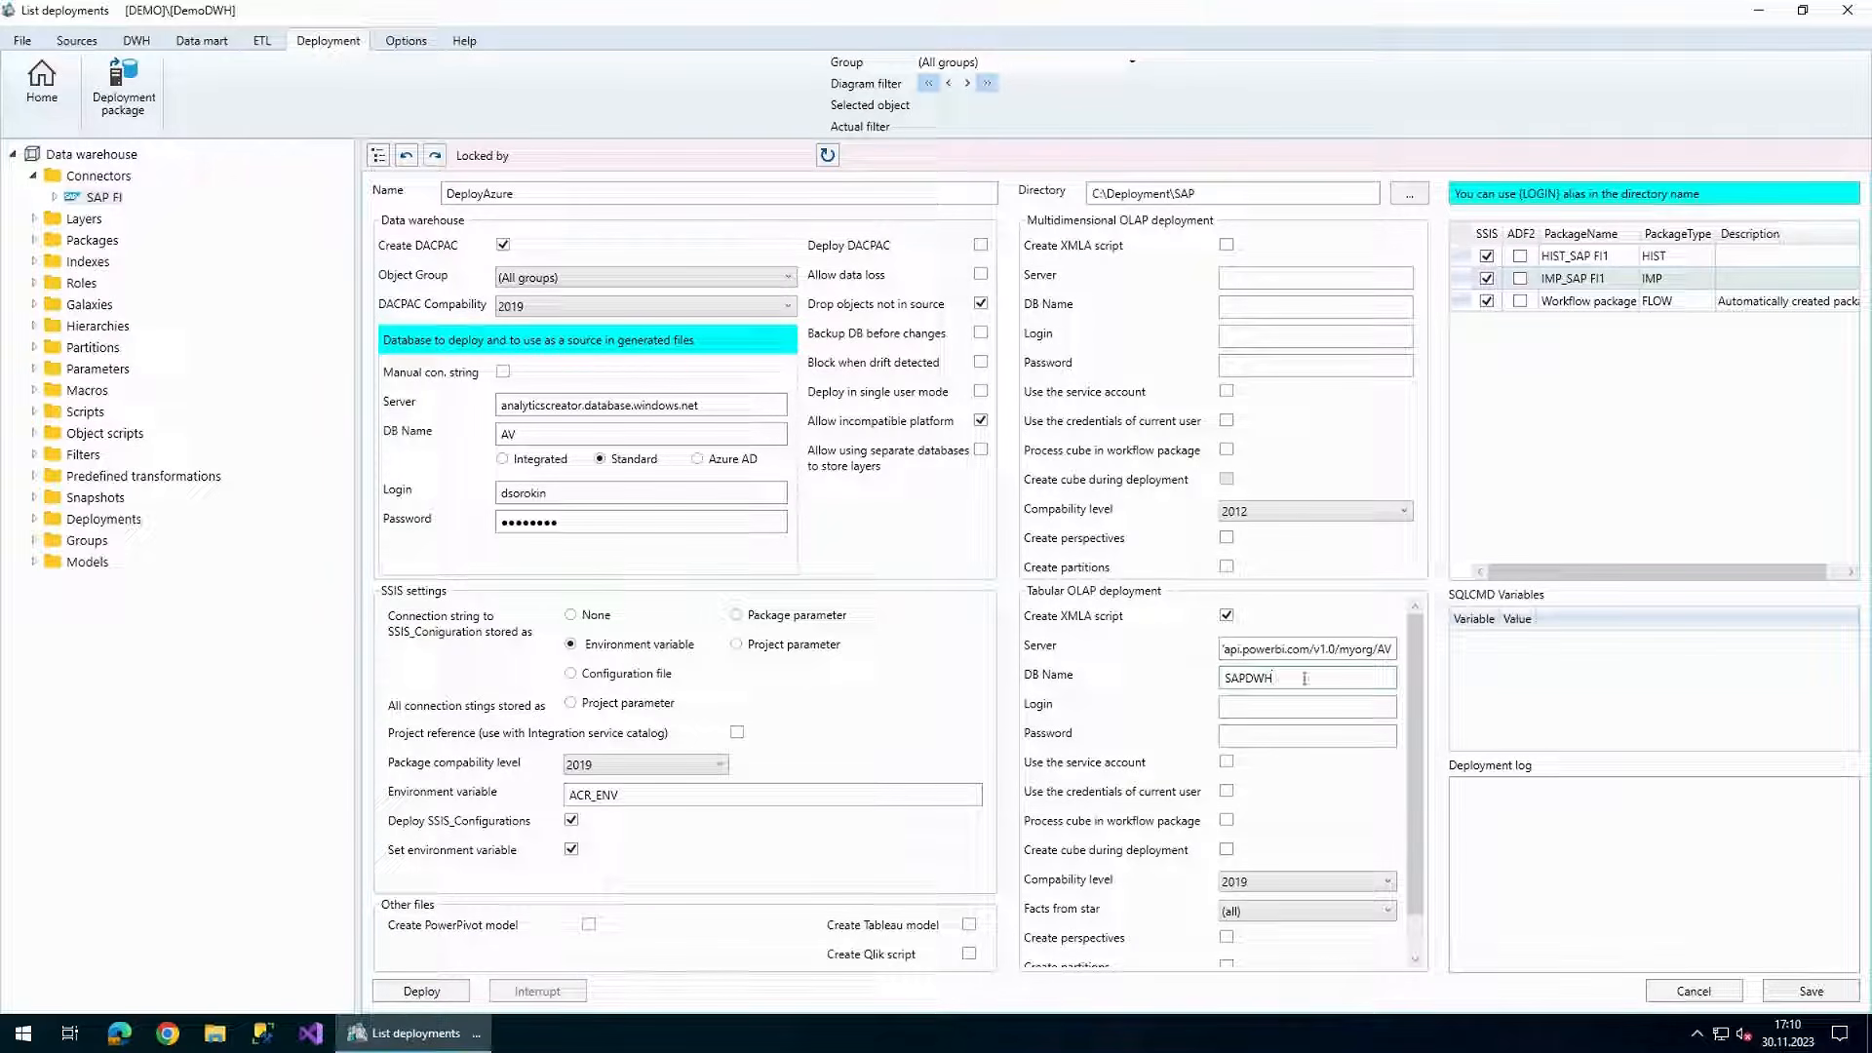
key(ctrl+v)
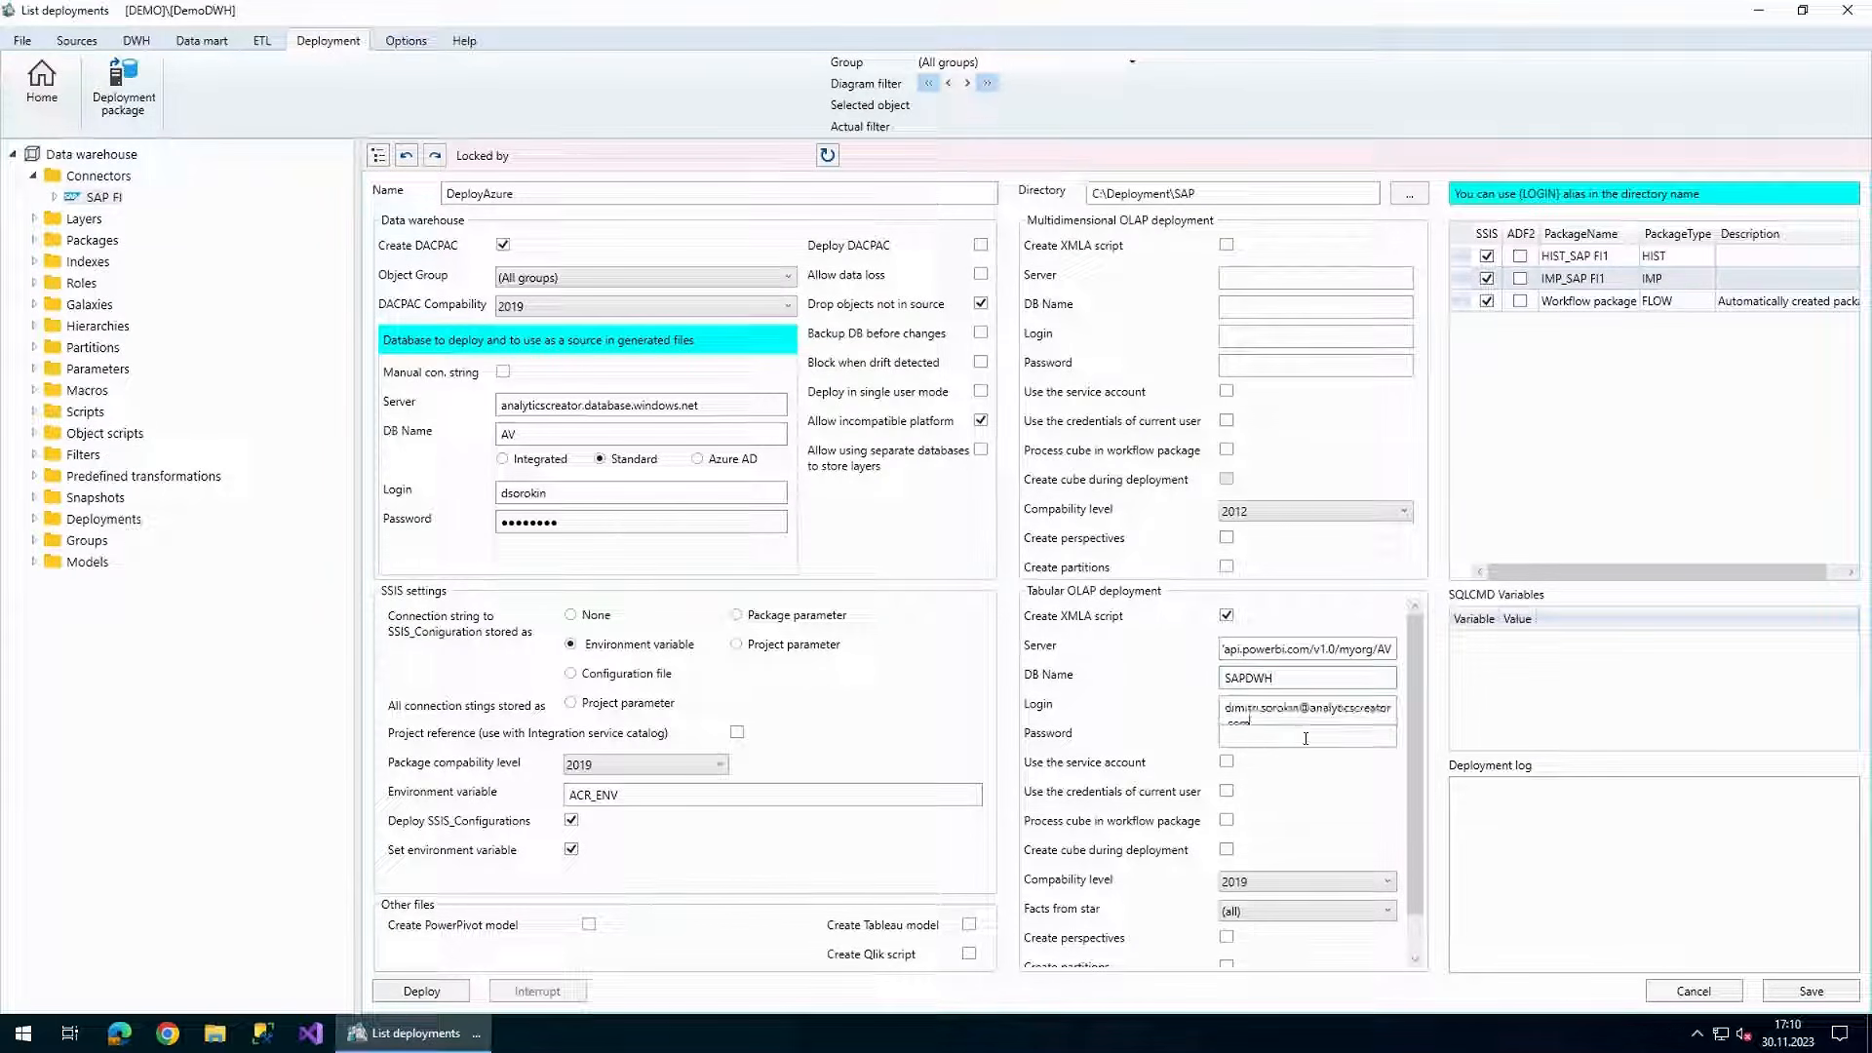
click(1304, 739)
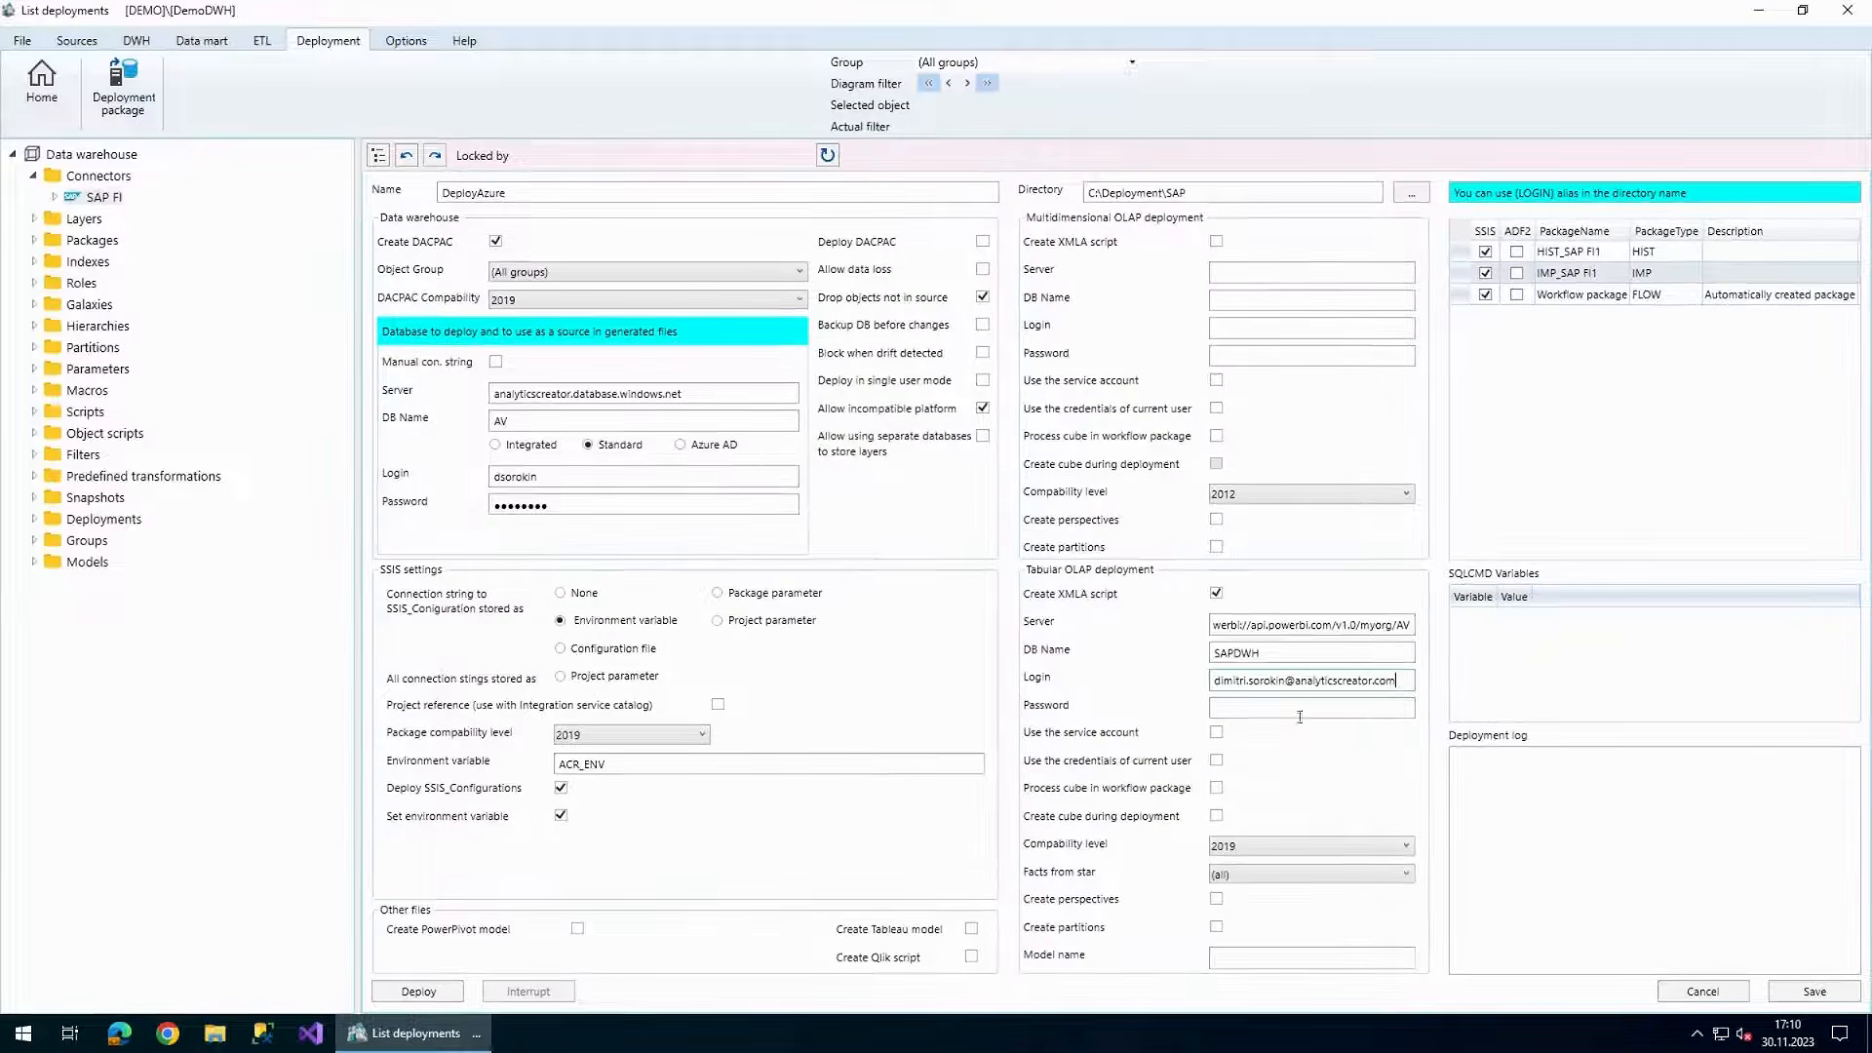
text(••••)
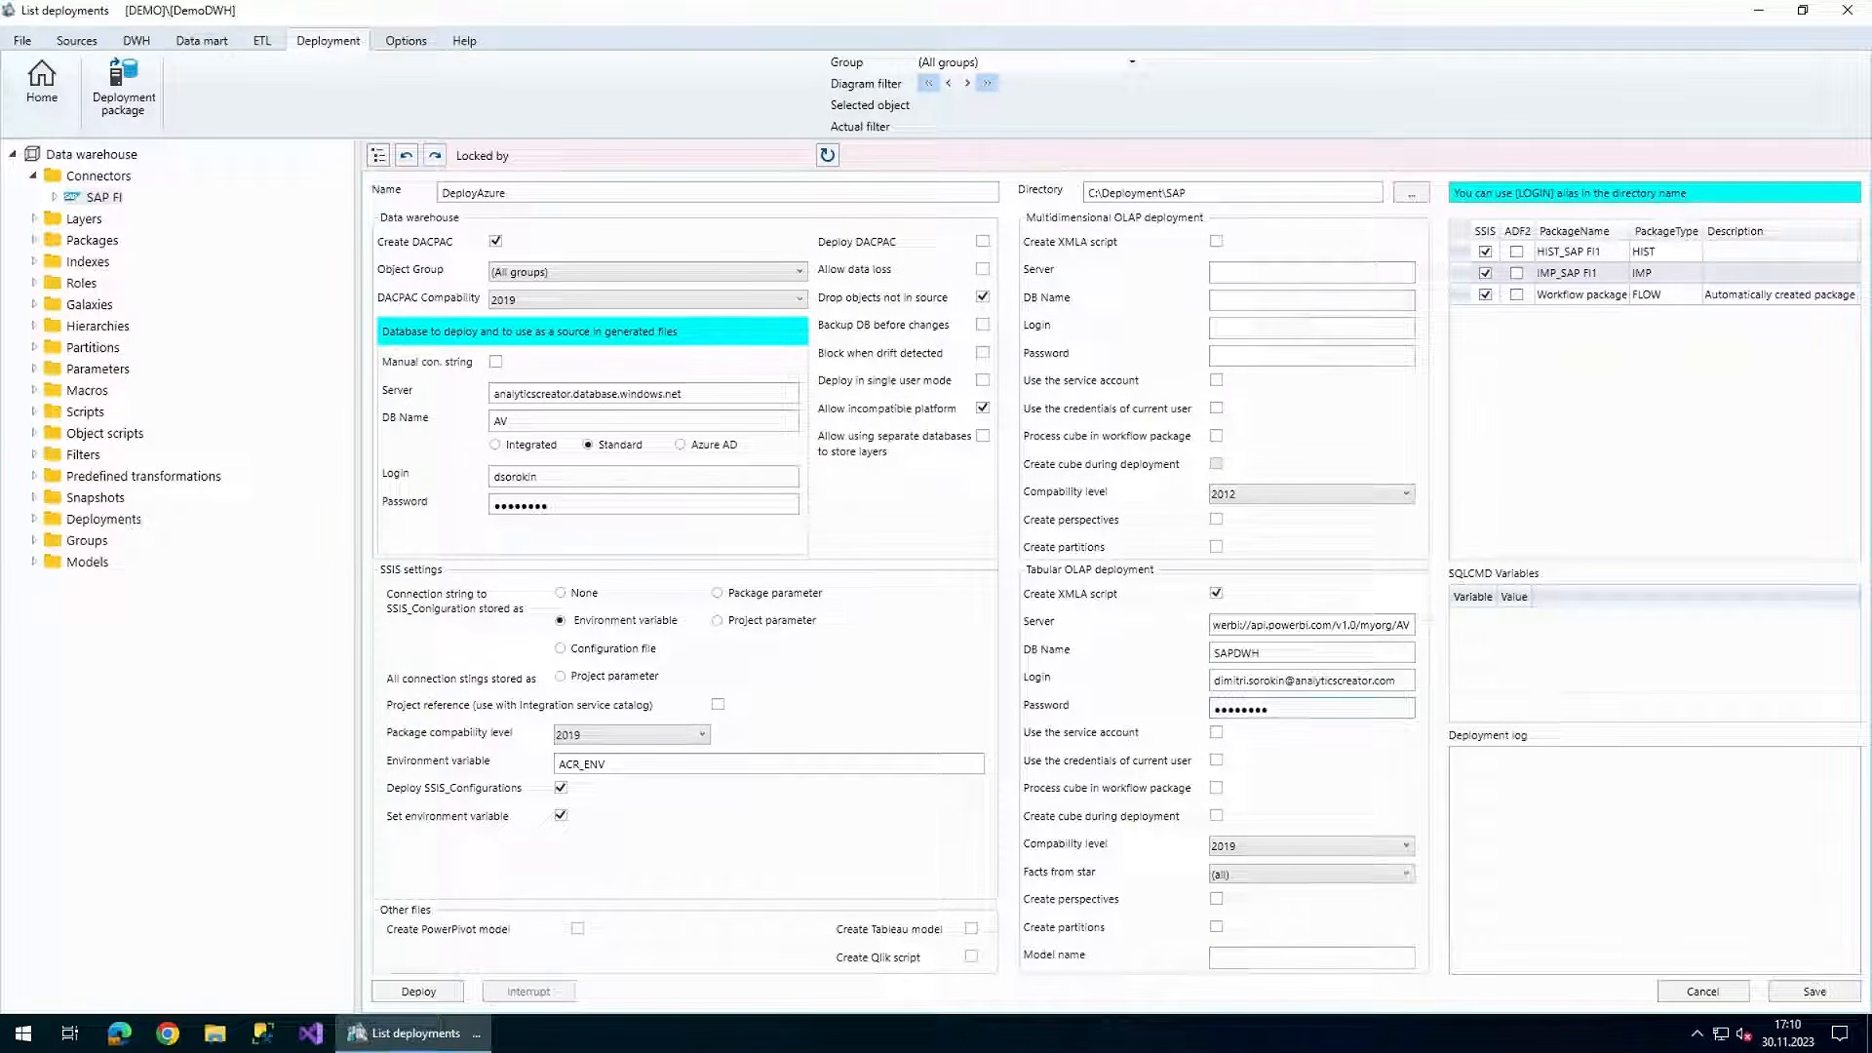
- Enable cube creation during deployment for the tabular model and set its compatibility level to PowerBI
click(1226, 818)
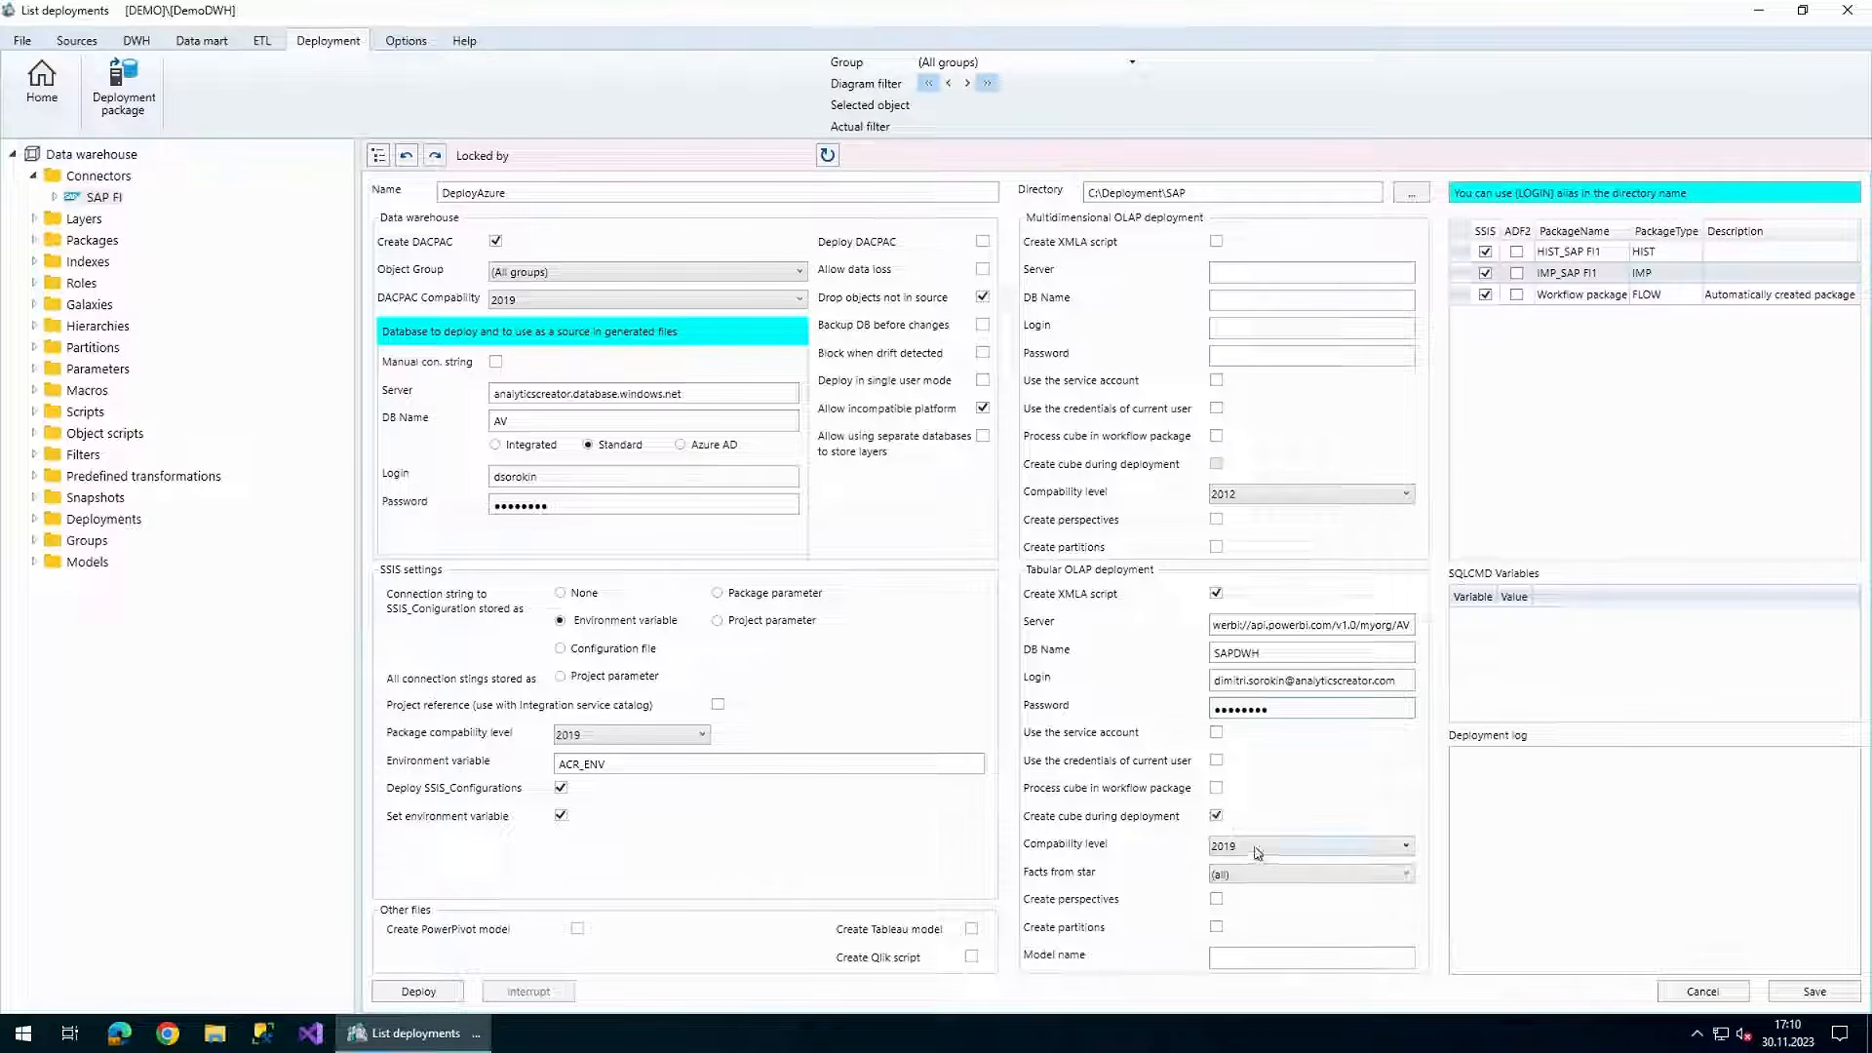
click(1256, 847)
click(1239, 942)
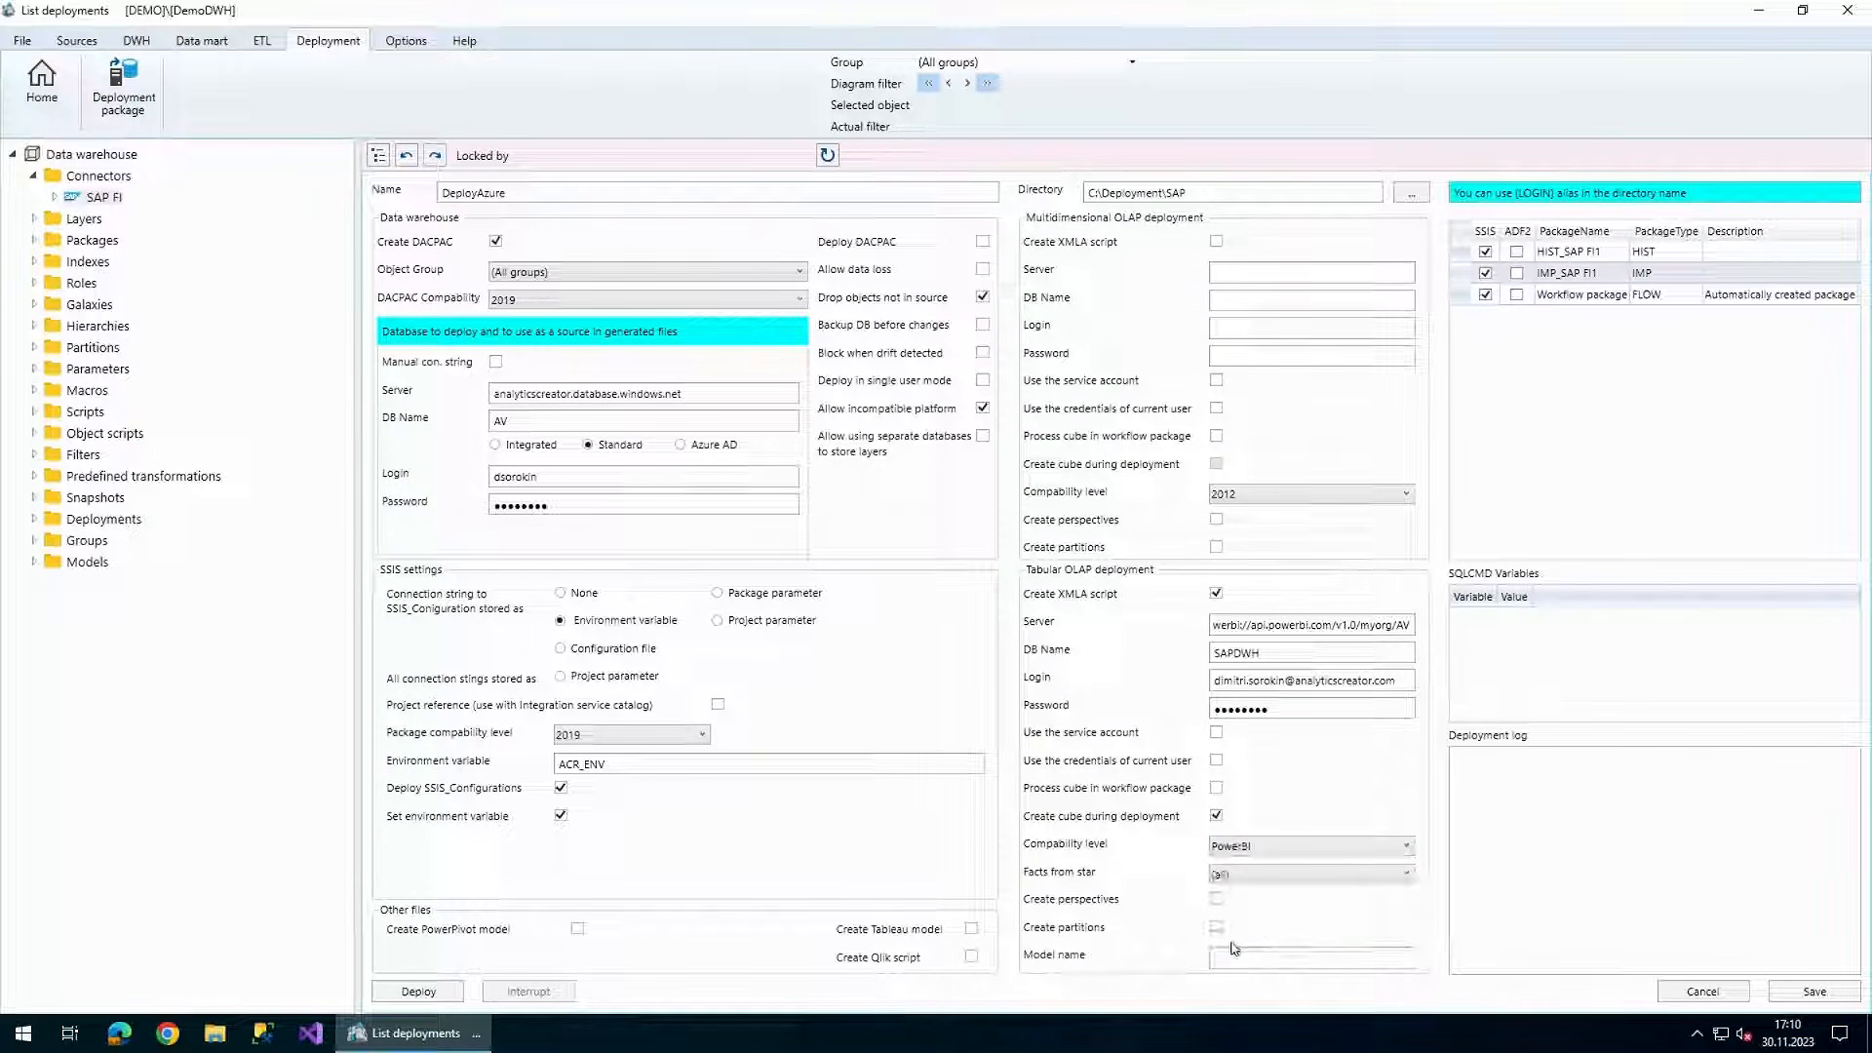
- Enable deploying the DACPAC and allowing data loss, save the deployment package, and run the deployment
click(983, 241)
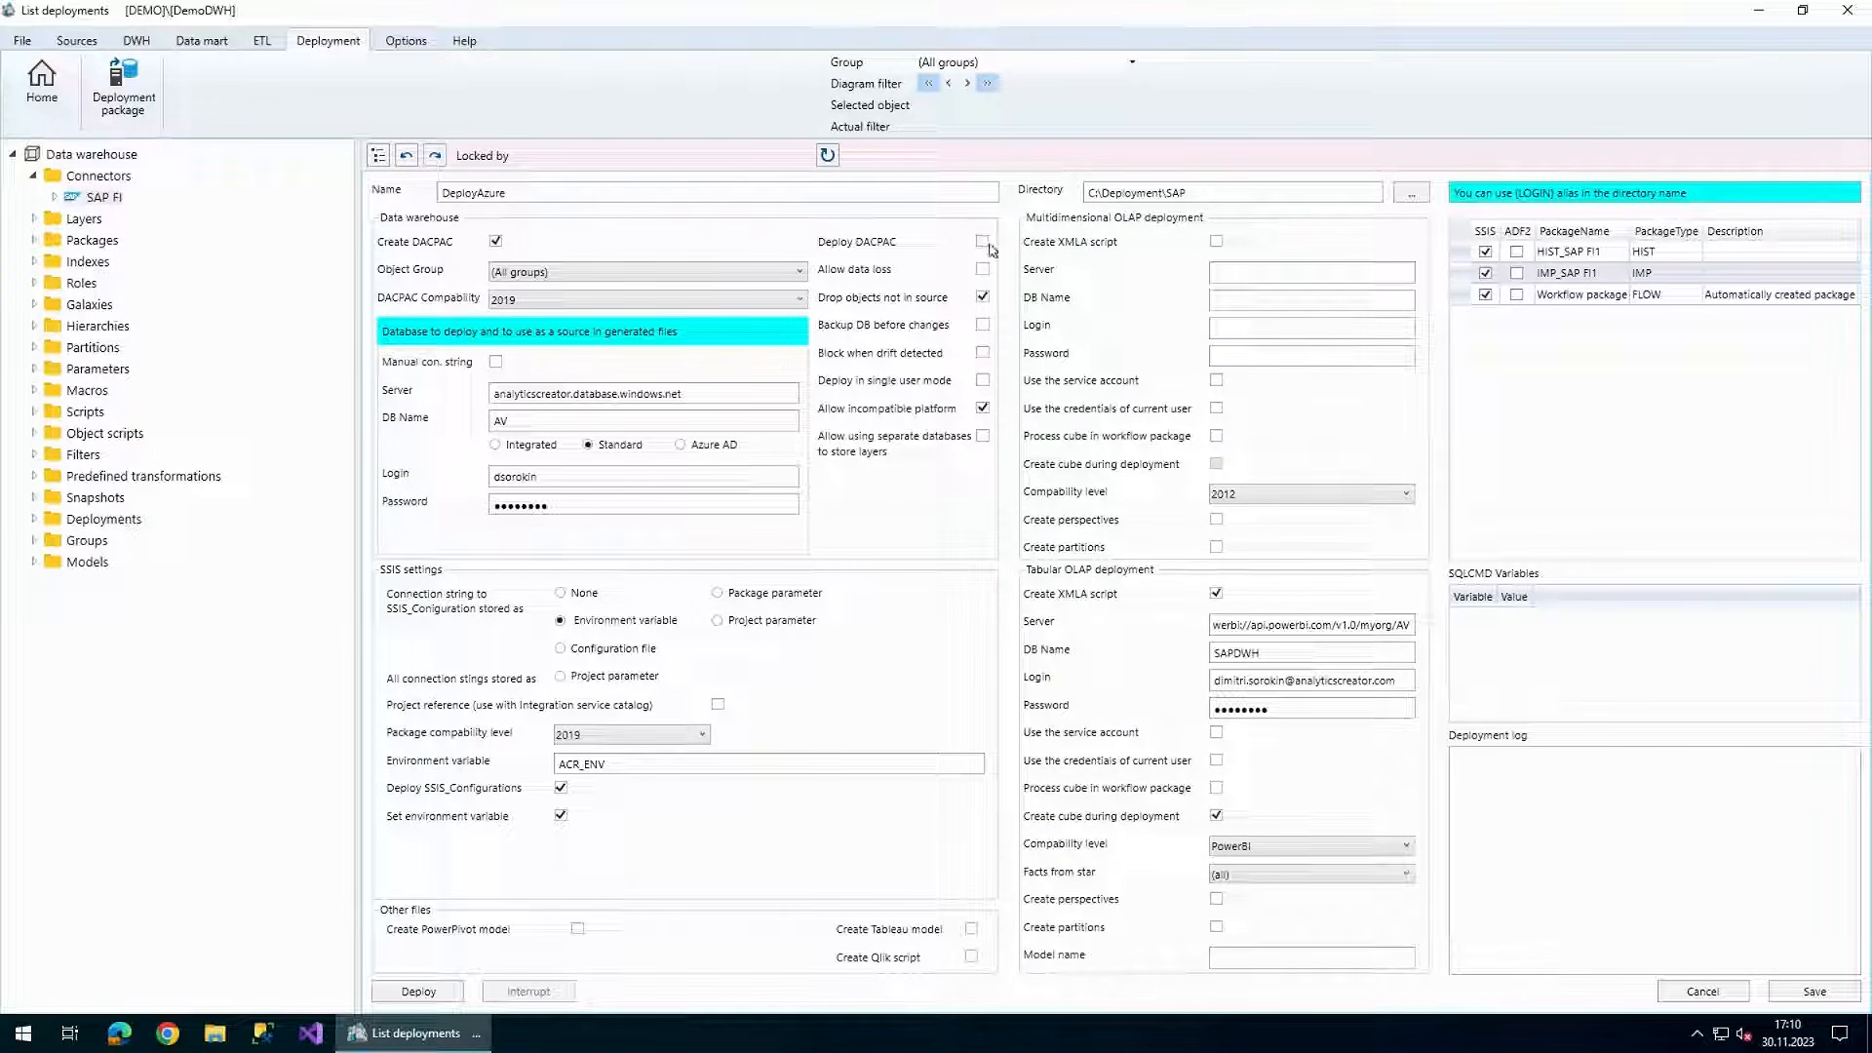
click(983, 270)
click(1802, 991)
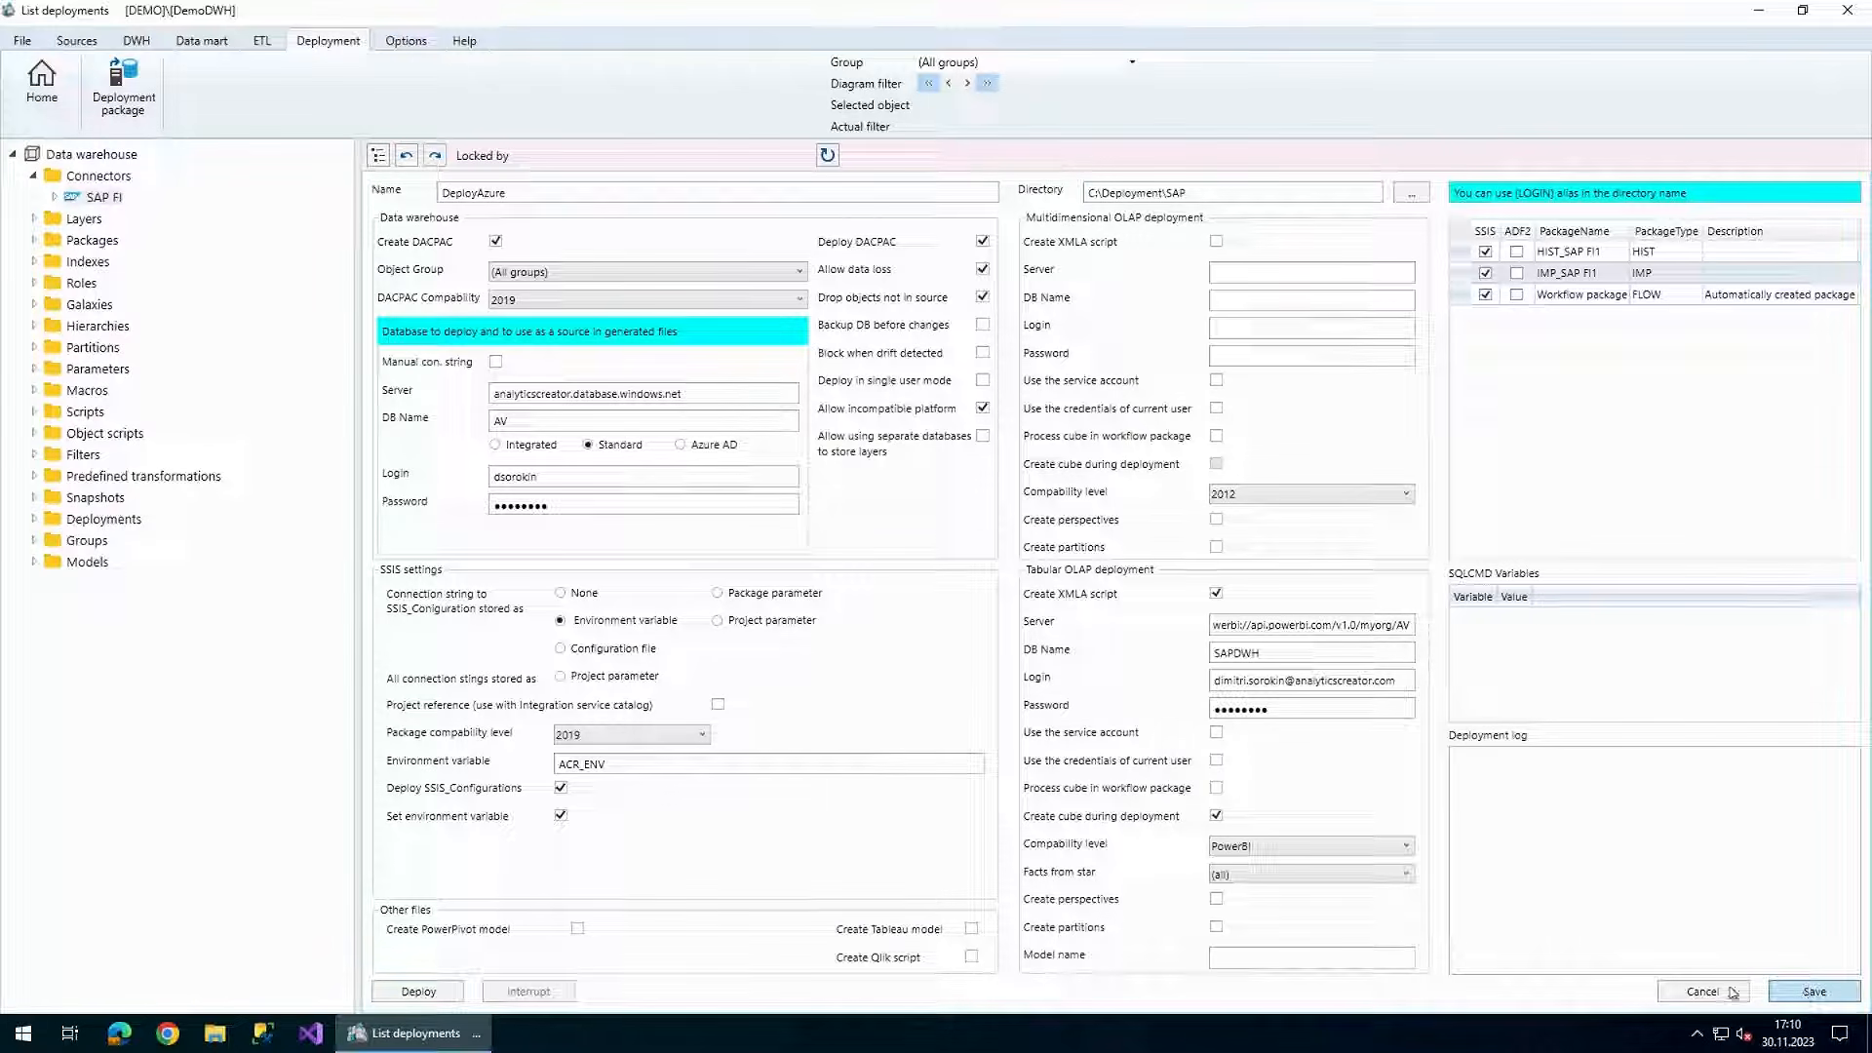
click(443, 999)
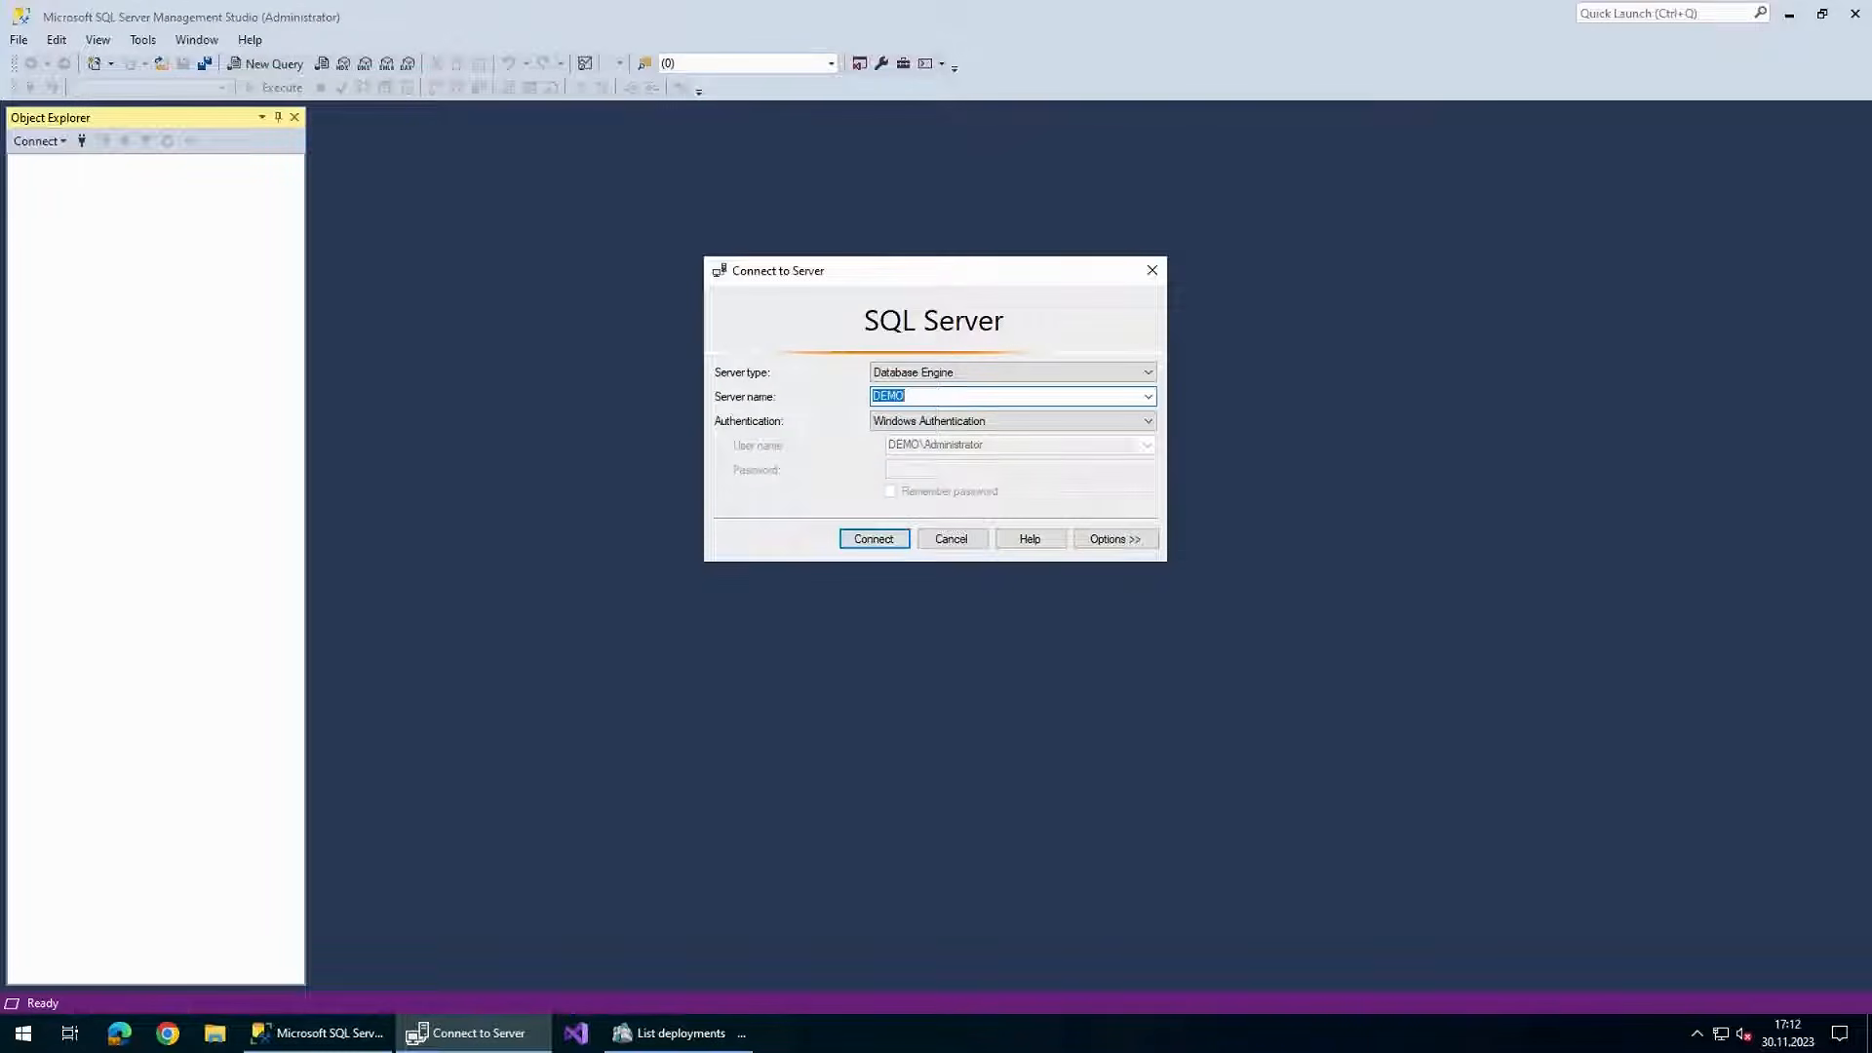
- Connect SQL Server Management Studio to the database engine analyticscreator.database.windows.net
click(1149, 396)
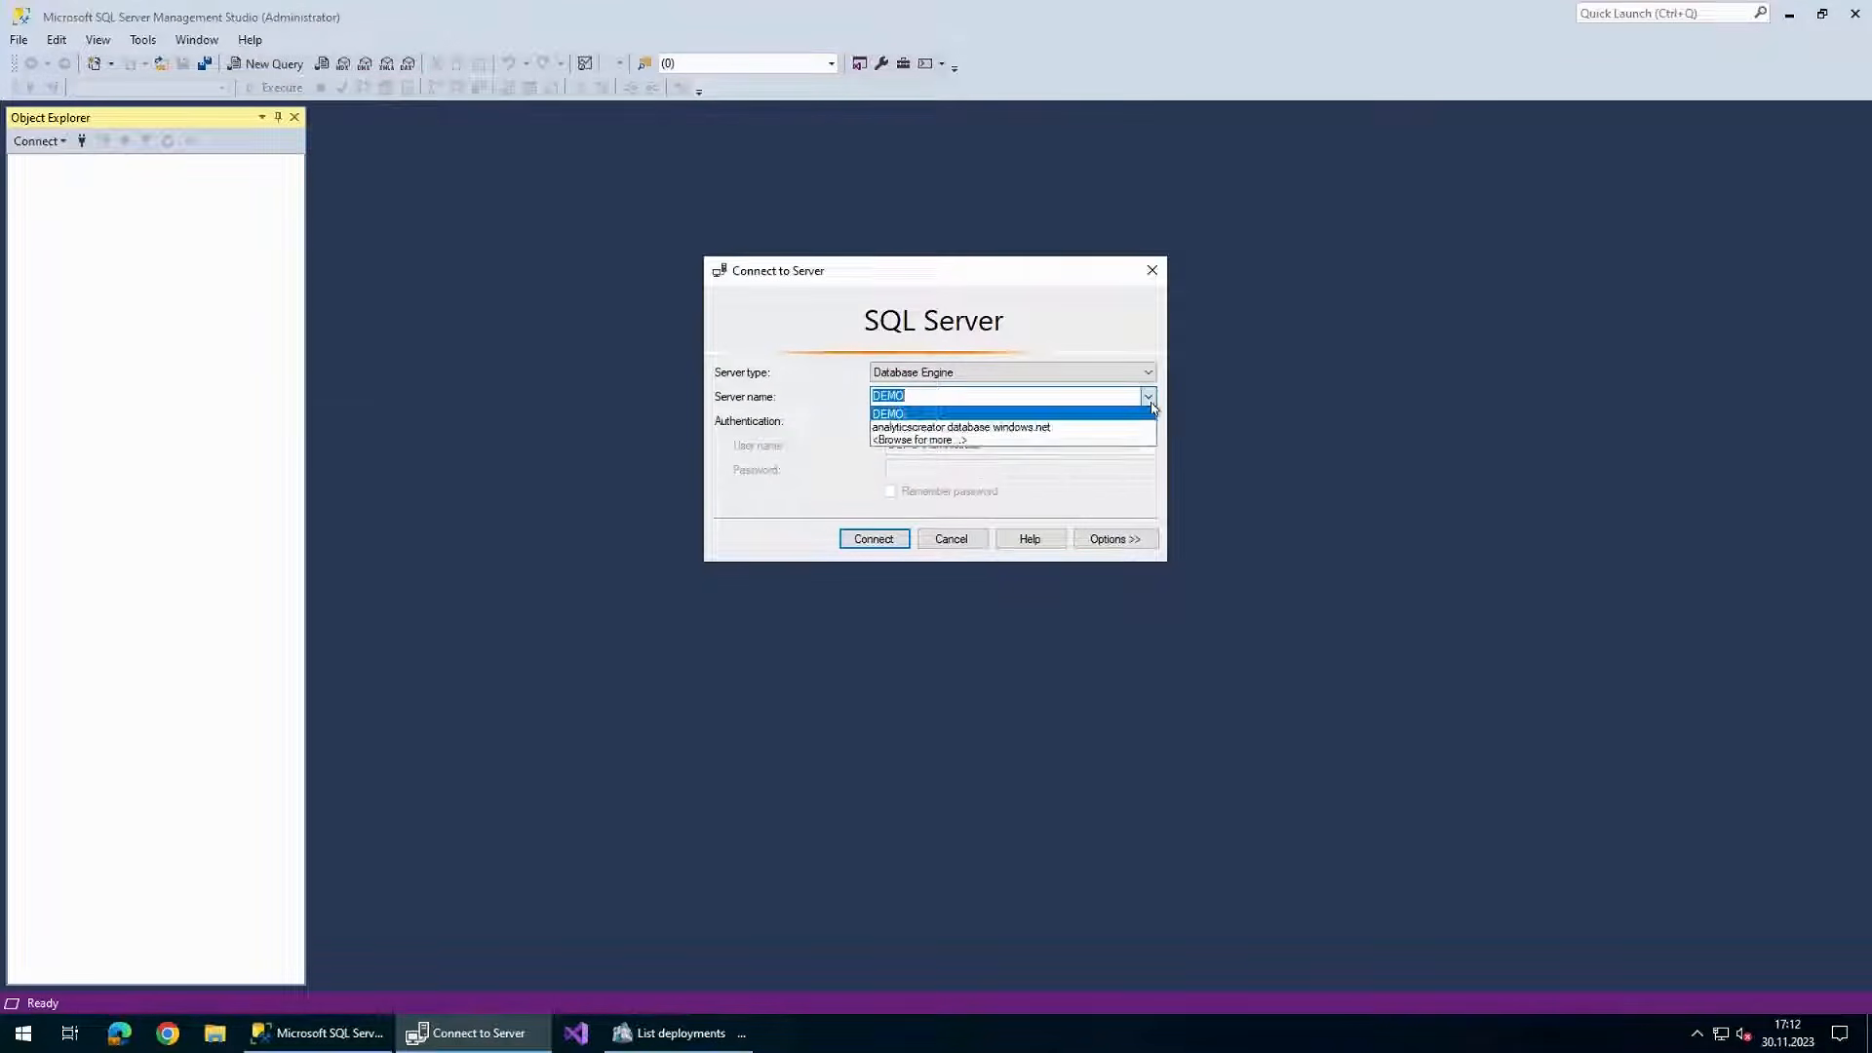
click(975, 427)
click(871, 539)
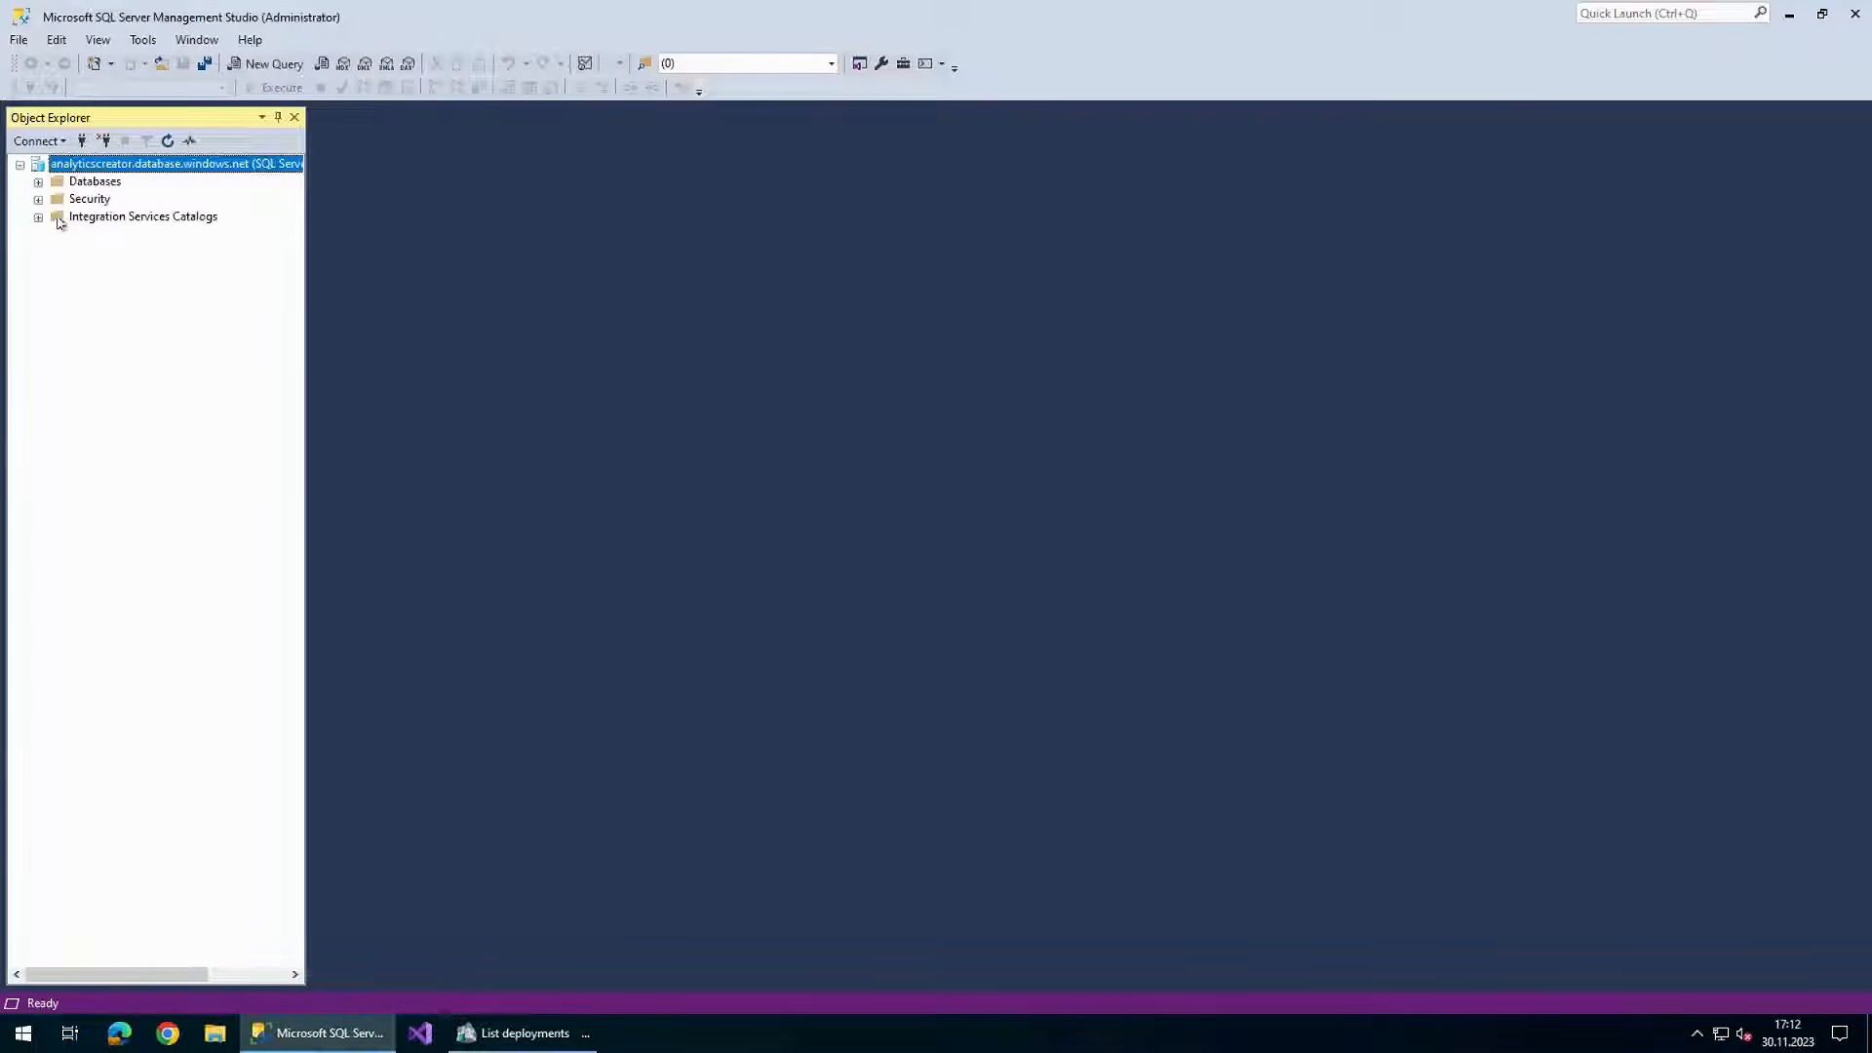
- Open the top 200 rows of table CFG.SSIS_Configurations in the AV database for editing
click(38, 181)
double_click(71, 236)
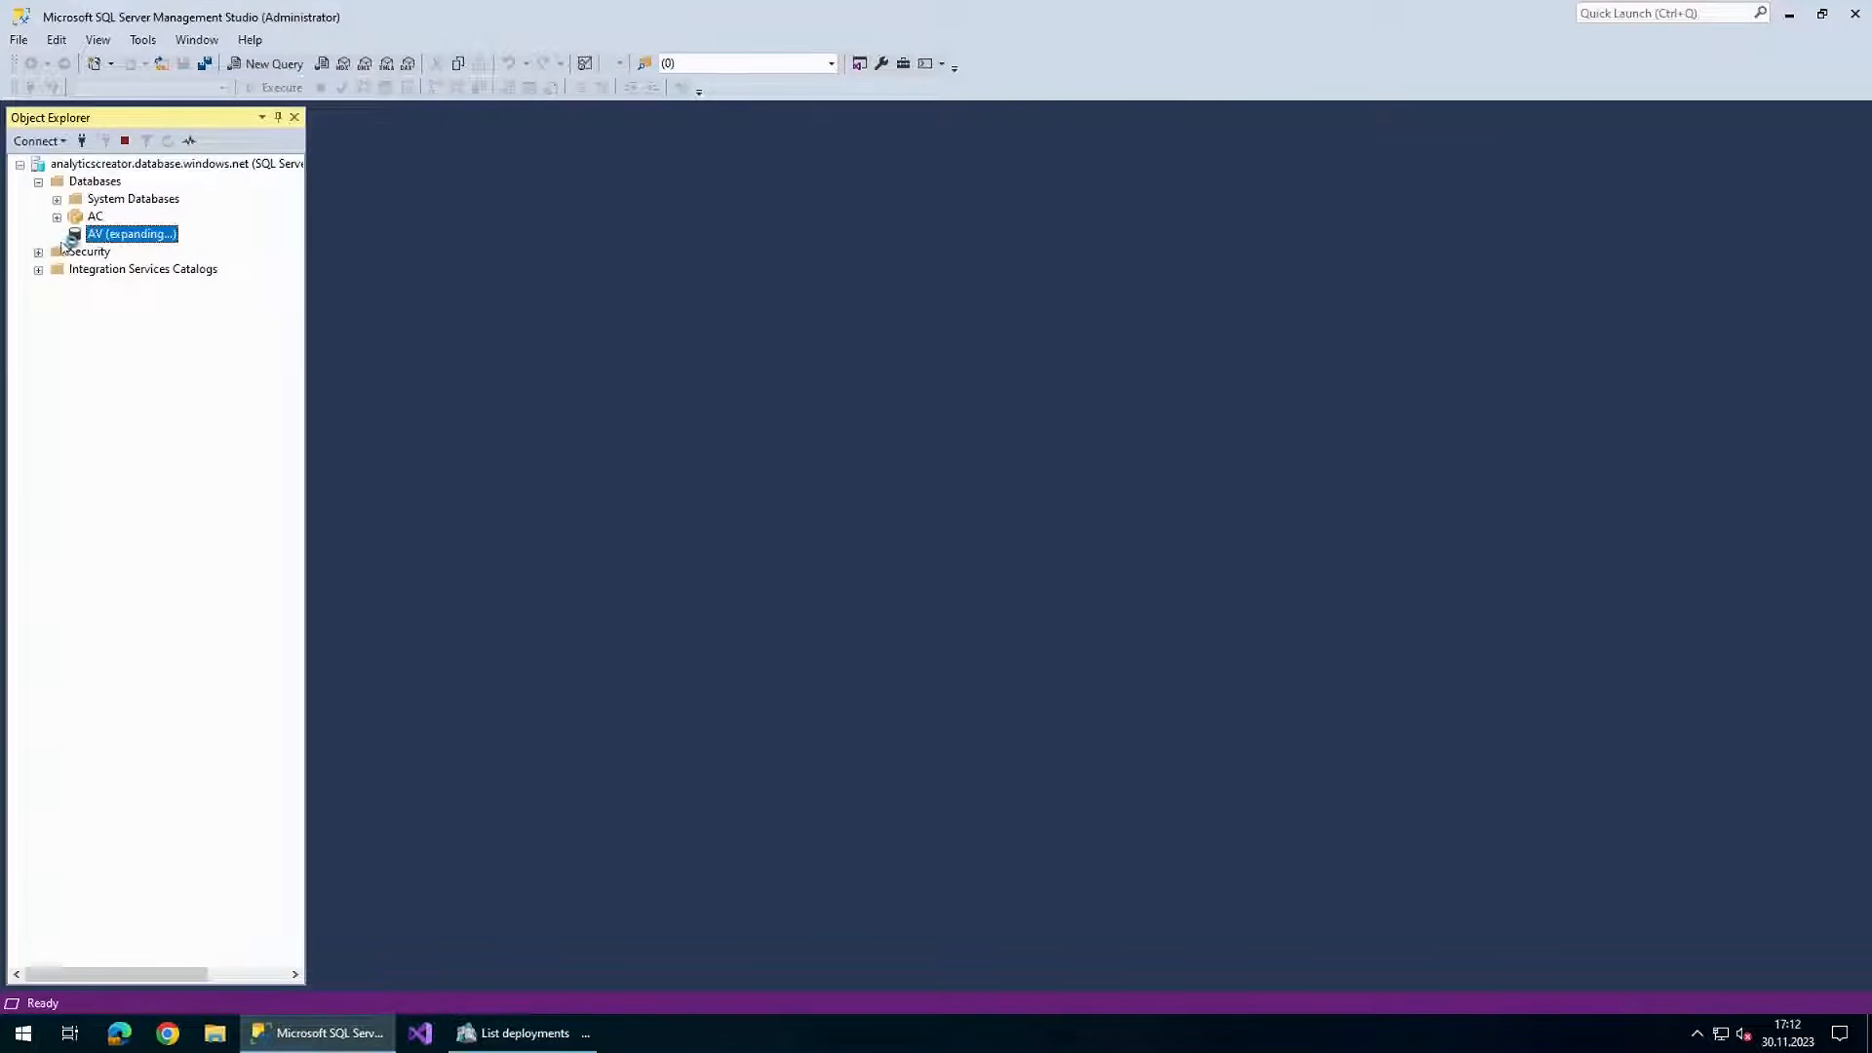
click(75, 269)
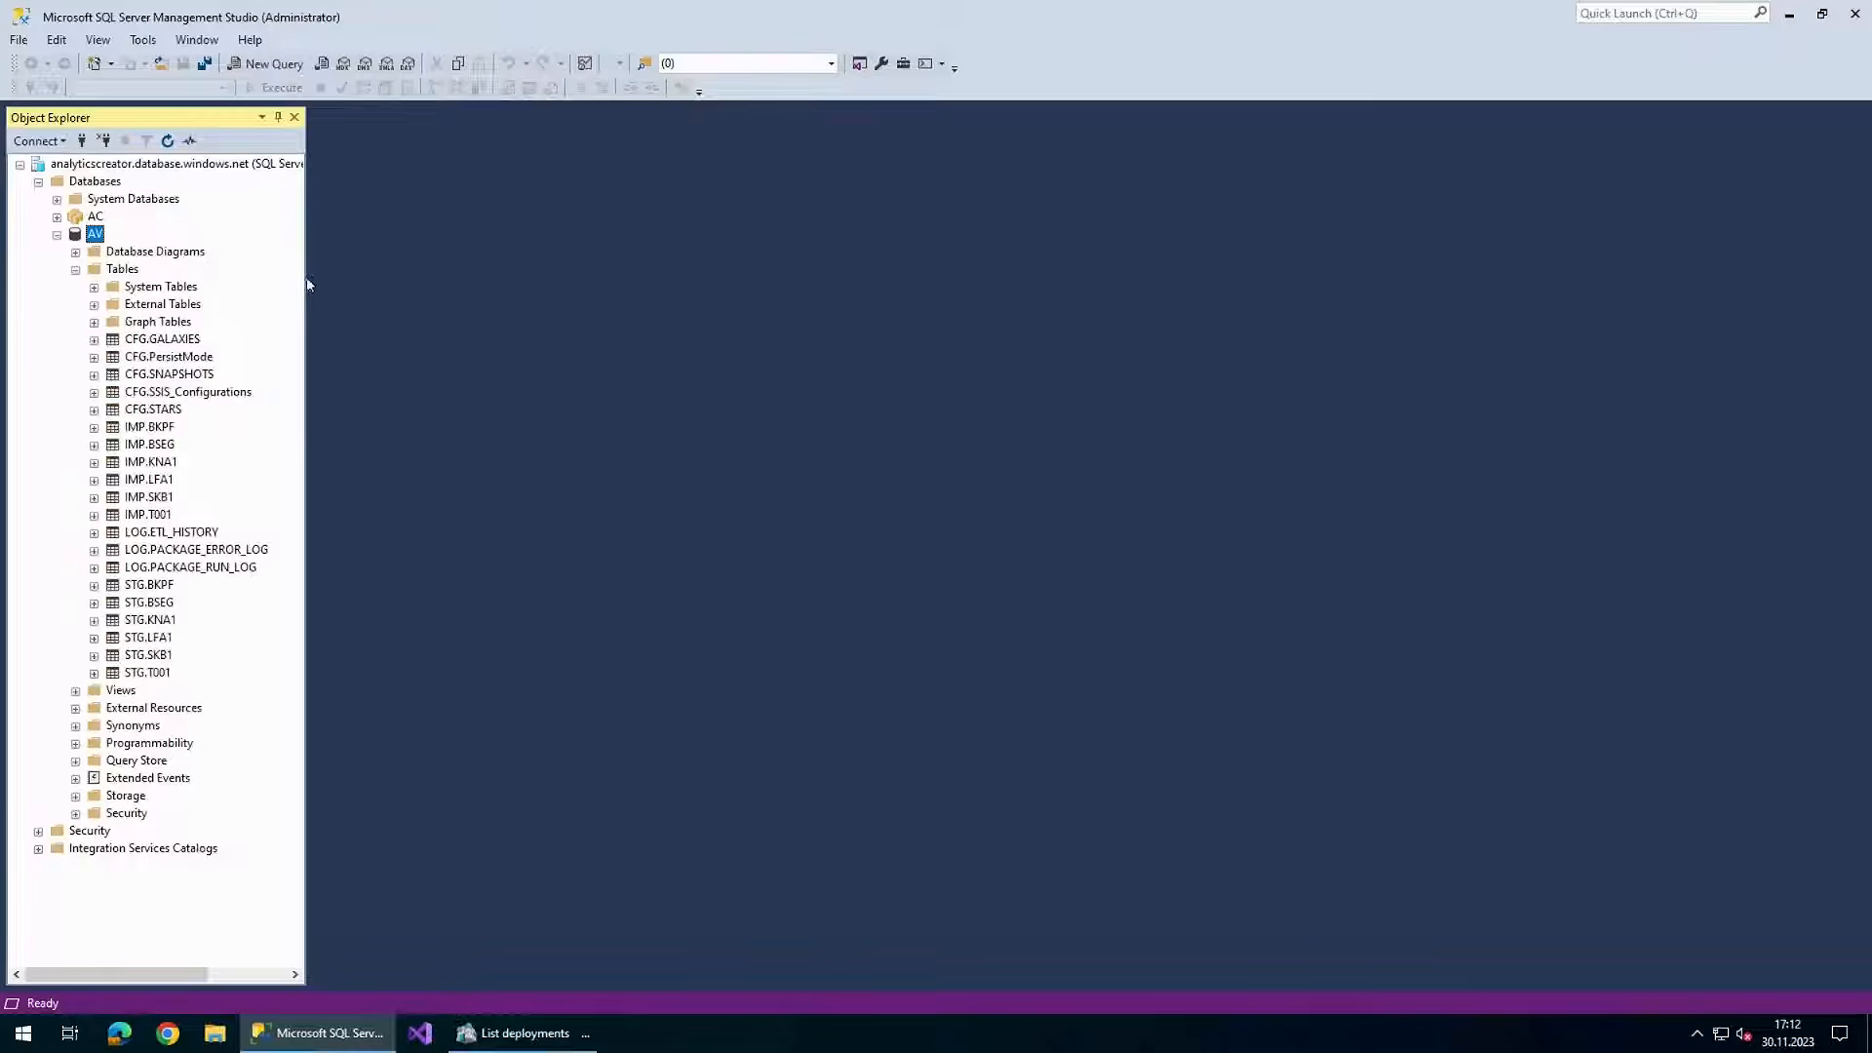
click(194, 394)
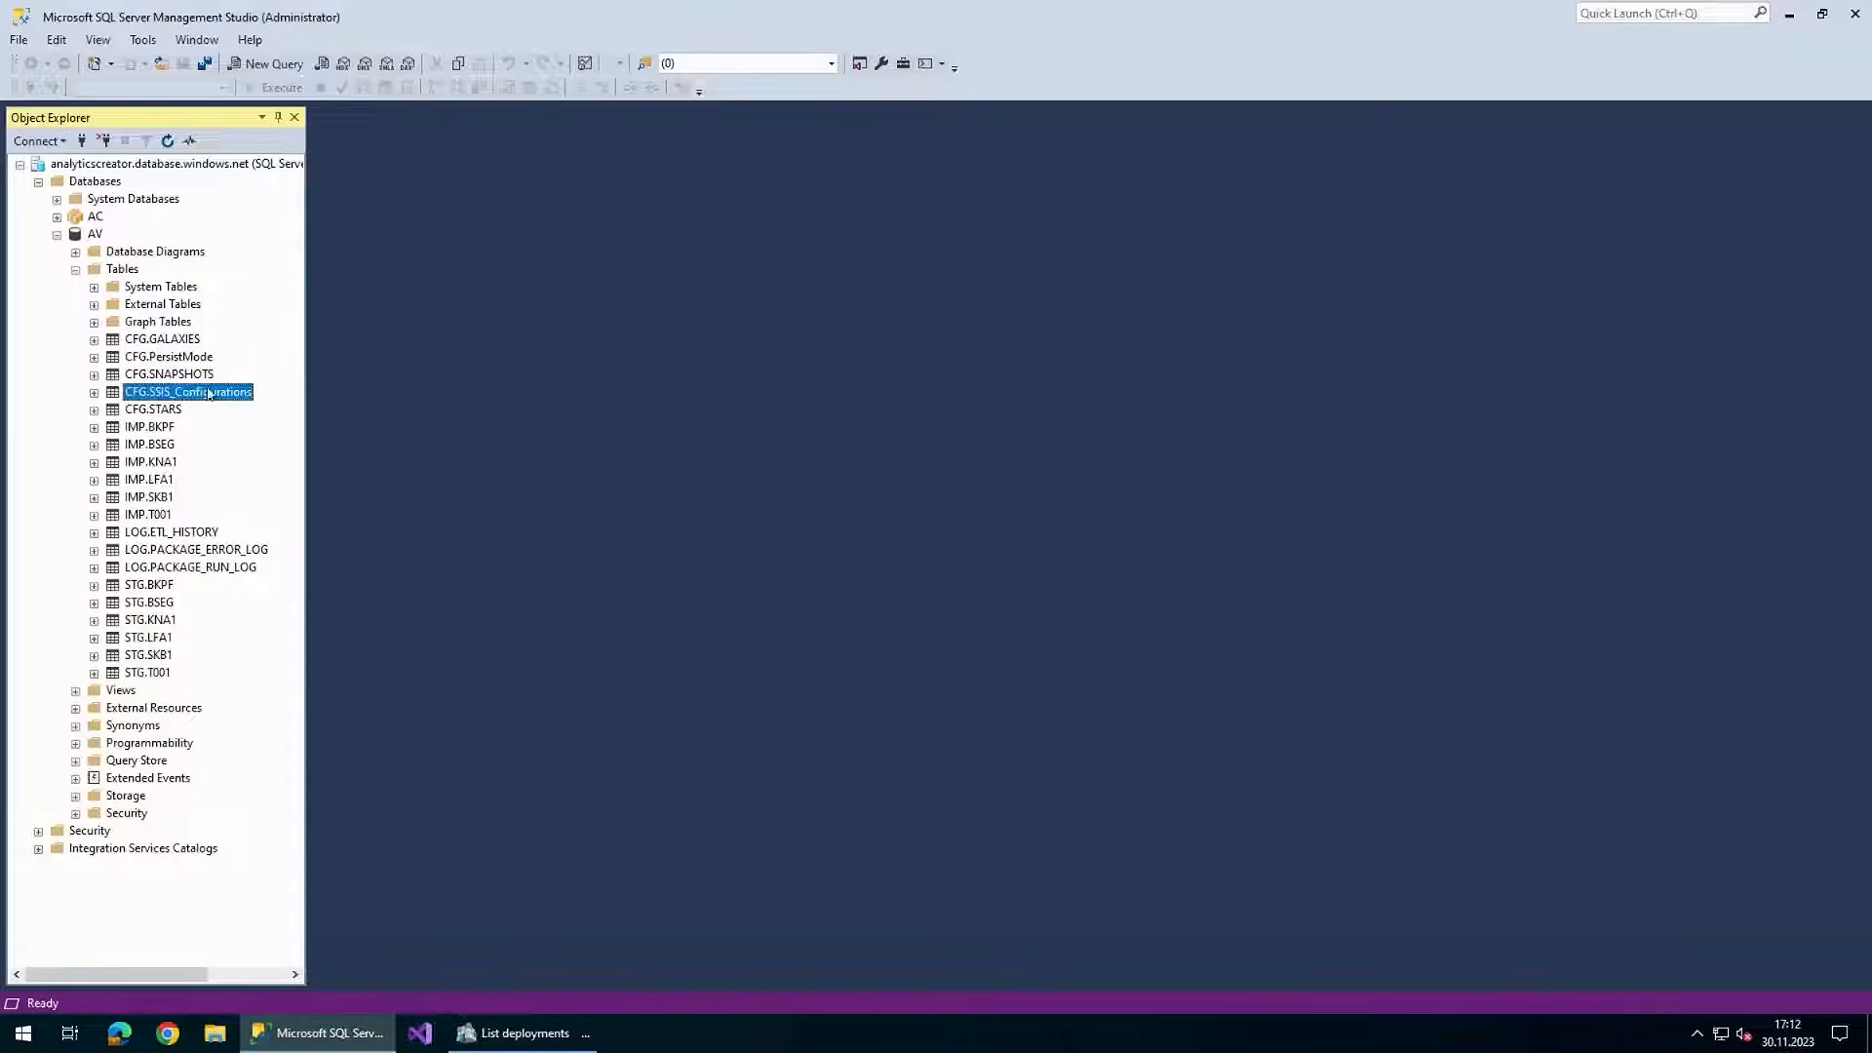
right_click(199, 394)
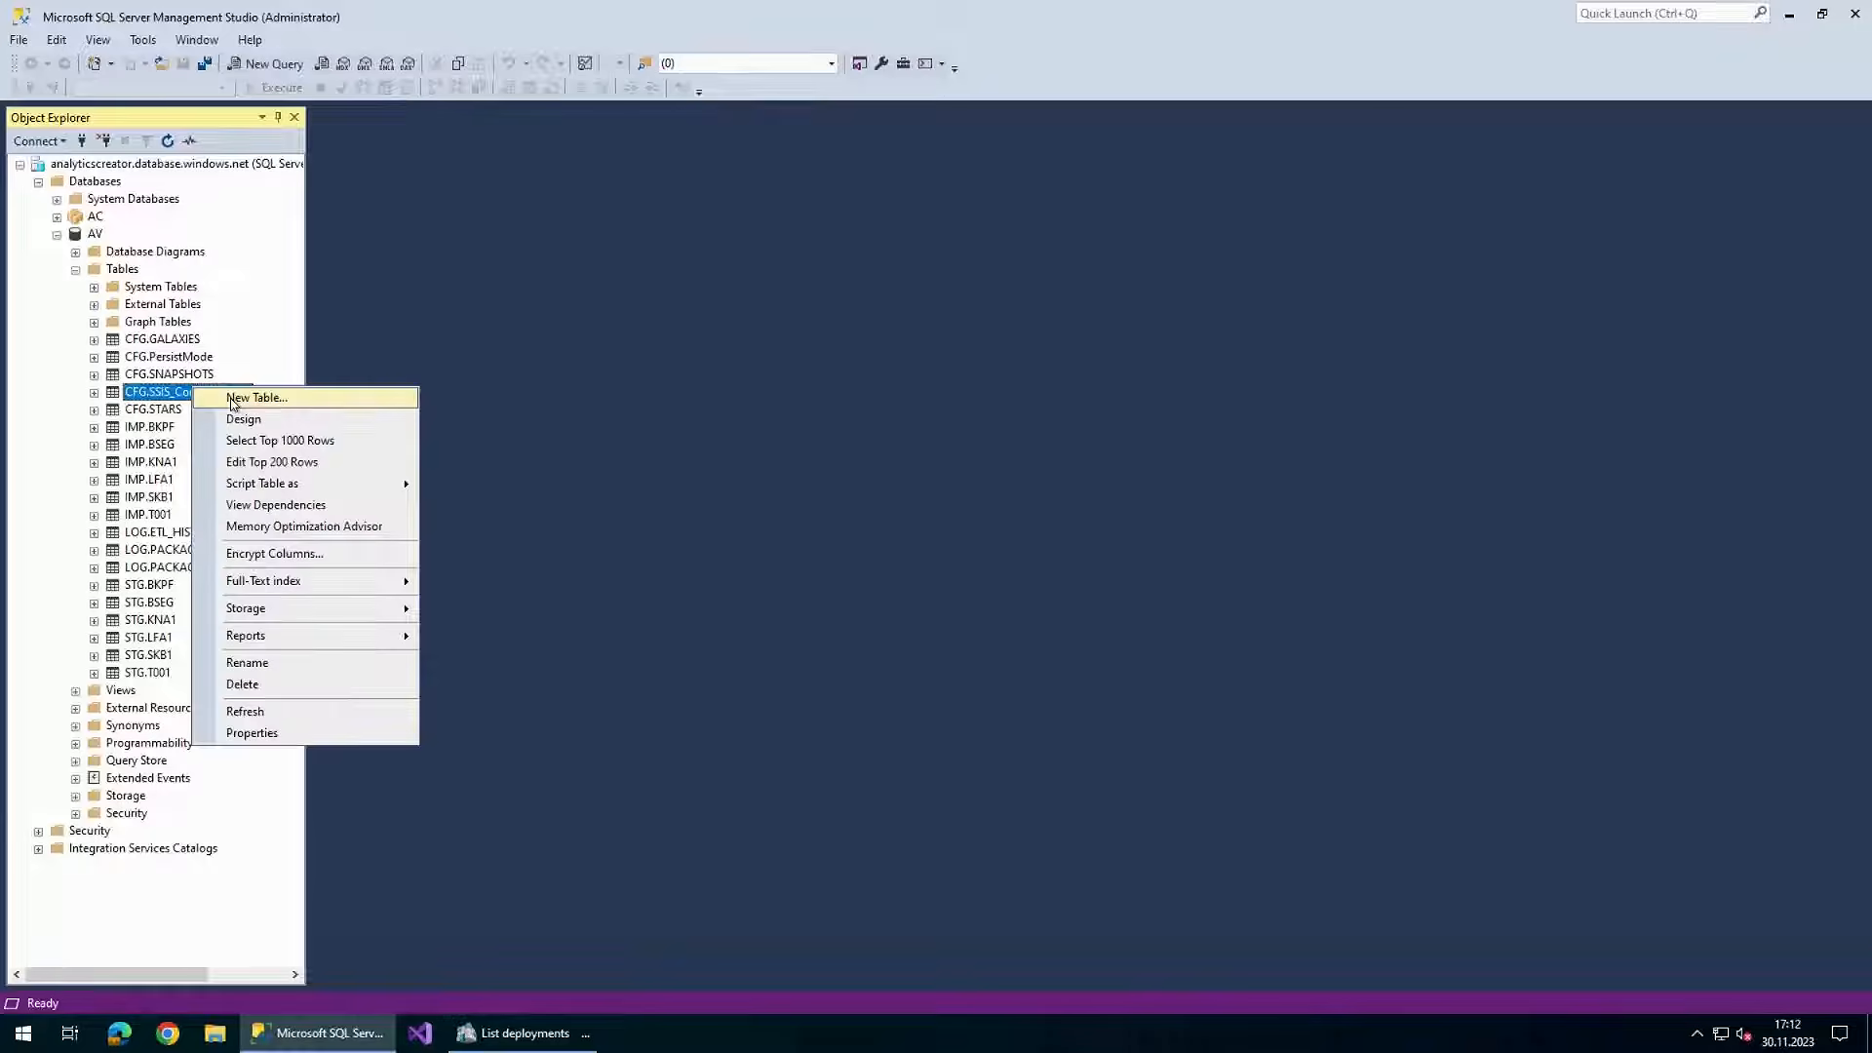
click(289, 464)
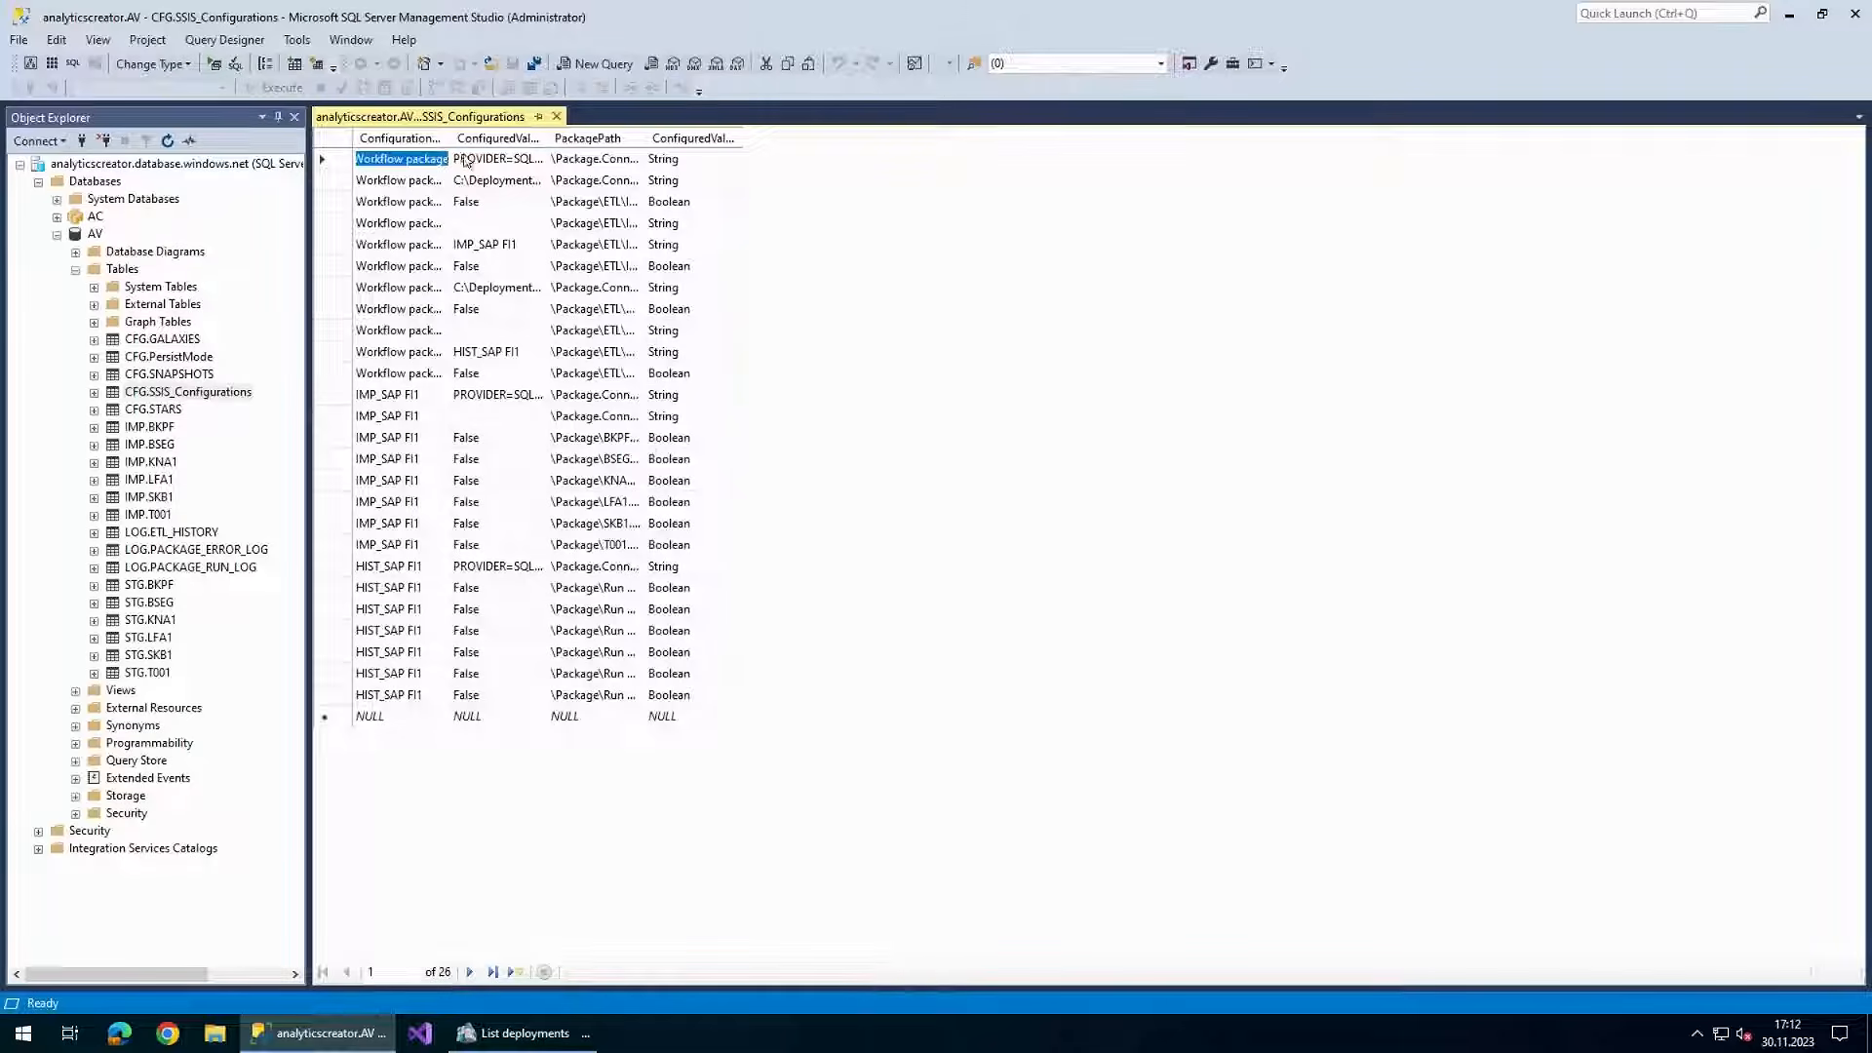
- Widen the grid columns, paste the SAP connection string as the configured value of IMP_SAP FI1's Source_1 connection, and close the table
drag(450, 138, 502, 138)
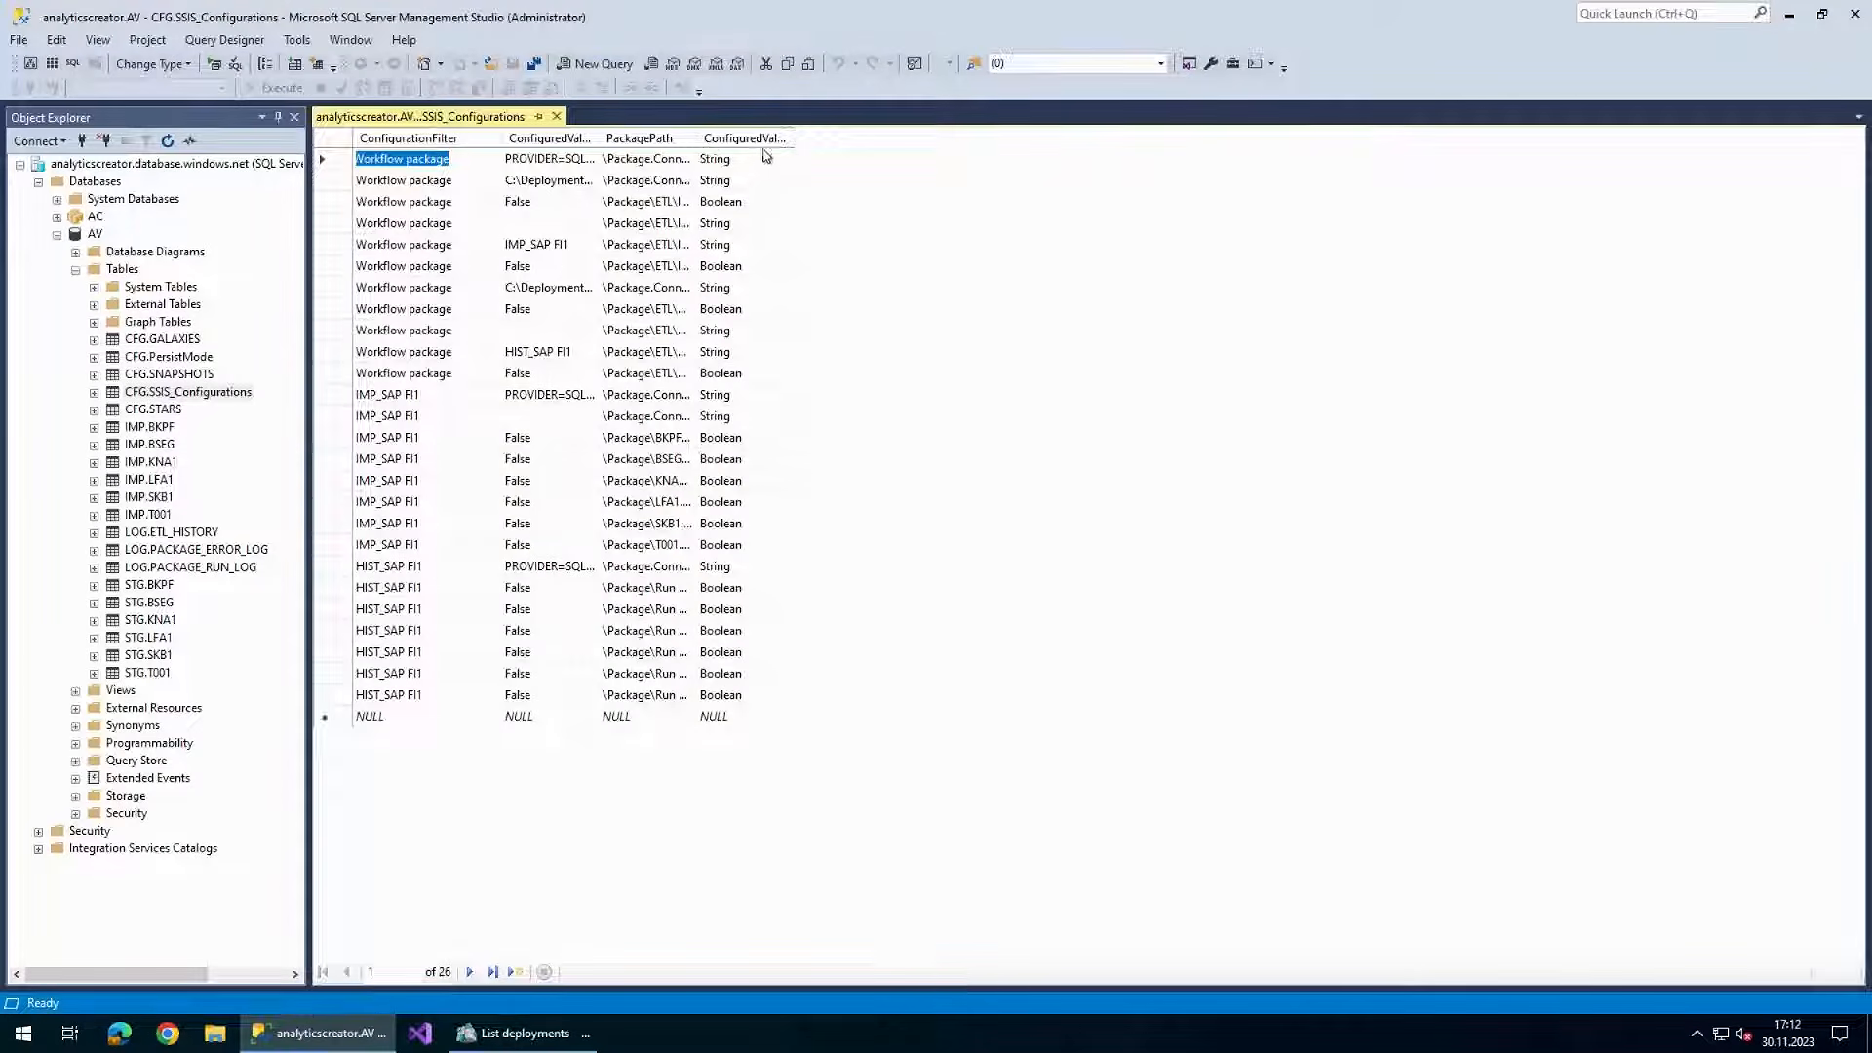
drag(706, 149, 939, 148)
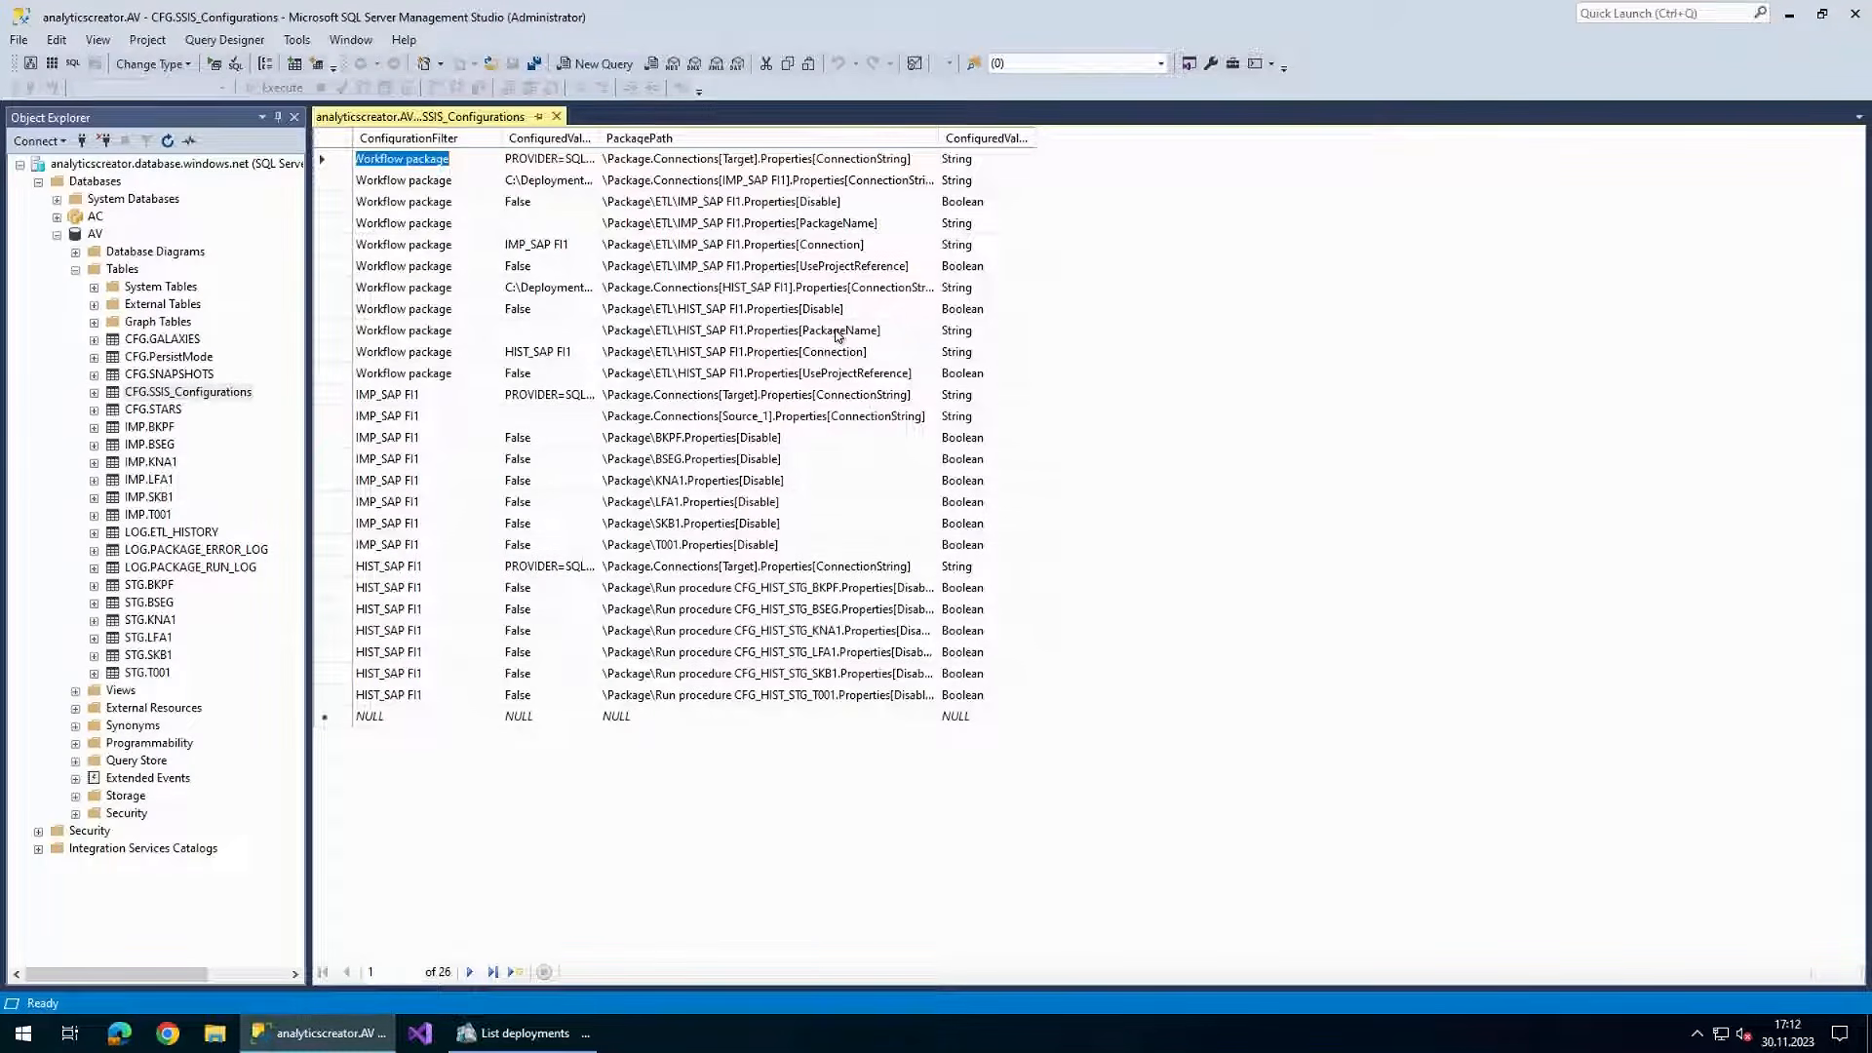
click(770, 437)
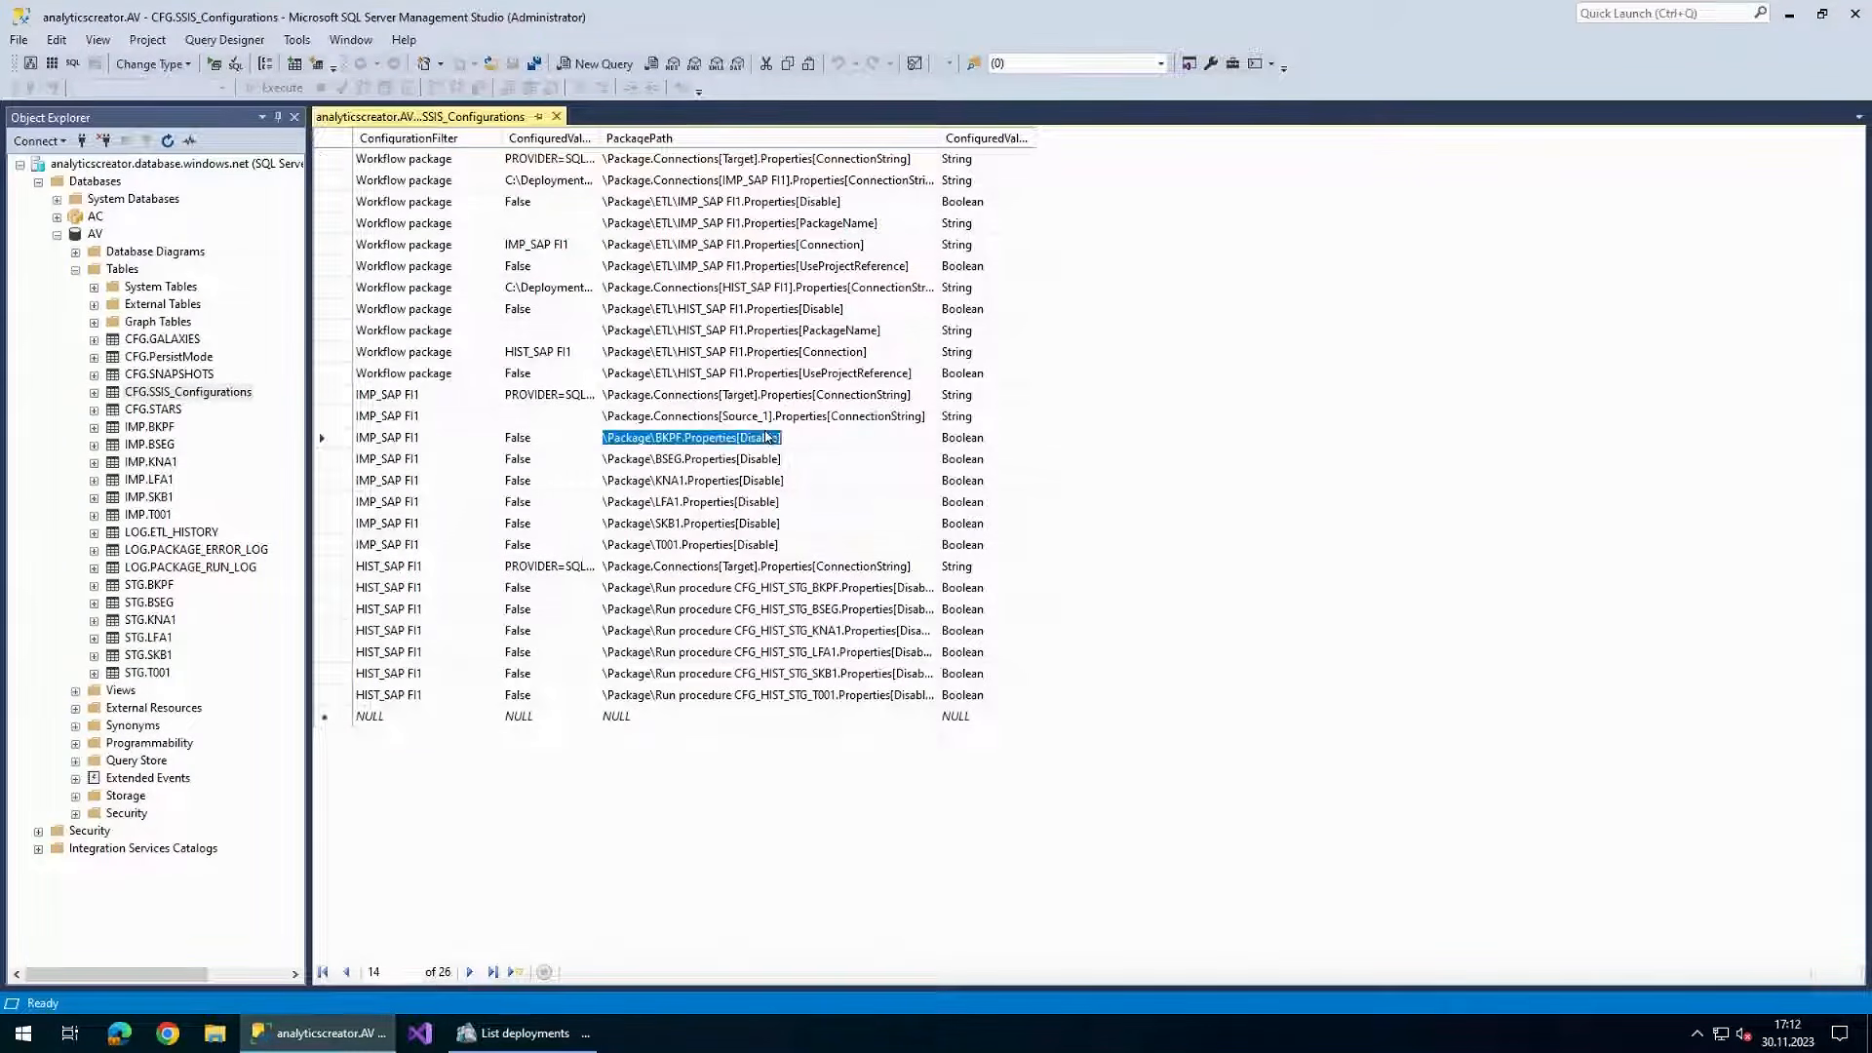
click(776, 423)
click(554, 420)
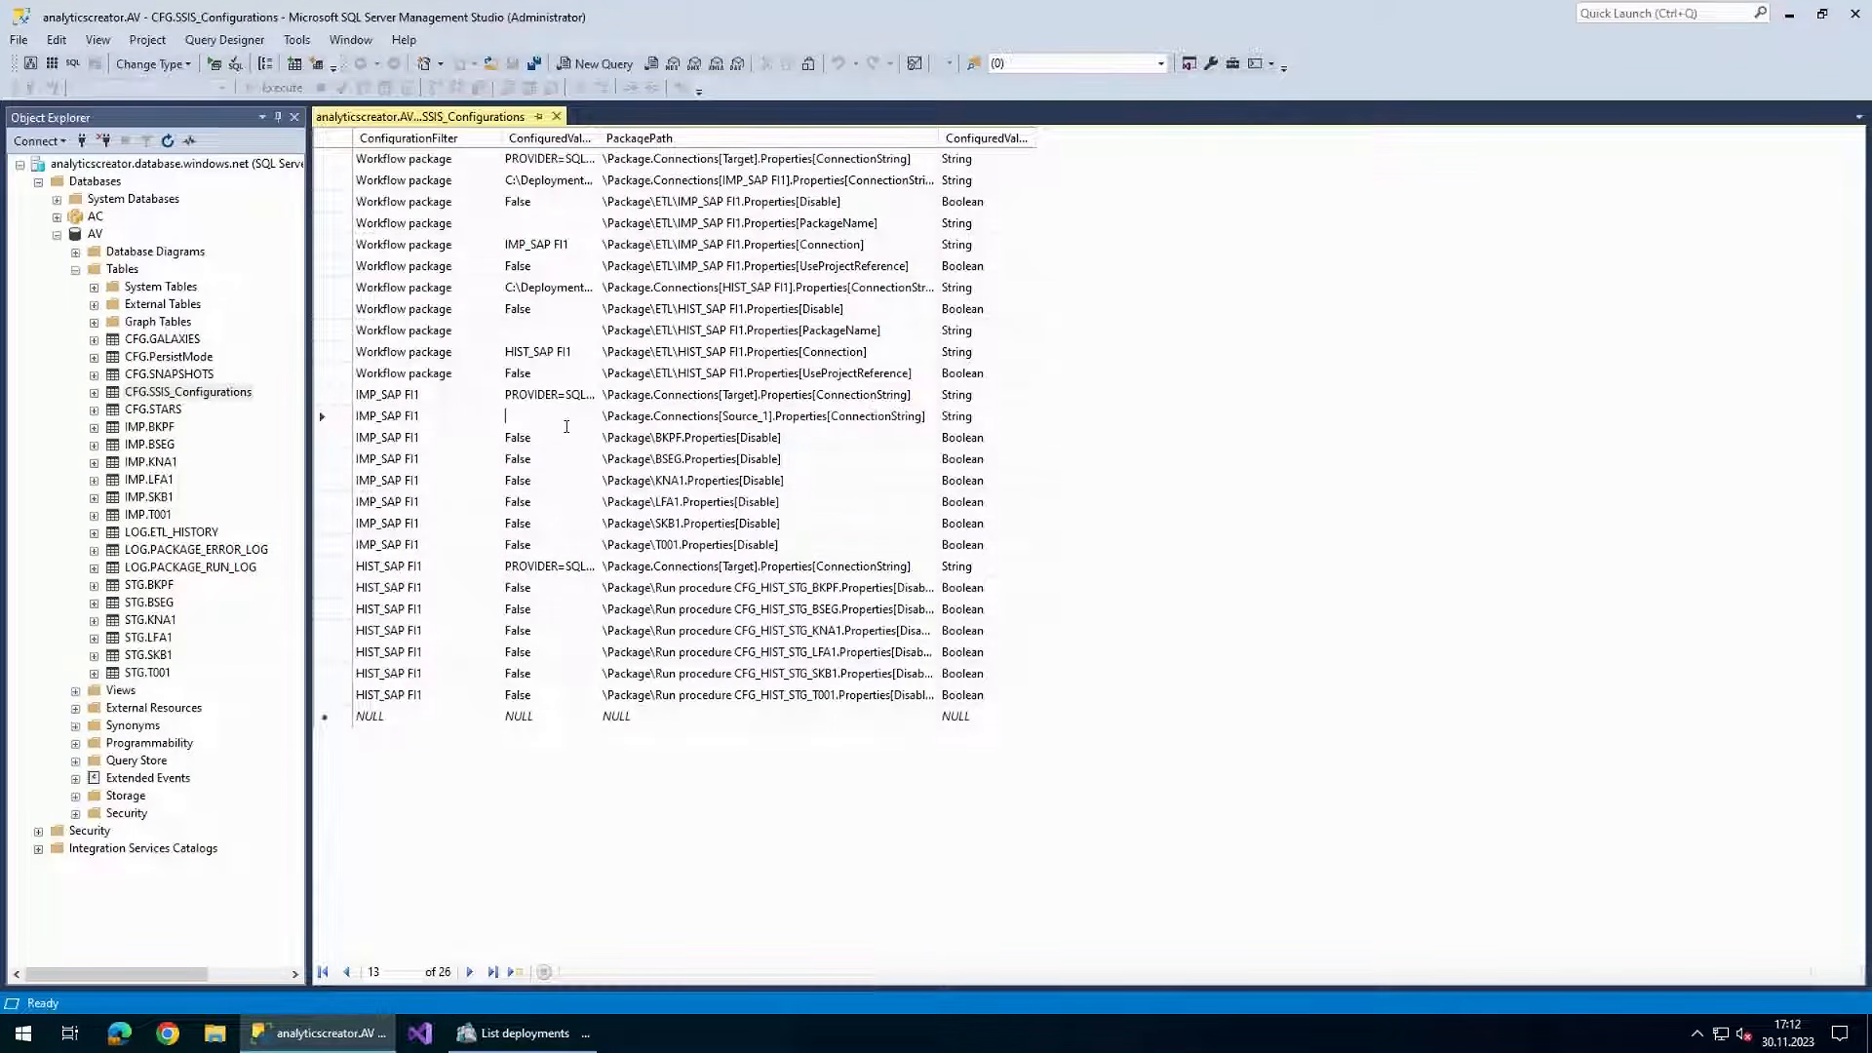
key(ctrl+v)
click(552, 441)
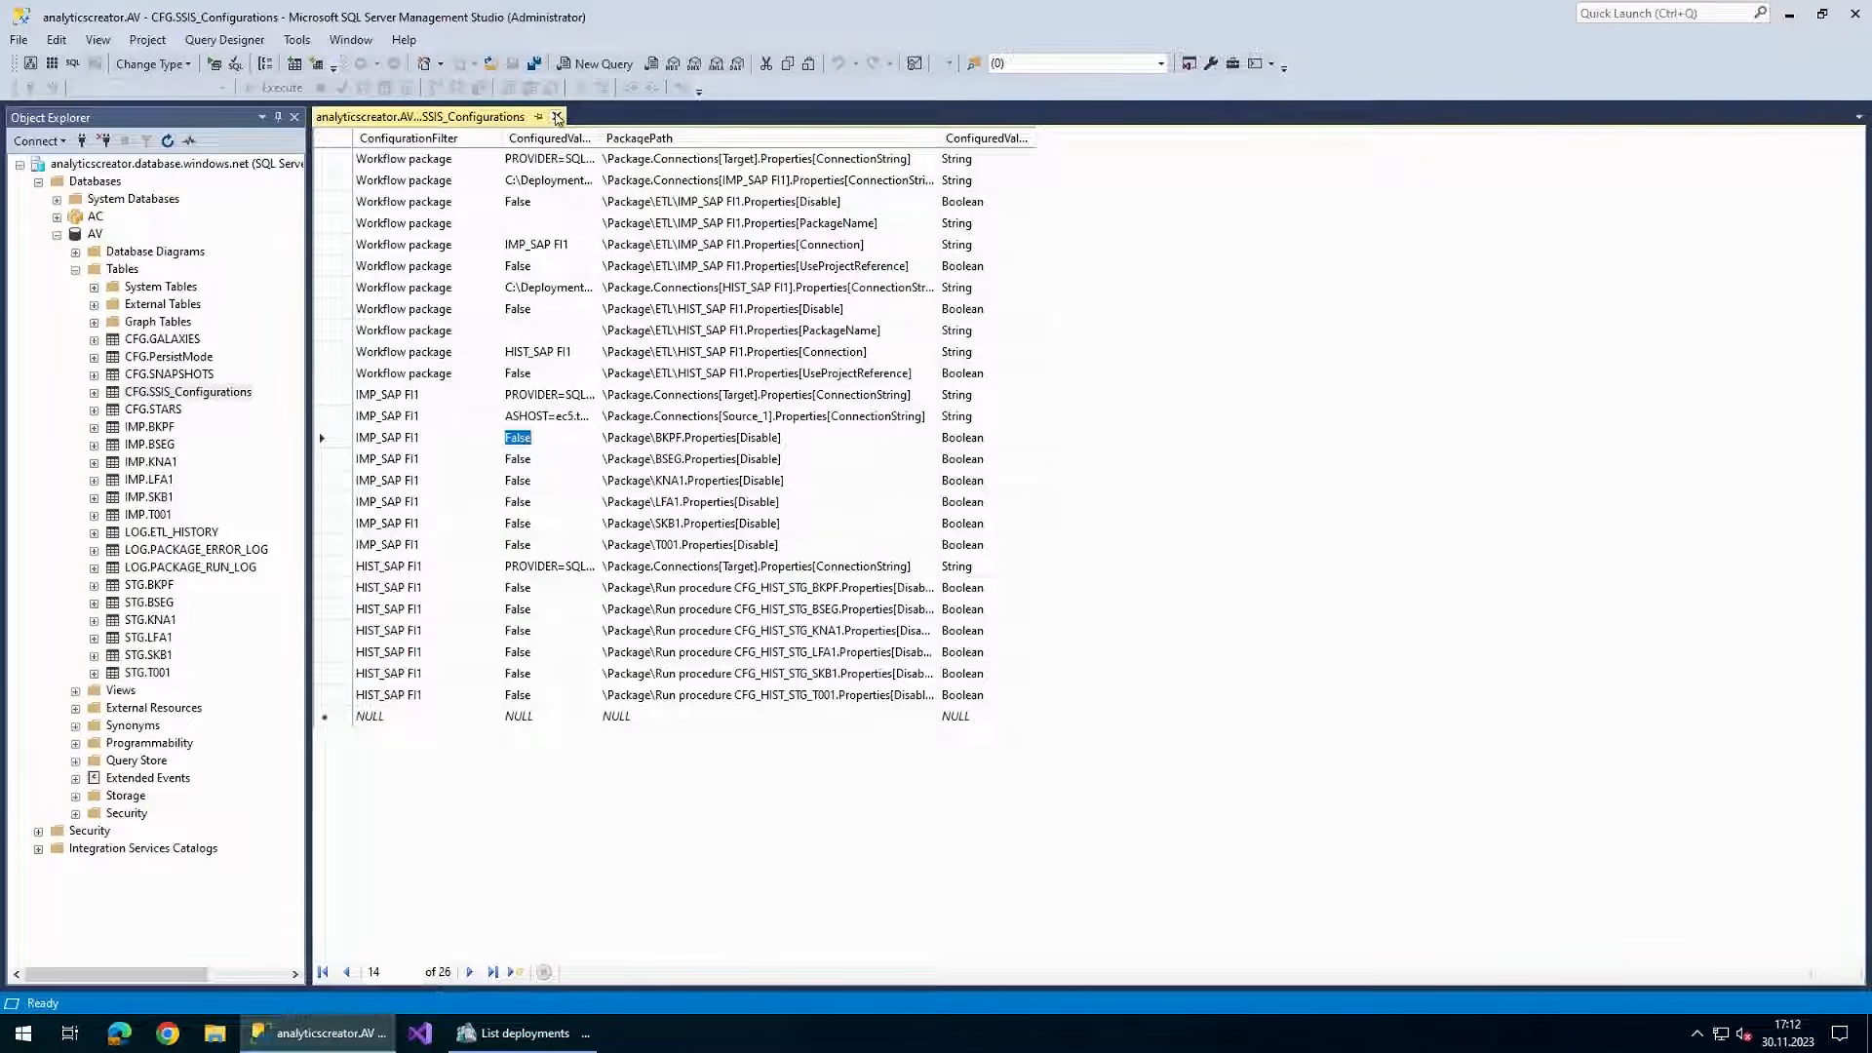
click(556, 117)
click(420, 1033)
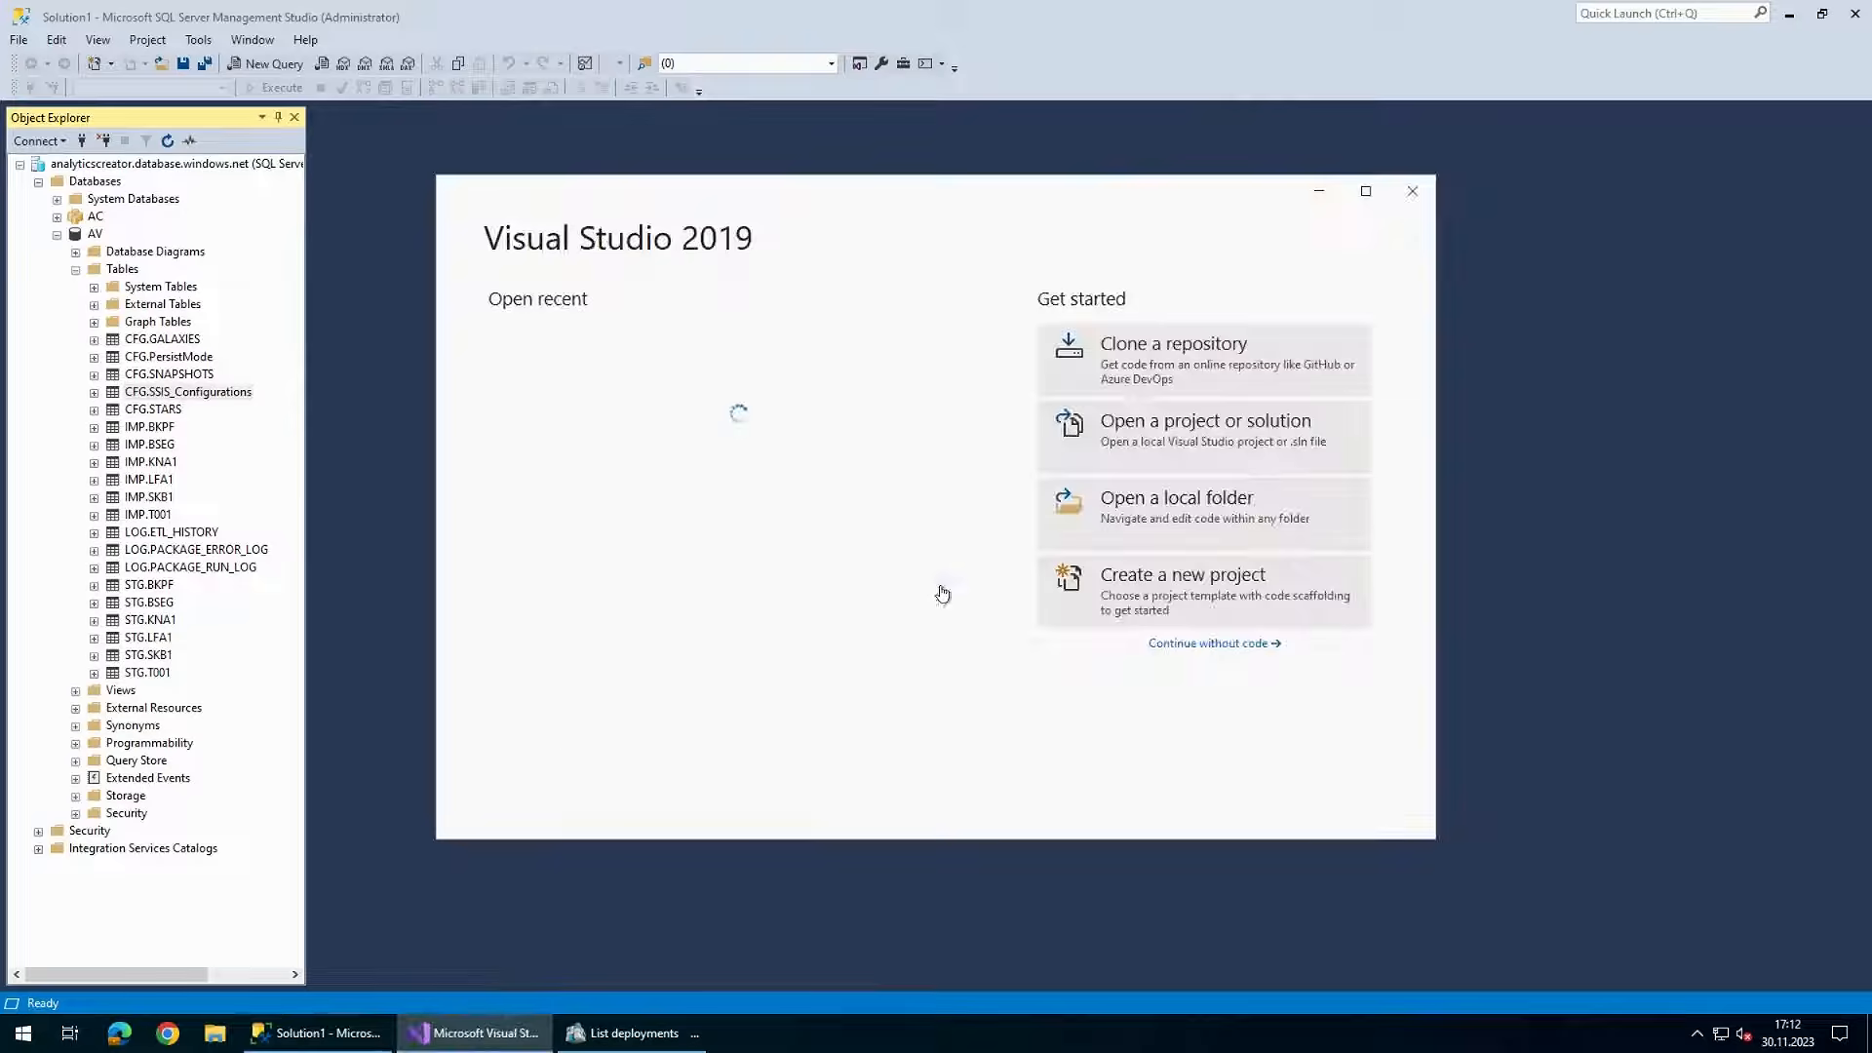
click(1191, 429)
double_click(883, 327)
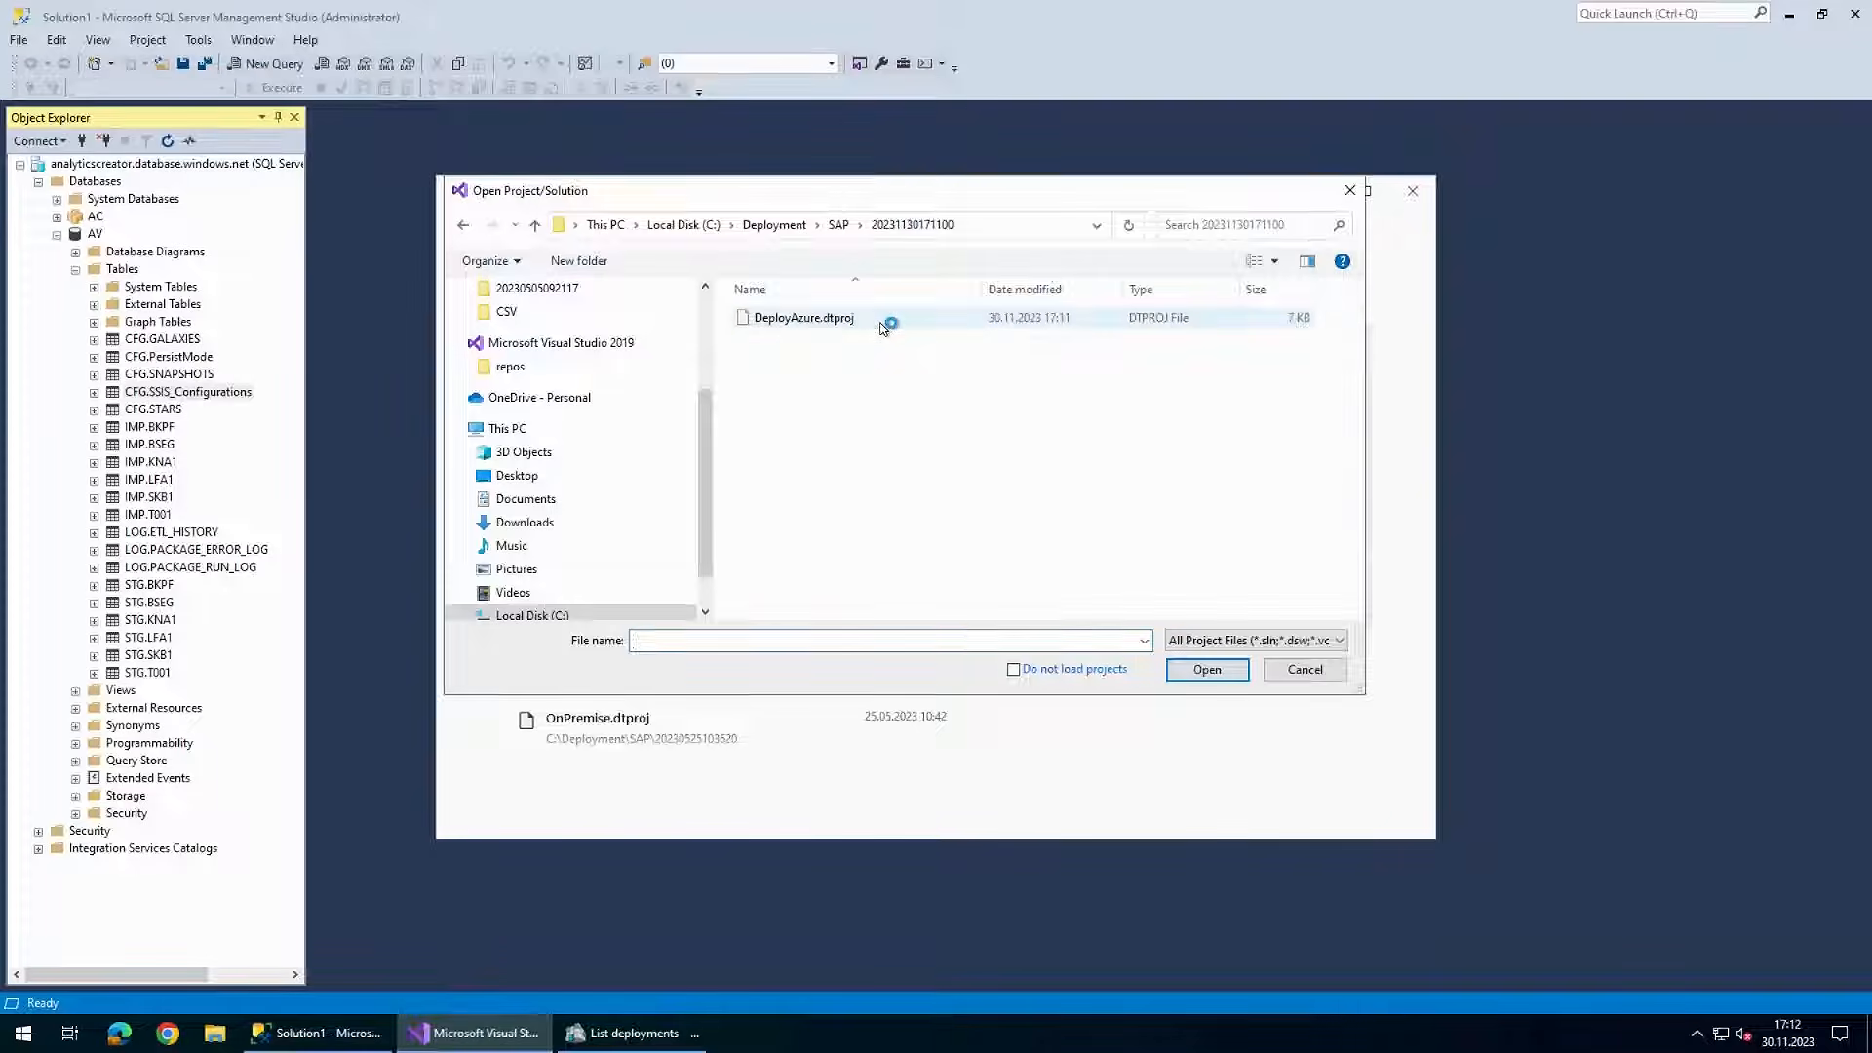
double_click(883, 326)
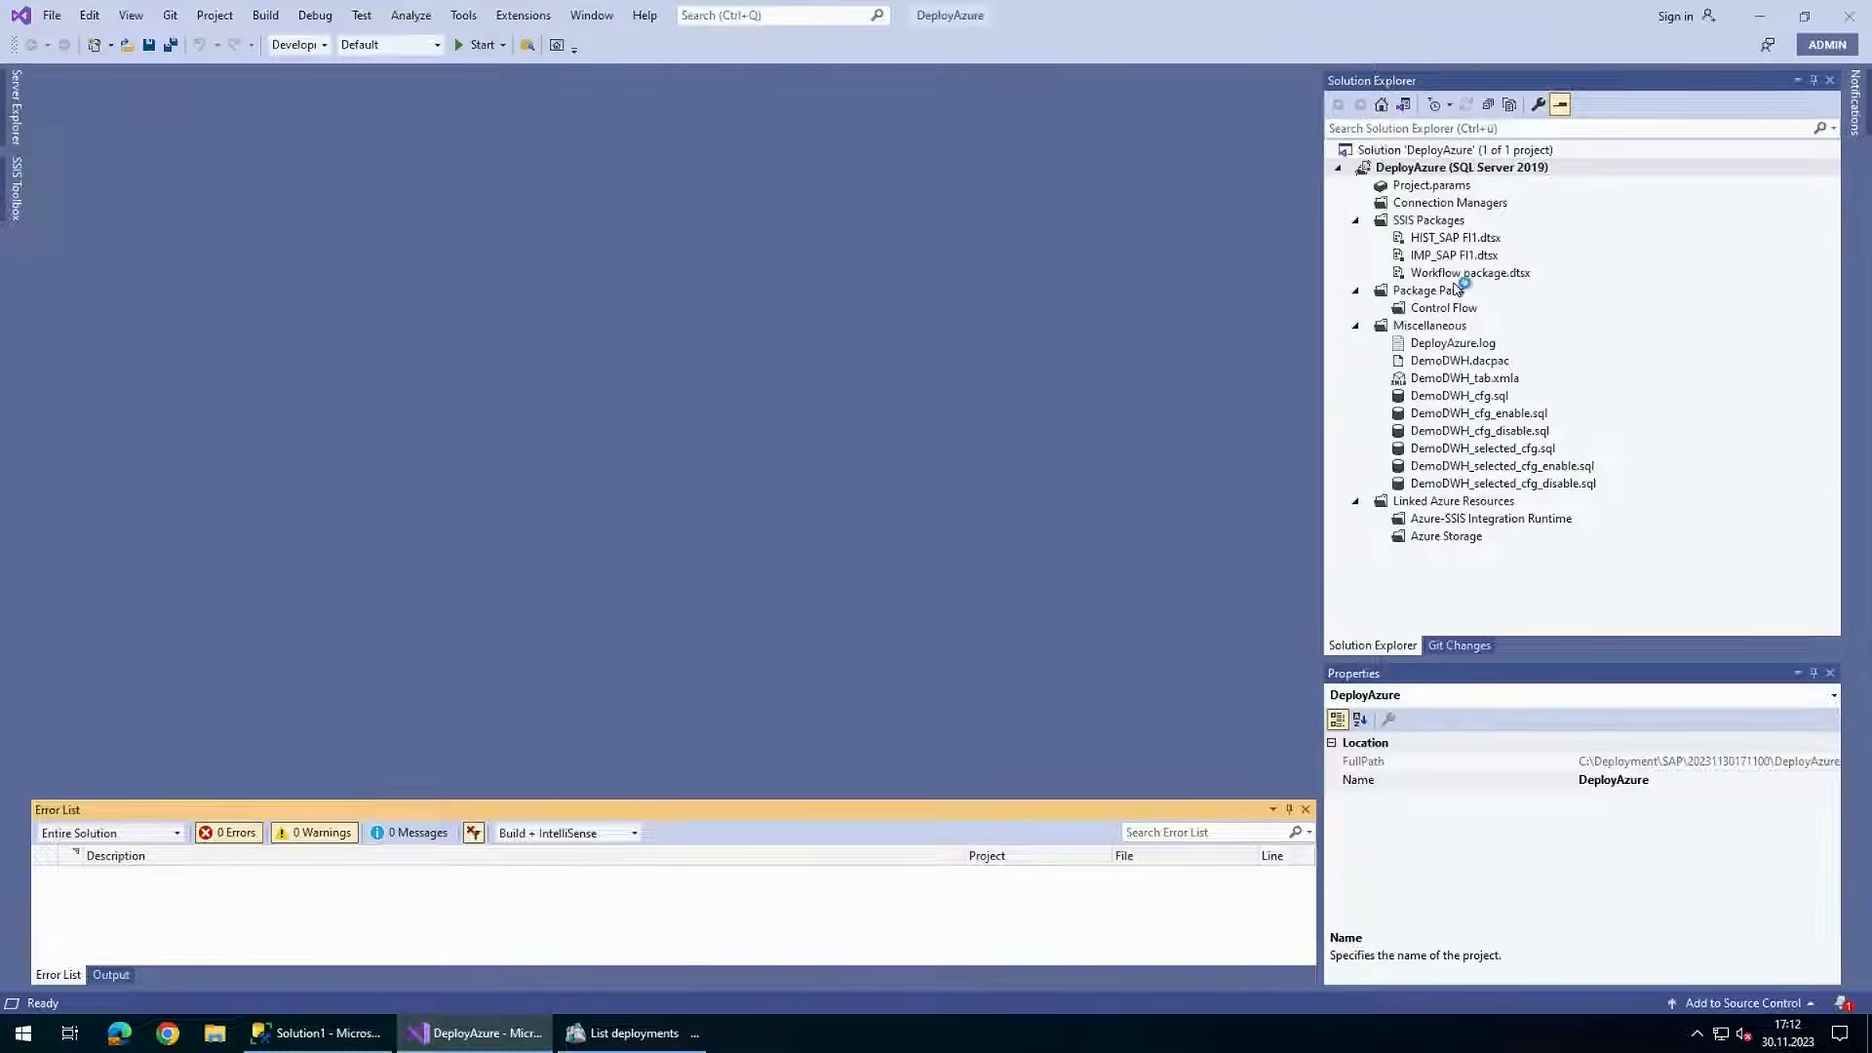
- Open Workflow package.dtsx and execute the package
click(1457, 279)
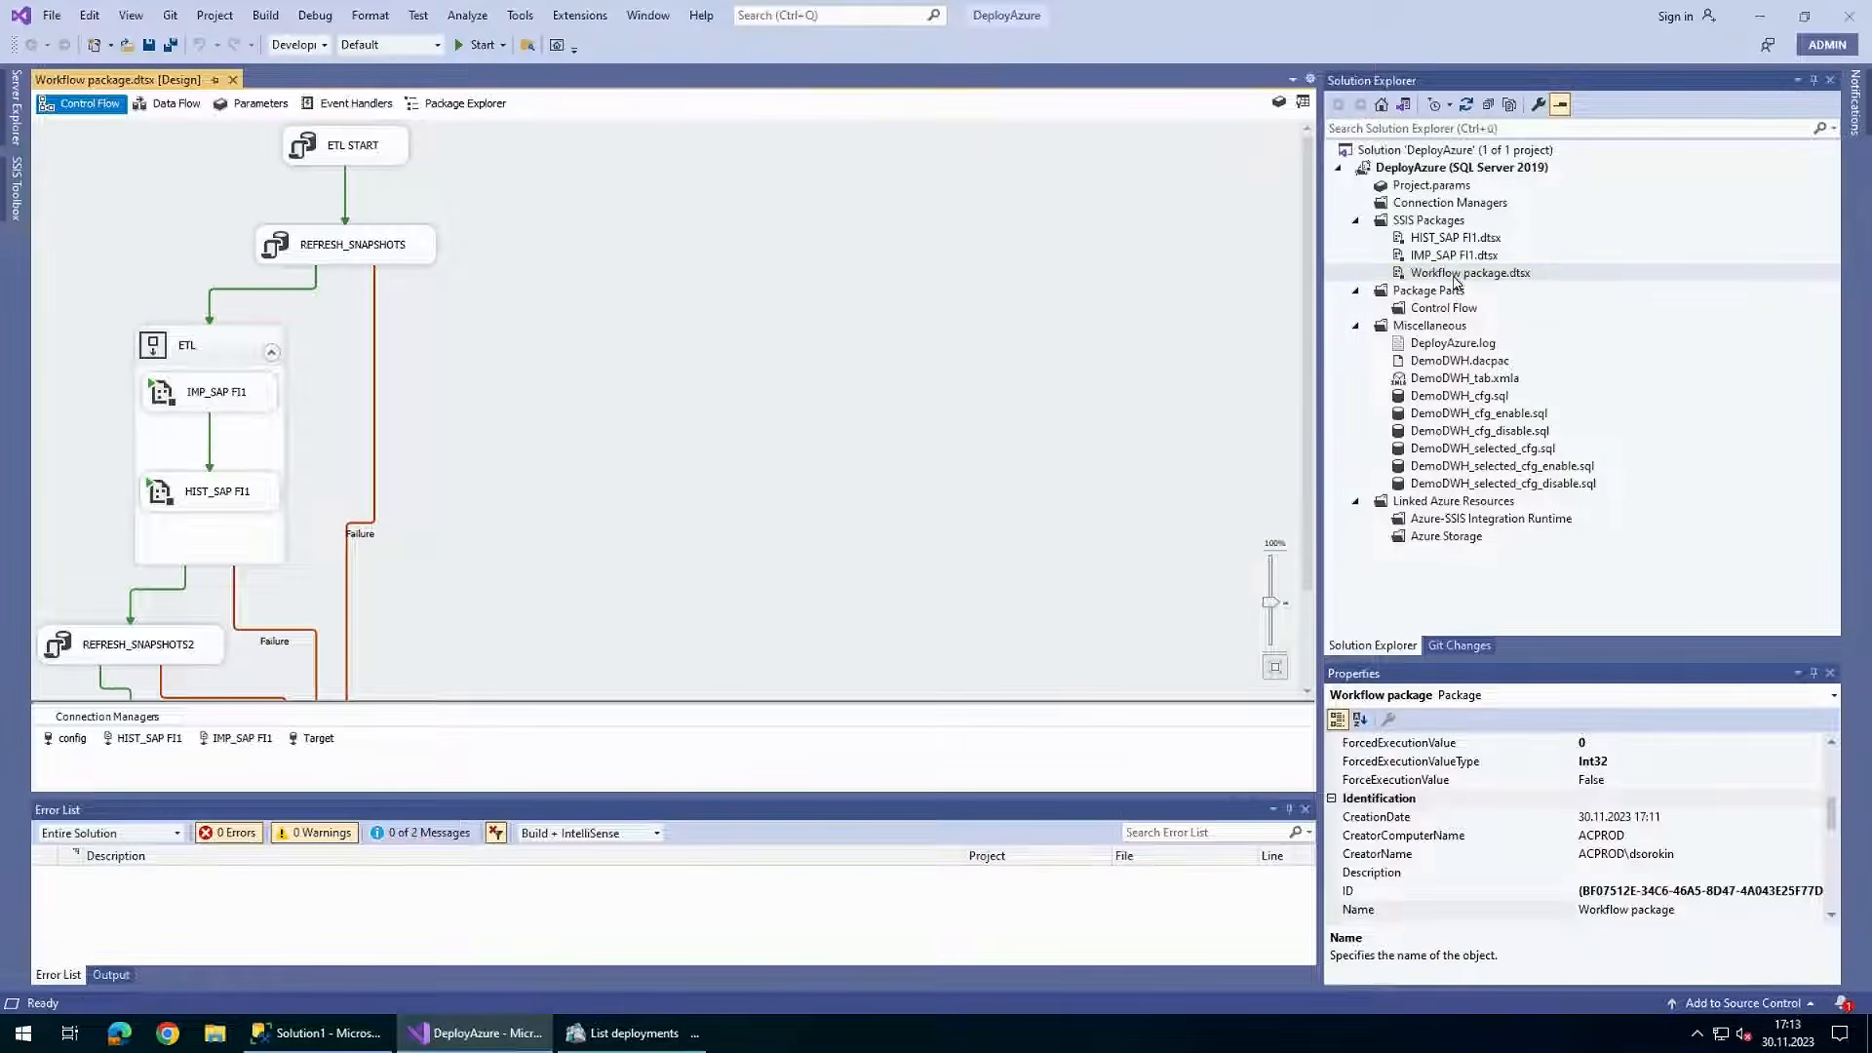
right_click(1457, 280)
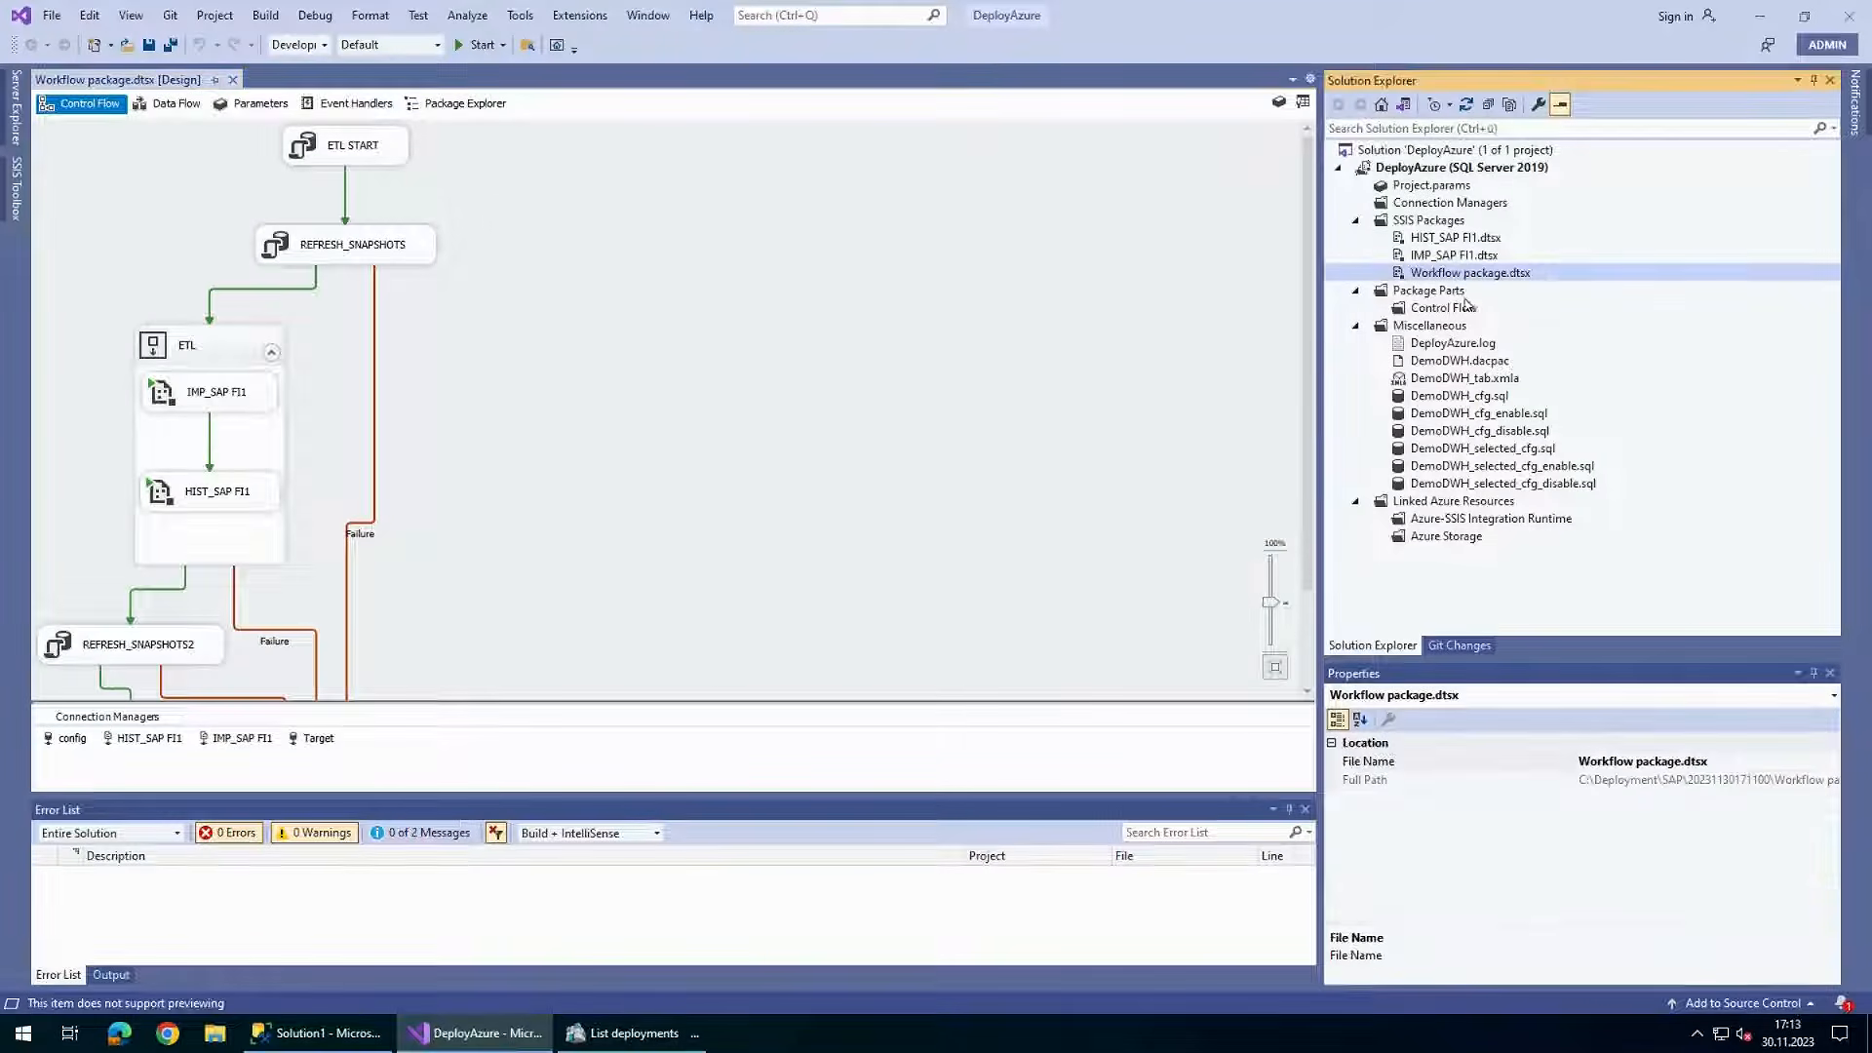
click(1527, 352)
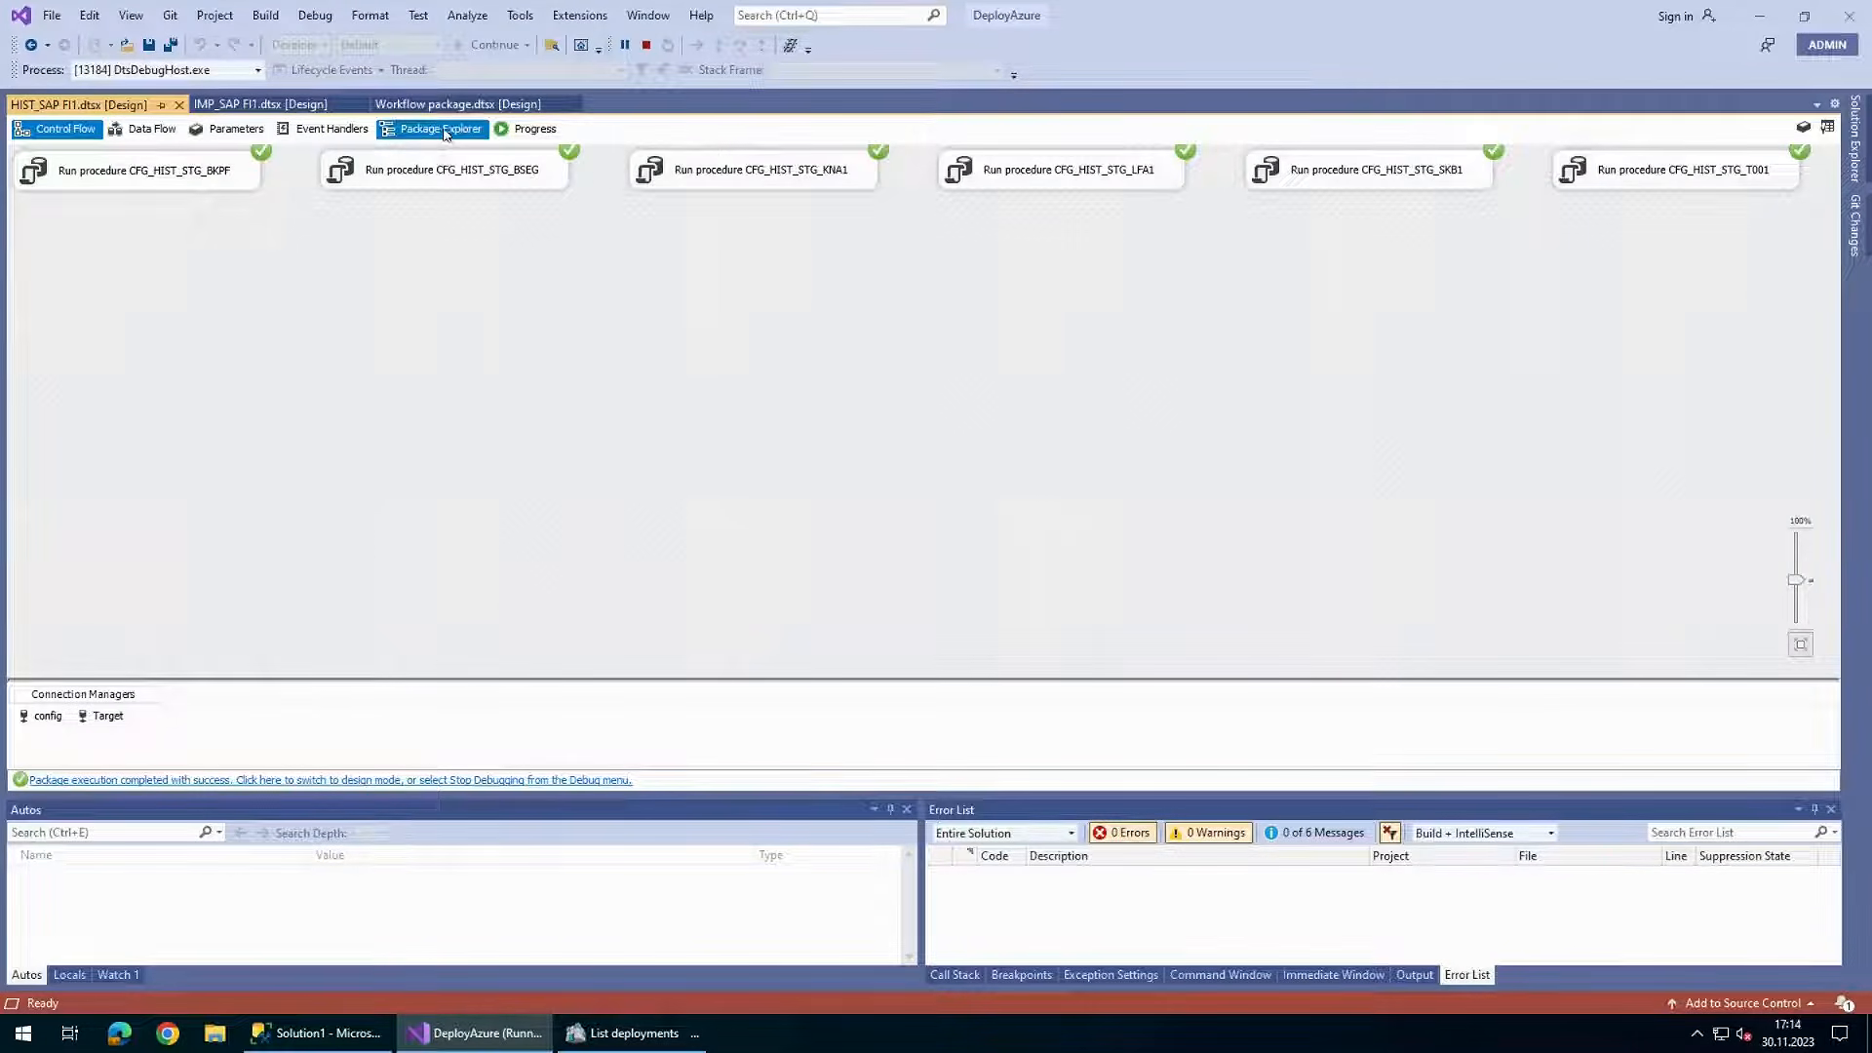
- Review the execution status of the tasks in Workflow package.dtsx and stop debugging
click(414, 107)
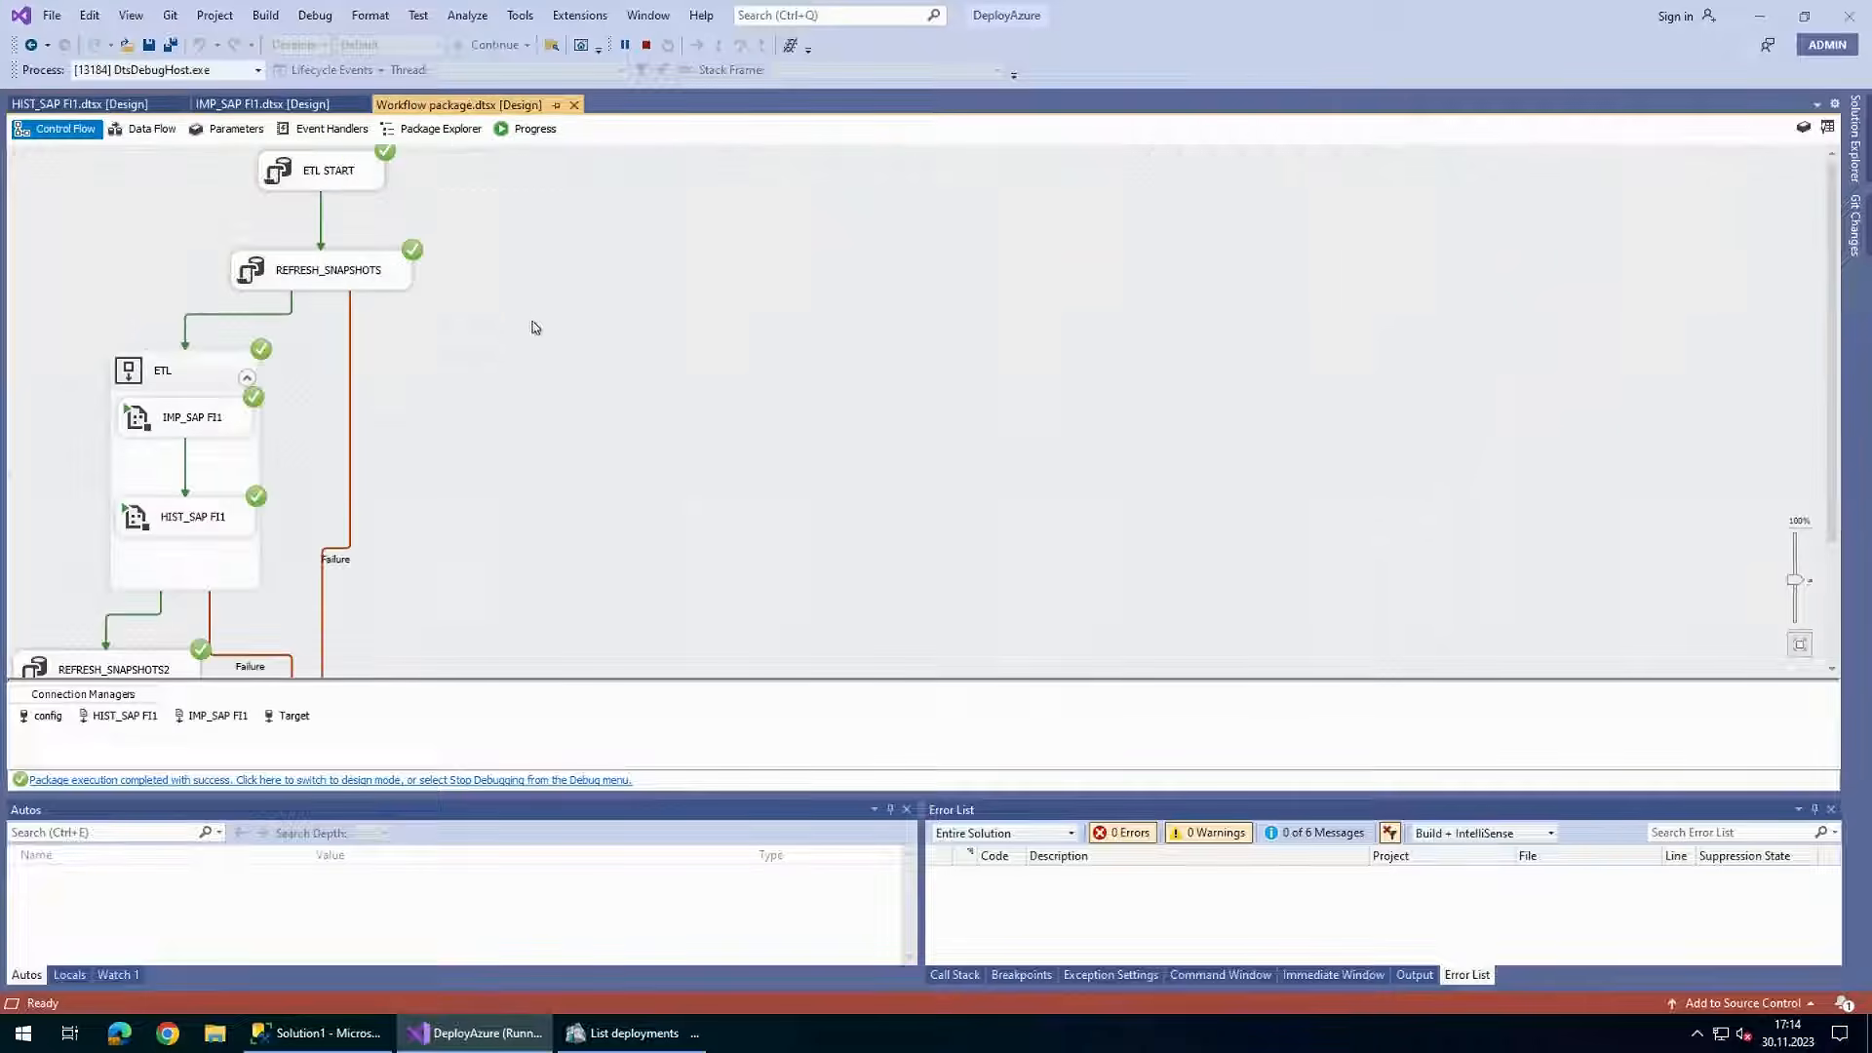
scroll(534, 327, down, 3)
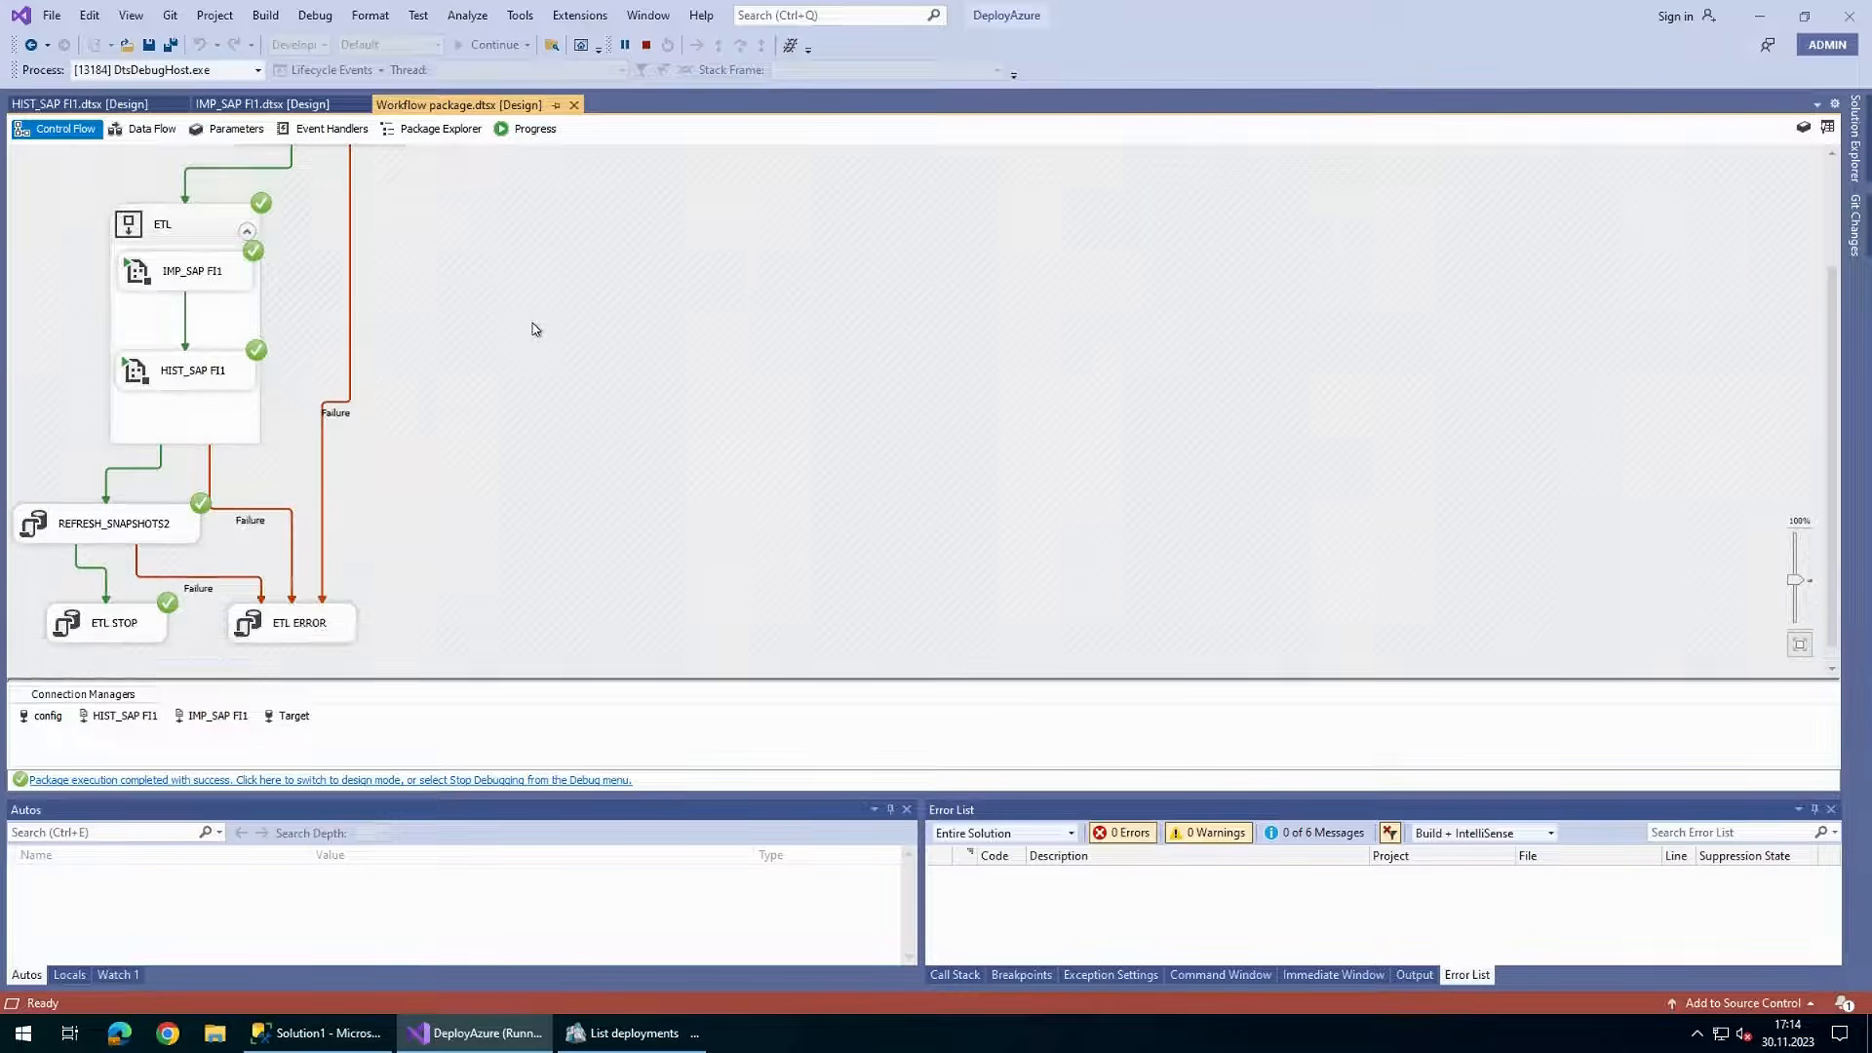
click(647, 47)
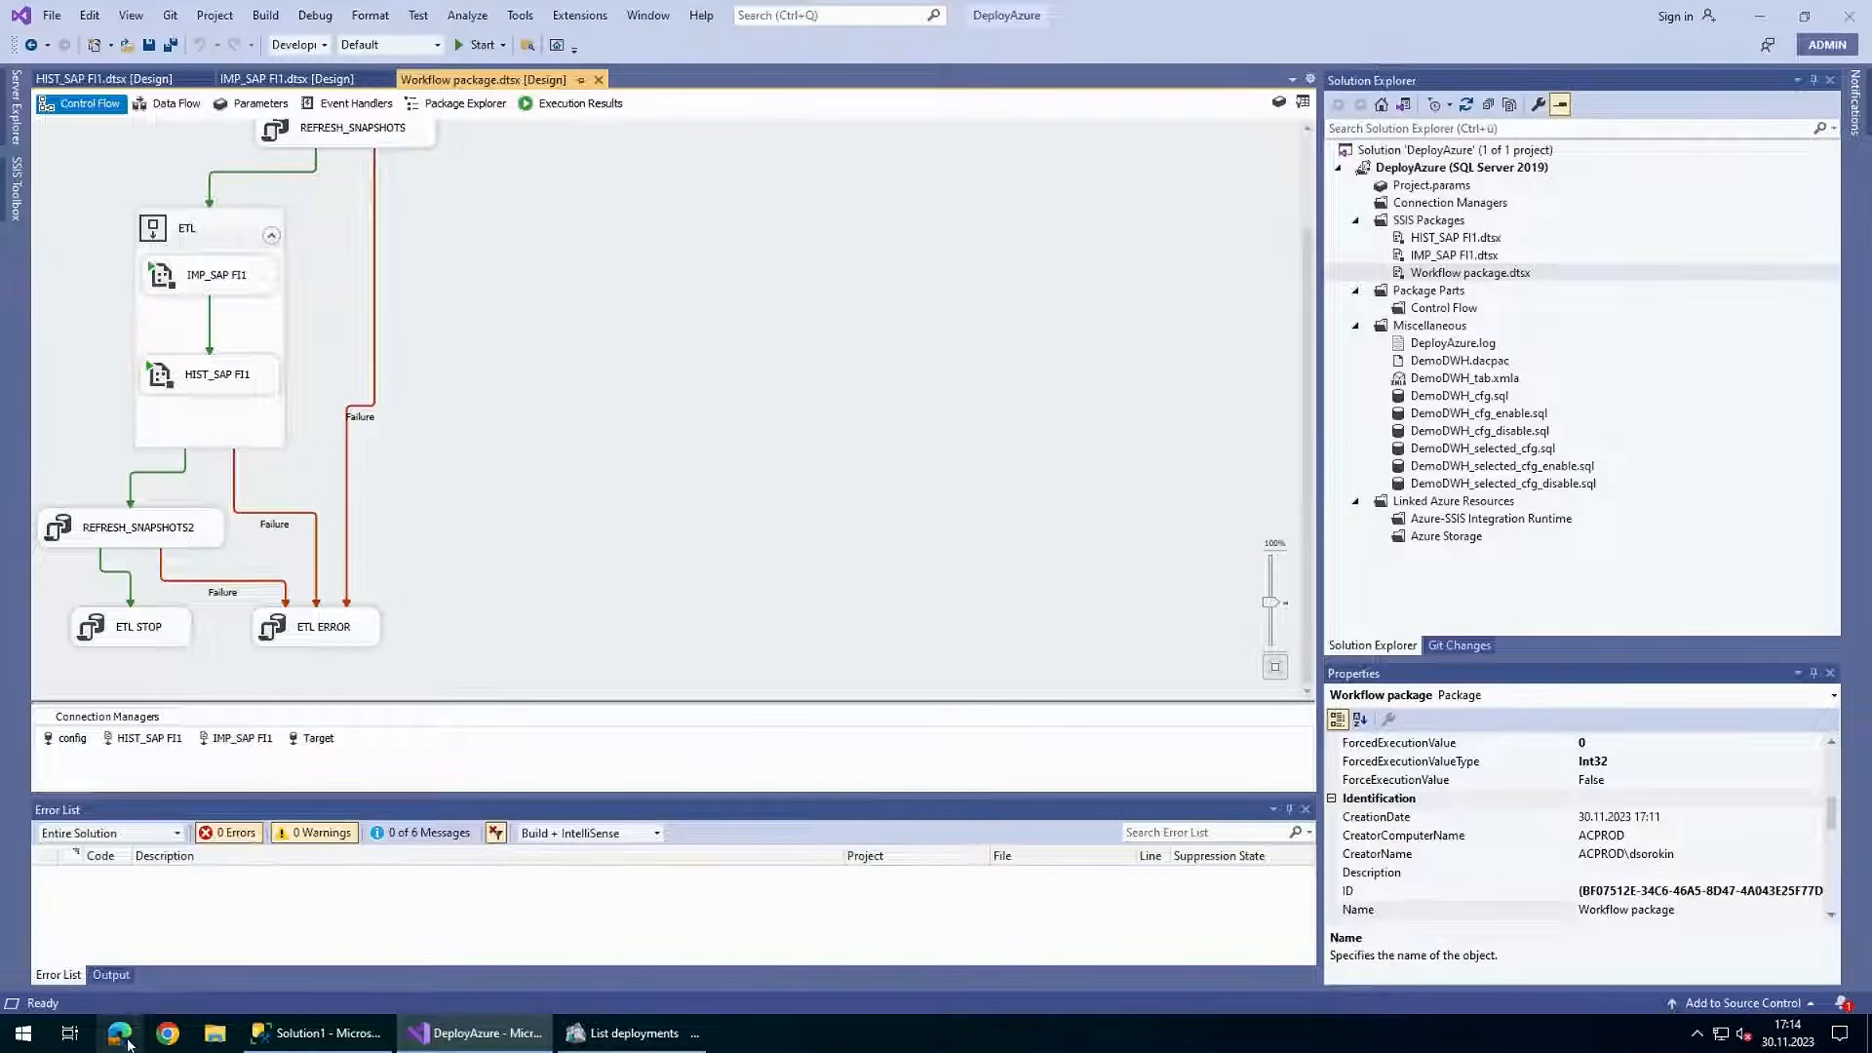
- Switch to Power BI in the browser and refresh the SAPDWH semantic model in the AV workspace
click(121, 1036)
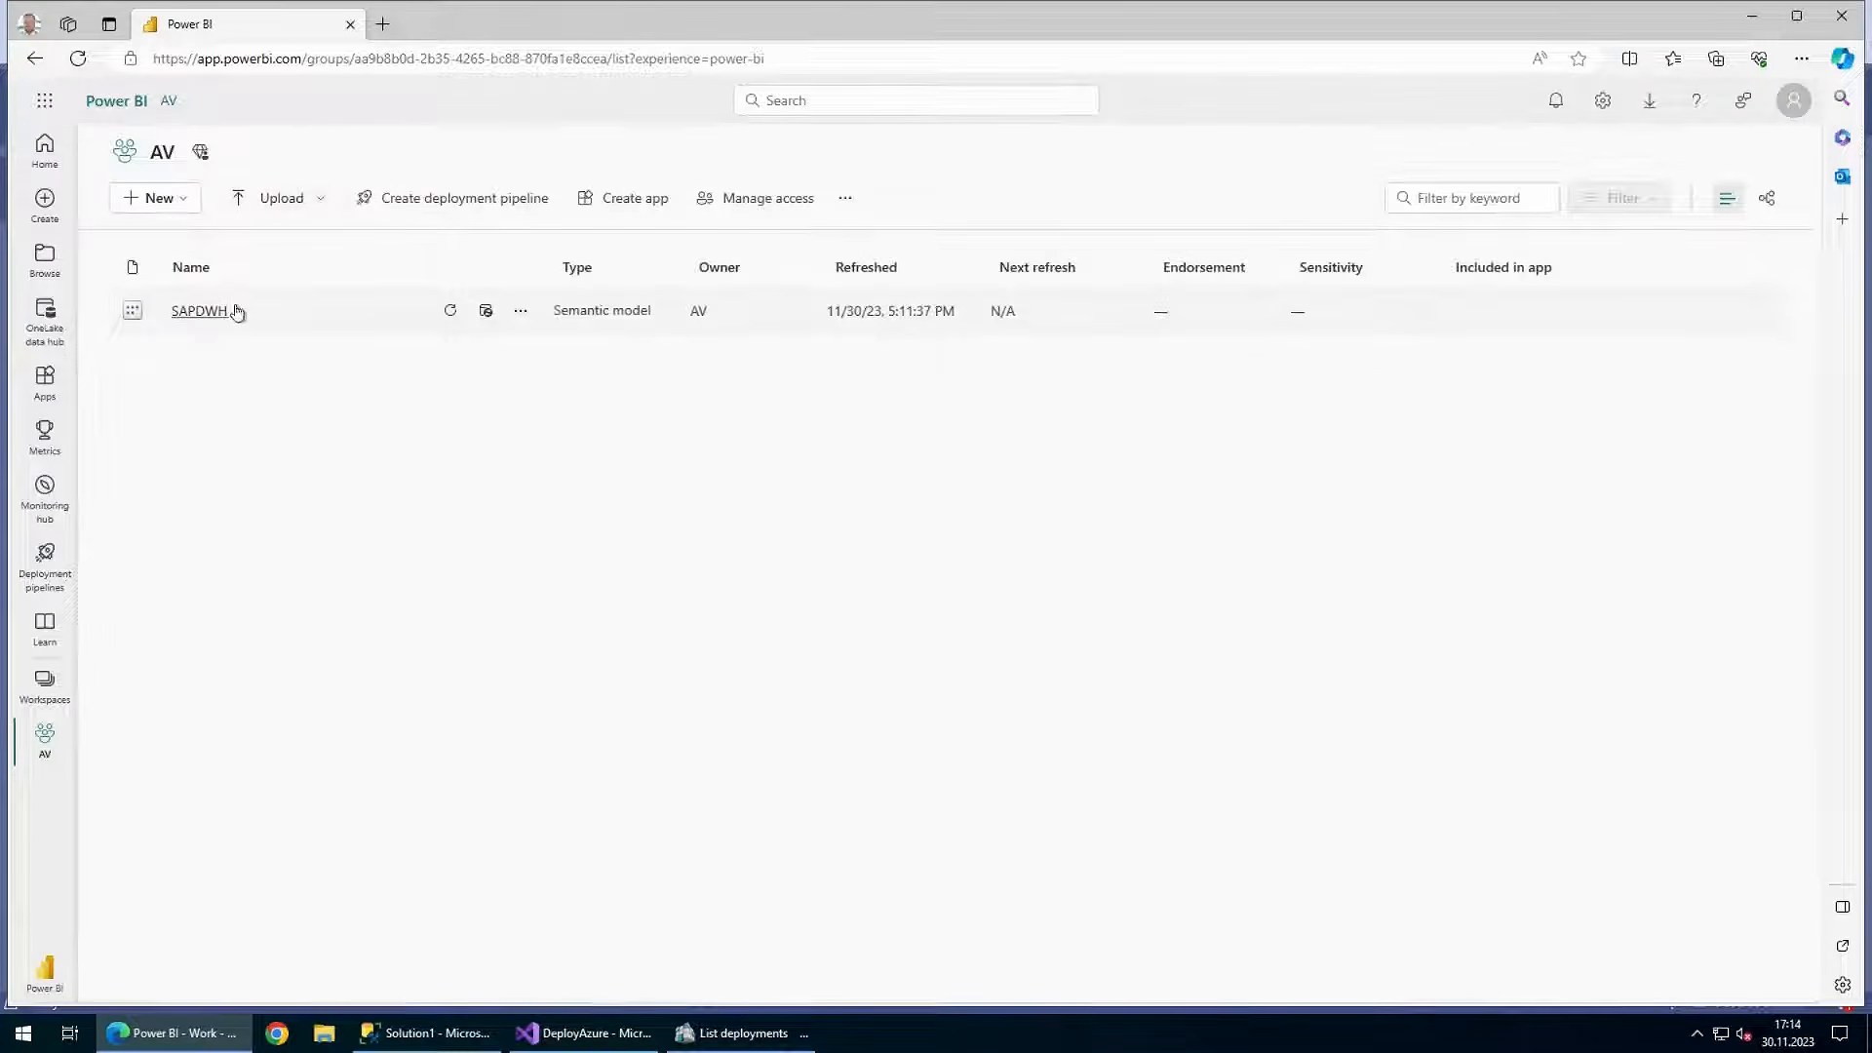
click(452, 312)
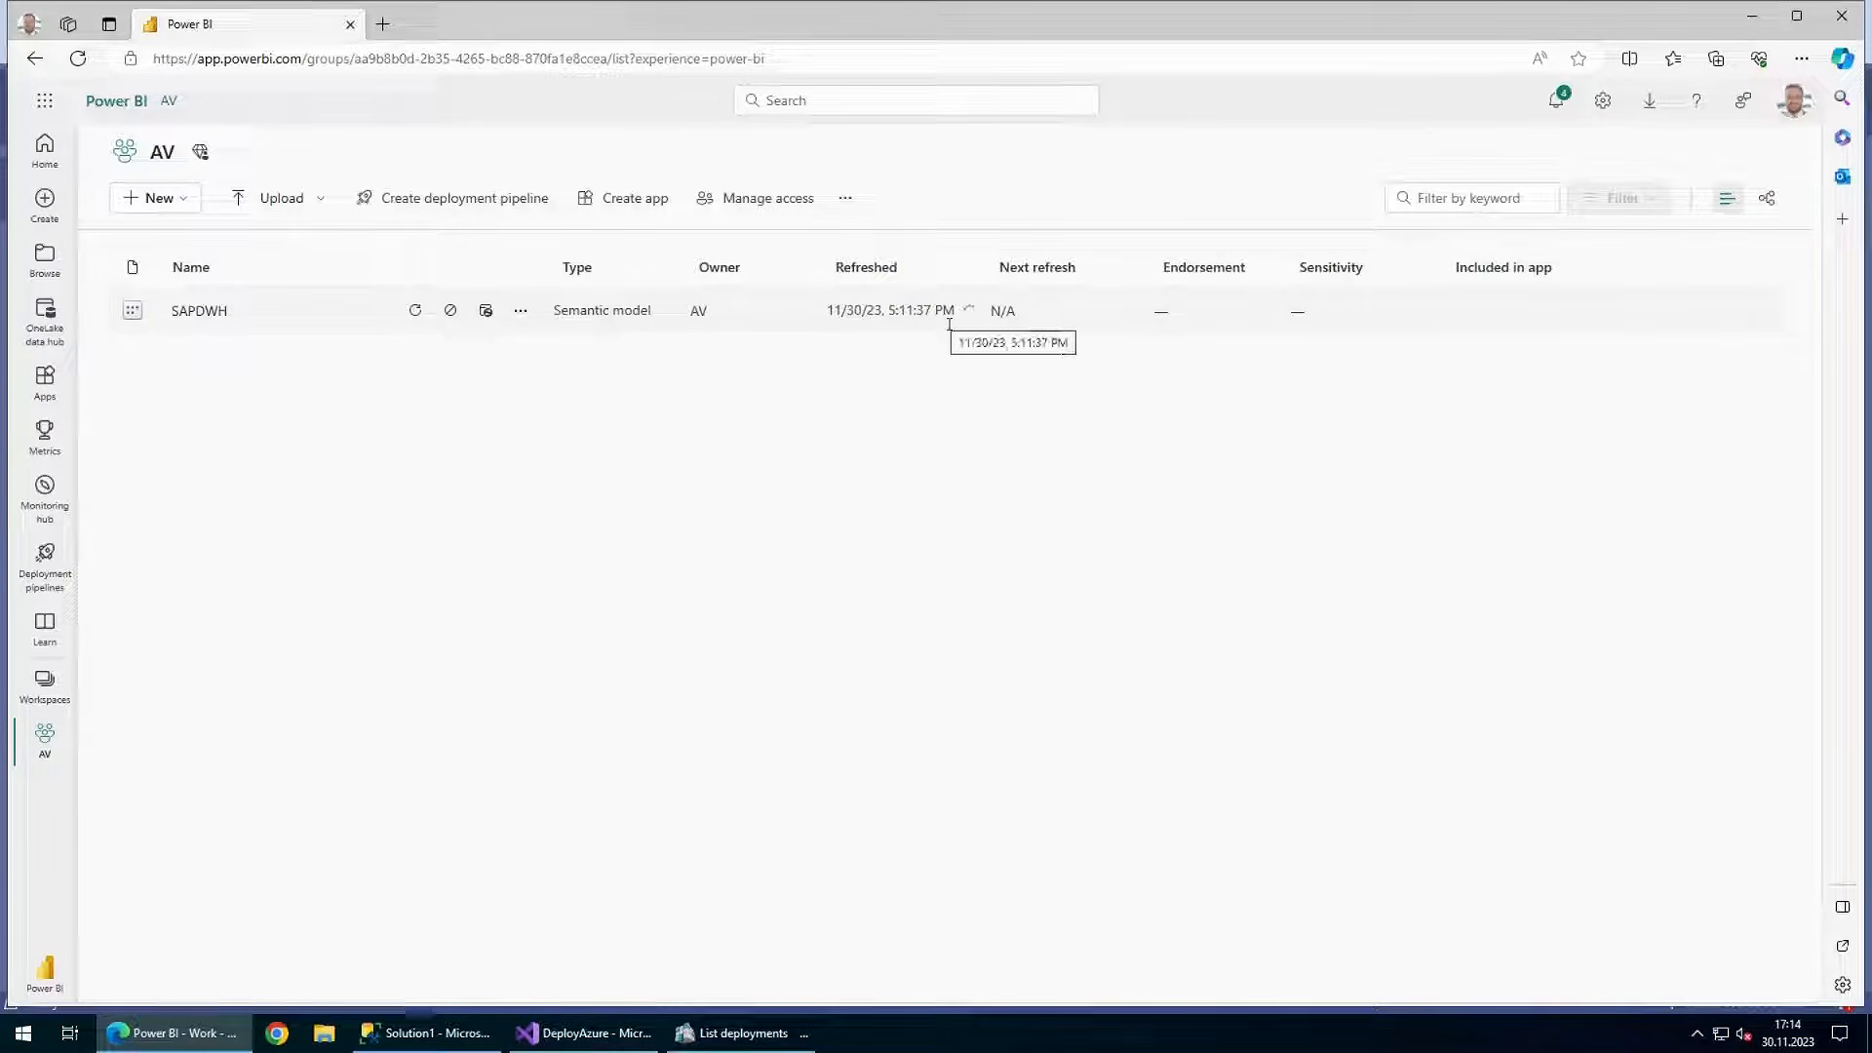
- Generate quick insights for the SAPDWH semantic model and look through the insight charts
click(521, 311)
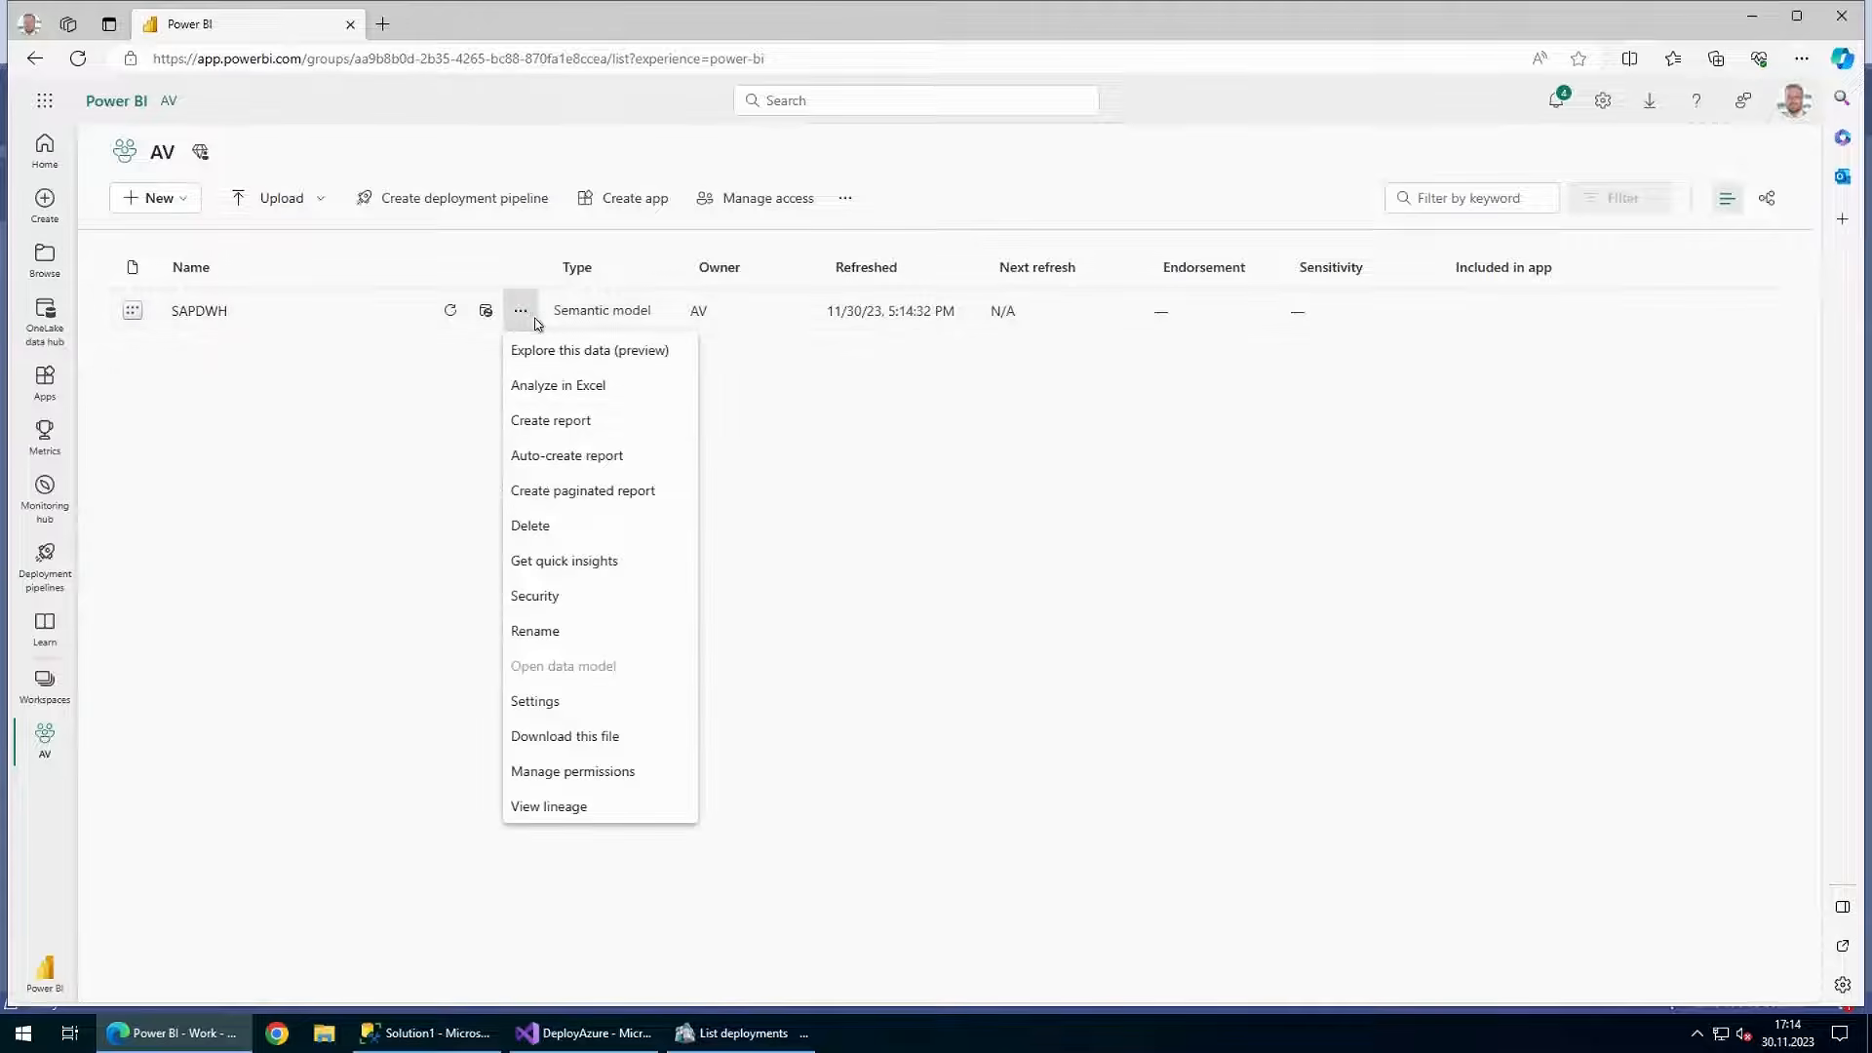
click(588, 566)
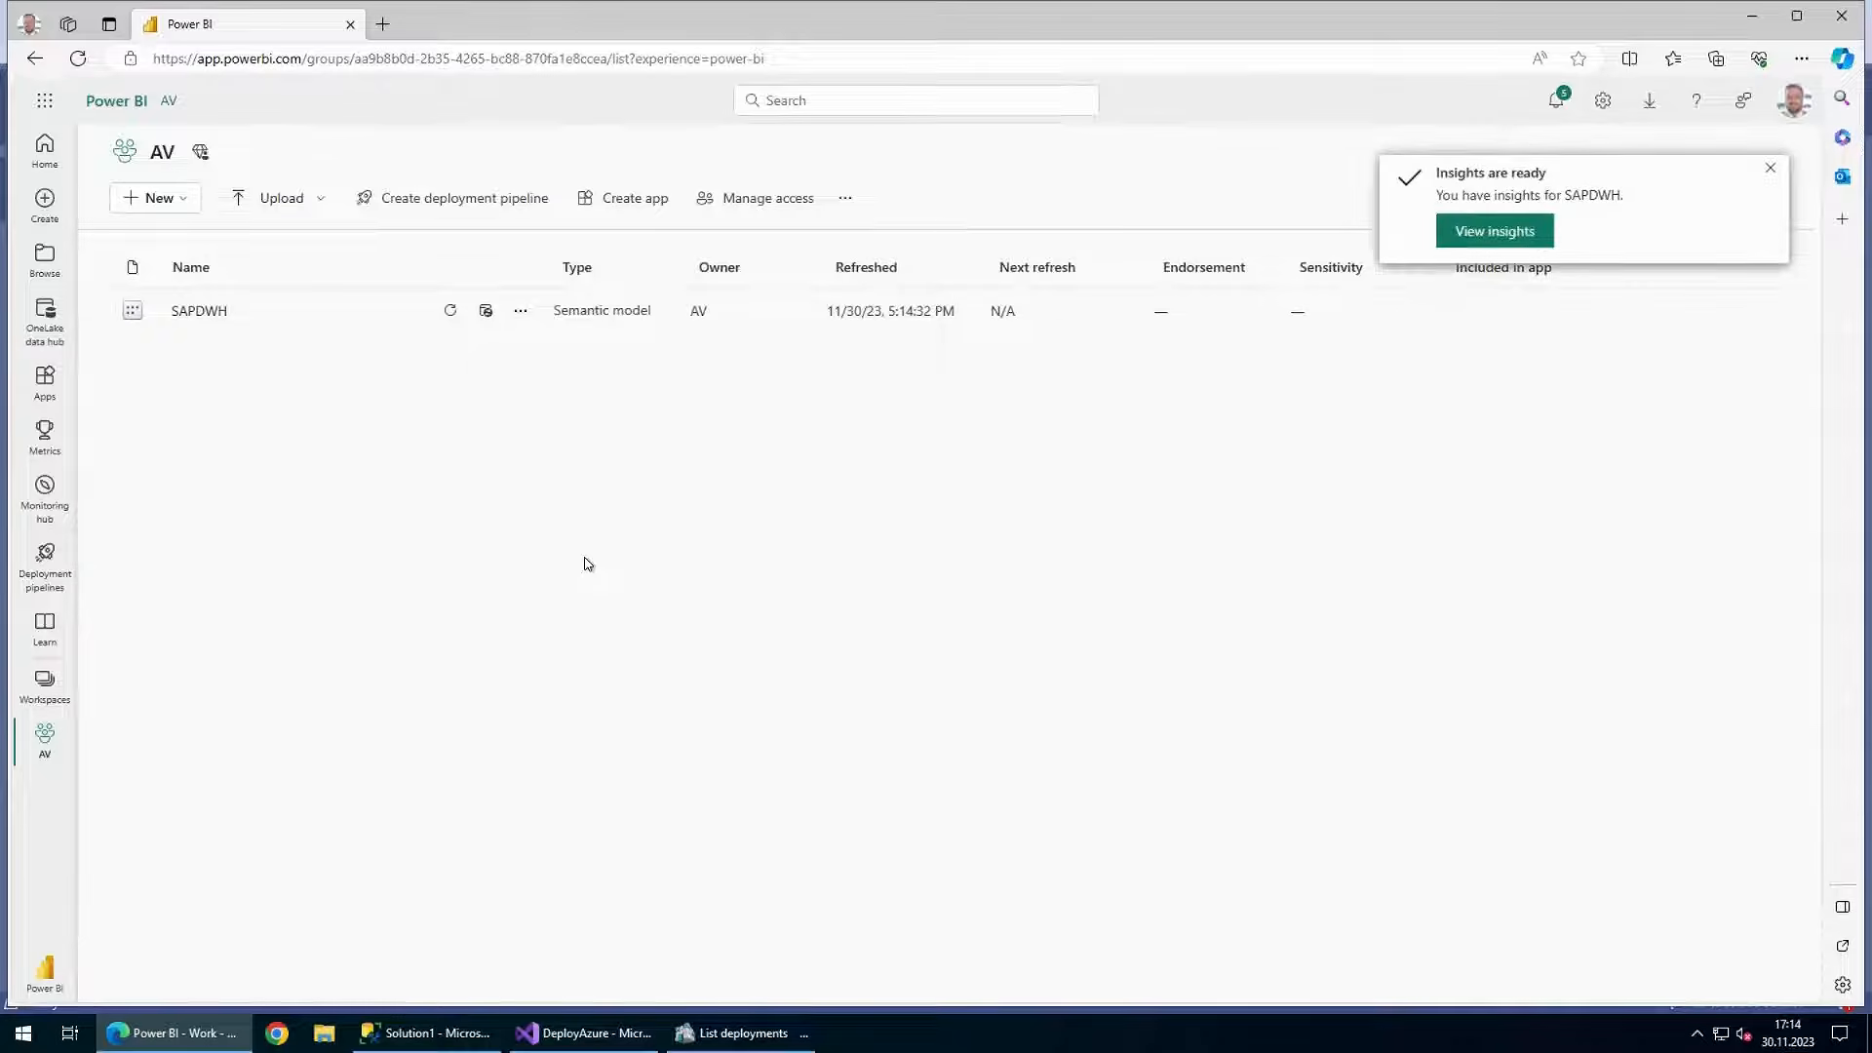
click(1495, 235)
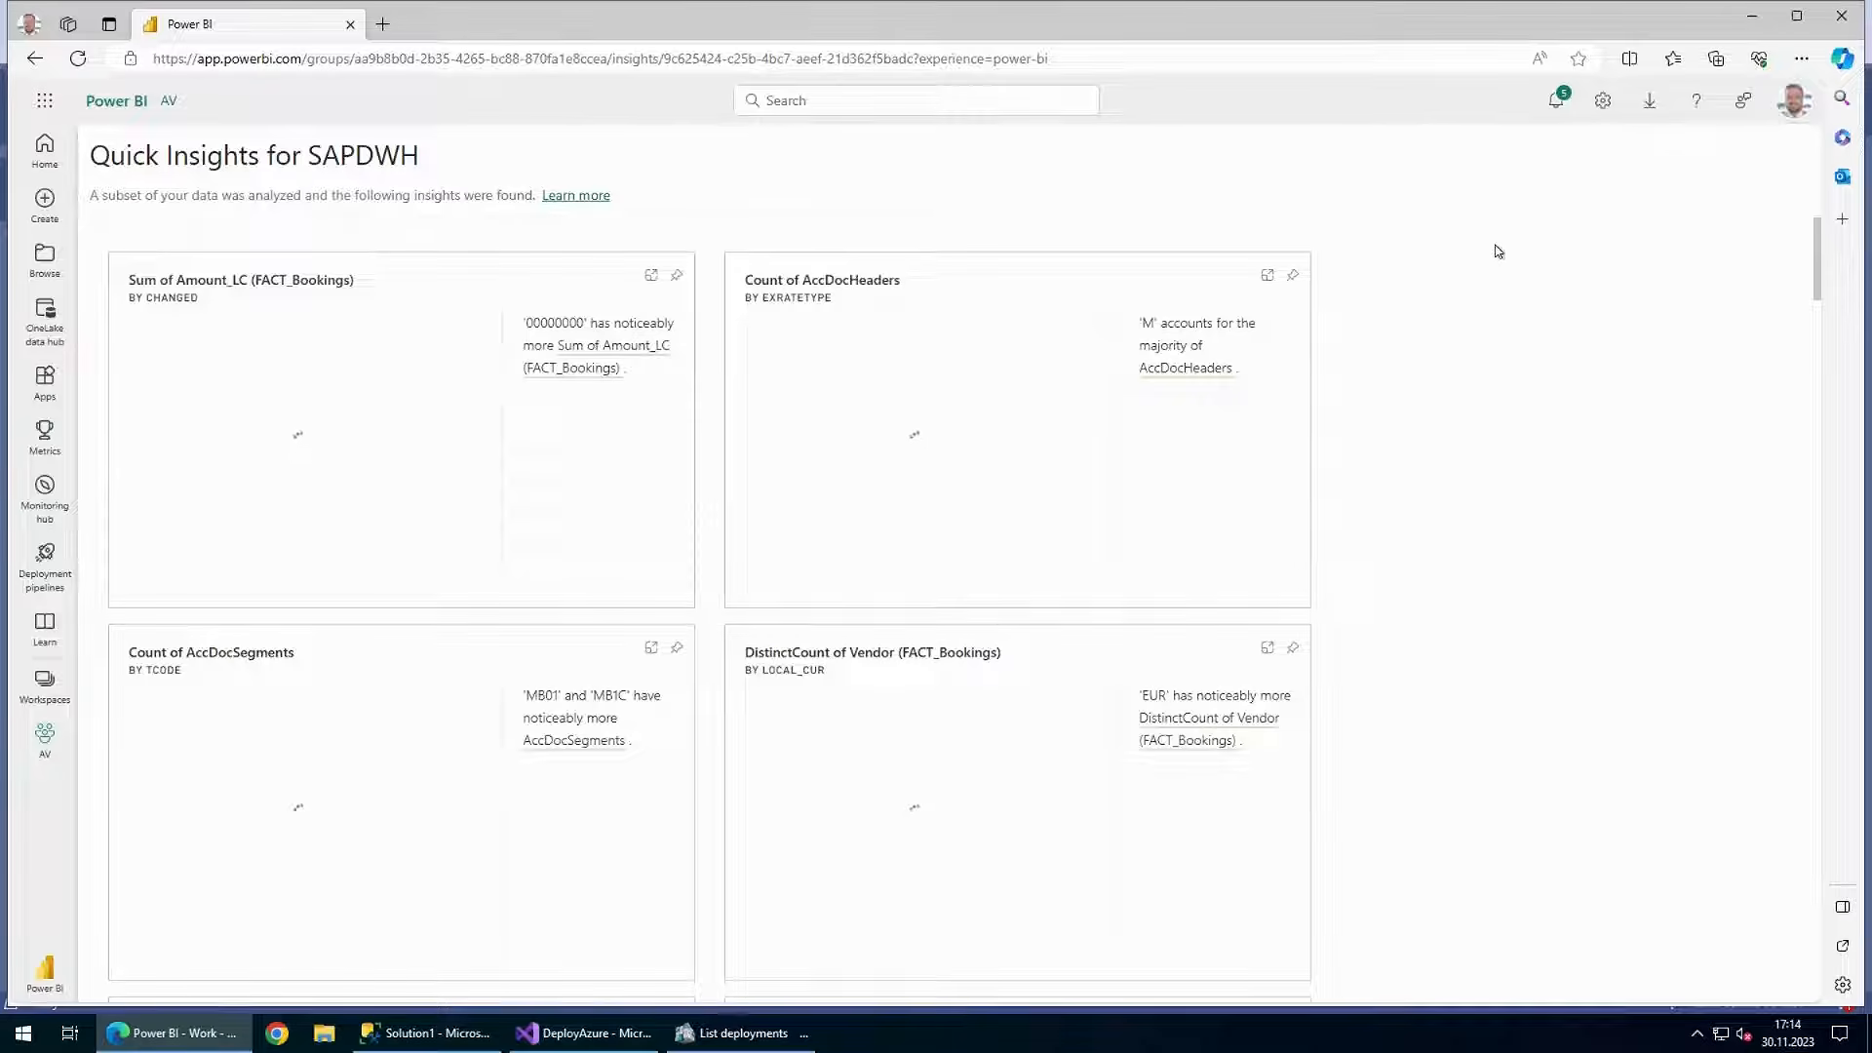
scroll(930, 436, down, 5)
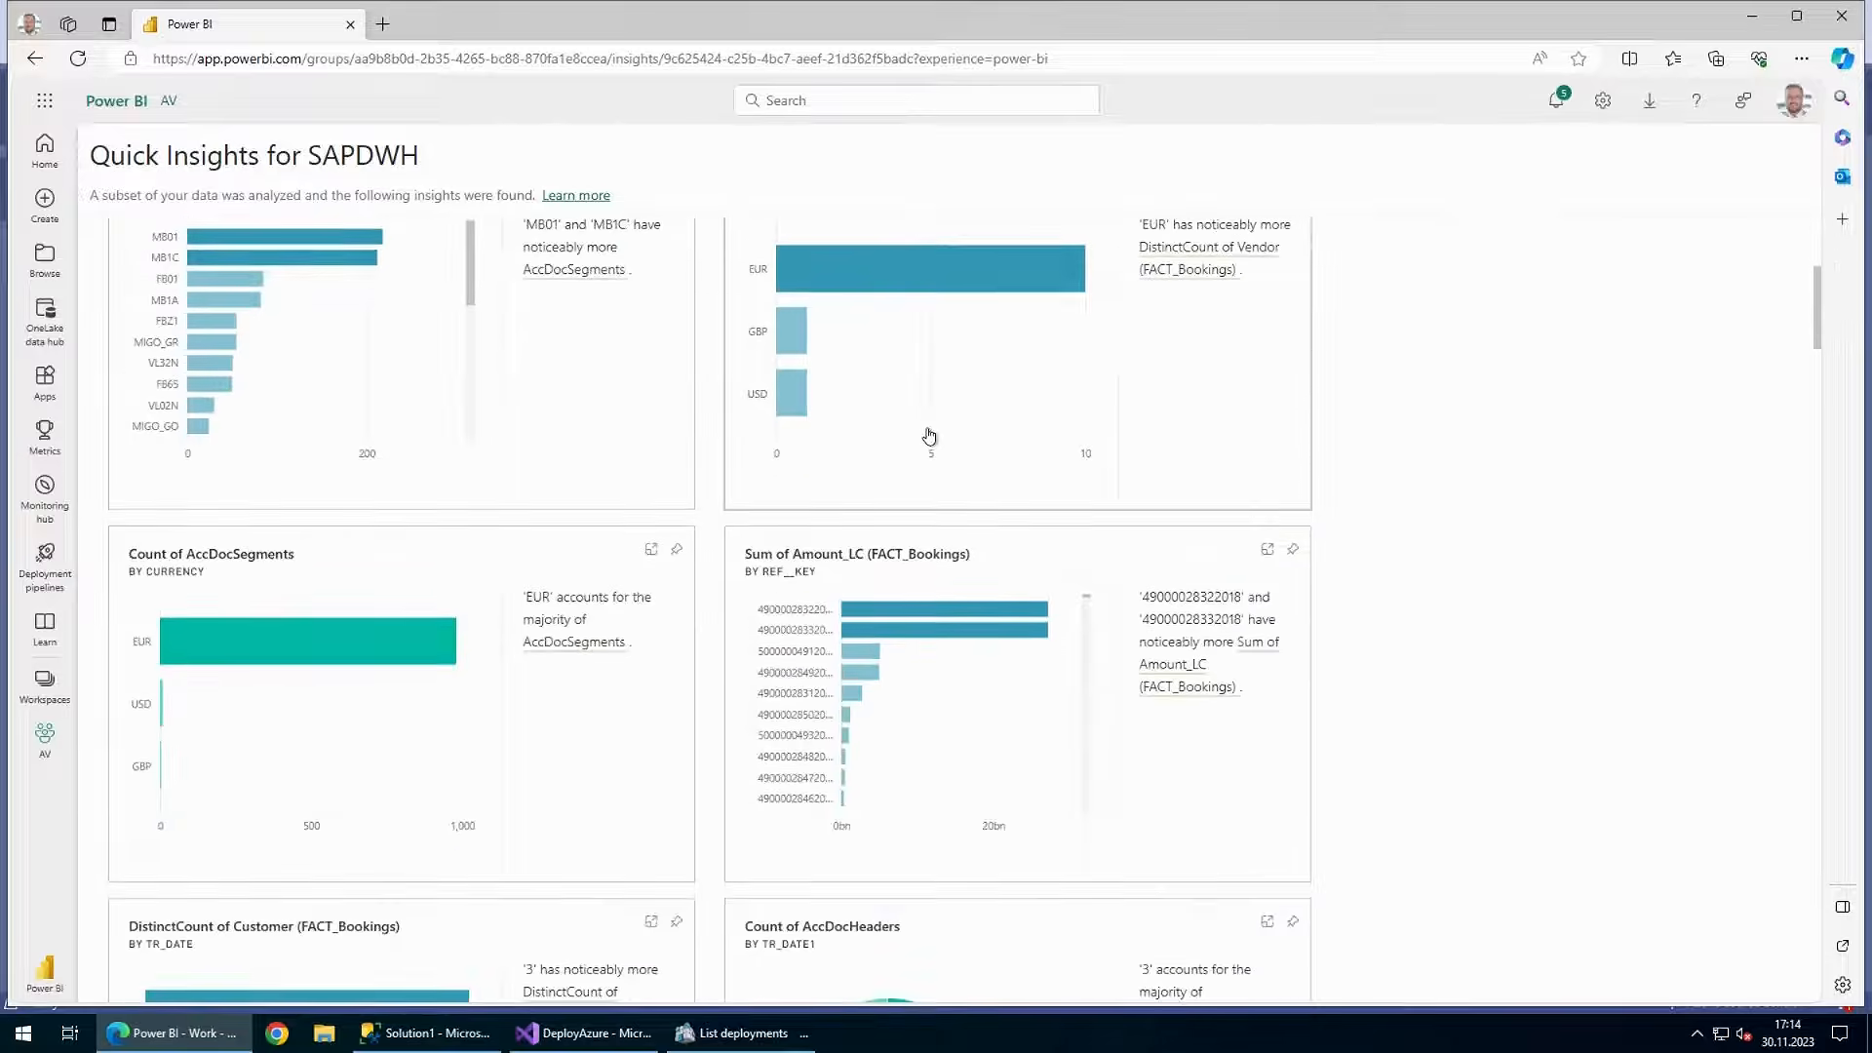
scroll(929, 436, down, 4)
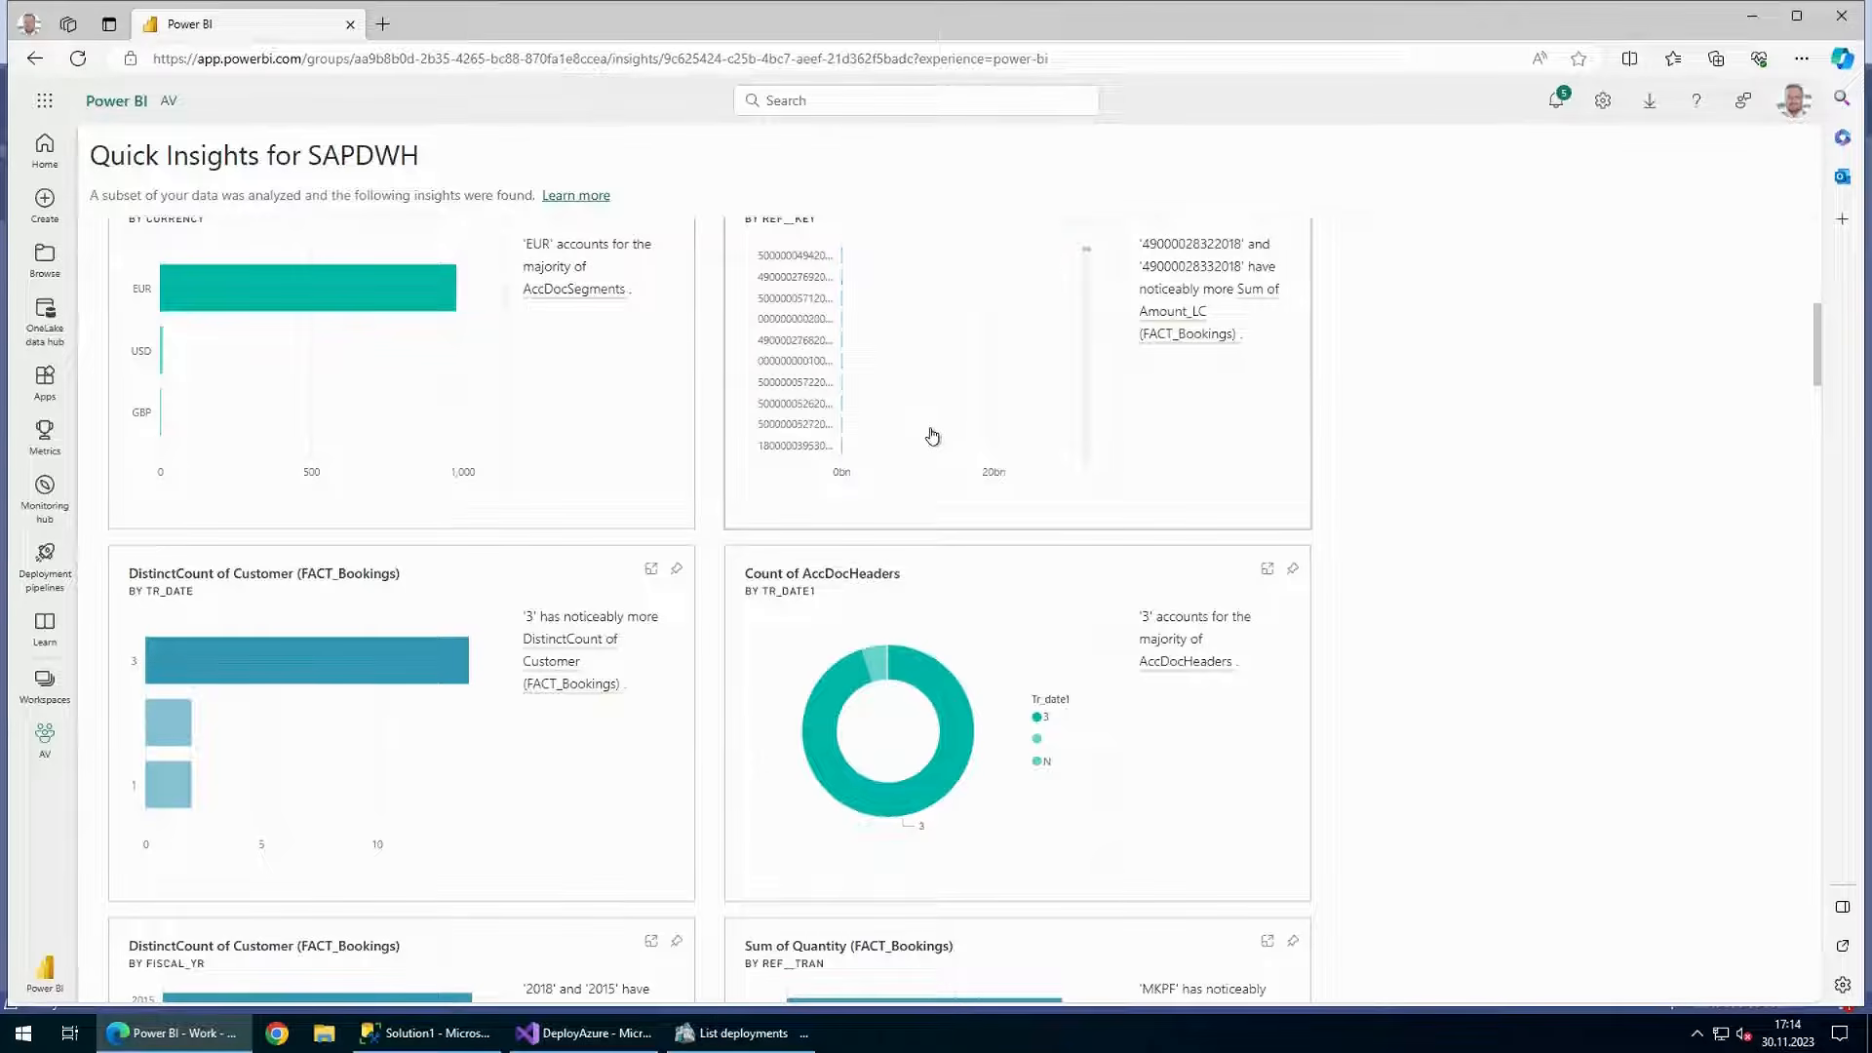
scroll(751, 434, up, 9)
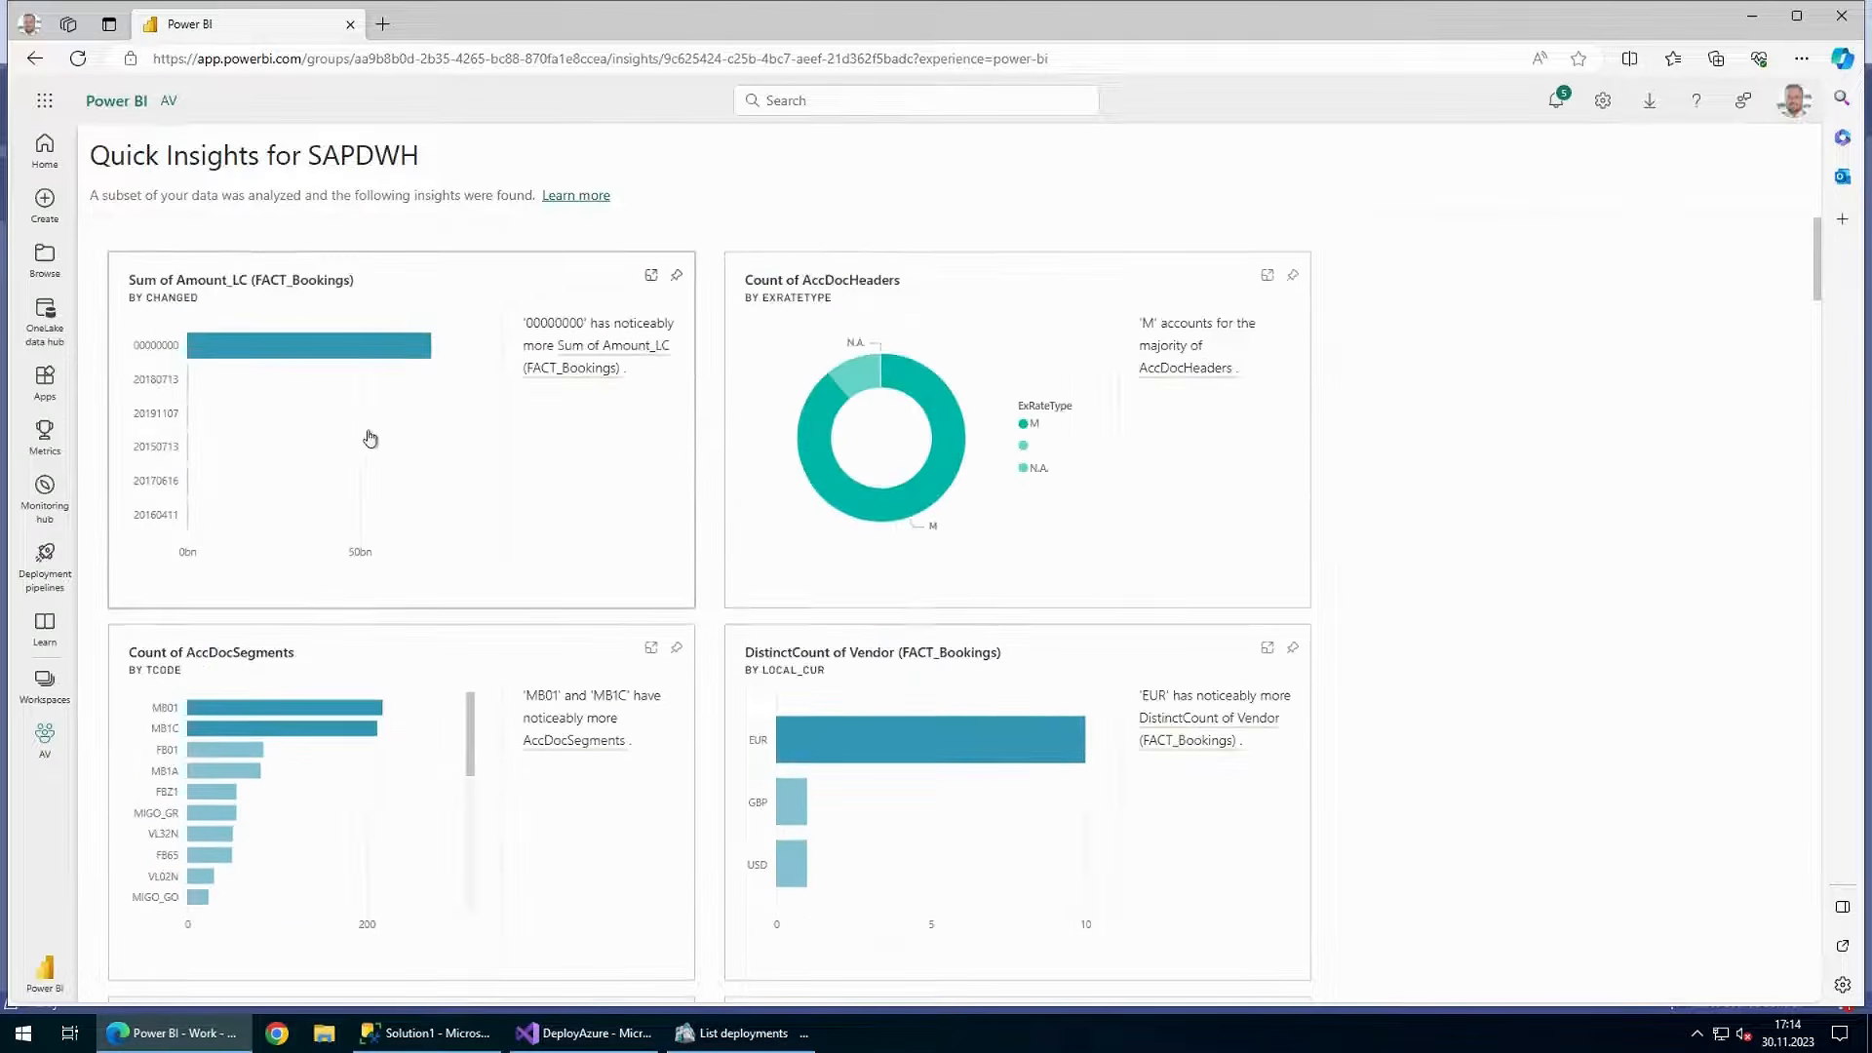
- Return to the AV workspace and create a new report from the SAPDWH semantic model
click(45, 741)
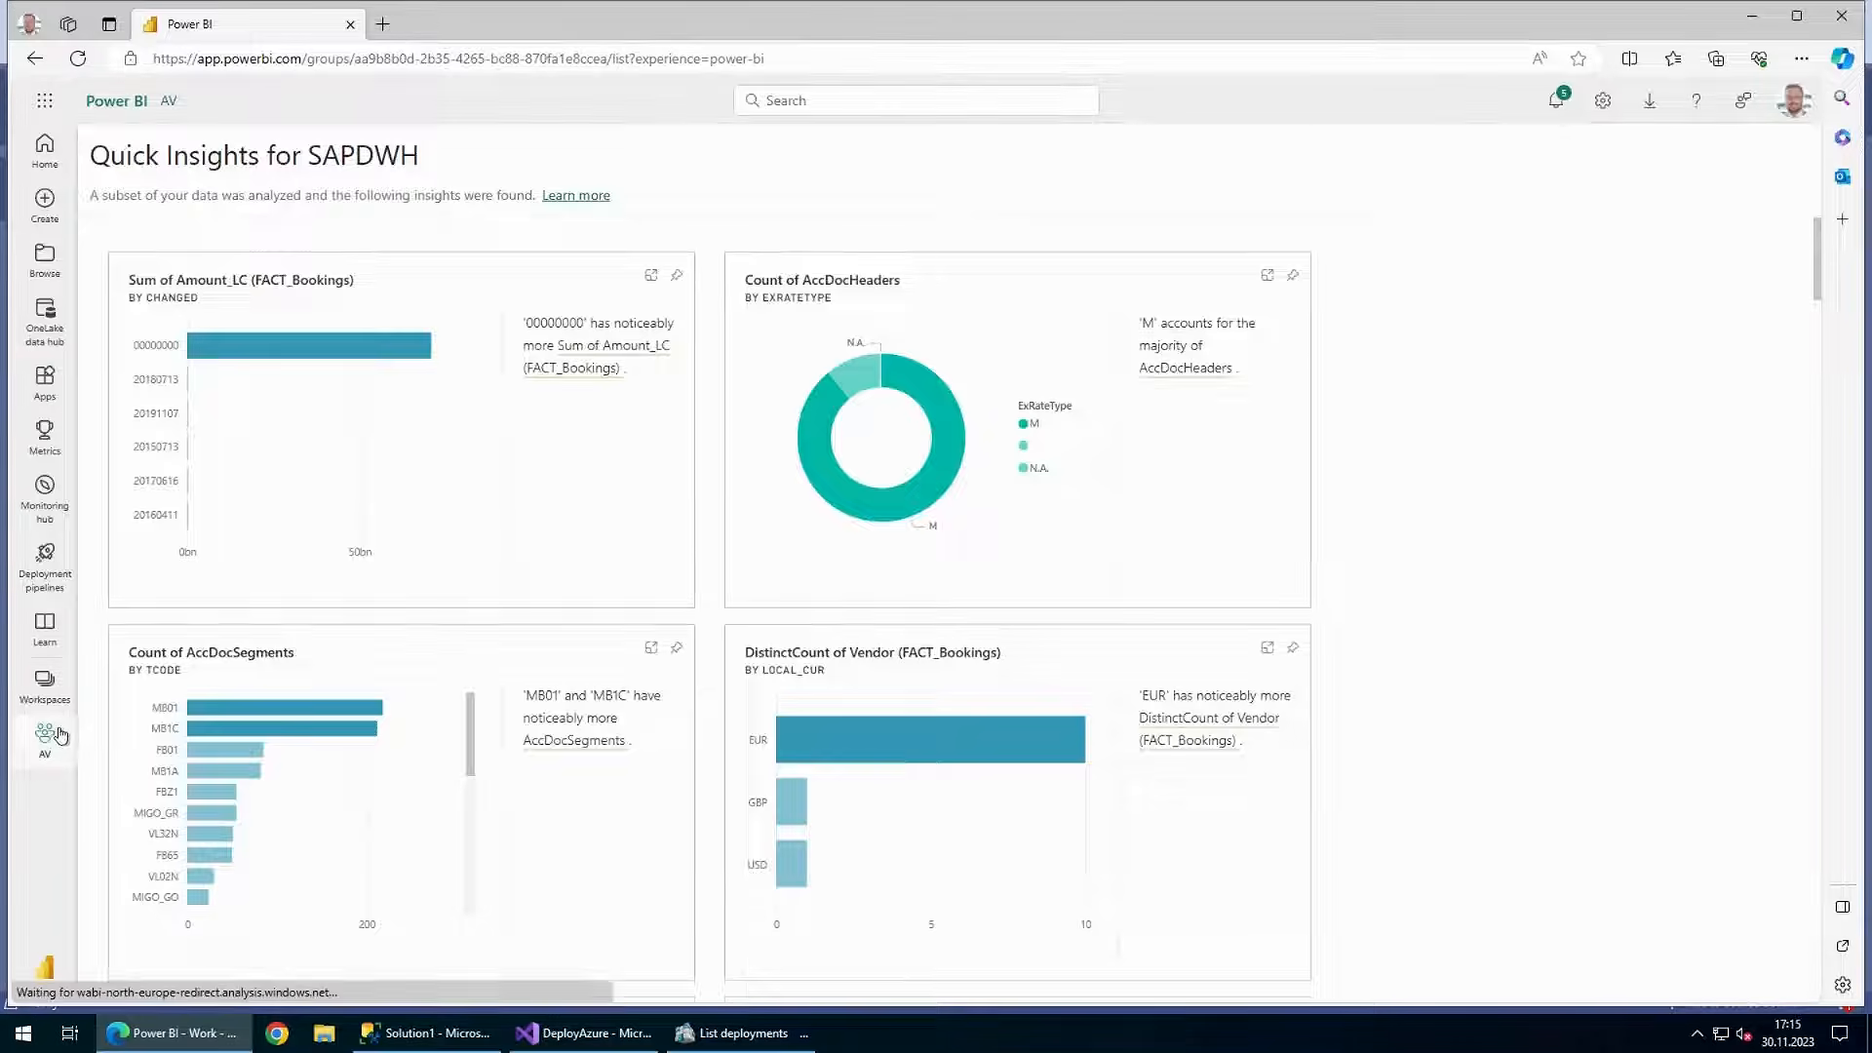
click(520, 312)
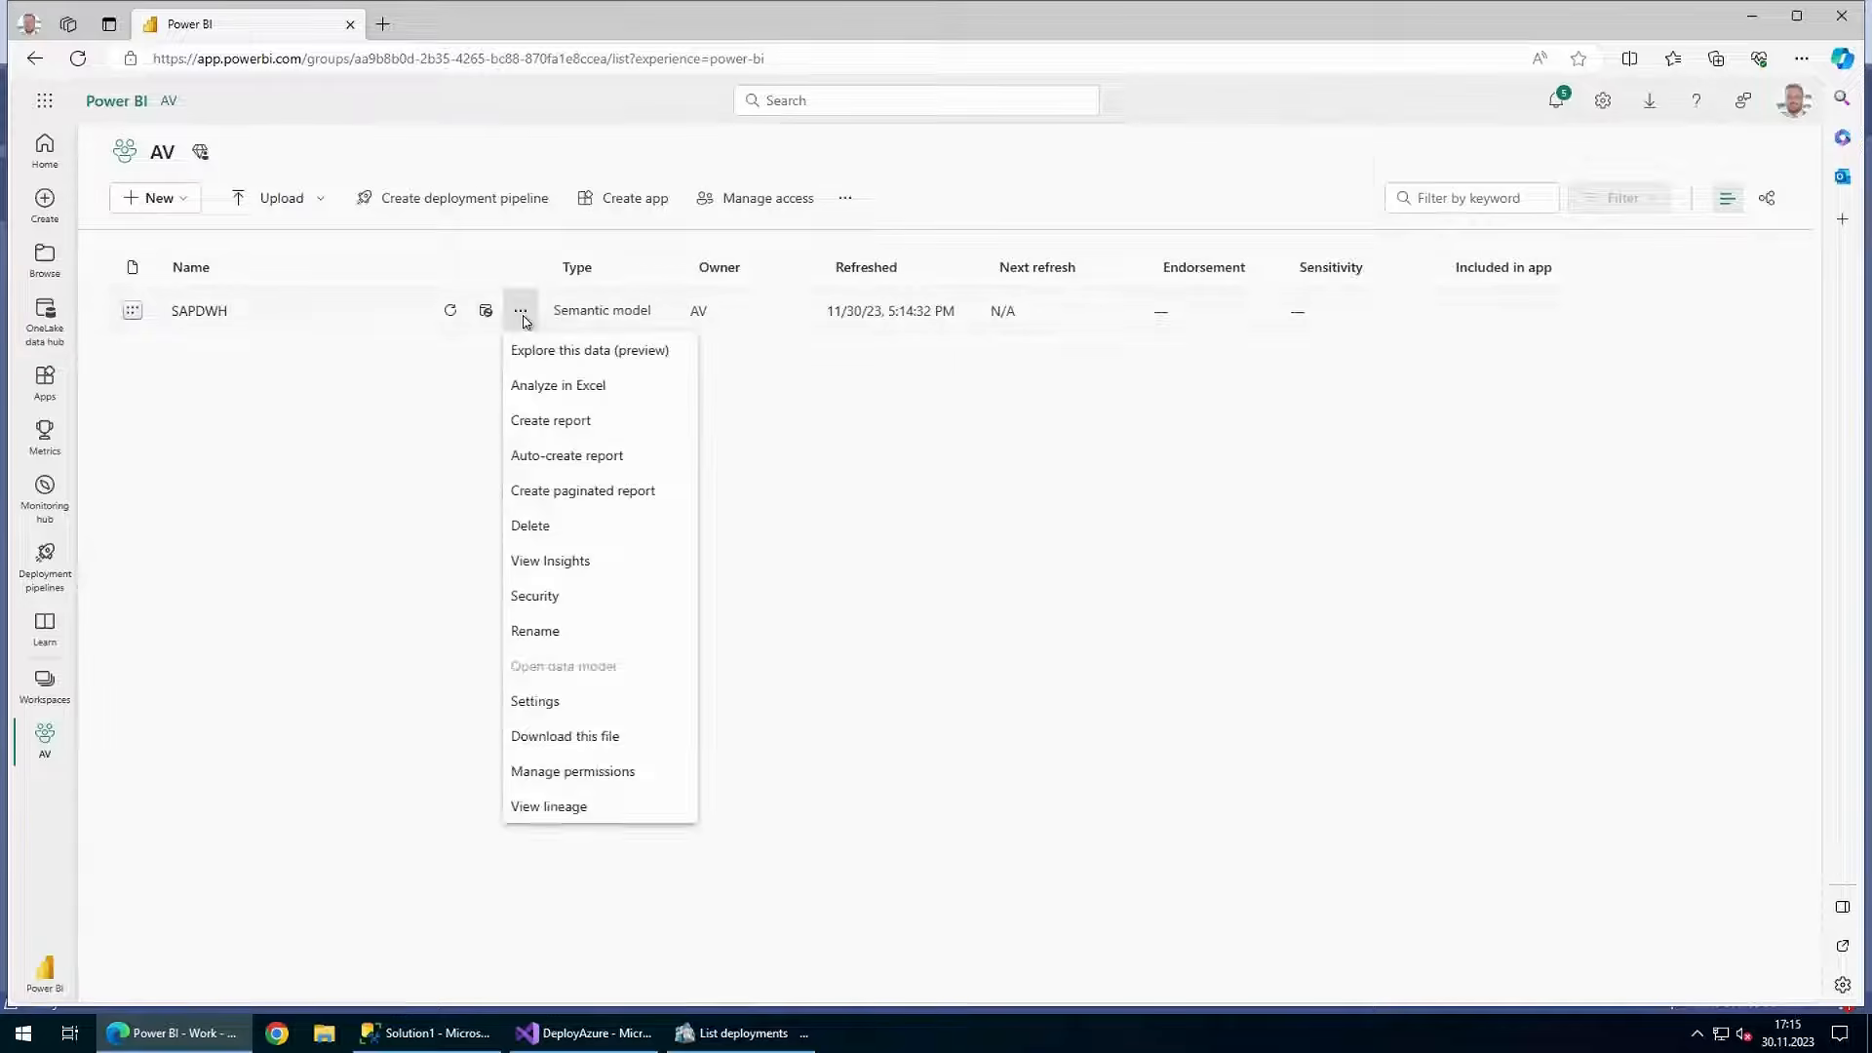
click(578, 432)
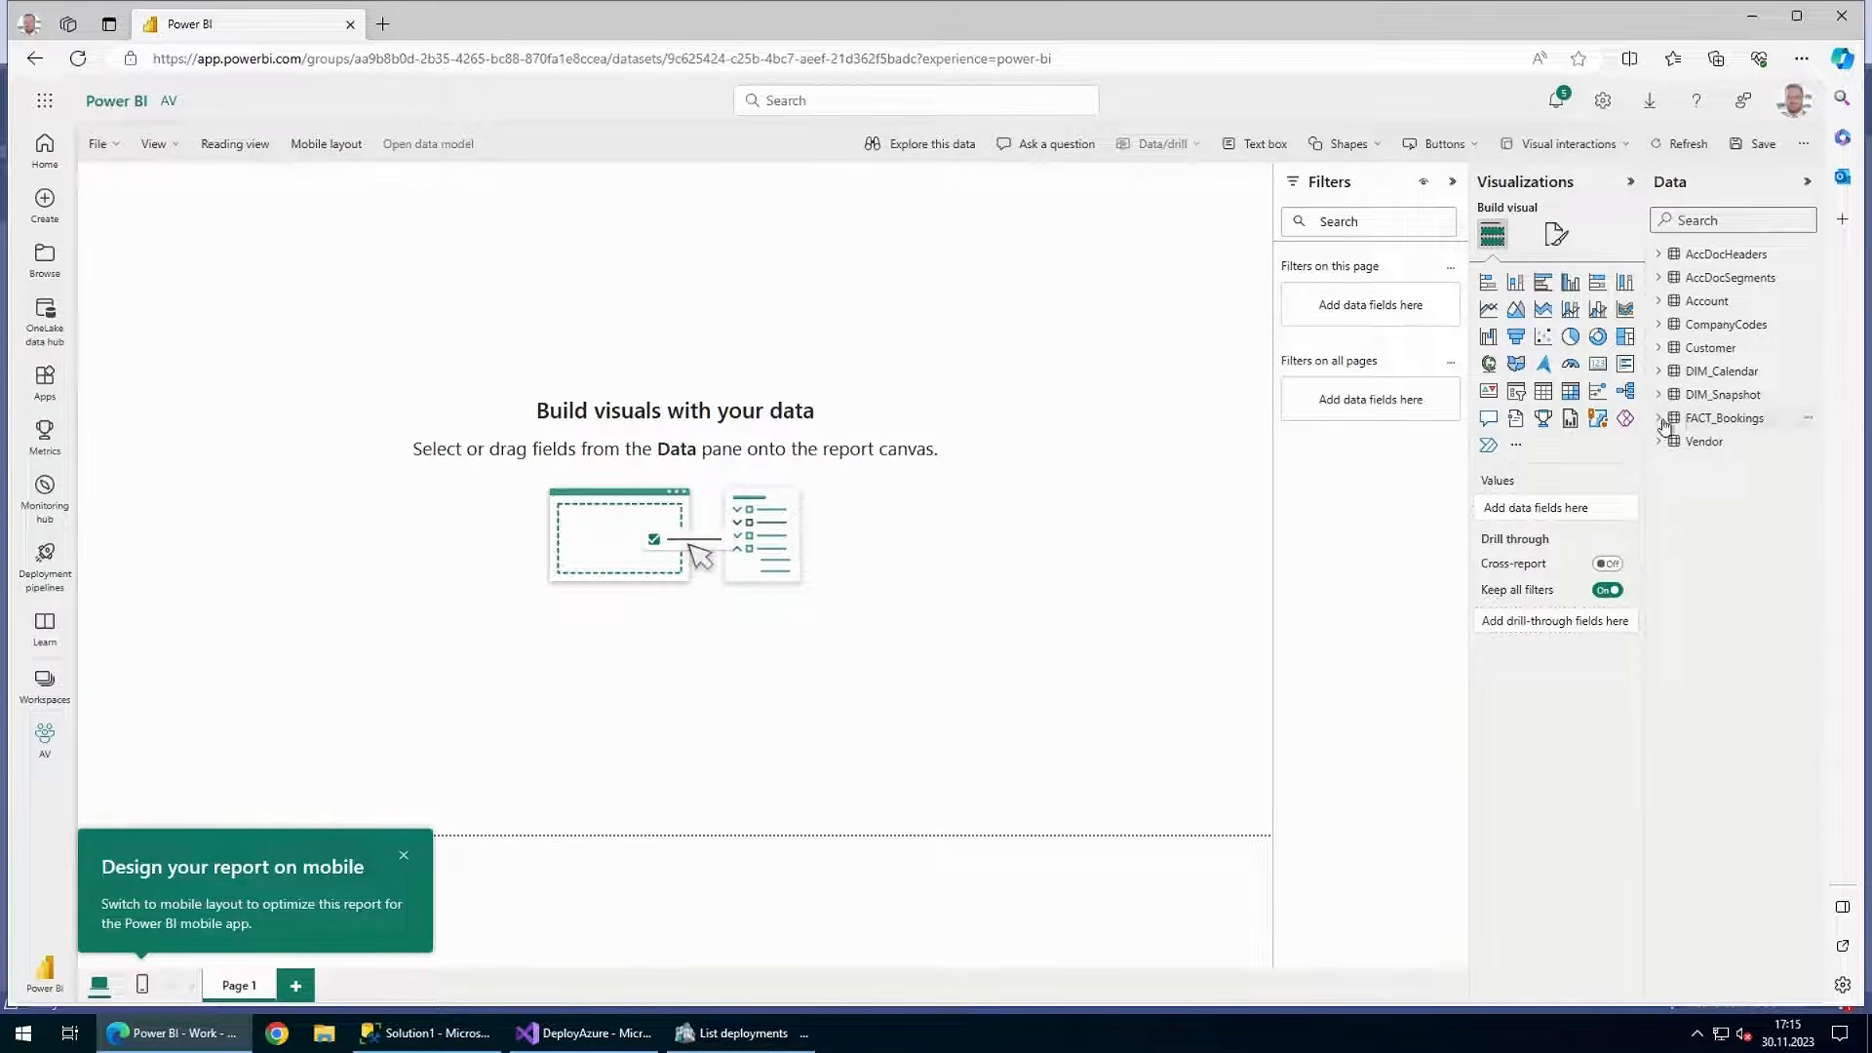
- Add a matrix visual to the report page with the FACT_Bookings measure Sum of Amount_LC as its values
click(1571, 393)
click(1669, 420)
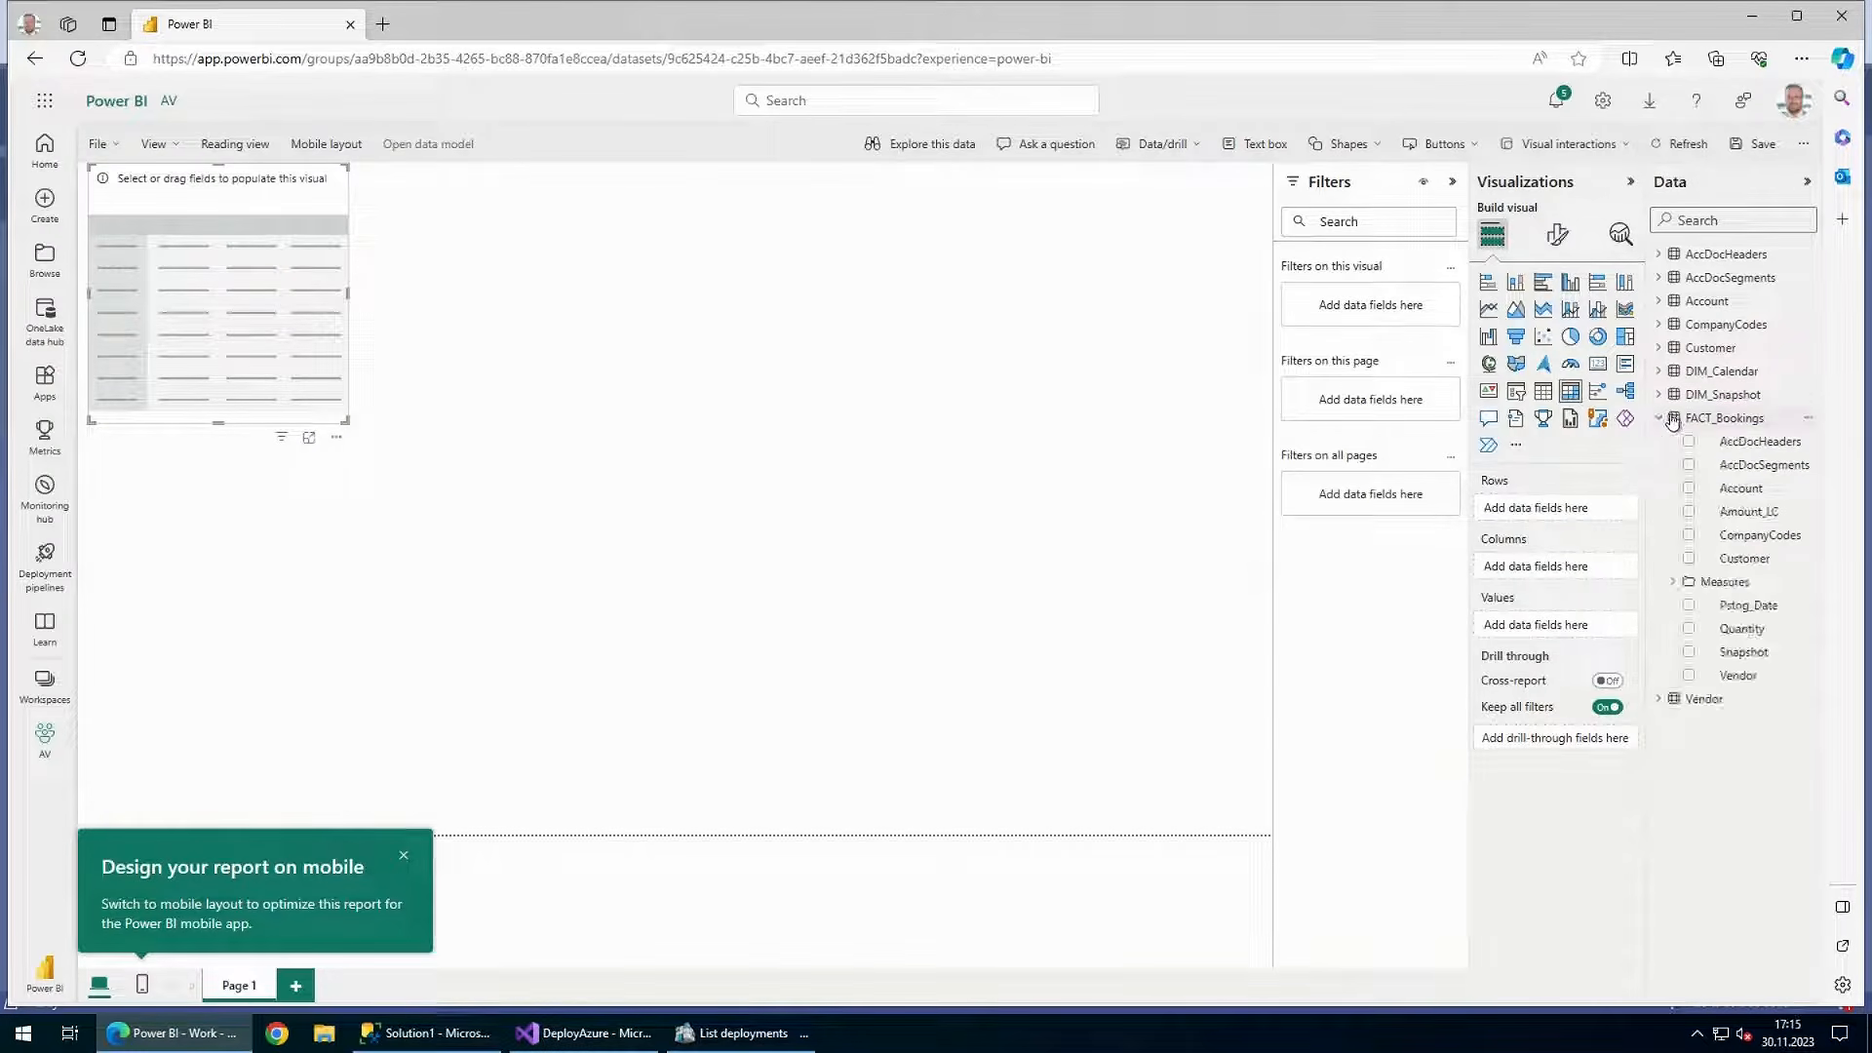
click(1683, 588)
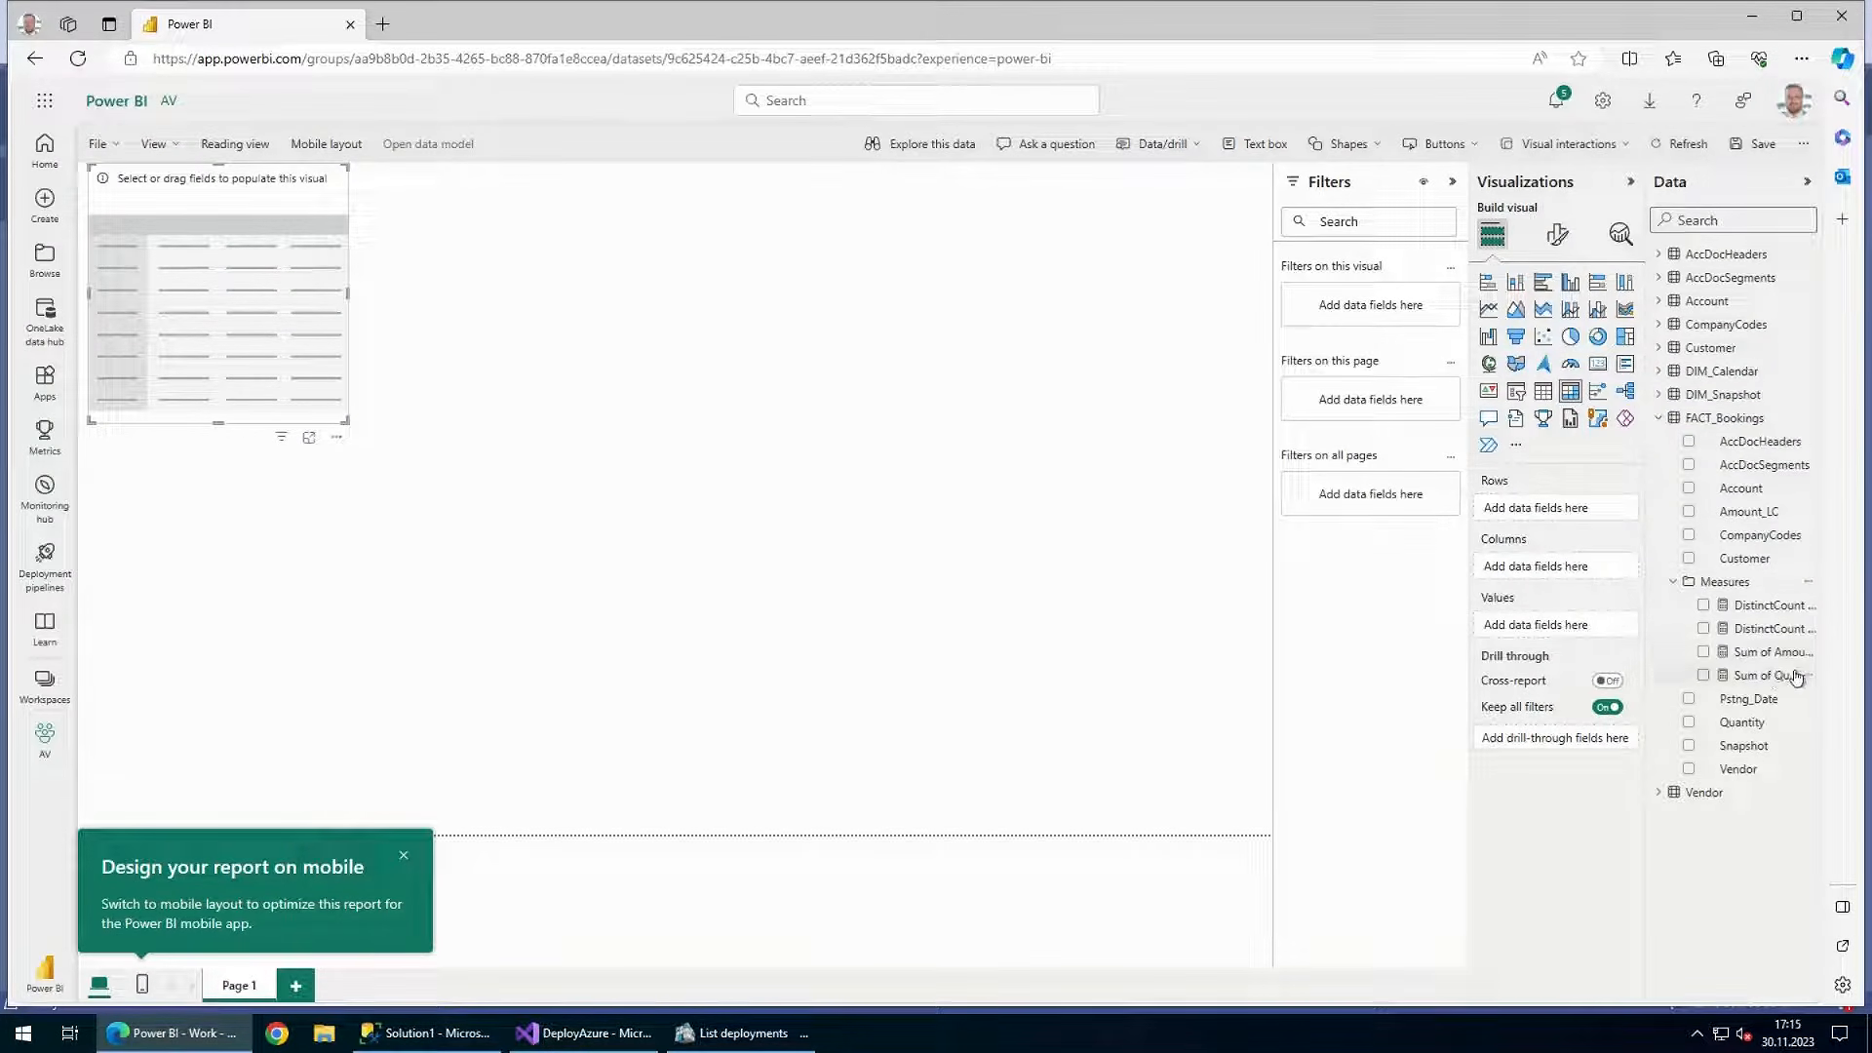
drag(1800, 664, 1596, 632)
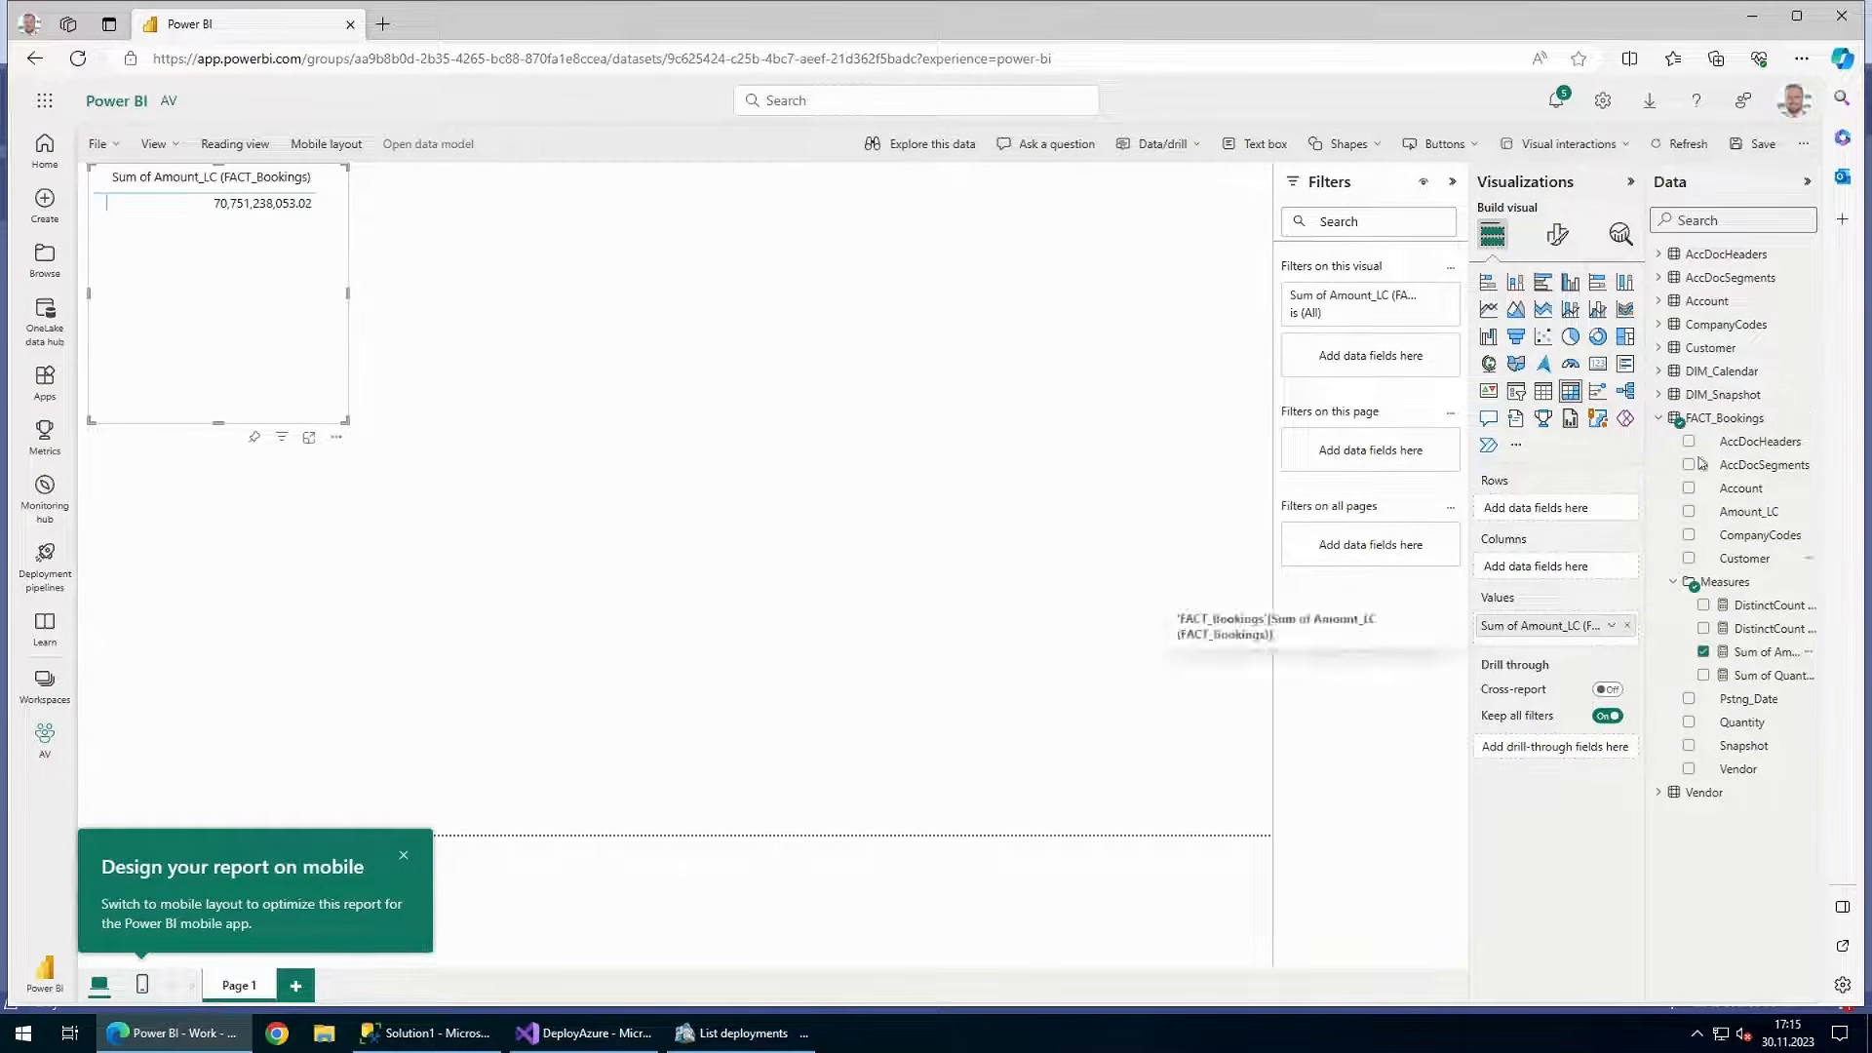
- Add the Name field of the Customer table as the matrix rows and widen the visual
click(1662, 349)
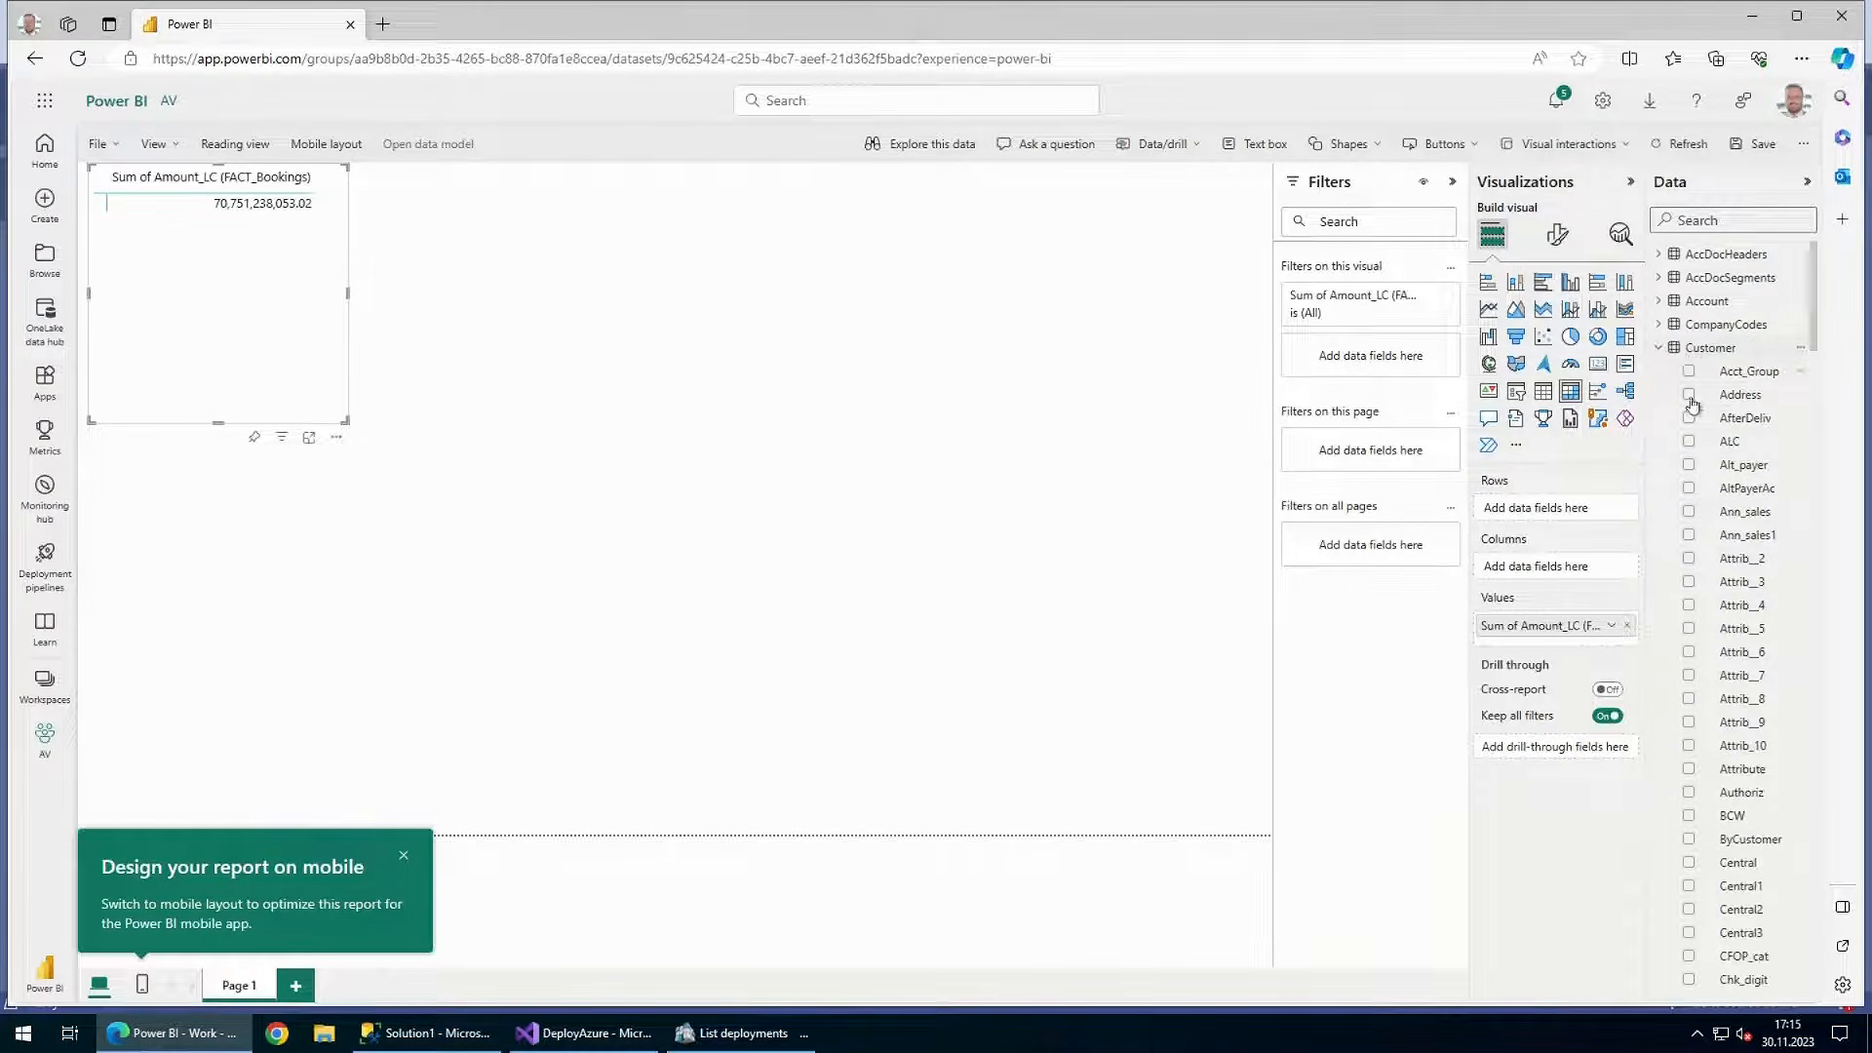
drag(1819, 329, 1585, 518)
drag(348, 292, 805, 371)
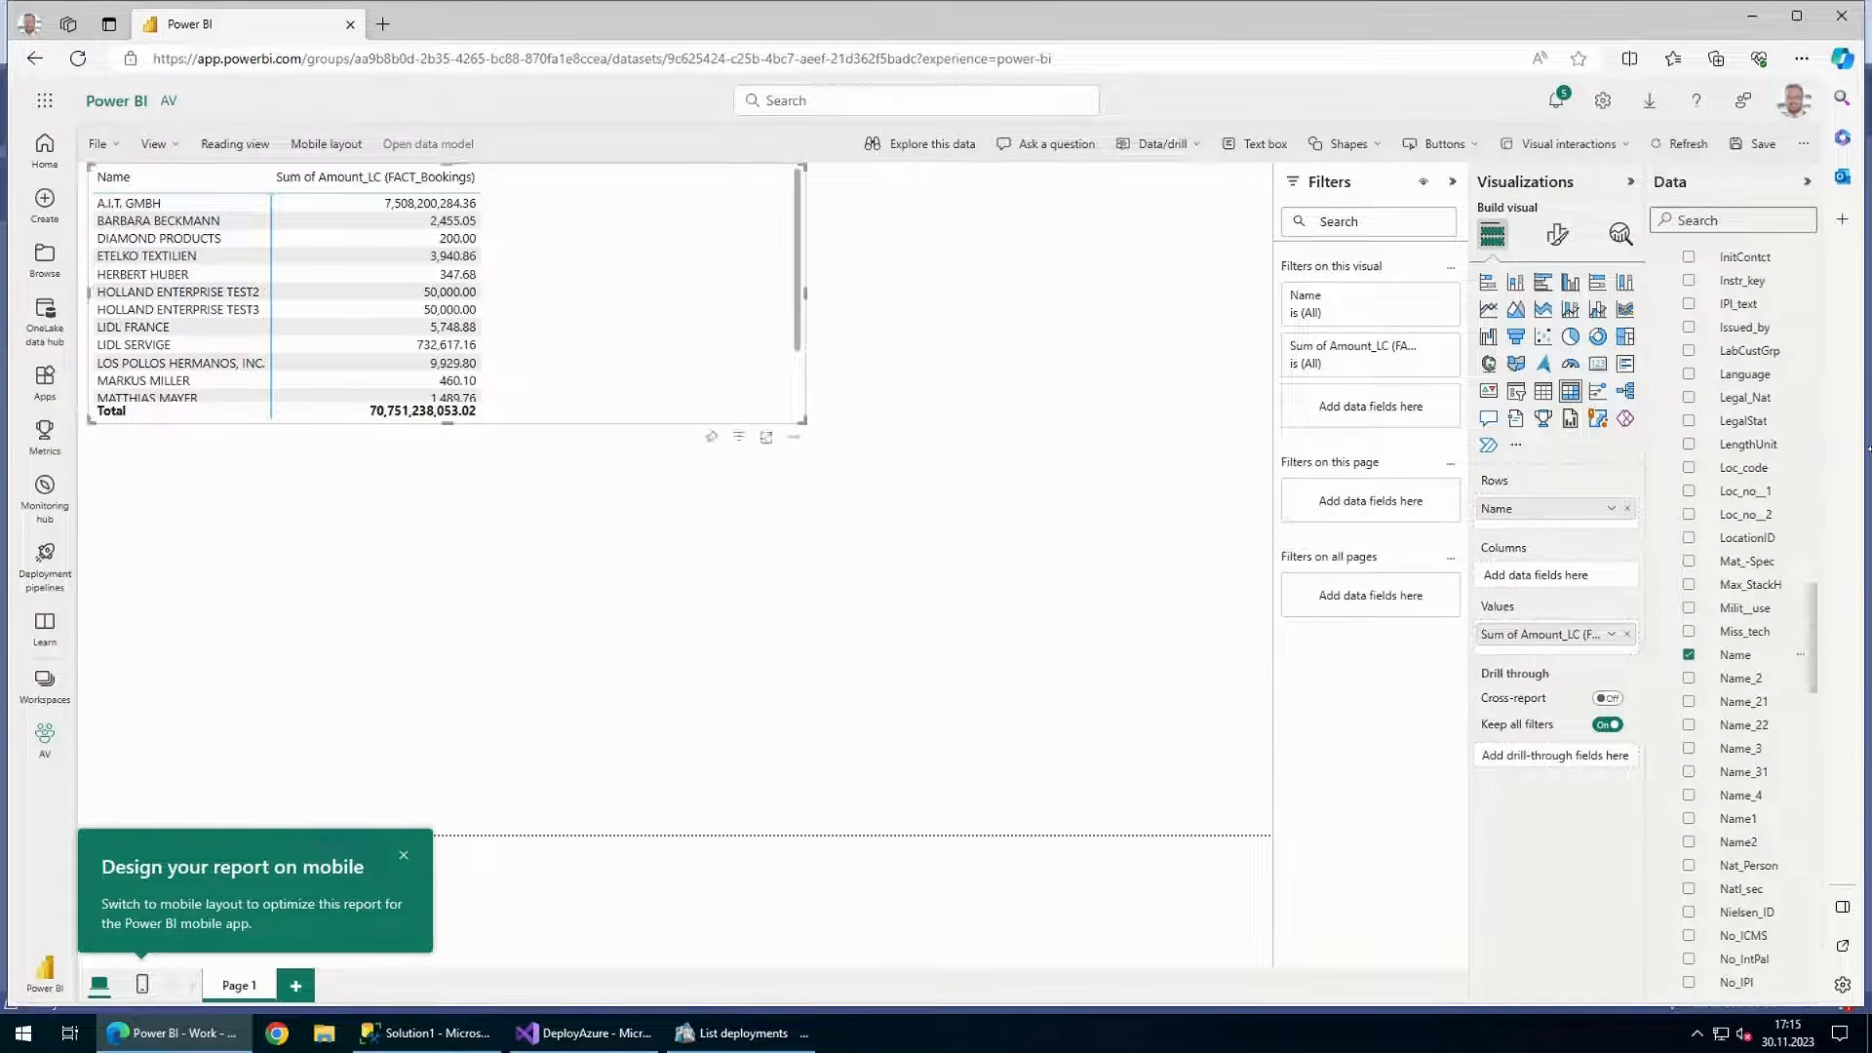
- Add the Year field of DIM_Calendar as the matrix columns and widen the visual to nearly the full page width
scroll(1809, 546, up, 2)
drag(1816, 589, 1819, 248)
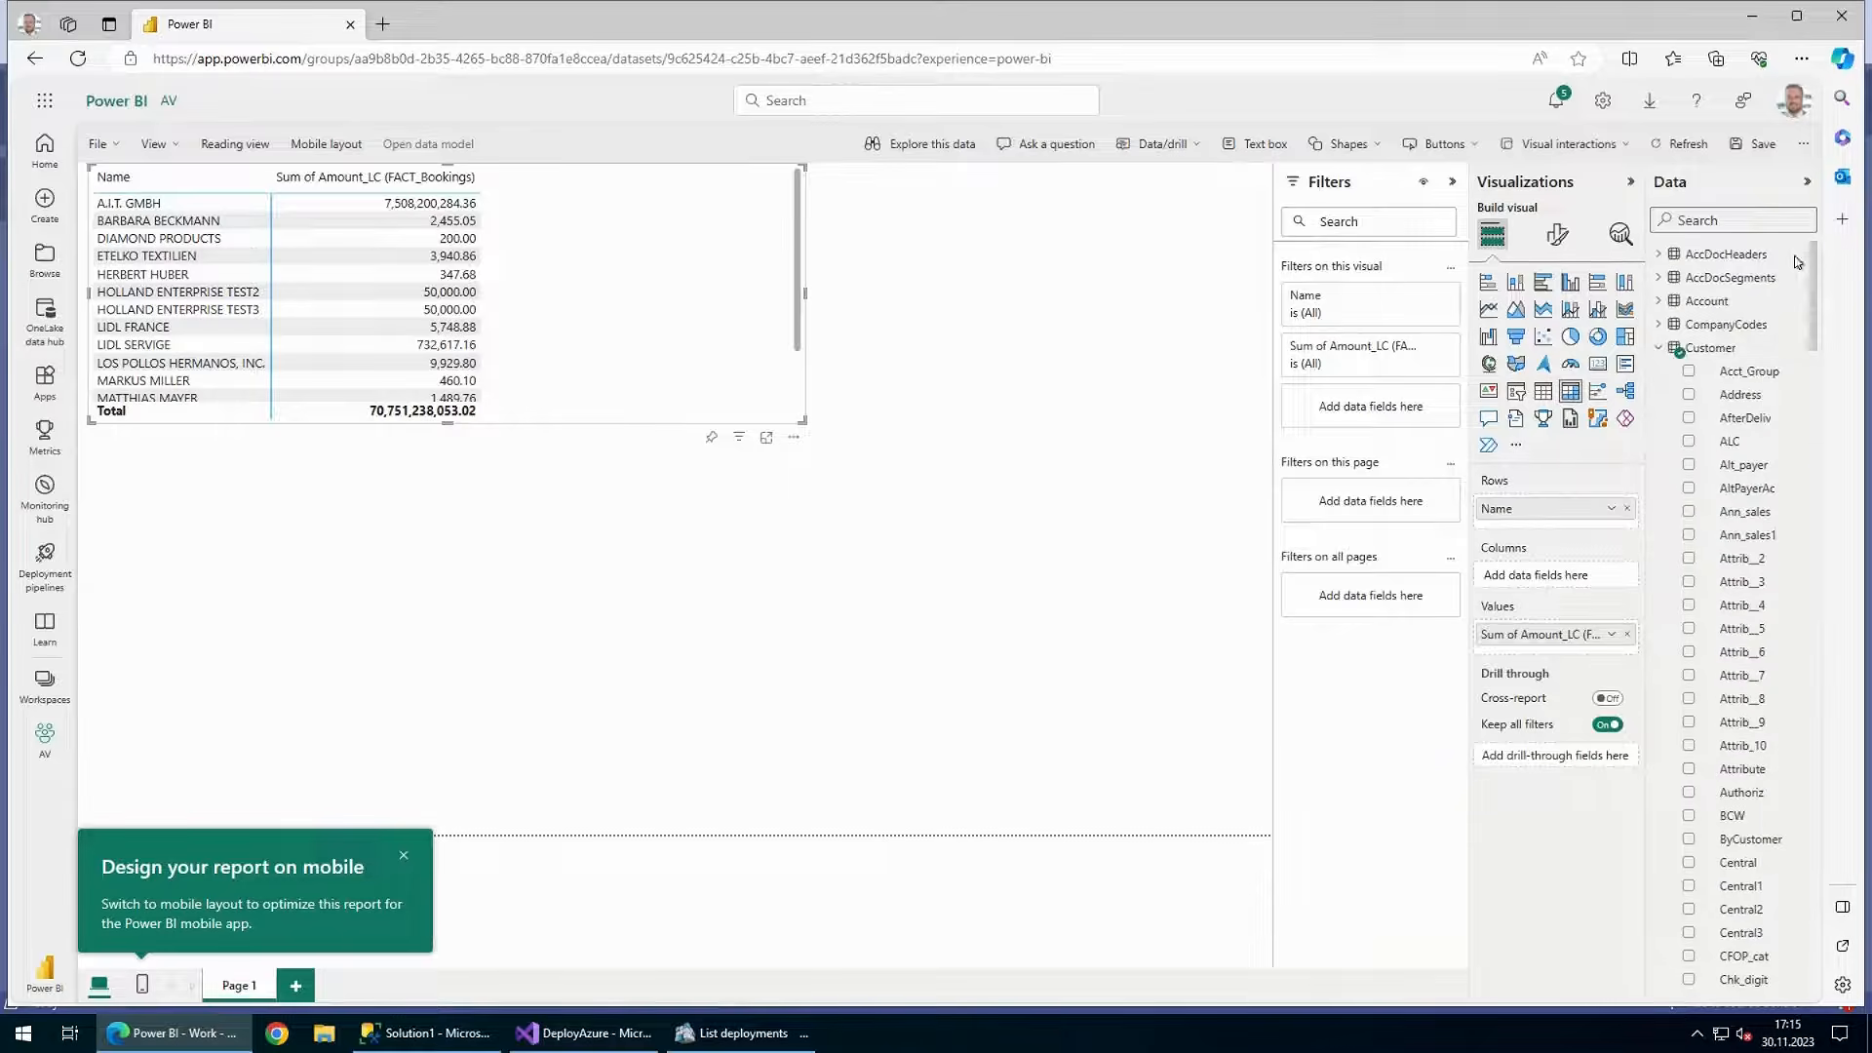
click(1669, 353)
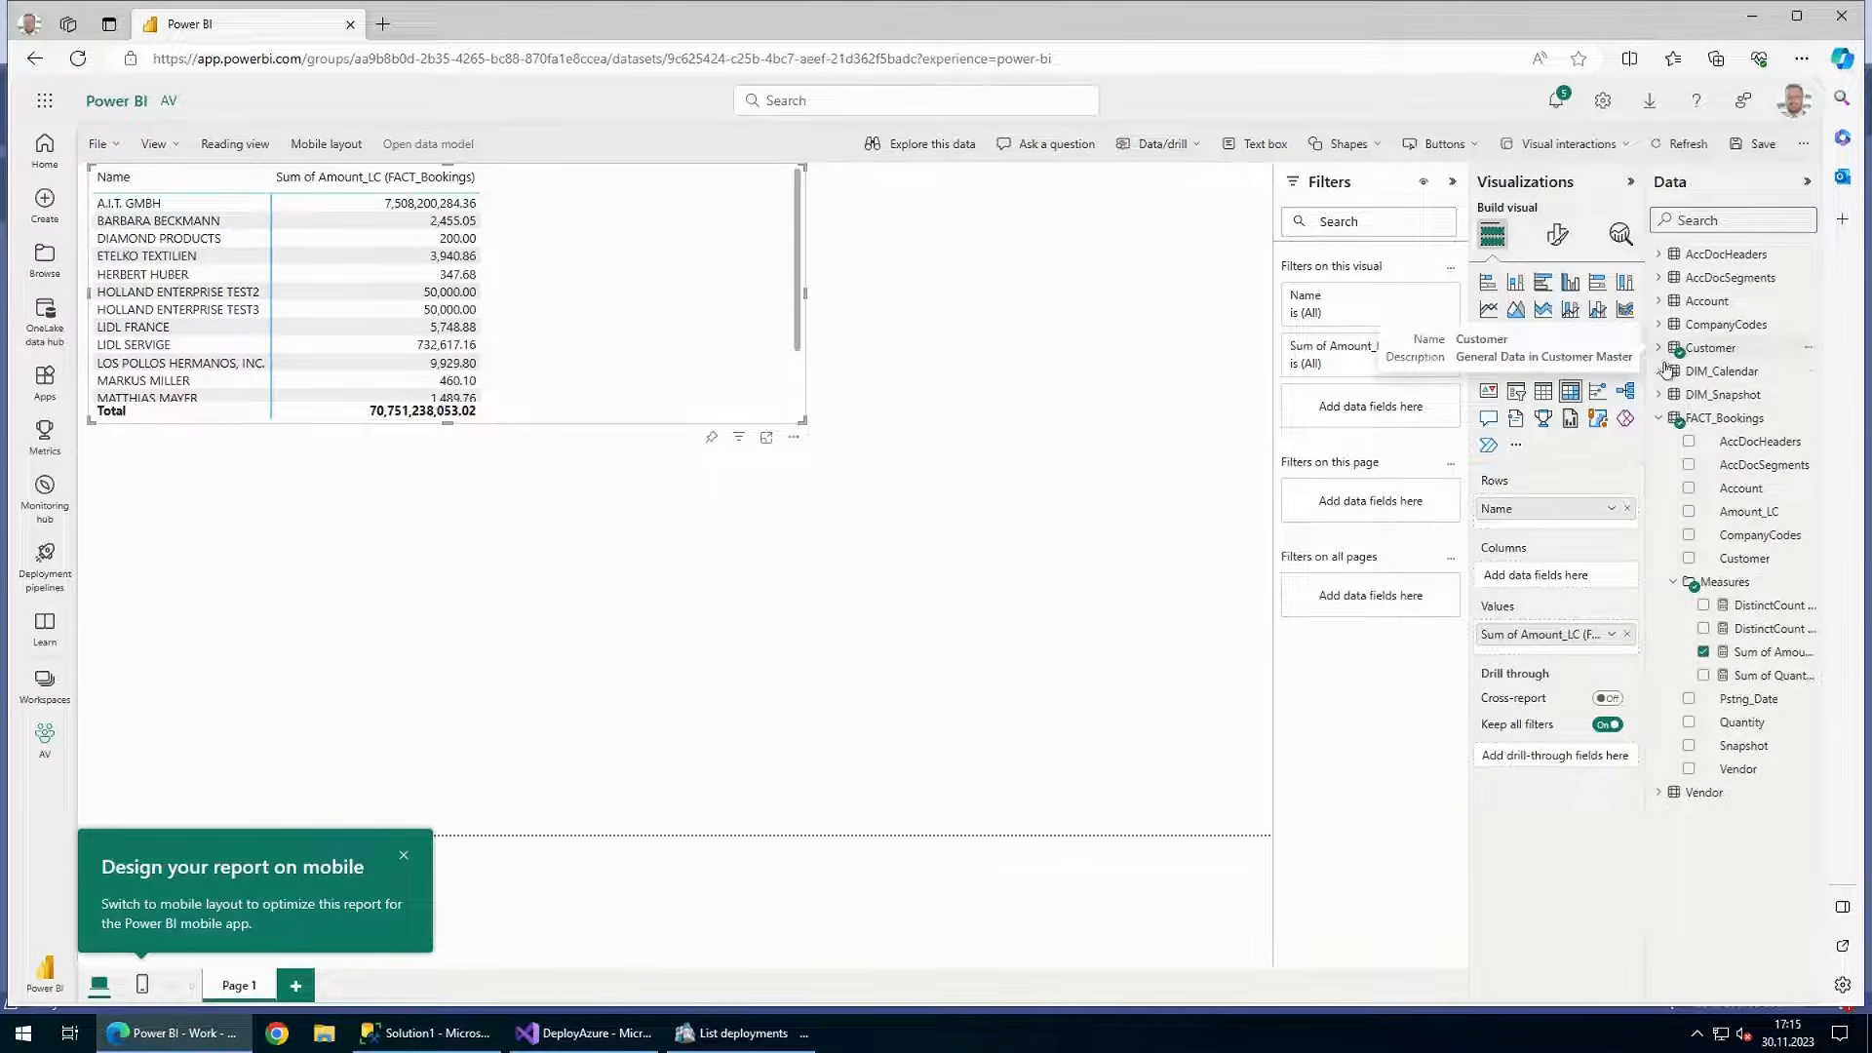
click(1663, 423)
click(1663, 376)
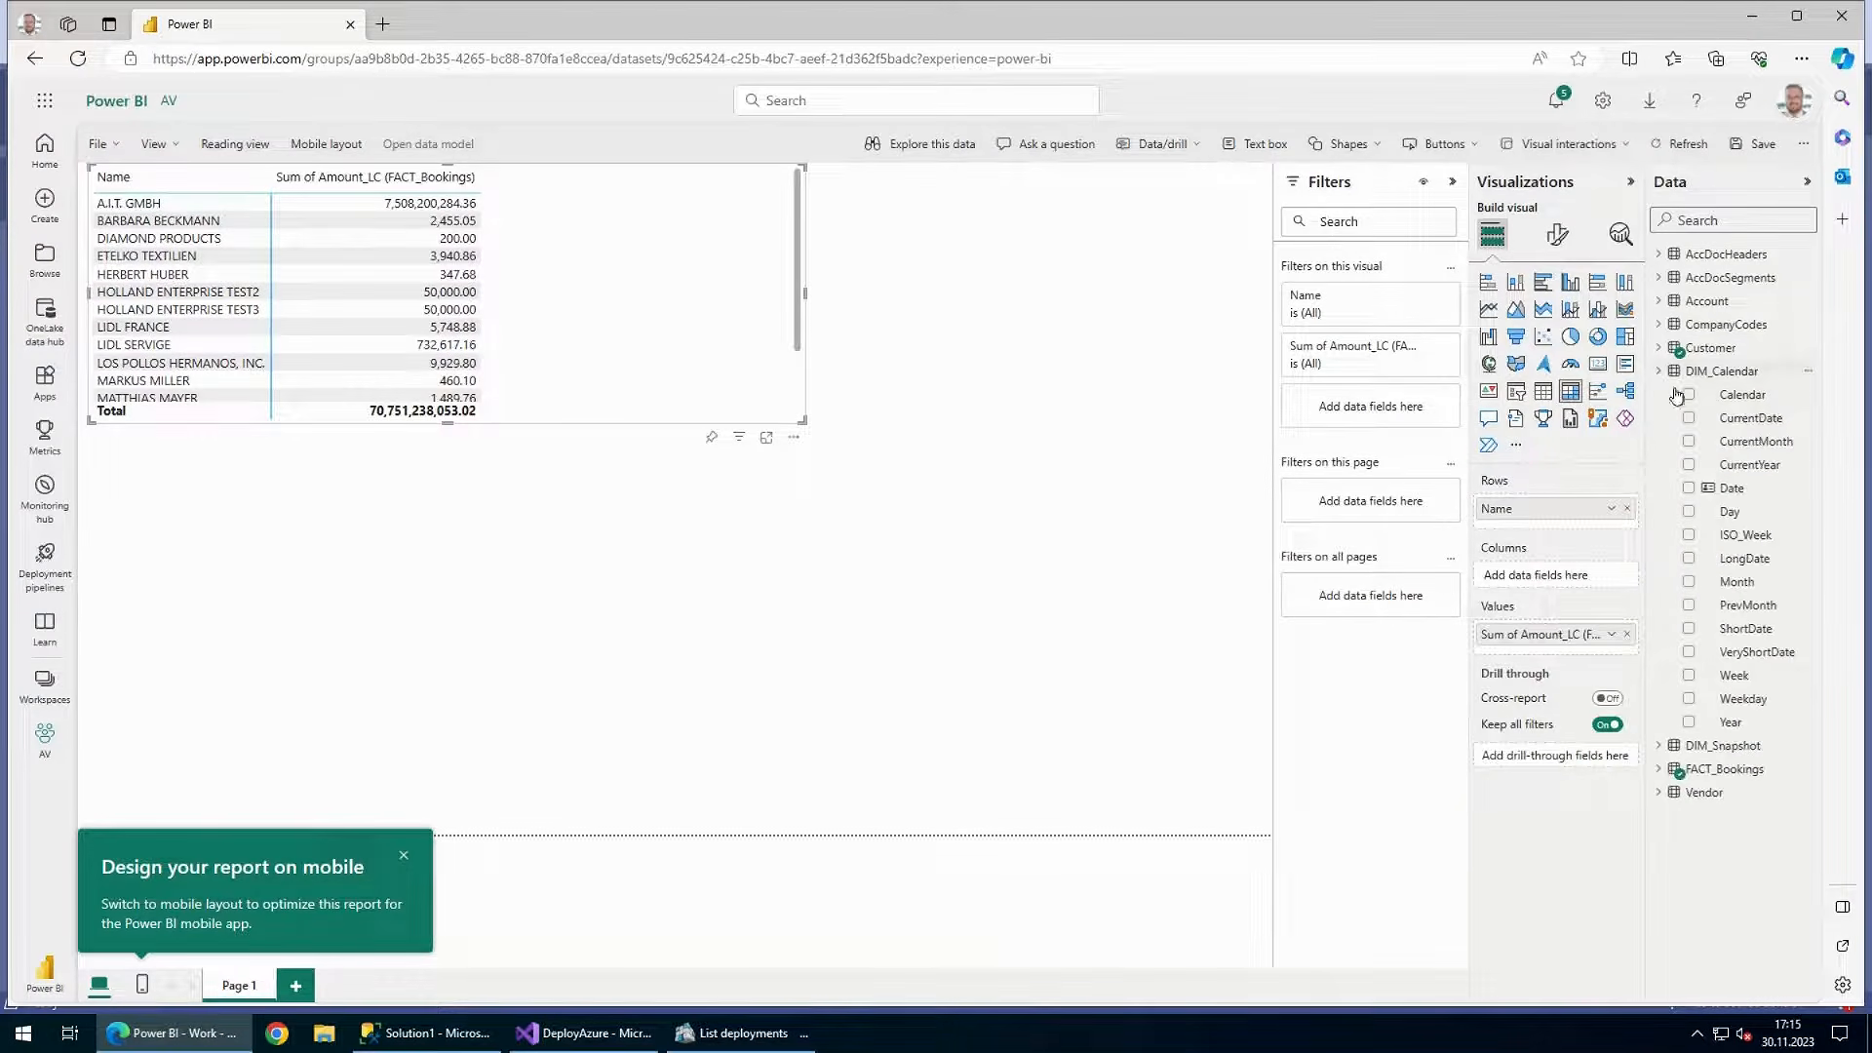
drag(1733, 722, 1587, 578)
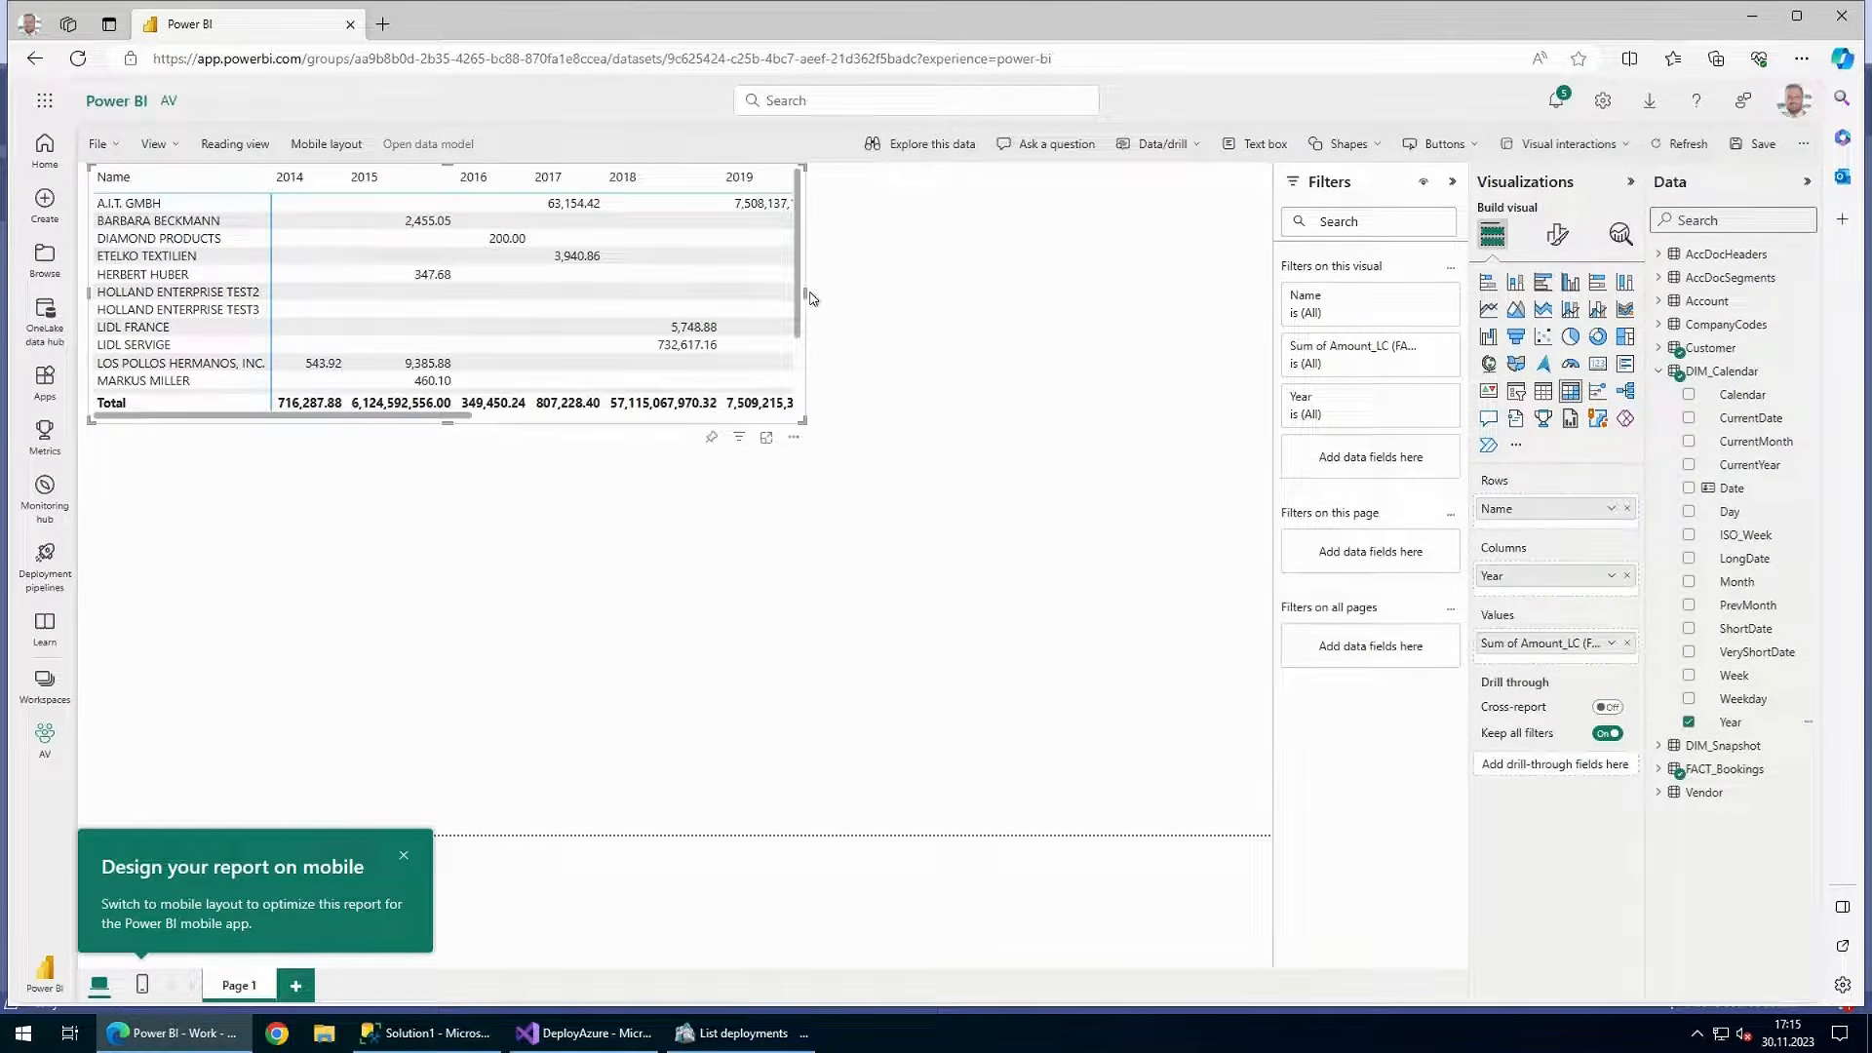
drag(815, 294, 1248, 323)
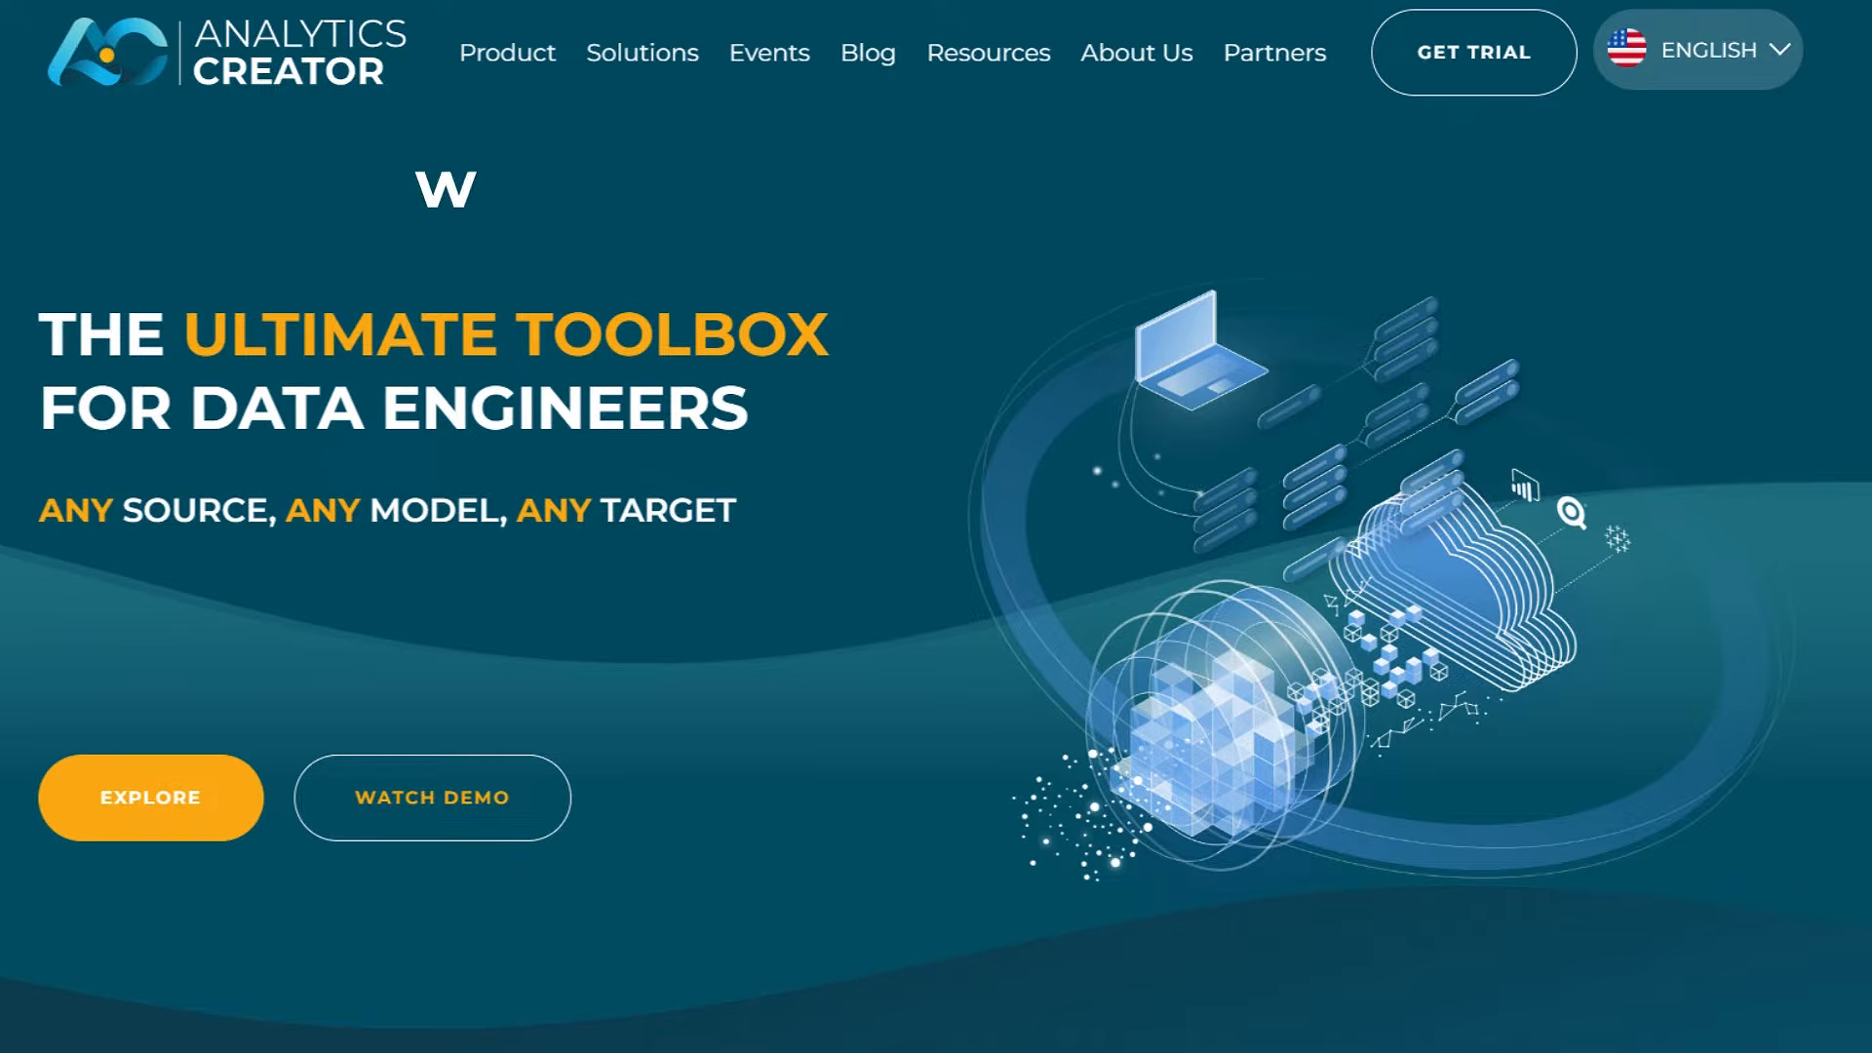